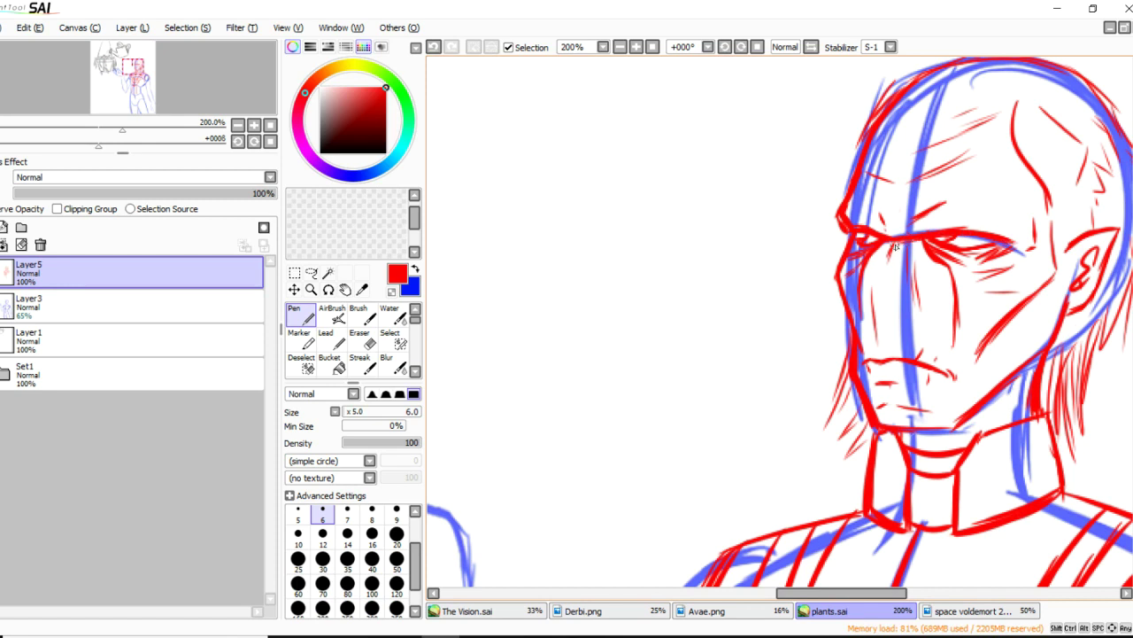
Touch up the ear and add inner panel lines to the rear flap of the high collar in red.
drag(872, 236, 912, 239)
key(ctrl+z)
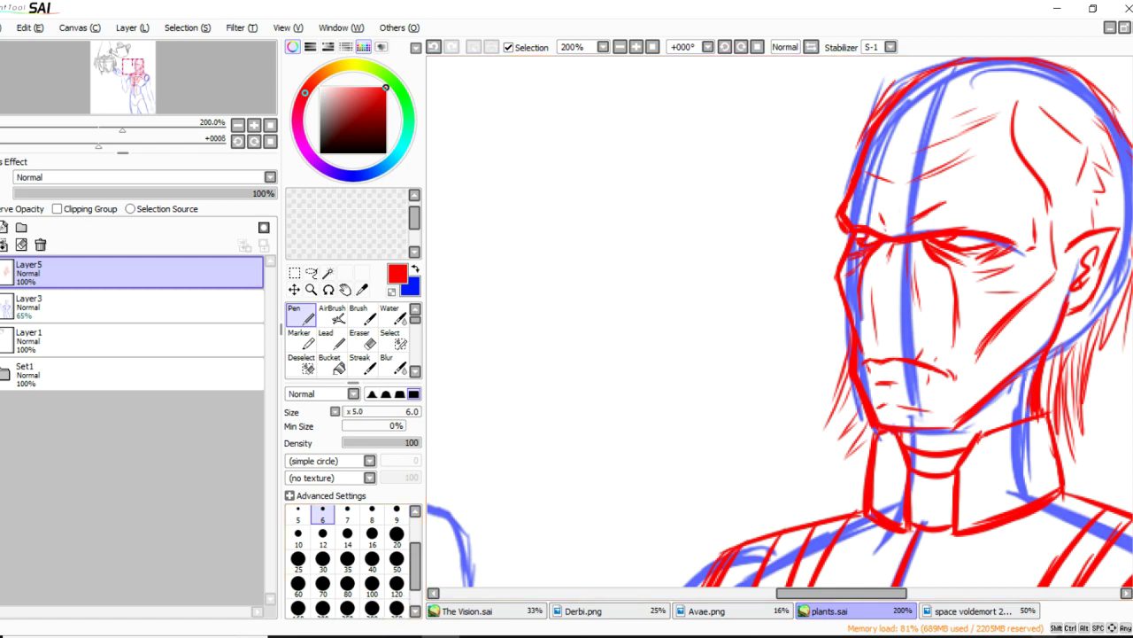
scroll(677, 168, down, 2)
scroll(976, 196, up, 2)
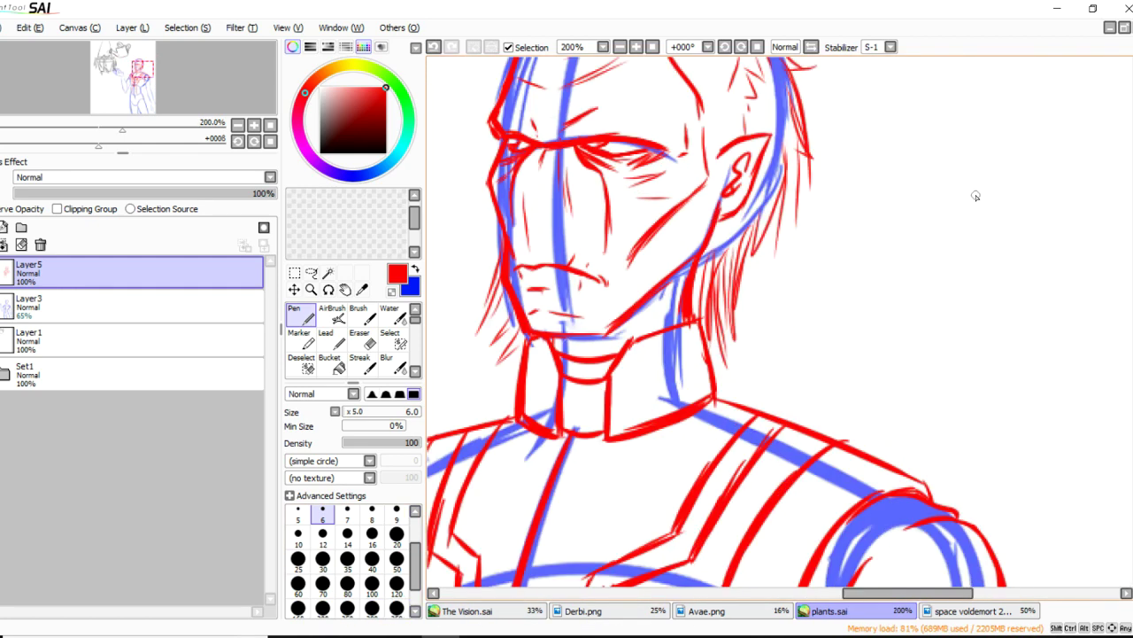
mouse_move(719, 157)
mouse_down()
mouse_move(756, 177)
mouse_move(762, 163)
mouse_move(731, 217)
mouse_up()
mouse_move(751, 150)
mouse_down()
mouse_move(726, 193)
mouse_move(844, 187)
mouse_up()
key(ctrl+z)
drag(617, 268, 627, 264)
key(ctrl+z)
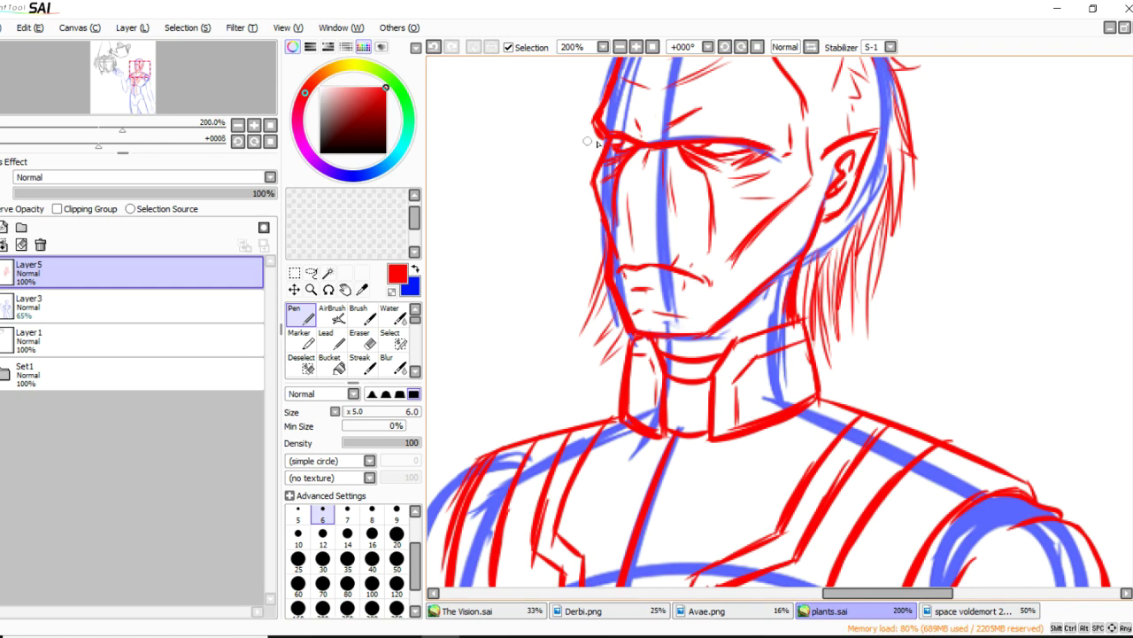
scroll(653, 122, up, 2)
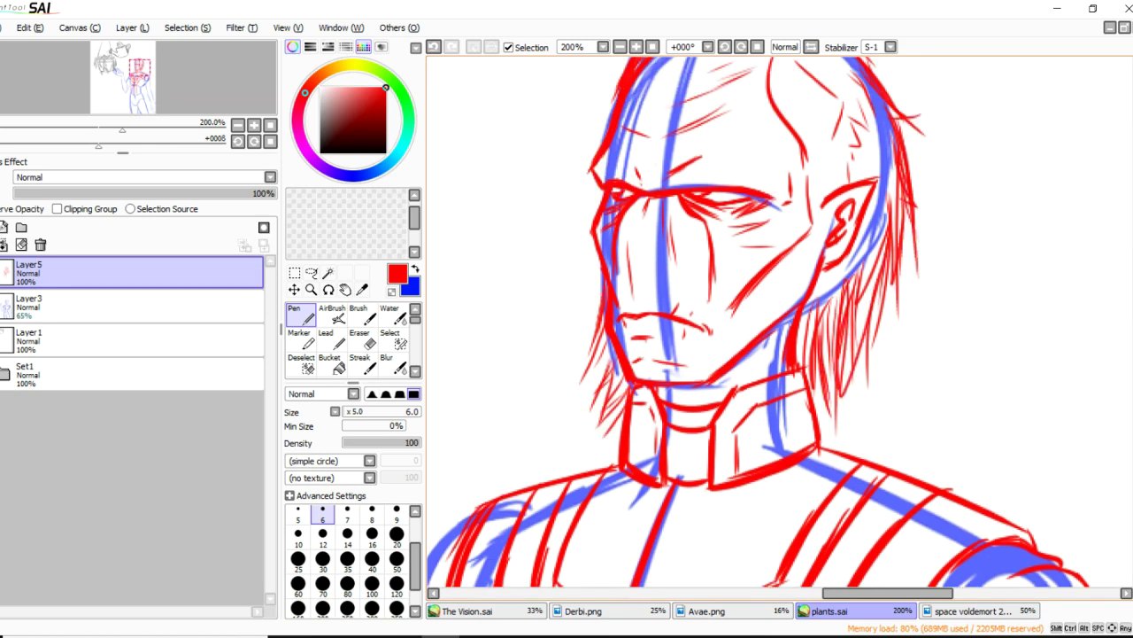
Strengthen the upper eyelid line and the front contour of the face with red pen strokes.
drag(760, 184, 735, 191)
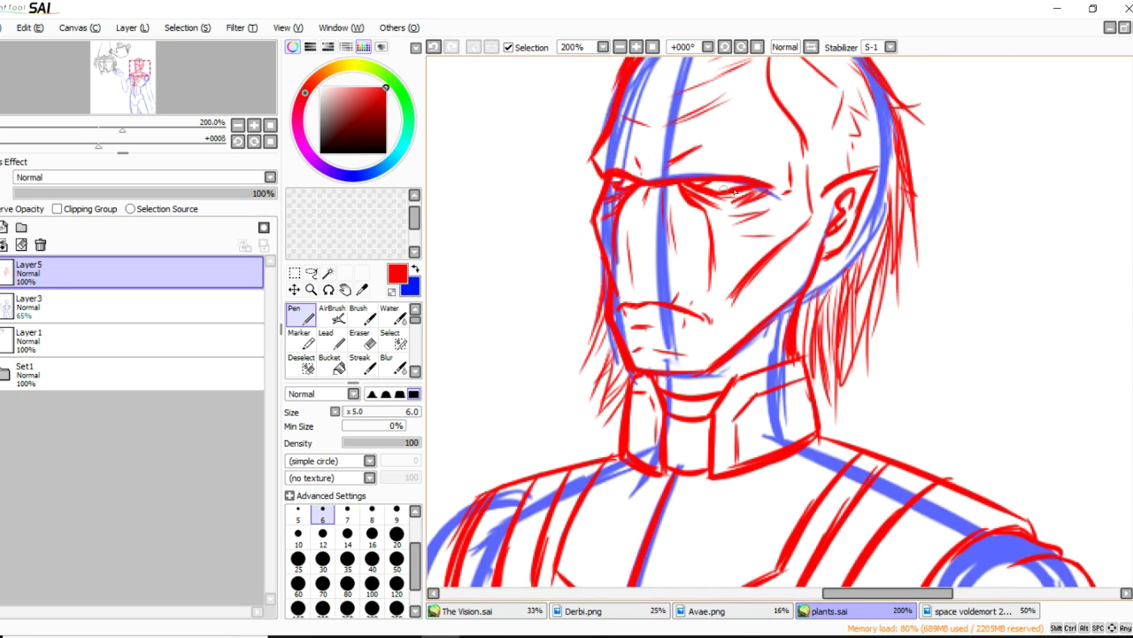
drag(615, 205, 606, 277)
mouse_move(632, 374)
mouse_down()
mouse_move(693, 379)
mouse_move(672, 374)
mouse_move(681, 359)
mouse_up()
key(ctrl+z)
Thicken the ear outline and the jawline running from the ear down to the chin.
drag(834, 227, 802, 290)
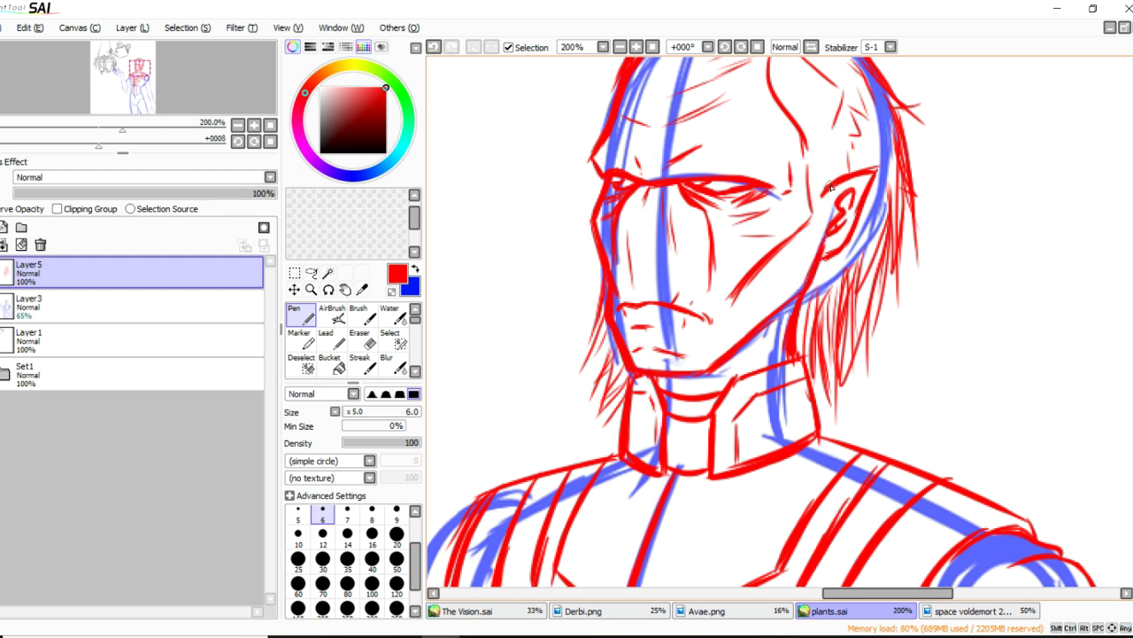
drag(843, 176, 867, 196)
drag(848, 242, 822, 266)
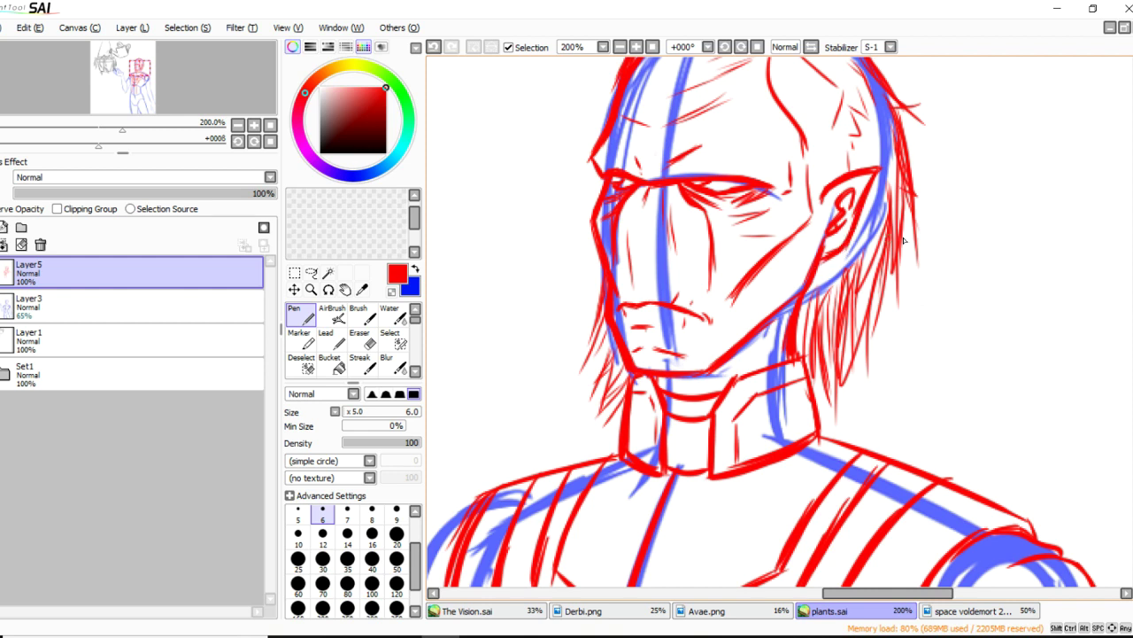
mouse_move(815, 222)
mouse_down()
mouse_move(780, 249)
mouse_move(808, 272)
mouse_move(702, 375)
mouse_up()
Clean up the collar's front flap, add its inner panel line and reinforce the collar's edges.
scroll(1103, 263, down, 3)
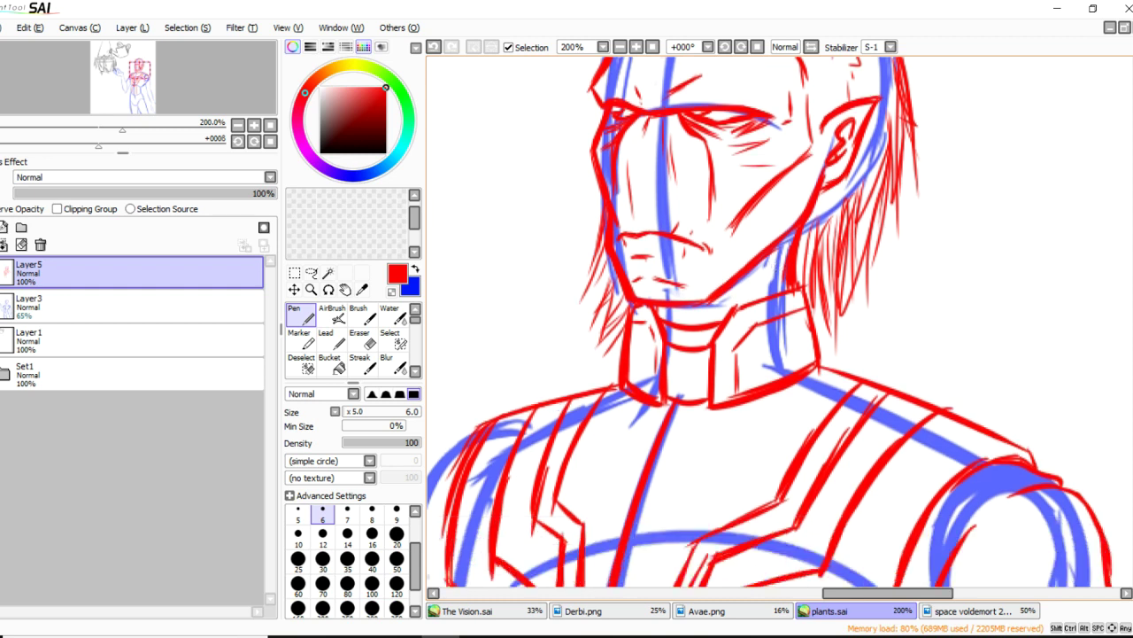
key(e)
mouse_move(632, 304)
mouse_down()
mouse_move(648, 363)
mouse_move(648, 329)
mouse_move(657, 359)
mouse_up()
key(n)
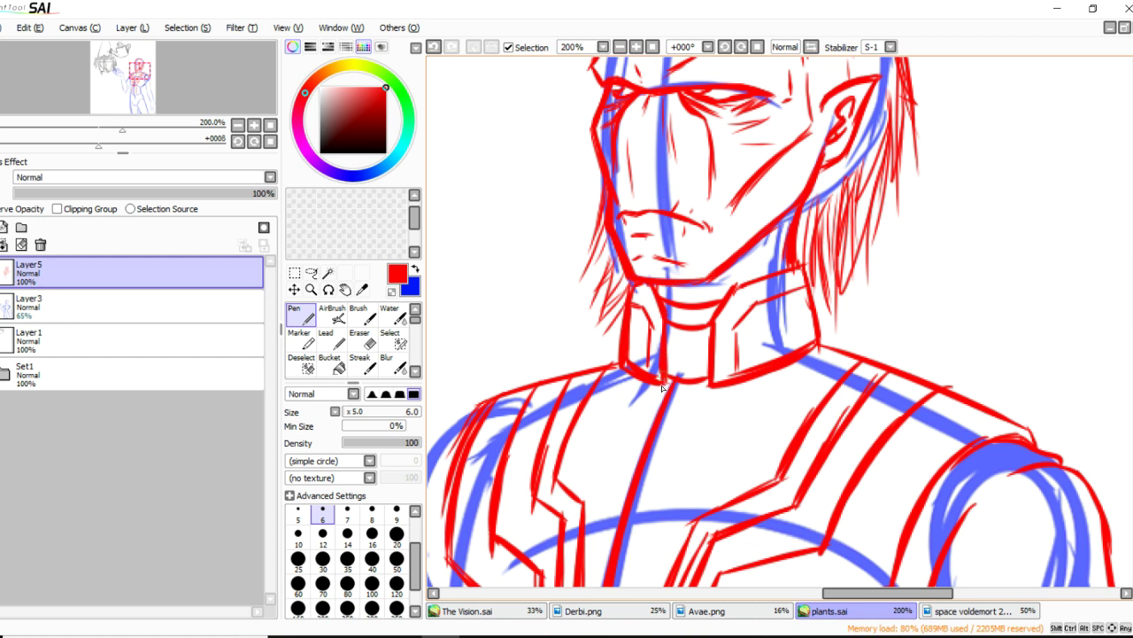
drag(709, 367, 669, 367)
mouse_move(742, 284)
mouse_down()
mouse_move(802, 262)
mouse_move(789, 264)
mouse_up()
Erase stray strokes where the hair overlaps the back of the neck and collar.
key(e)
drag(816, 217, 827, 295)
mouse_move(823, 245)
mouse_down()
mouse_move(844, 214)
mouse_move(844, 241)
mouse_move(864, 173)
mouse_move(859, 292)
mouse_up()
Trace the start of both wrist contours below the raised hand with the red Pen.
click(299, 313)
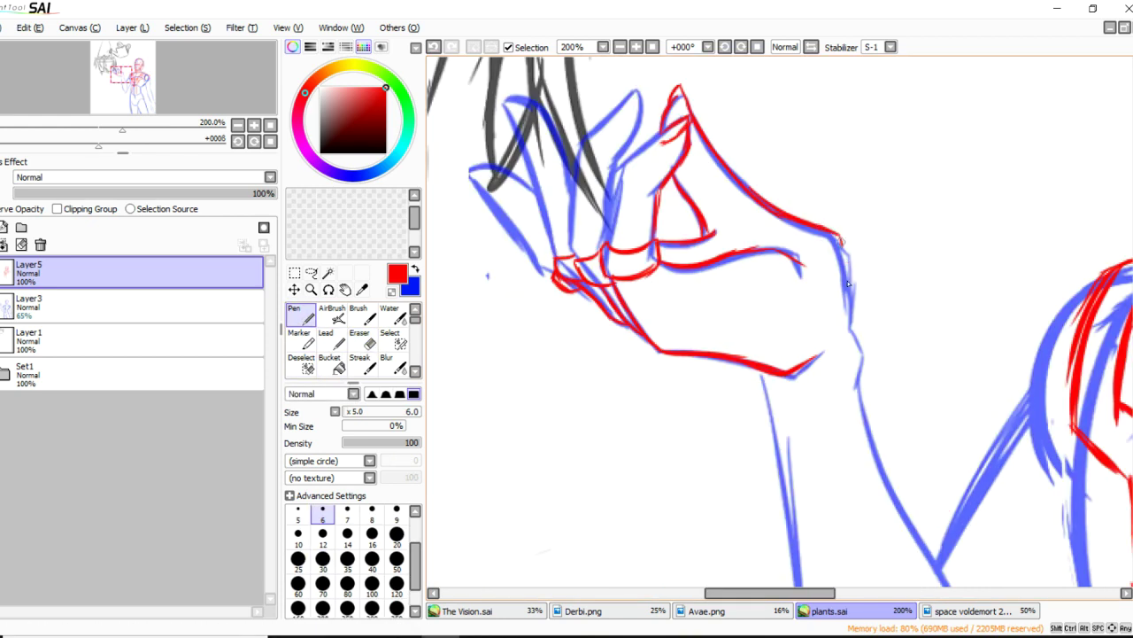
drag(838, 238, 852, 300)
drag(754, 368, 776, 432)
Outline the pointed finger next to the pinched fingertips in red over the blue sketch.
mouse_move(634, 90)
mouse_down()
mouse_move(589, 128)
mouse_move(614, 113)
mouse_move(594, 136)
mouse_move(617, 112)
mouse_move(576, 158)
mouse_move(567, 253)
mouse_up()
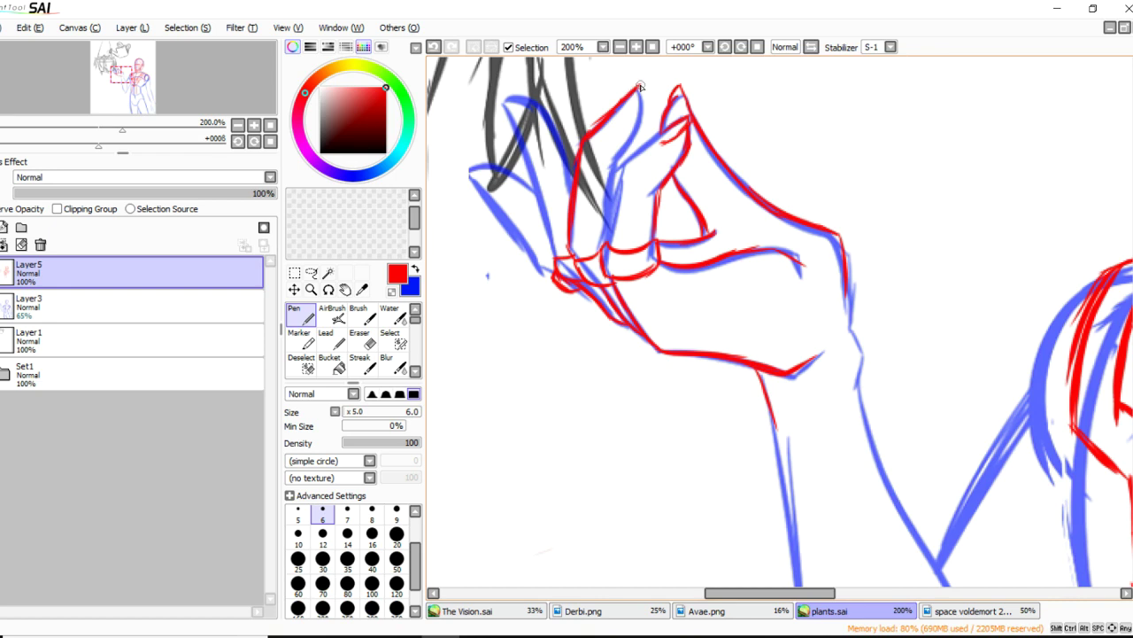
key(ctrl+z)
mouse_move(640, 100)
mouse_down()
mouse_move(617, 118)
mouse_move(640, 102)
mouse_move(639, 131)
mouse_move(637, 95)
mouse_move(611, 196)
mouse_up()
key(ctrl+z)
key(ctrl+y)
Trace both sides and the tip of the second-outermost finger over the blue sketch.
drag(506, 98, 517, 116)
key(ctrl+z)
key(ctrl+z)
key(ctrl+z)
key(ctrl+y)
key(ctrl+z)
key(ctrl+y)
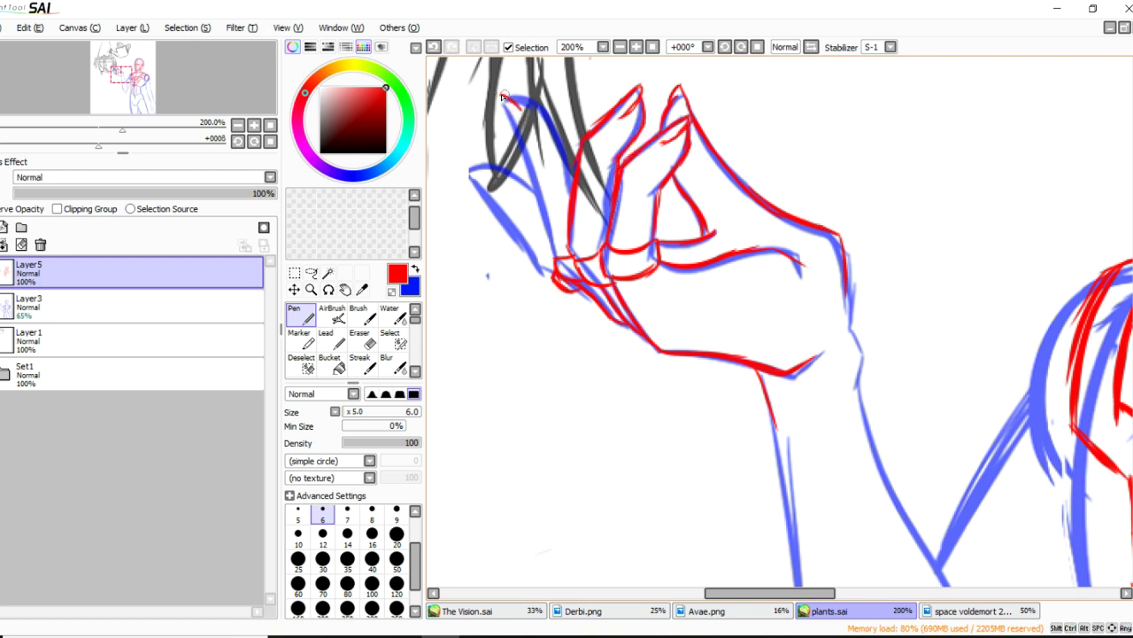
mouse_move(503, 99)
mouse_down()
mouse_move(532, 164)
mouse_move(507, 113)
mouse_move(535, 214)
mouse_up()
key(ctrl+z)
drag(512, 118, 552, 259)
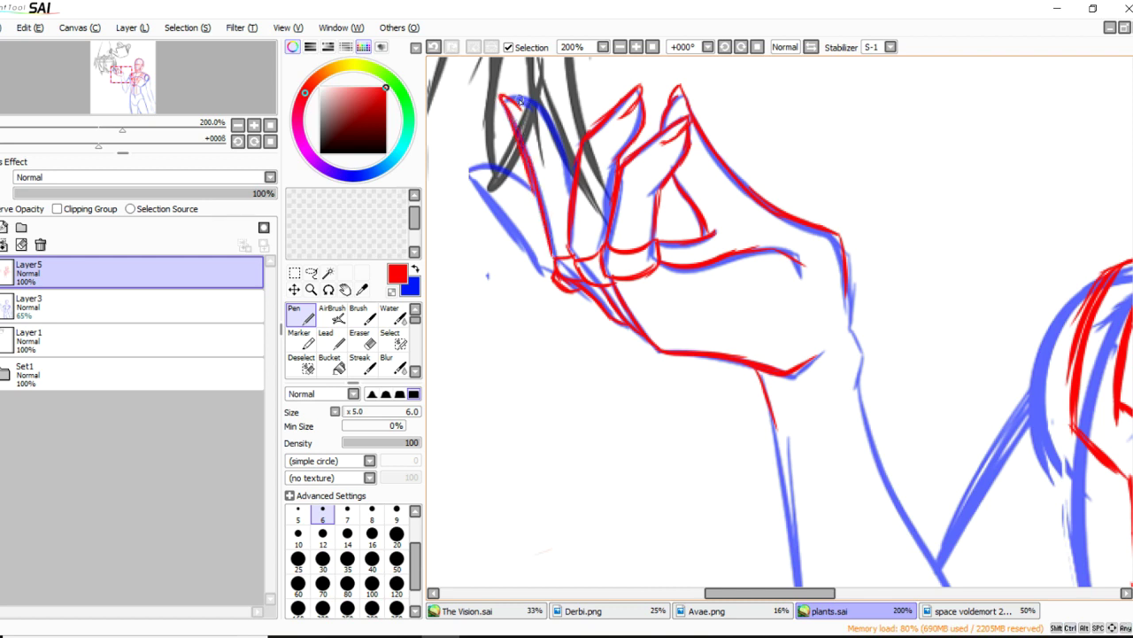
mouse_move(520, 99)
mouse_down()
mouse_move(554, 133)
mouse_move(569, 177)
mouse_up()
key(ctrl+z)
drag(539, 104, 548, 116)
Outline the outermost finger from its tip down to the knuckle, redoing the tip.
mouse_move(470, 170)
mouse_down()
mouse_move(483, 182)
mouse_move(485, 167)
mouse_move(526, 177)
mouse_move(536, 209)
mouse_move(488, 164)
mouse_move(548, 274)
mouse_up()
key(ctrl+z)
key(ctrl+z)
key(ctrl+z)
key(ctrl+z)
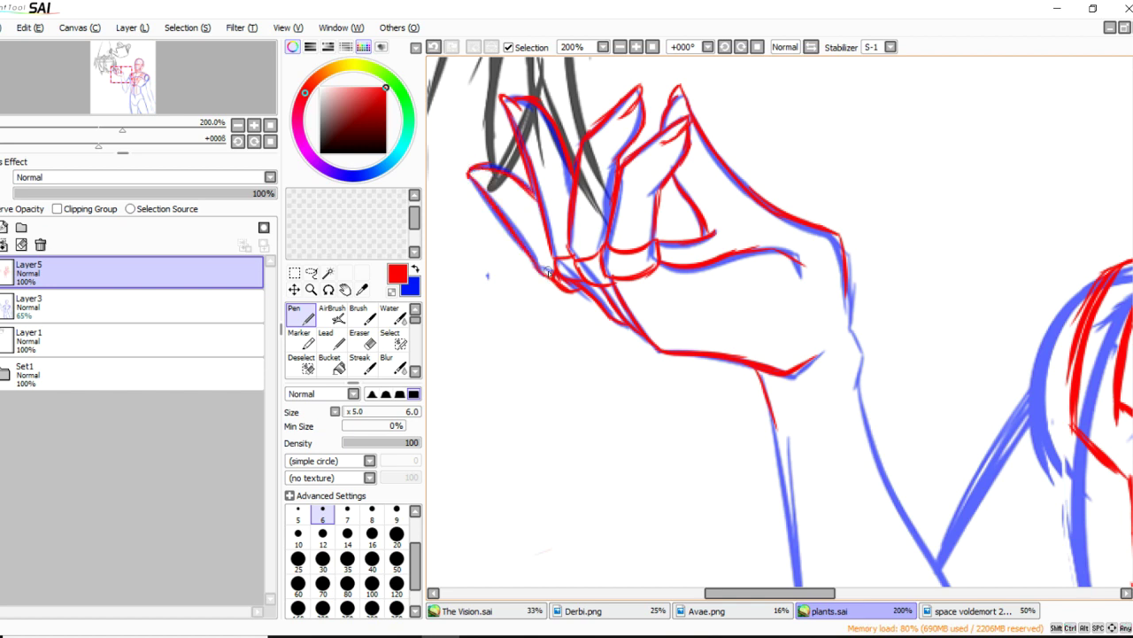
key(ctrl+z)
drag(463, 171, 494, 209)
key(ctrl+z)
Draw two curved joint bands across the thumb and erase the overlapping line between them.
drag(731, 178, 693, 209)
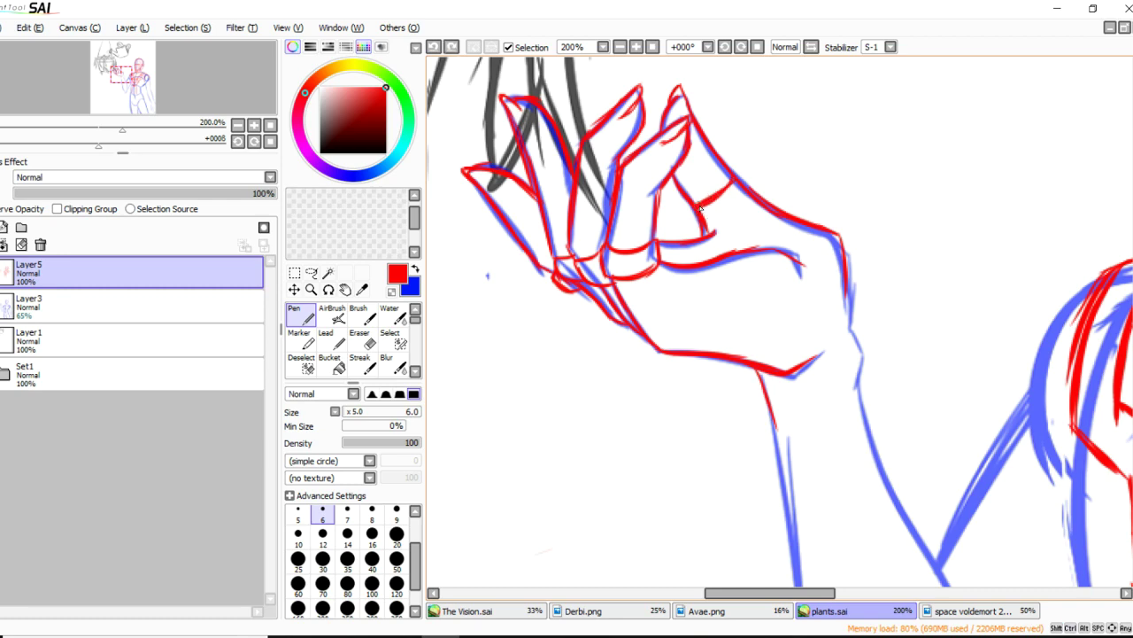
key(e)
drag(698, 228, 705, 229)
key(n)
drag(751, 193, 712, 232)
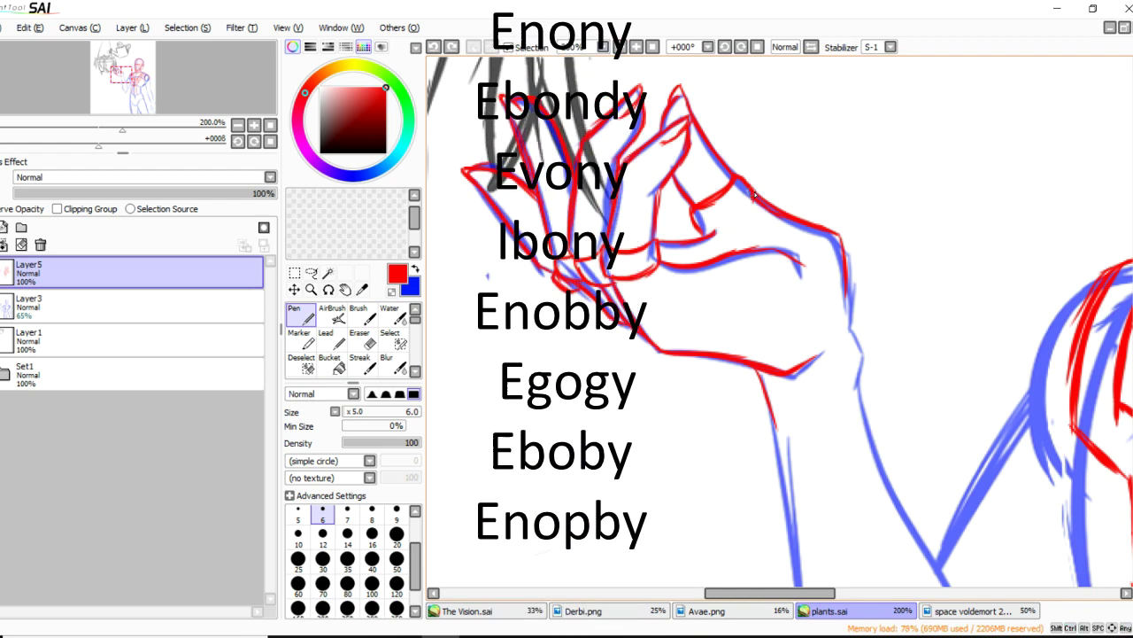
drag(737, 223, 690, 243)
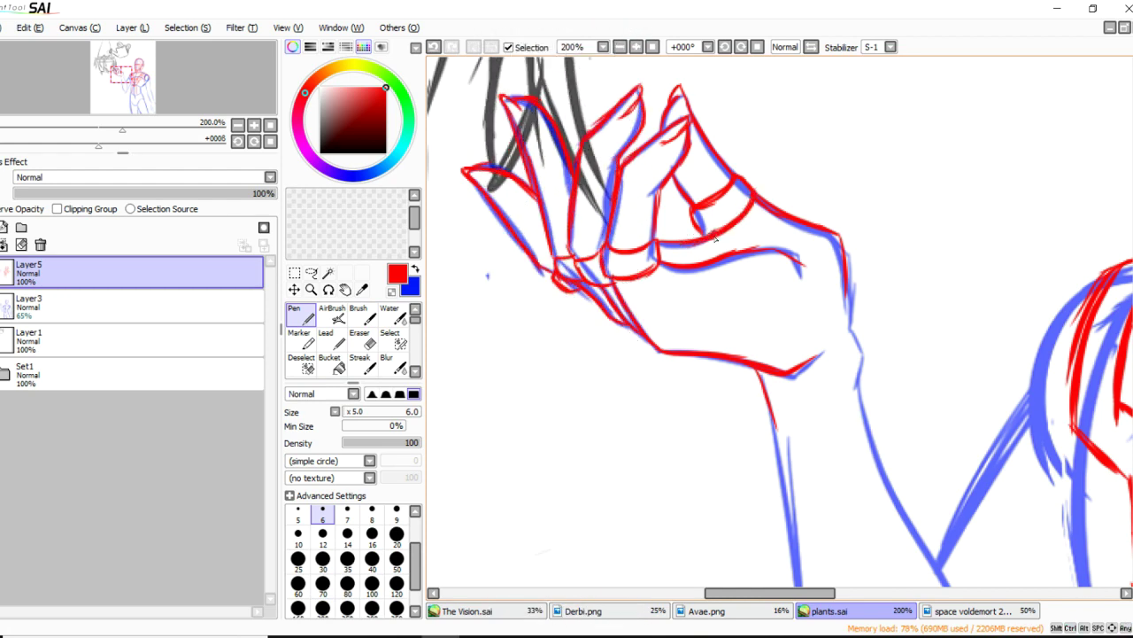
Redraw the inner edge of the bent finger and extend the outer wrist contour toward the forearm.
drag(657, 201, 657, 235)
key(ctrl+z)
drag(661, 186, 657, 239)
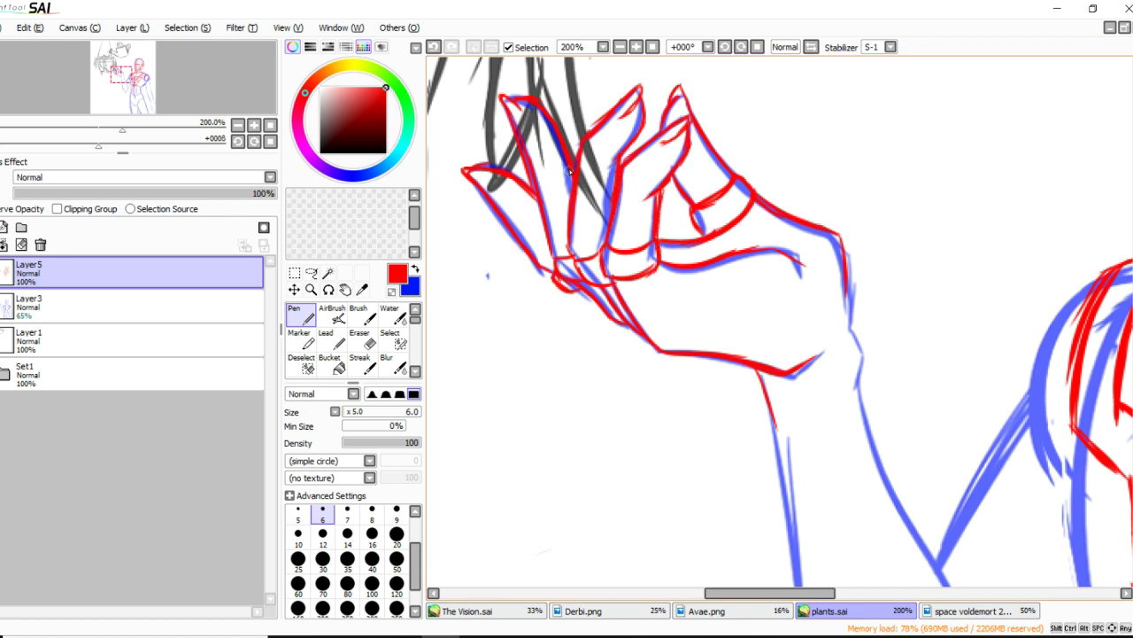
mouse_move(818, 228)
mouse_down()
mouse_move(852, 251)
mouse_move(842, 246)
mouse_move(839, 270)
mouse_move(847, 305)
mouse_move(848, 270)
mouse_move(859, 363)
mouse_up()
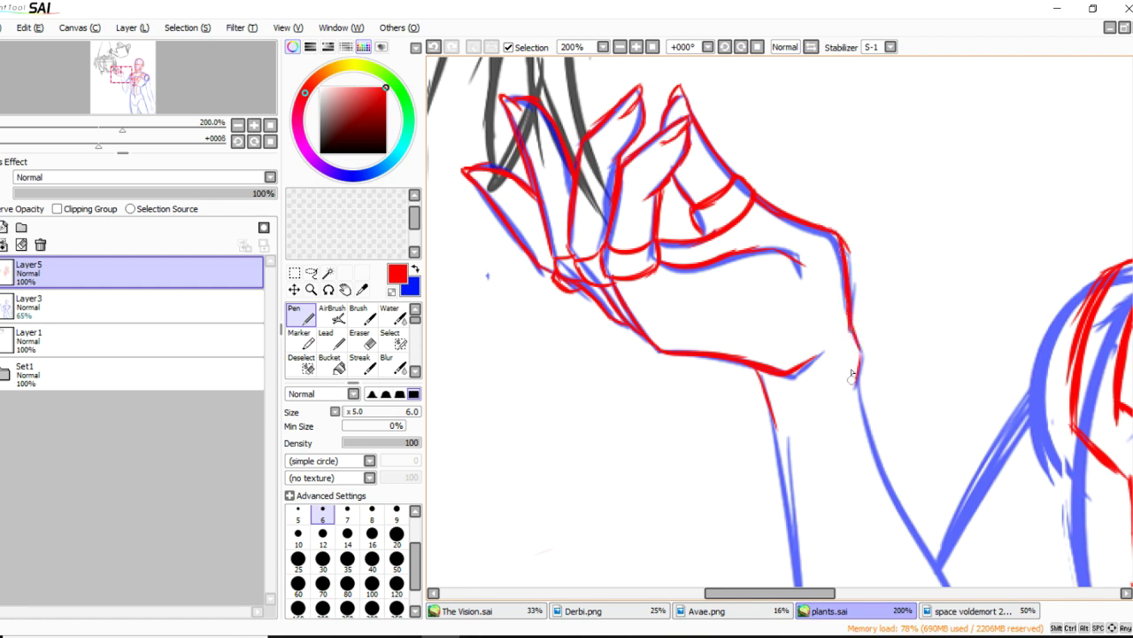
Draw the outer shoulder contour of the raised arm and continue it down the upper arm.
scroll(851, 331, down, 2)
scroll(1080, 506, up, 1)
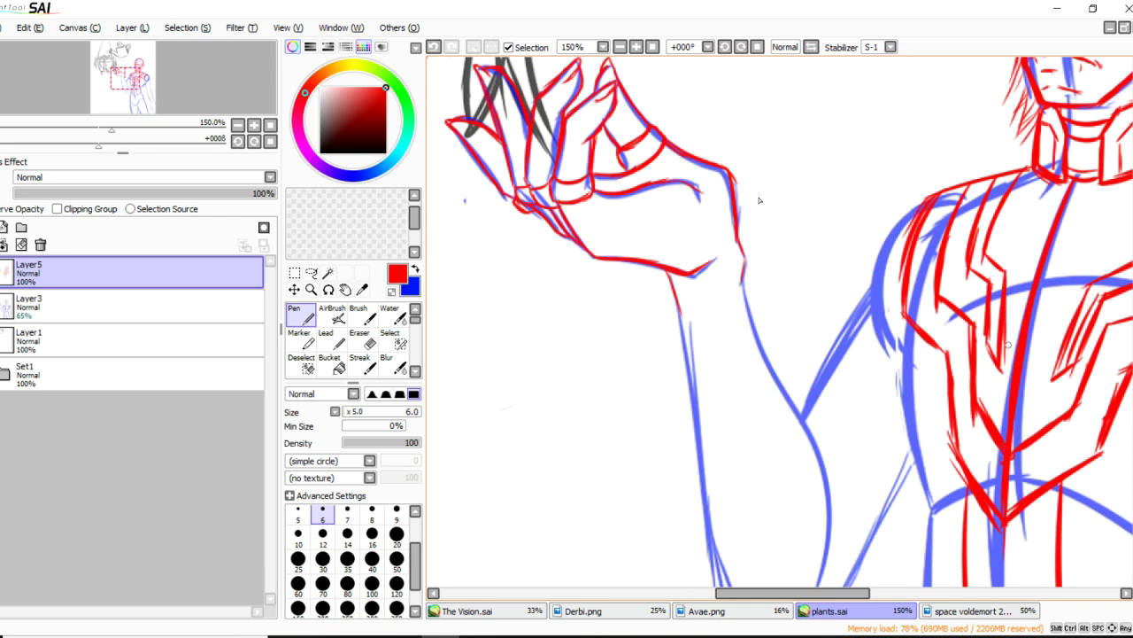
drag(928, 199, 903, 209)
key(ctrl+z)
key(ctrl+z)
key(ctrl+y)
drag(892, 228, 860, 324)
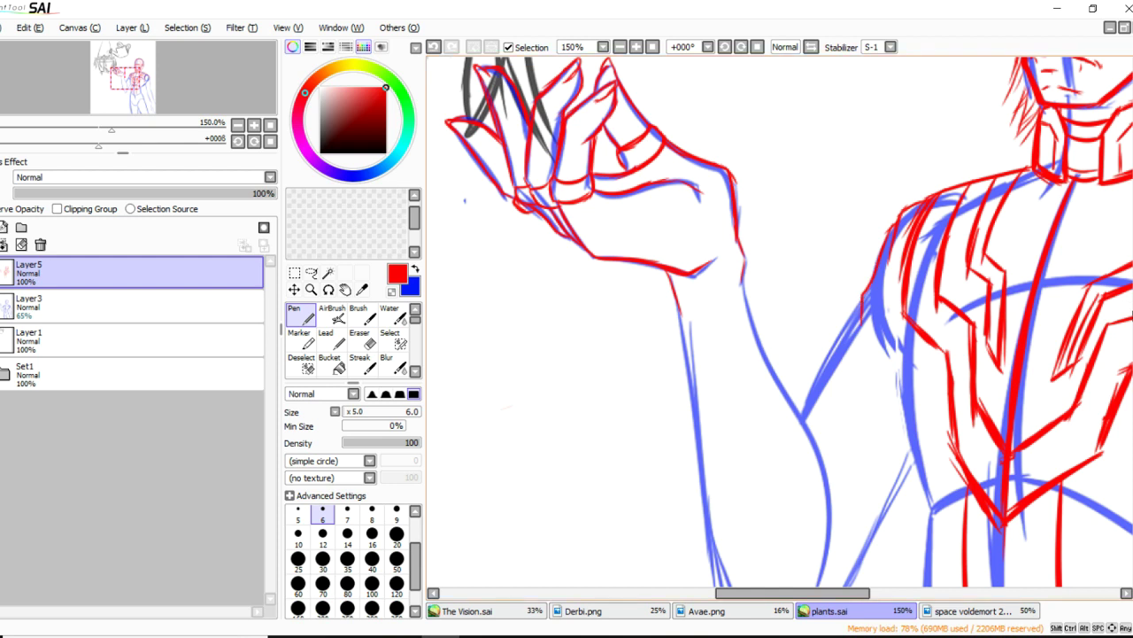
Draw stacked armor bands around the wrist of the raised arm.
scroll(727, 180, down, 2)
key(e)
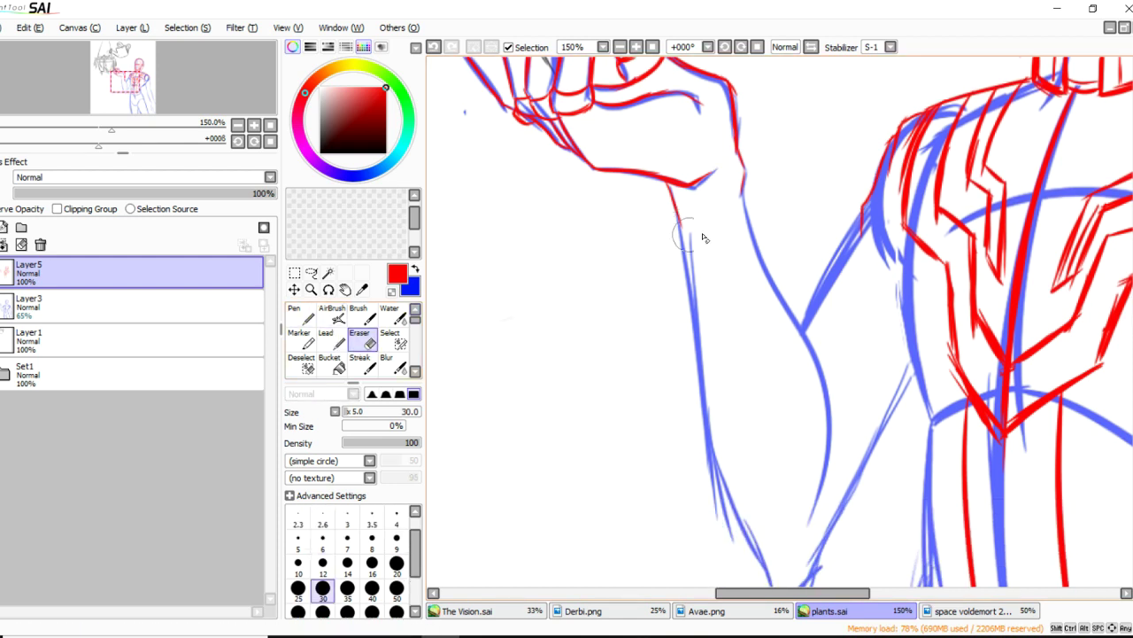
key(n)
mouse_move(744, 183)
mouse_down()
mouse_move(691, 218)
mouse_move(717, 211)
mouse_move(681, 212)
mouse_move(732, 195)
mouse_move(672, 214)
mouse_move(678, 250)
mouse_move(672, 213)
mouse_move(678, 240)
mouse_up()
key(ctrl+z)
drag(679, 239, 734, 231)
key(ctrl+z)
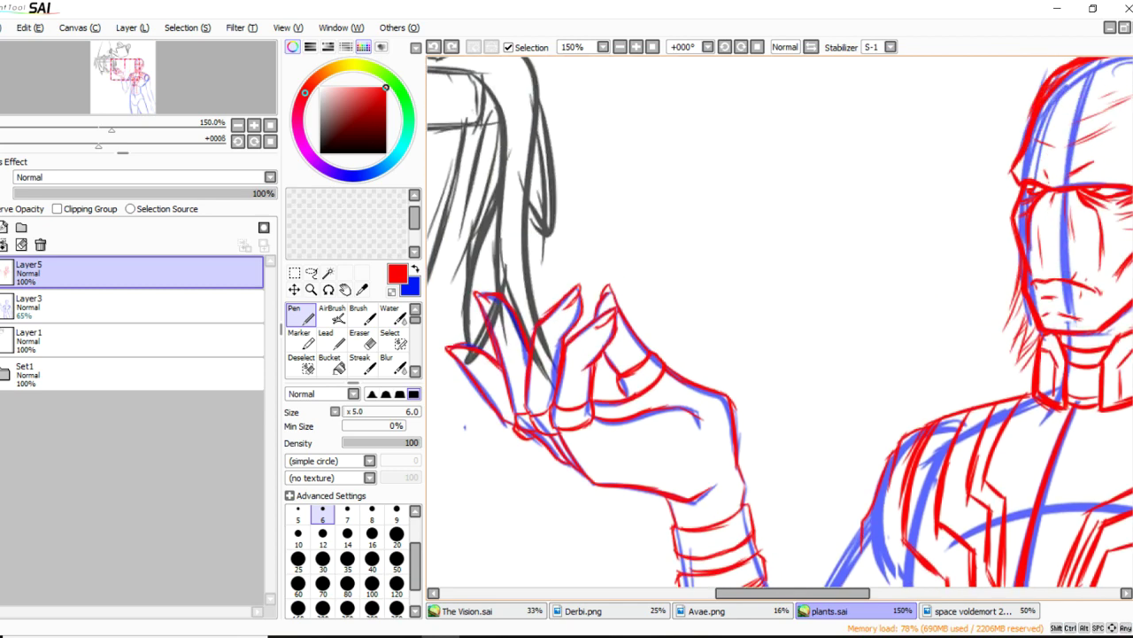
Draw the large forearm guard below the wrist bands, with curved upper and lower edges.
scroll(776, 240, down, 6)
key(ctrl+z)
mouse_move(772, 228)
mouse_down()
mouse_move(714, 253)
mouse_move(776, 240)
mouse_move(690, 263)
mouse_up()
key(ctrl+z)
key(ctrl+z)
key(ctrl+z)
drag(691, 263, 777, 236)
mouse_move(753, 351)
mouse_down()
mouse_move(716, 347)
mouse_move(786, 326)
mouse_up()
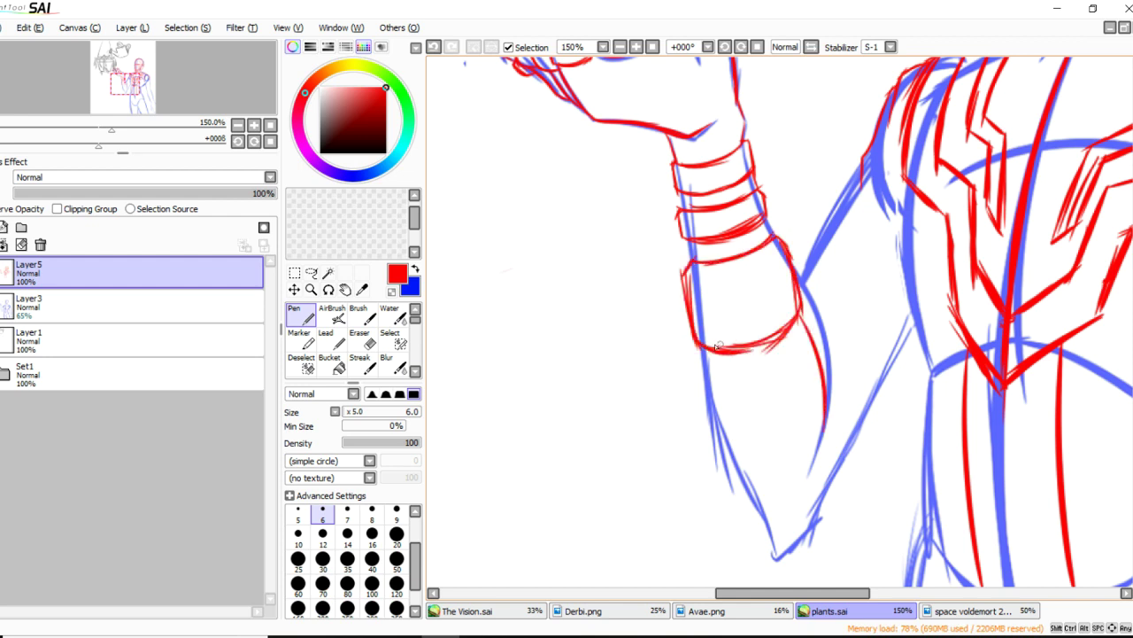
Trace the upper arm's line to the elbow crease and both forearm contours below the guard.
drag(789, 256, 827, 409)
drag(861, 168, 799, 285)
drag(699, 349, 714, 399)
key(ctrl+z)
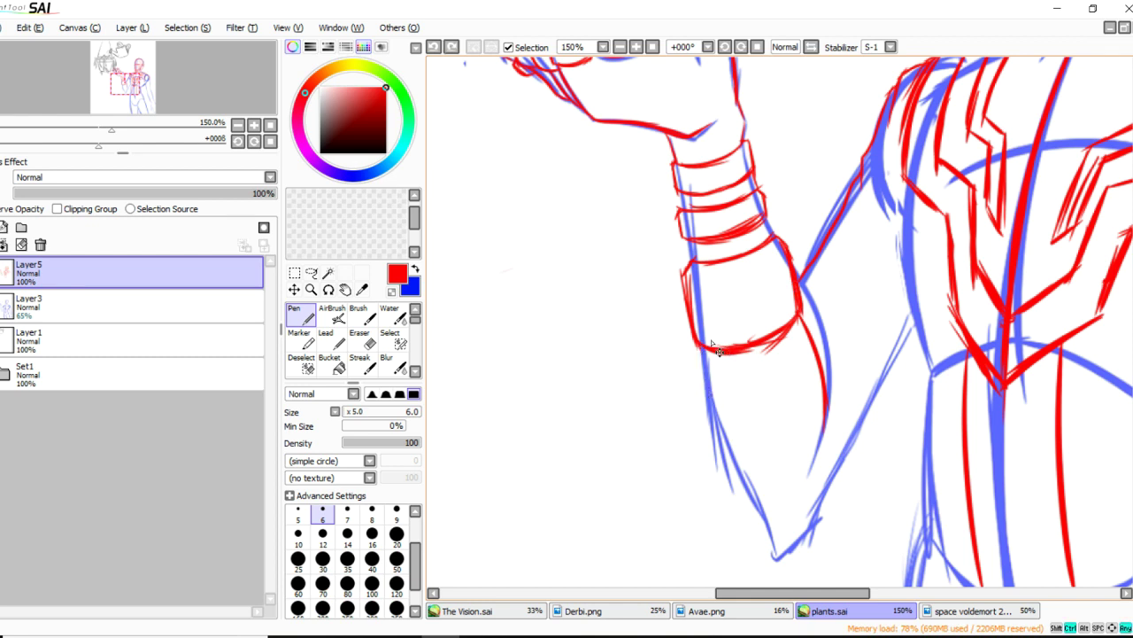
drag(699, 347, 706, 378)
Erase the smooth red curve along the inner forearm below the guard.
key(e)
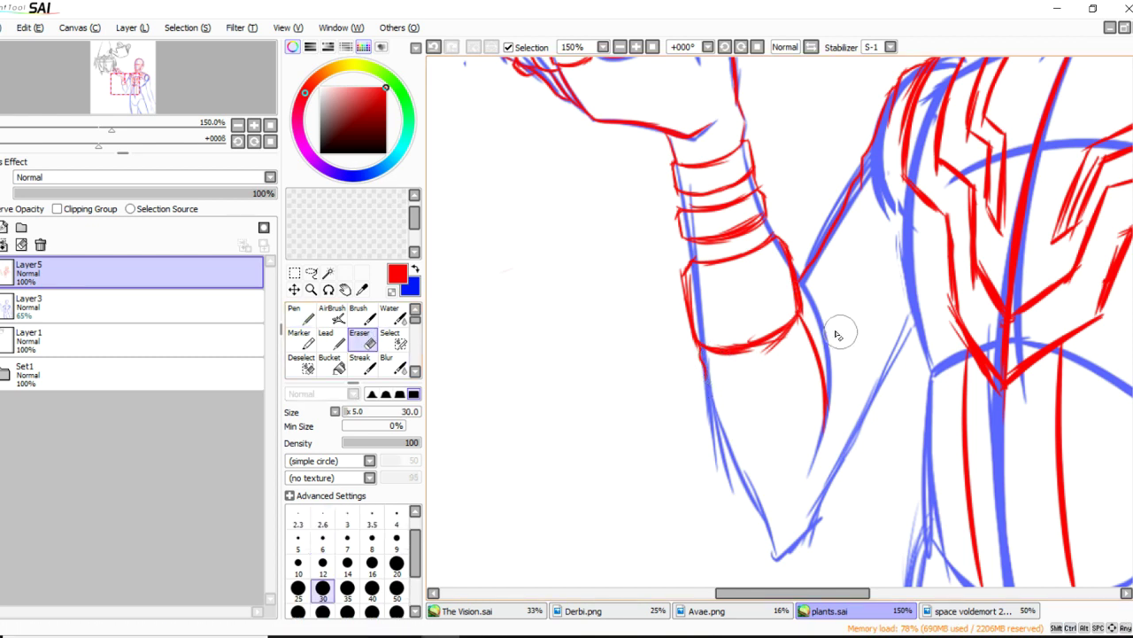
mouse_move(810, 328)
mouse_down()
mouse_move(749, 366)
mouse_move(791, 342)
mouse_move(723, 359)
mouse_up()
key(ctrl+z)
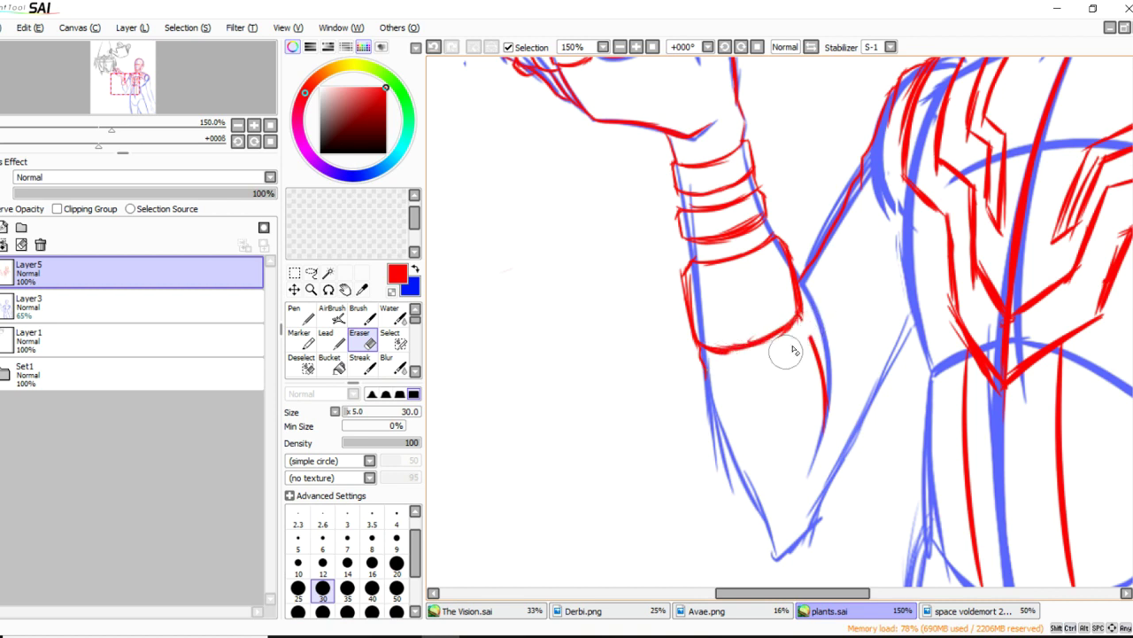
drag(818, 326, 818, 441)
Redraw the inner forearm below the guard as a wavy muscle contour and extend the opposite forearm edge.
key(n)
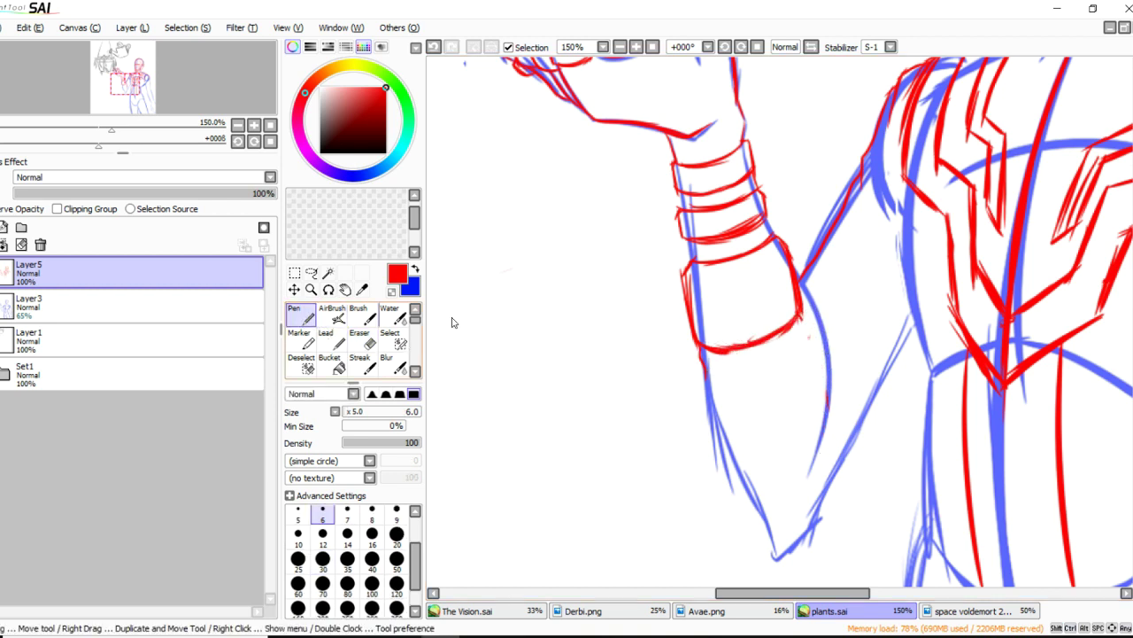
drag(805, 326, 832, 451)
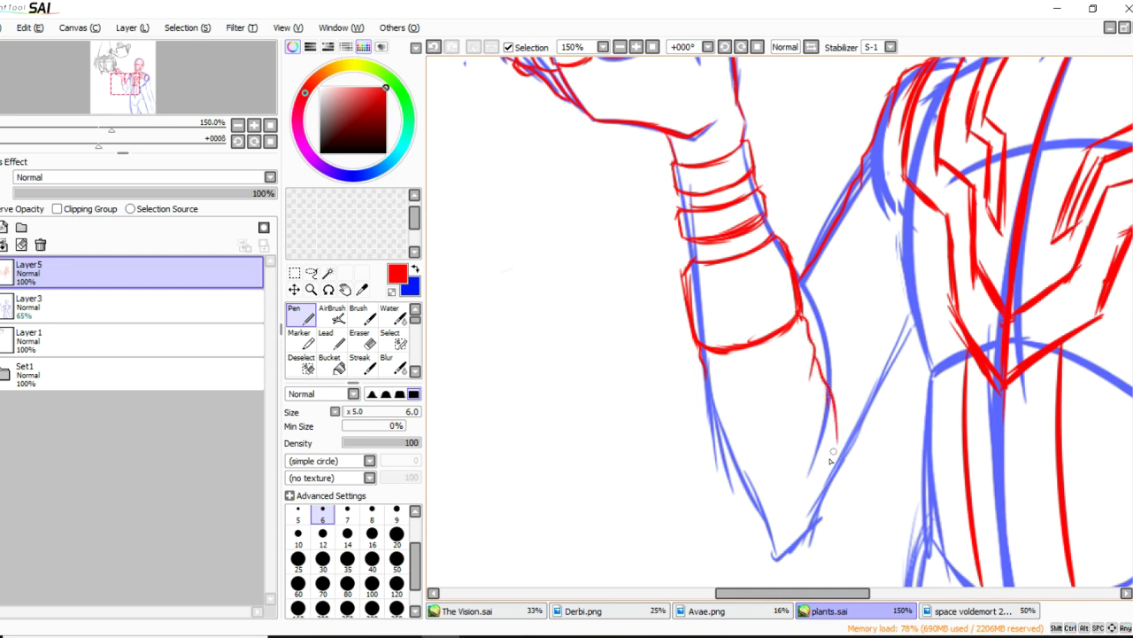
key(ctrl+z)
mouse_move(823, 376)
mouse_down()
mouse_move(842, 406)
mouse_move(835, 381)
mouse_up()
key(ctrl+z)
key(ctrl+z)
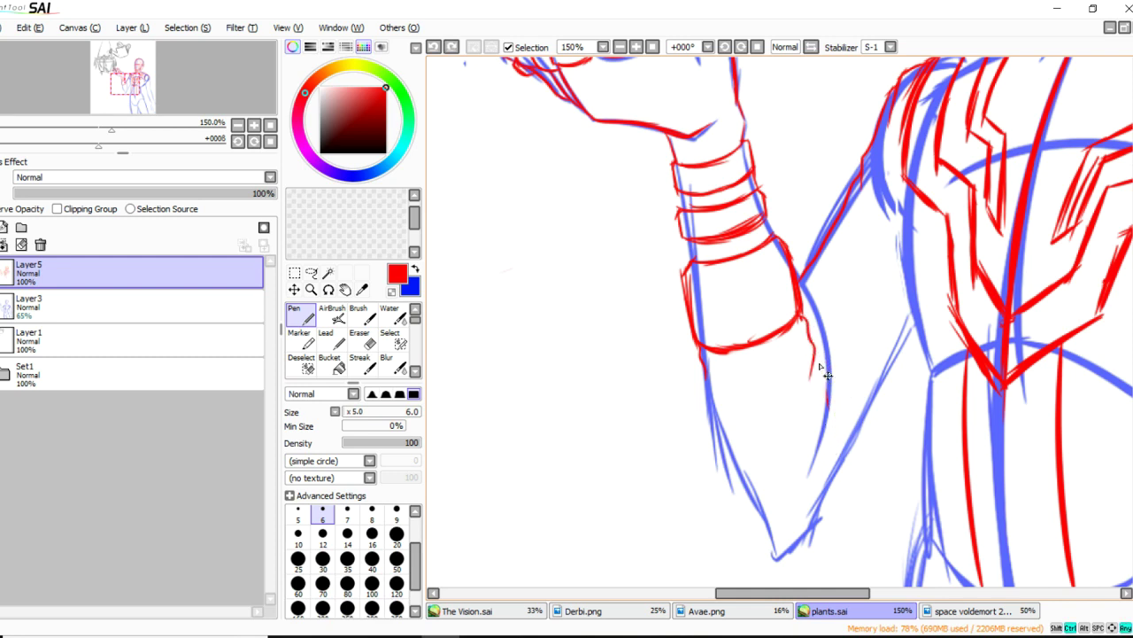
key(ctrl+y)
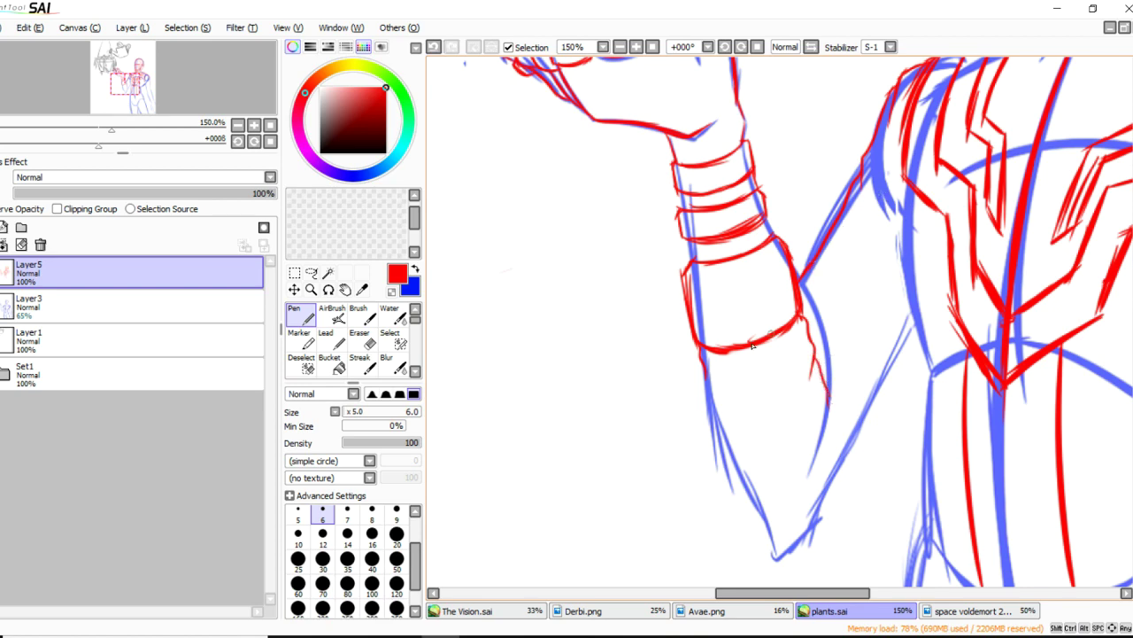
drag(708, 394, 724, 448)
Strengthen the vertical torso line below the chest piece's V-shaped point.
drag(950, 280, 606, 169)
drag(620, 251, 642, 487)
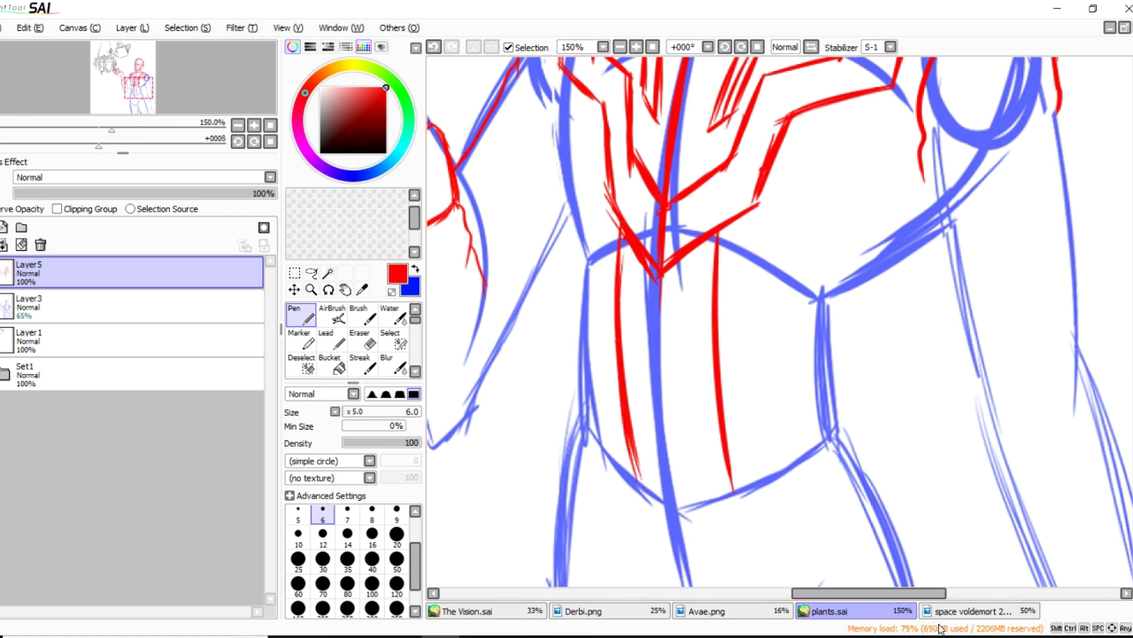
drag(728, 477, 688, 497)
key(ctrl+z)
Draw a stepped line from the side of the waist to the lower end of the vertical torso line.
mouse_move(844, 367)
mouse_down()
mouse_move(783, 391)
mouse_move(789, 452)
mouse_move(774, 395)
mouse_move(766, 437)
mouse_up()
key(ctrl+z)
drag(774, 395, 768, 450)
drag(734, 466, 768, 445)
key(ctrl+z)
key(ctrl+z)
key(ctrl+z)
key(ctrl+z)
drag(778, 393, 763, 453)
drag(762, 453, 730, 477)
drag(761, 454, 733, 475)
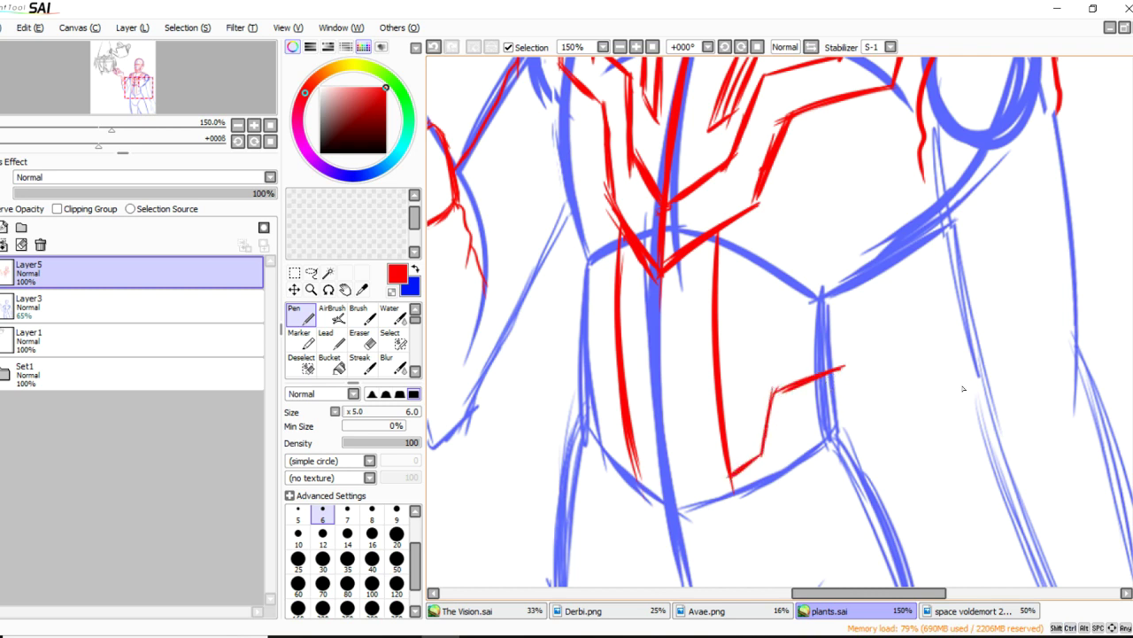
Draw the hip panel's slanted outer edge and its stepped lower contour.
scroll(917, 555, down, 3)
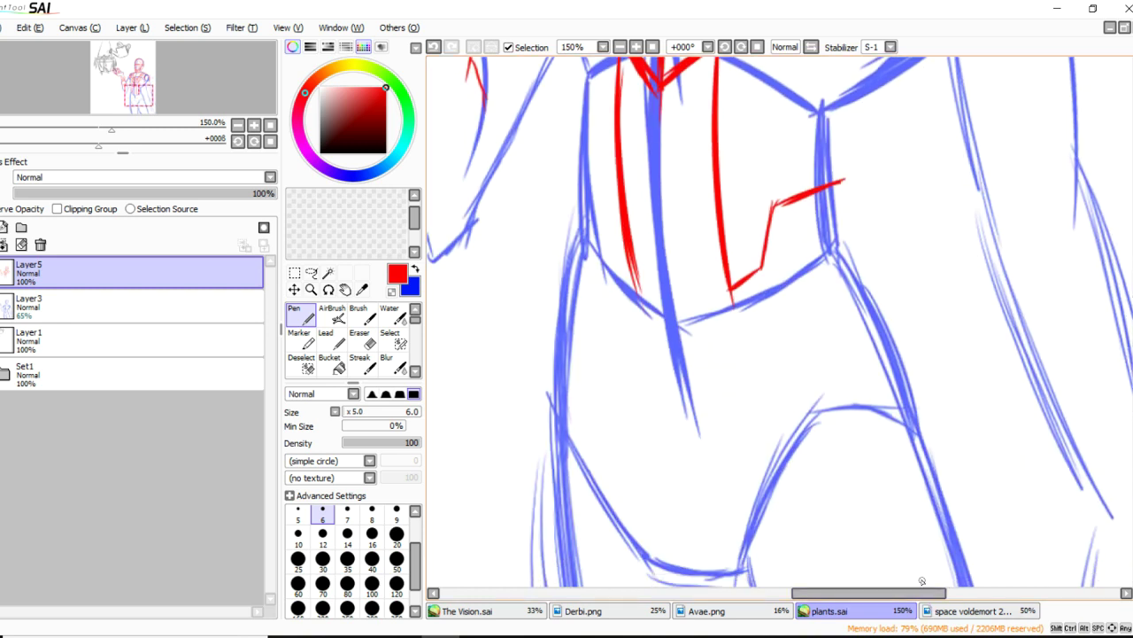
drag(845, 179, 842, 238)
key(ctrl+z)
key(ctrl+z)
drag(847, 180, 849, 261)
scroll(1131, 401, up, 2)
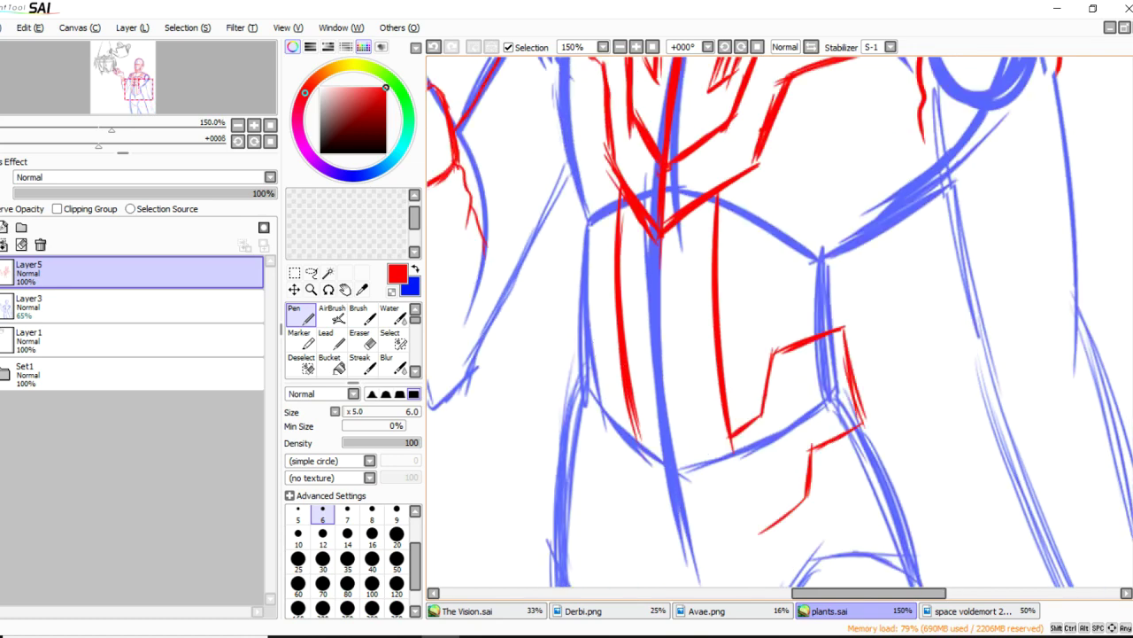
Transform the central hanging strip between the legs, moving it slightly up and tilting it, and apply the change.
scroll(780, 321, down, 1)
drag(894, 593, 916, 601)
drag(1131, 459, 1132, 515)
mouse_move(656, 408)
mouse_down()
mouse_move(659, 435)
mouse_move(644, 390)
mouse_up()
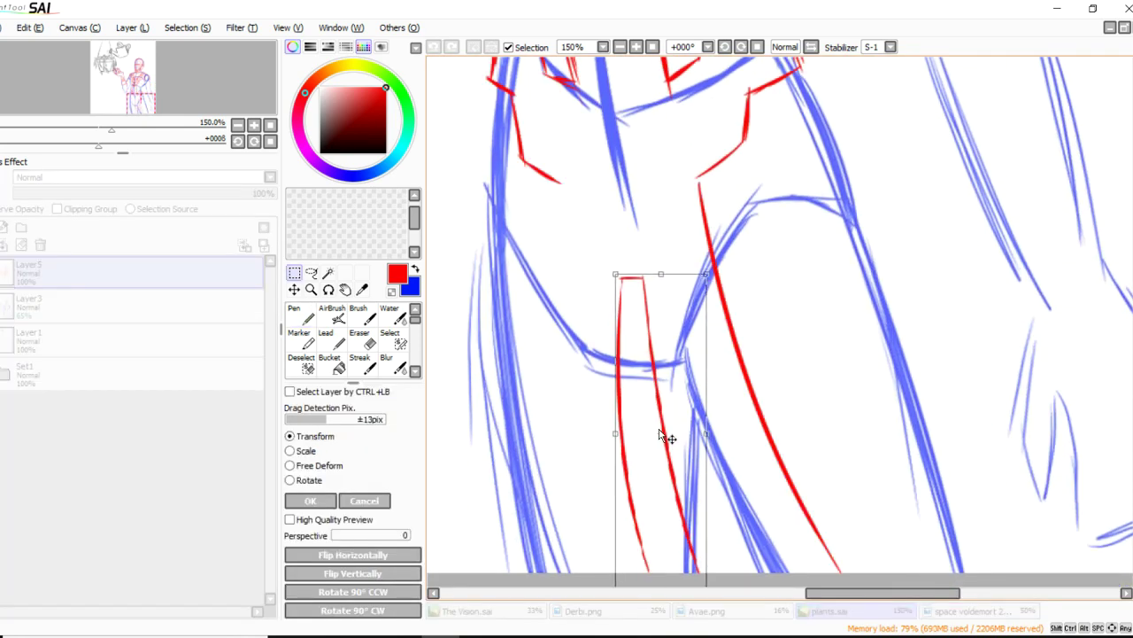
drag(728, 370, 711, 371)
click(310, 500)
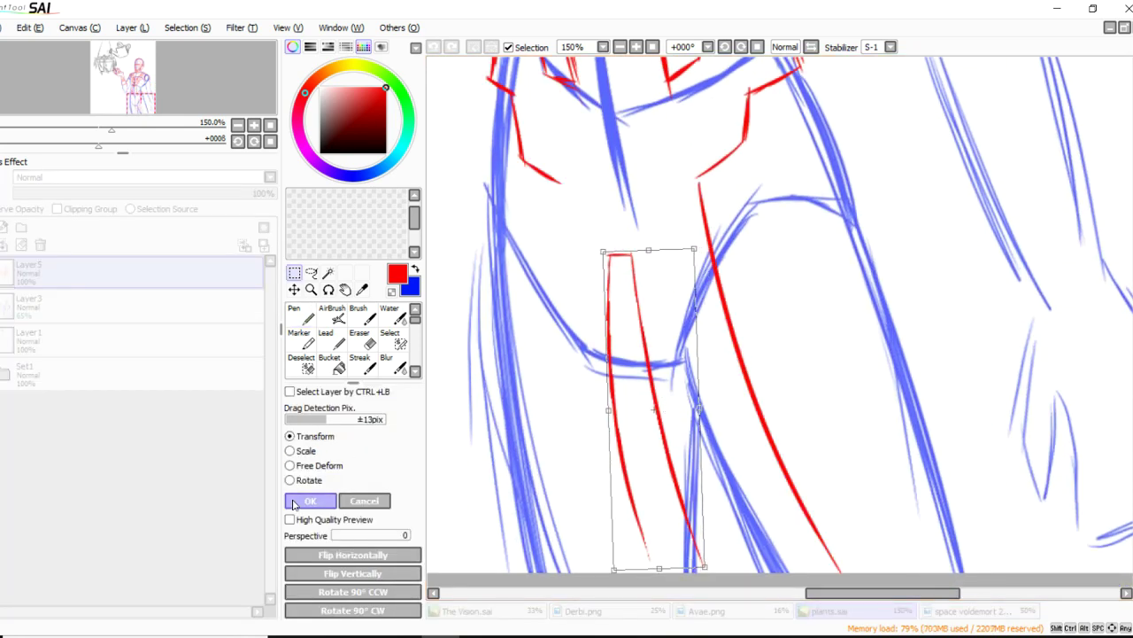
key(ctrl+d)
Reinforce the central strip's long side edge in red and erase the strip's lower ends.
click(301, 315)
drag(632, 254, 690, 571)
drag(632, 254, 714, 572)
drag(545, 179, 564, 571)
key(ctrl+z)
click(360, 339)
mouse_move(651, 560)
mouse_down()
mouse_move(626, 476)
mouse_move(700, 565)
mouse_up()
drag(542, 193, 561, 568)
Draw the angular side of the widened, faceted end below the central strip.
key(n)
mouse_move(662, 448)
mouse_down()
mouse_move(689, 462)
mouse_move(728, 544)
mouse_up()
key(ctrl+z)
key(ctrl+z)
key(ctrl+z)
key(ctrl+z)
mouse_move(693, 463)
mouse_down()
mouse_move(729, 548)
mouse_move(719, 567)
mouse_up()
key(ctrl+z)
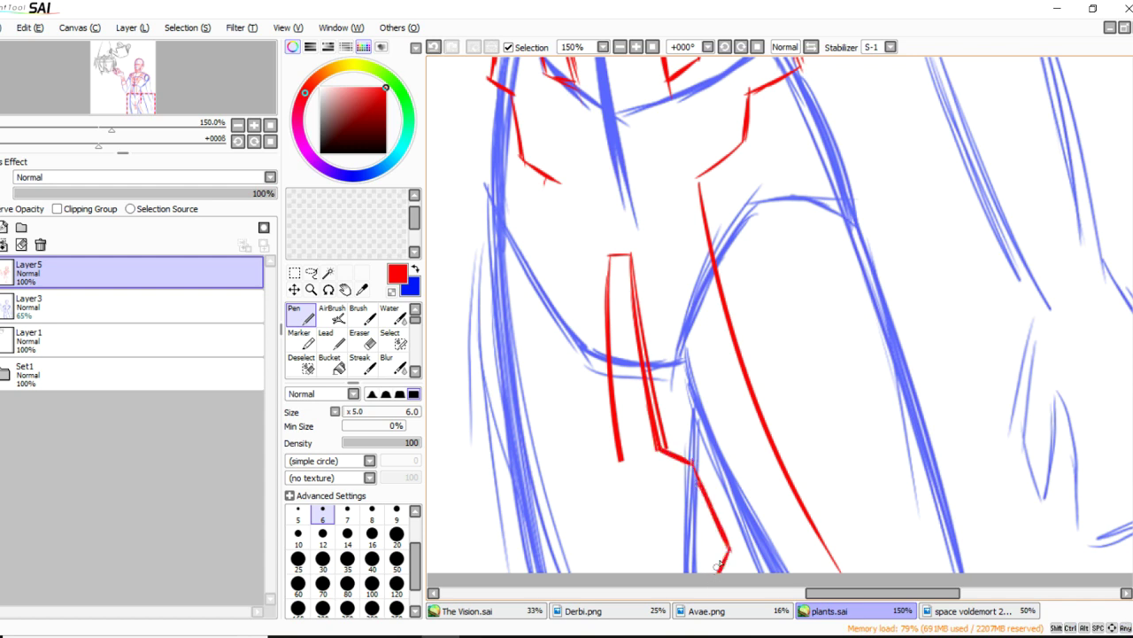
Outline the faceted end's opposite side and draw the long edges running from the hip panels' lower corners to the canvas edge.
drag(620, 456, 604, 481)
key(ctrl+z)
key(ctrl+z)
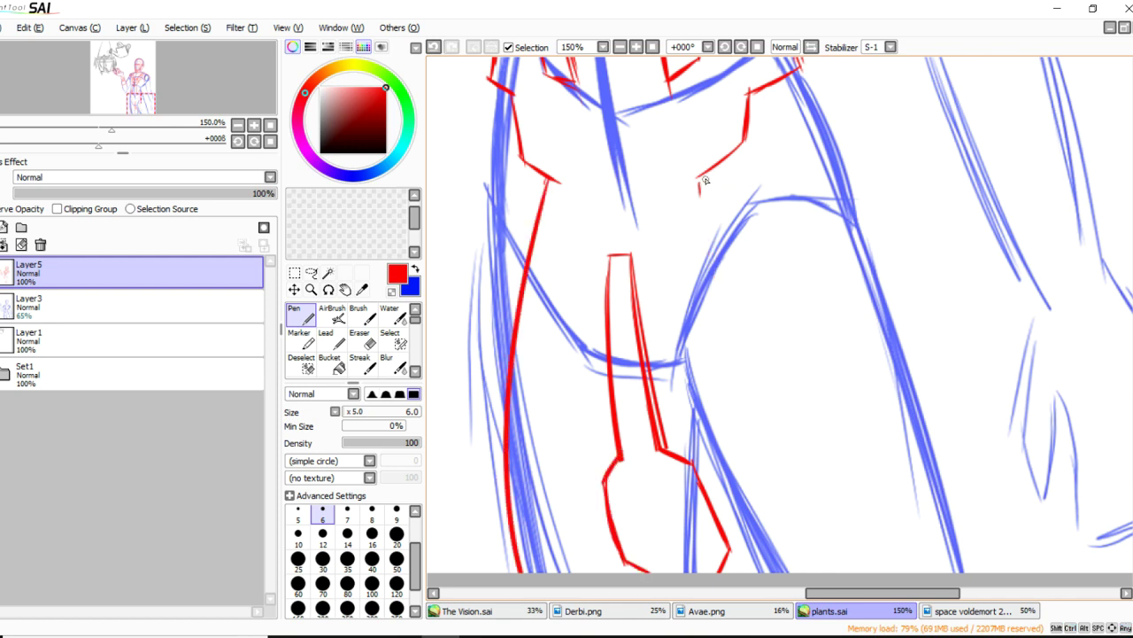
drag(706, 180, 872, 572)
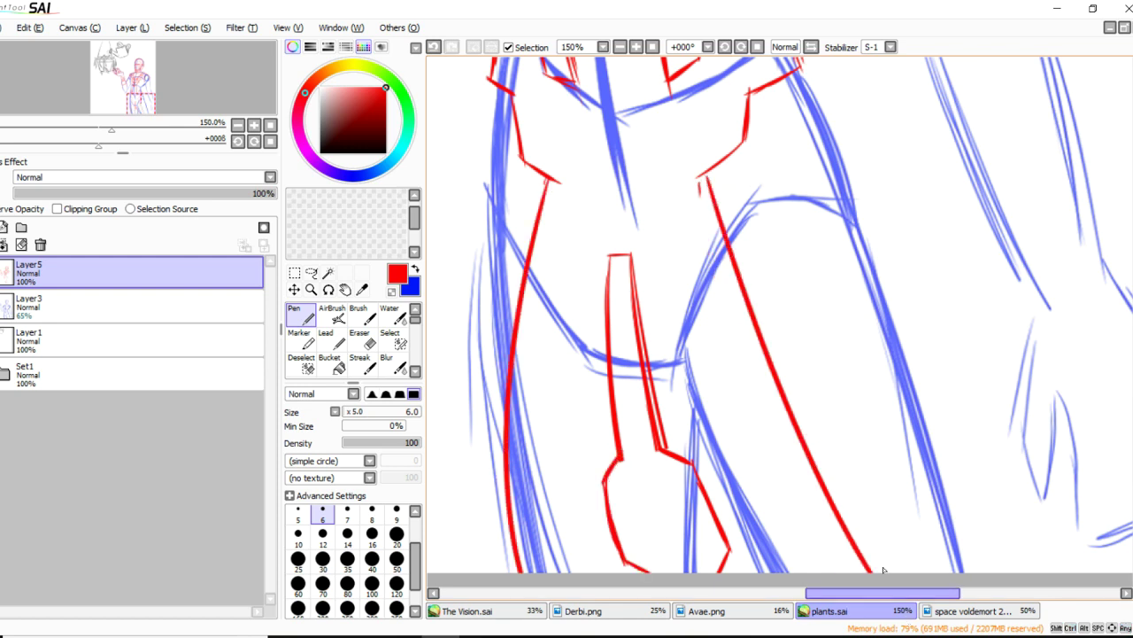
Lasso the strip and the long edges beside it and narrow them slightly from one side with a transform.
drag(1132, 424, 1132, 439)
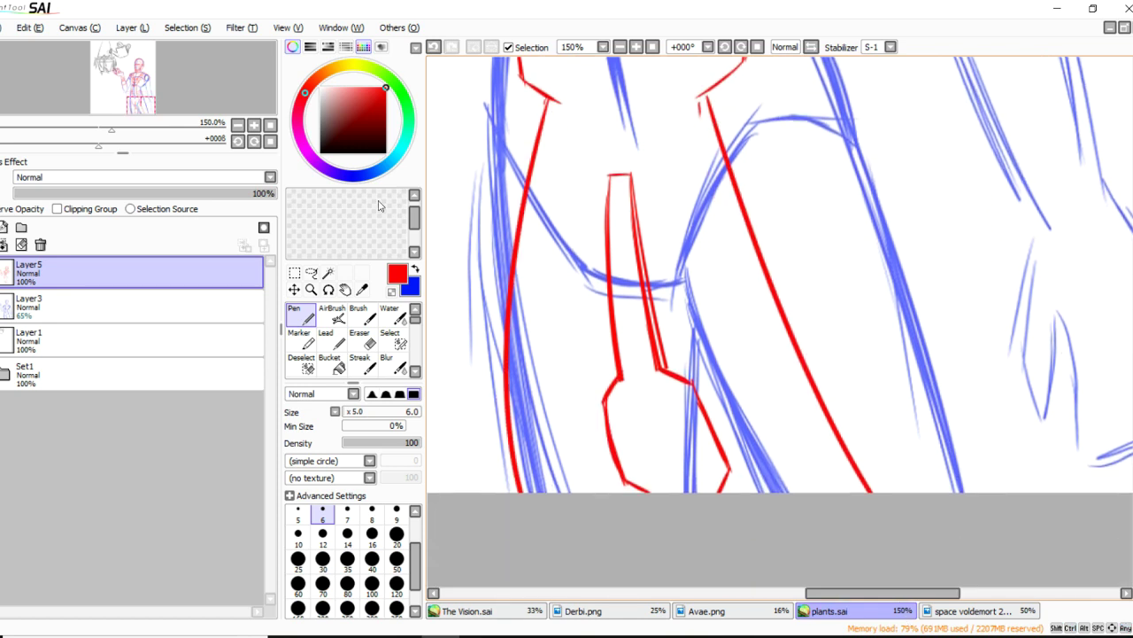
click(312, 273)
mouse_move(711, 94)
mouse_down()
mouse_move(576, 107)
mouse_move(473, 200)
mouse_move(912, 549)
mouse_move(779, 108)
mouse_move(727, 95)
mouse_up()
key(ctrl+t)
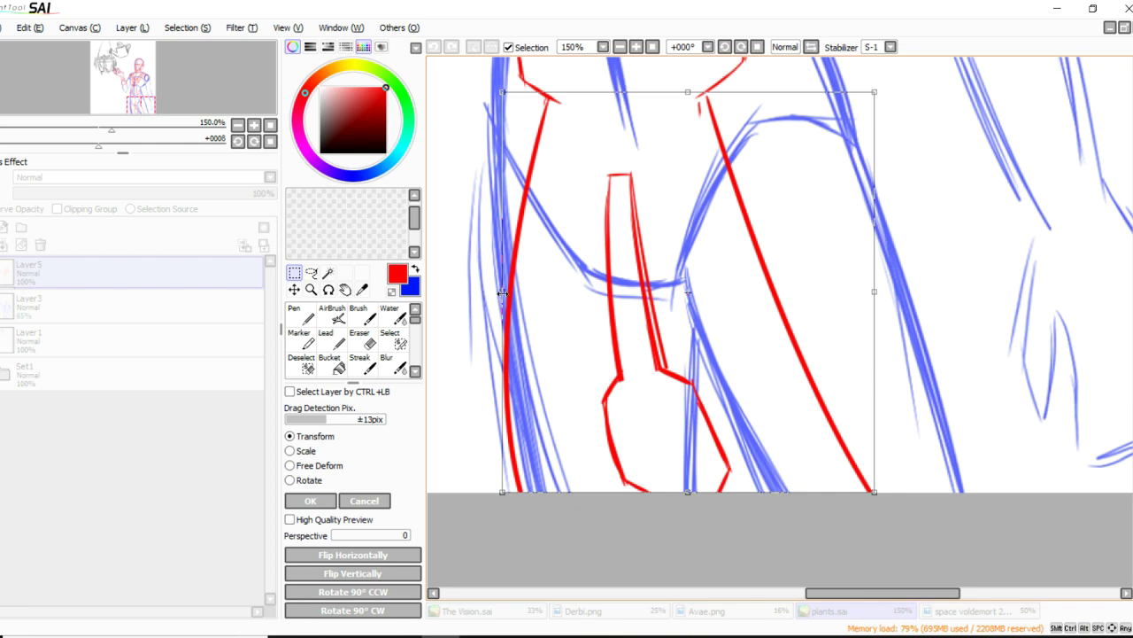
drag(494, 299, 516, 293)
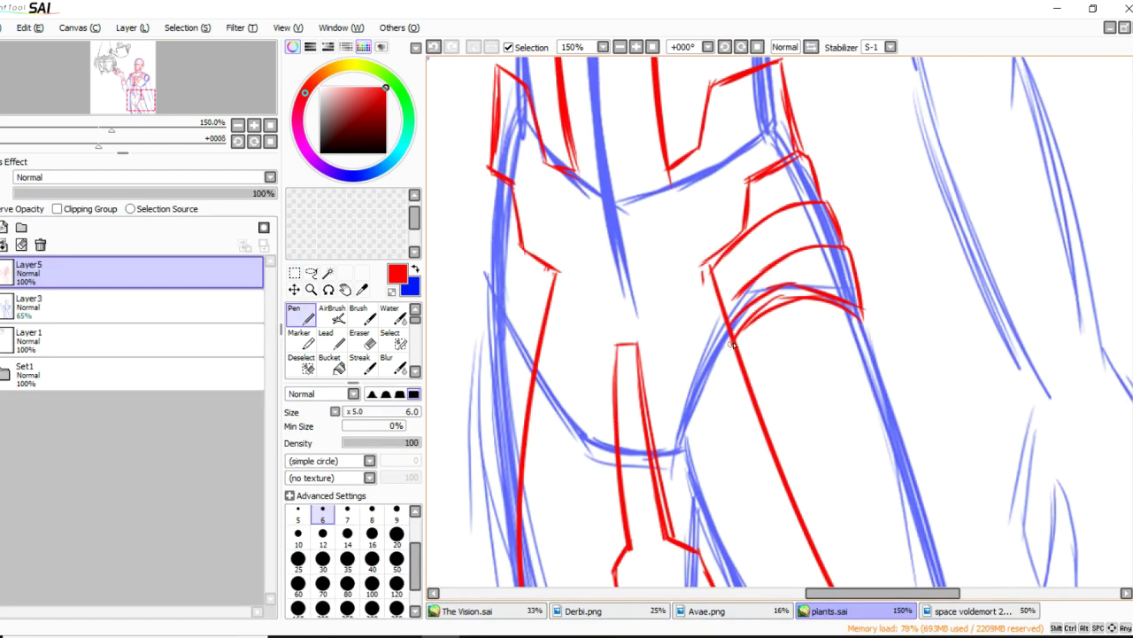
Thicken the middle curved band on the thigh and erase the lowest band together with its outer edge.
mouse_move(783, 304)
mouse_down()
mouse_move(734, 346)
mouse_move(801, 297)
mouse_up()
mouse_move(774, 259)
mouse_down()
mouse_move(728, 299)
mouse_move(811, 245)
mouse_up()
key(e)
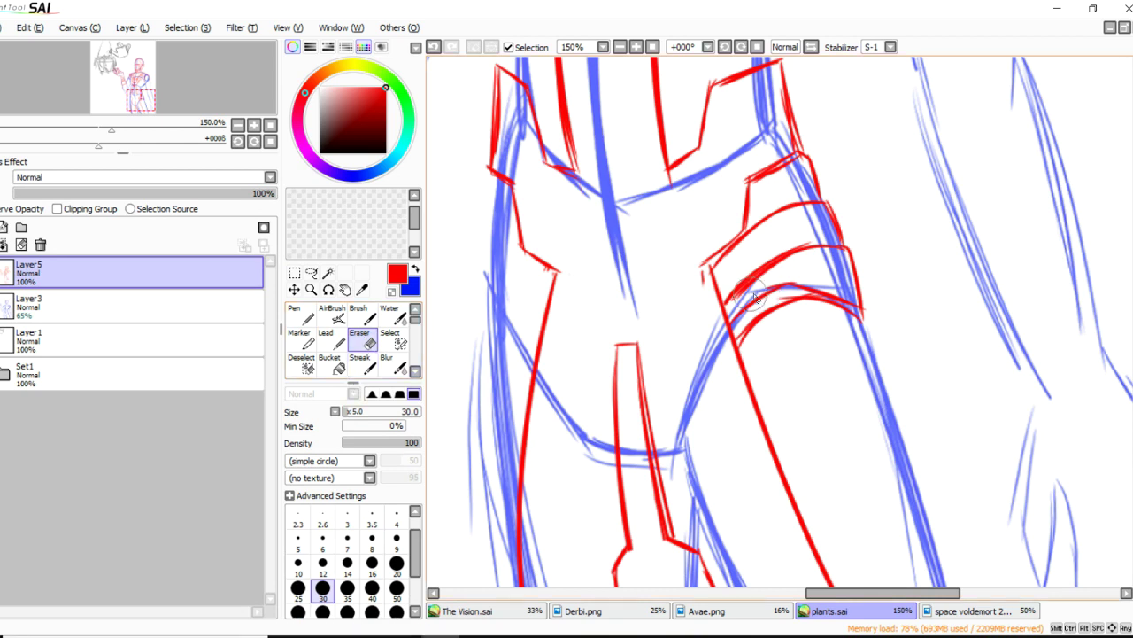
mouse_move(744, 317)
mouse_down()
mouse_move(797, 292)
mouse_move(832, 290)
mouse_move(850, 305)
mouse_move(808, 297)
mouse_move(758, 319)
mouse_move(751, 335)
mouse_move(752, 320)
mouse_up()
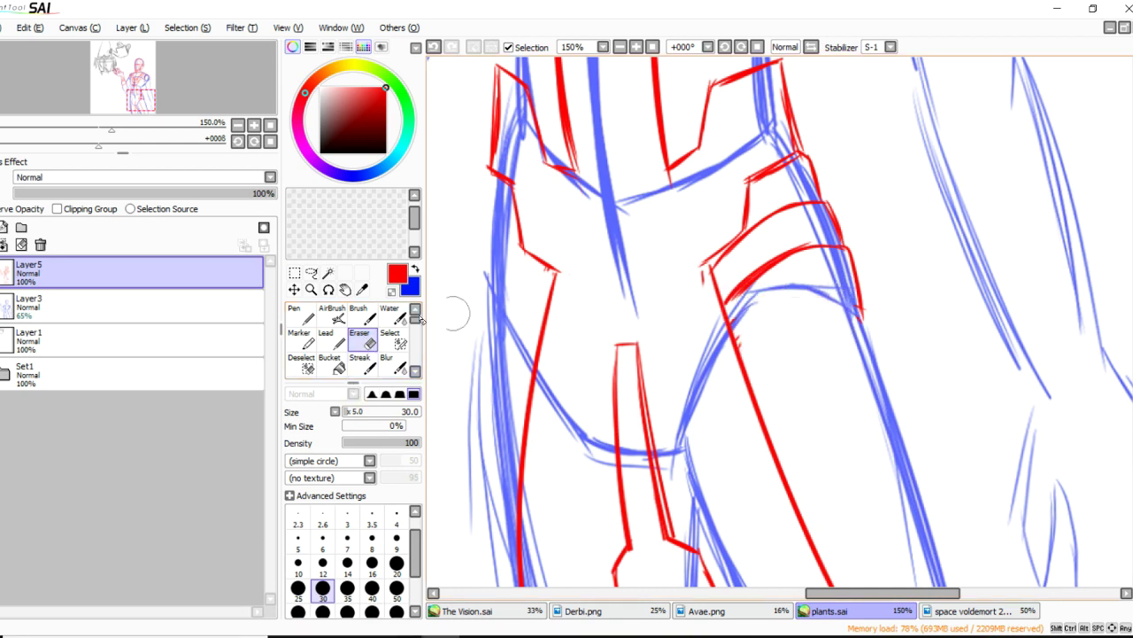
mouse_move(878, 307)
mouse_down()
mouse_move(850, 271)
mouse_move(847, 212)
mouse_move(808, 204)
mouse_move(804, 165)
mouse_move(846, 250)
mouse_up()
Redraw the lowest thigh band with a bulging outer edge and a flatter curve, and reinforce the hip panel's lower edge.
click(303, 313)
key(ctrl+z)
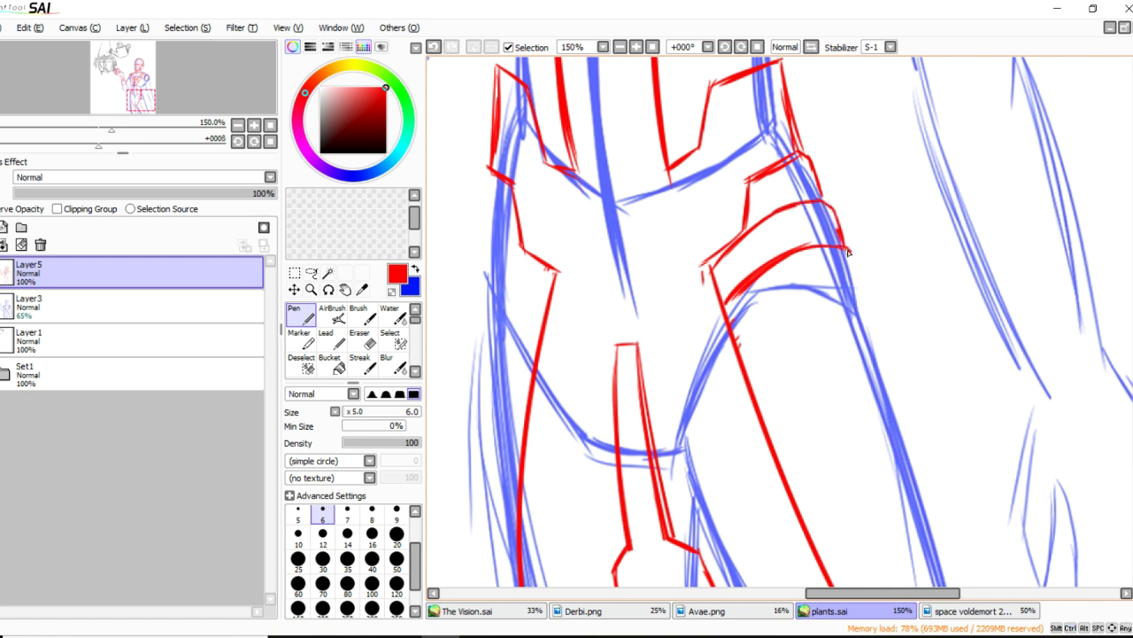
mouse_move(841, 244)
mouse_down()
mouse_move(856, 260)
mouse_move(867, 320)
mouse_move(811, 317)
mouse_move(772, 332)
mouse_up()
key(ctrl+z)
key(ctrl+z)
mouse_move(860, 316)
mouse_down()
mouse_move(829, 304)
mouse_move(780, 327)
mouse_move(832, 310)
mouse_move(749, 355)
mouse_up()
drag(827, 310, 765, 342)
drag(746, 229, 707, 259)
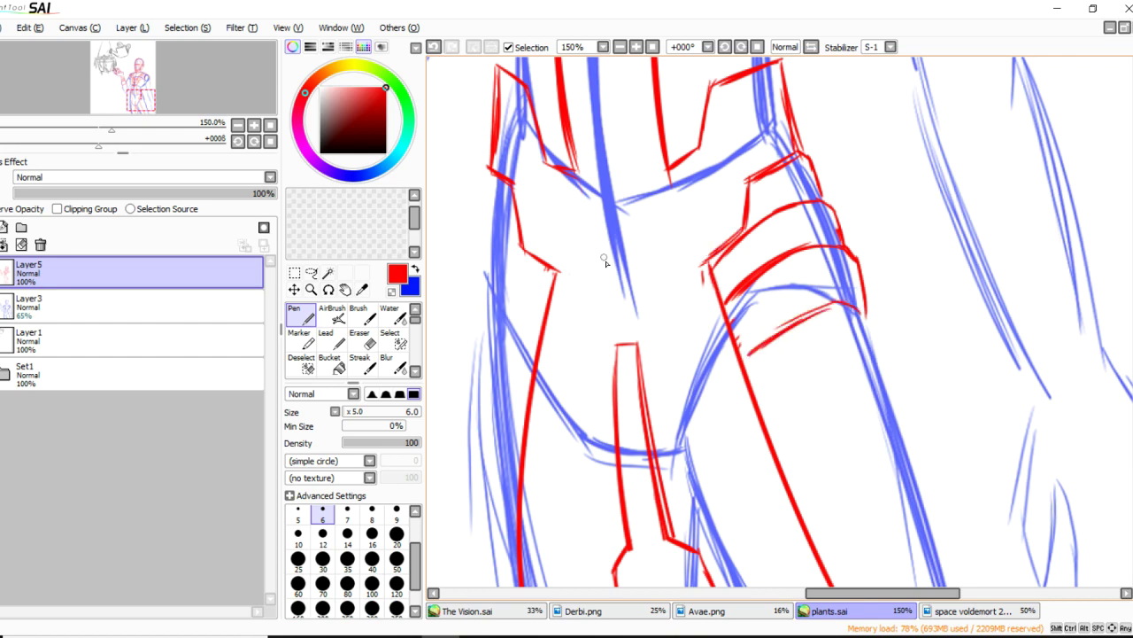
Draw the outer and inner contours of the thumb on the lowered hand.
scroll(653, 278, up, 5)
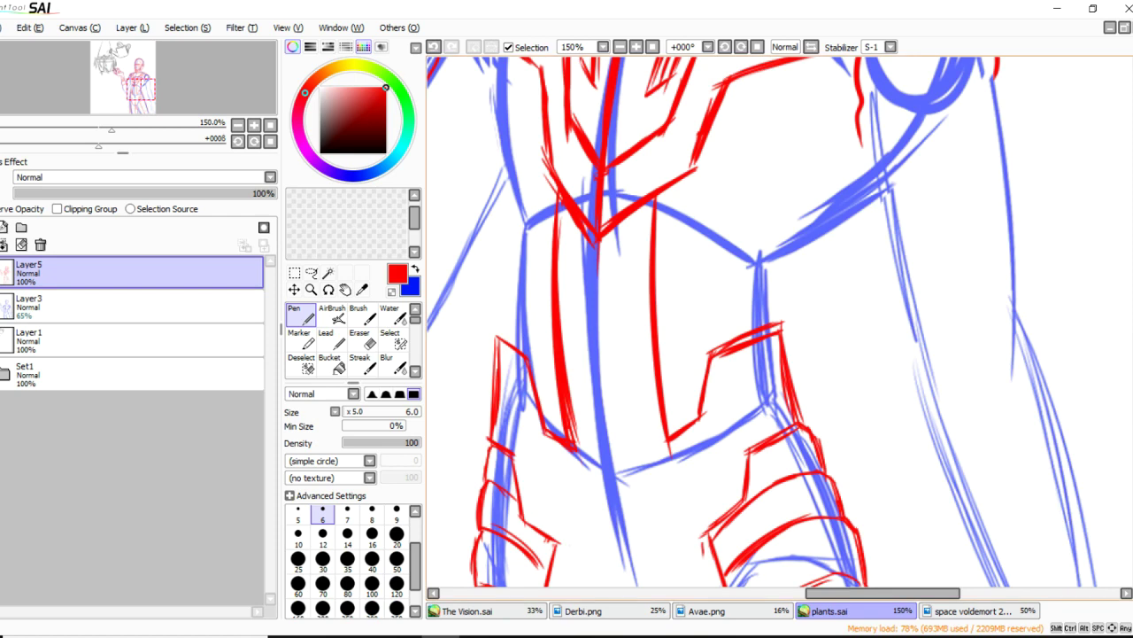
scroll(779, 321, up, 3)
scroll(779, 322, down, 3)
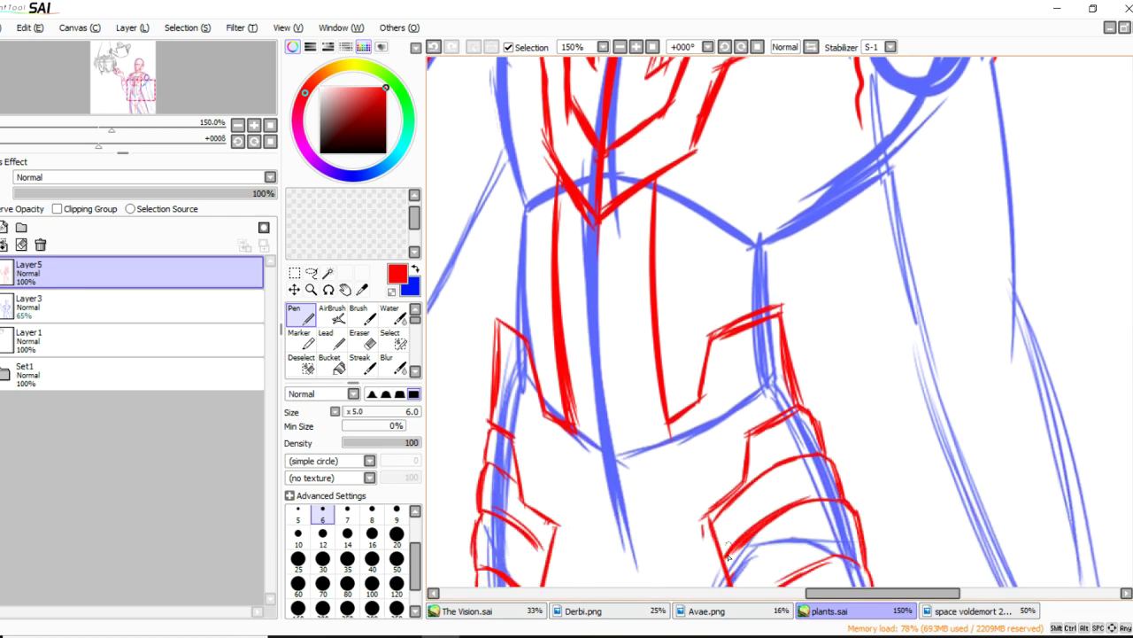
drag(834, 594, 892, 596)
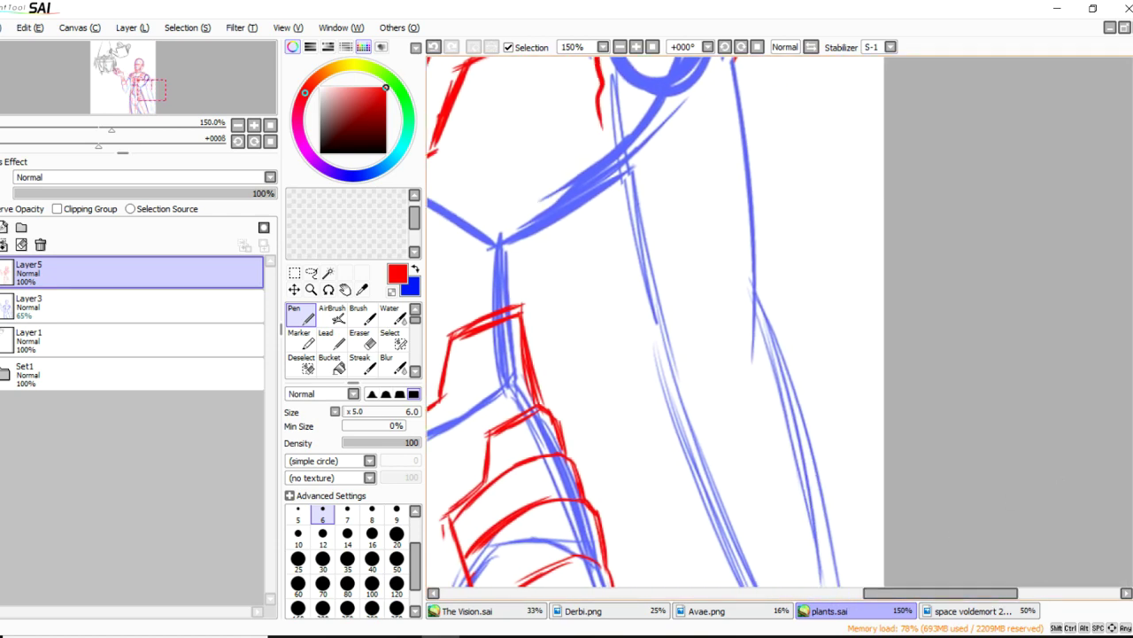
scroll(1120, 467, down, 5)
key(ctrl+z)
drag(780, 223, 756, 327)
drag(760, 310, 773, 402)
drag(805, 310, 780, 392)
Draw the index finger's two long side contours beside the thumb, down to the fingertip.
mouse_move(805, 312)
mouse_down()
mouse_move(820, 407)
mouse_move(821, 377)
mouse_move(816, 448)
mouse_up()
key(ctrl+z)
mouse_move(806, 315)
mouse_down()
mouse_move(821, 390)
mouse_move(817, 459)
mouse_up()
key(ctrl+z)
drag(818, 371, 831, 478)
drag(847, 324, 855, 388)
key(ctrl+z)
drag(847, 322, 849, 447)
mouse_move(854, 392)
mouse_down()
mouse_move(849, 470)
mouse_move(848, 461)
mouse_up()
key(ctrl+z)
key(ctrl+z)
key(ctrl+z)
drag(854, 384, 846, 471)
drag(824, 409, 840, 476)
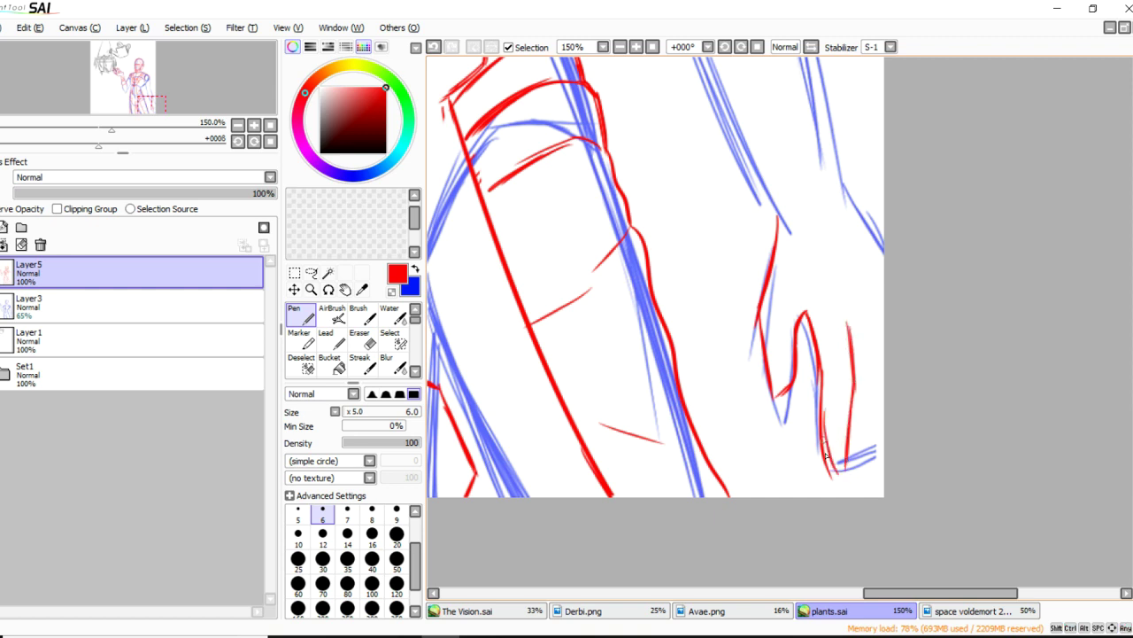
Draw the neighbouring finger's contours down to its tip and add short knuckle marks above the fingers.
key(ctrl+z)
mouse_move(841, 286)
mouse_down()
mouse_move(845, 303)
mouse_move(874, 305)
mouse_move(865, 385)
mouse_up()
key(ctrl+z)
mouse_move(849, 328)
mouse_down()
mouse_move(866, 384)
mouse_move(867, 482)
mouse_up()
key(ctrl+z)
drag(865, 383, 869, 479)
drag(879, 327, 882, 358)
key(ctrl+z)
drag(879, 319, 883, 334)
drag(885, 448, 879, 480)
key(ctrl+z)
mouse_move(860, 420)
mouse_down()
mouse_move(878, 486)
mouse_move(884, 457)
mouse_move(885, 472)
mouse_move(873, 450)
mouse_move(871, 476)
mouse_move(847, 429)
mouse_move(841, 474)
mouse_up()
key(ctrl+z)
Reinforce the thumb's contours and pointed tip and the index finger's edge with additional red strokes.
drag(797, 334, 782, 404)
key(ctrl+z)
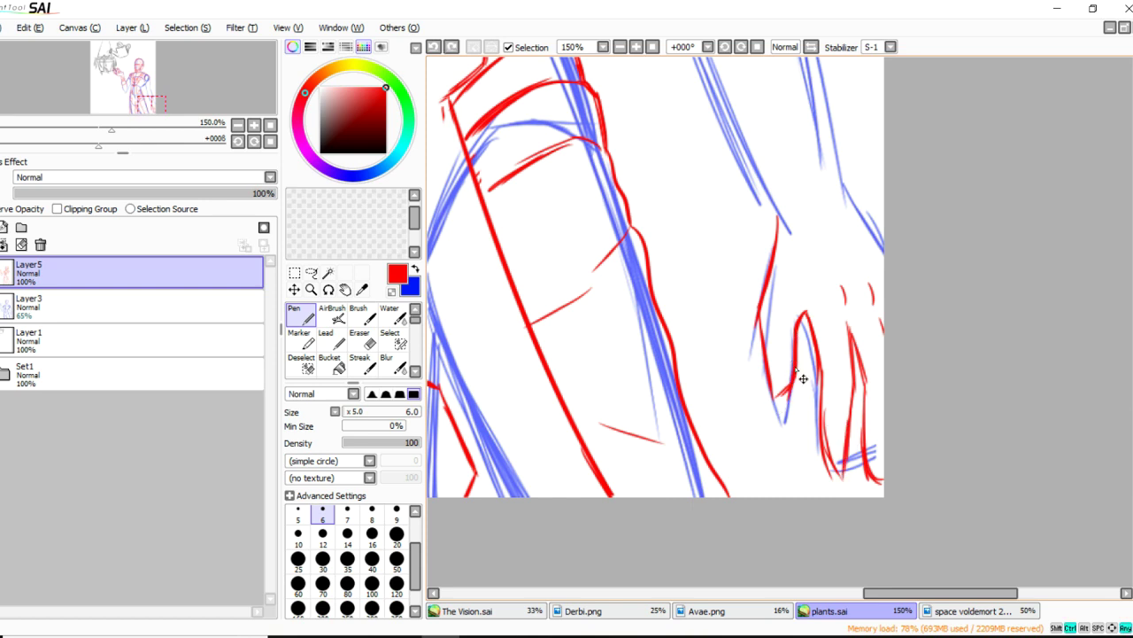
drag(796, 345, 783, 405)
mouse_move(775, 246)
mouse_down()
mouse_move(755, 340)
mouse_move(763, 310)
mouse_move(777, 411)
mouse_move(766, 365)
mouse_move(788, 390)
mouse_move(778, 414)
mouse_move(793, 377)
mouse_move(780, 416)
mouse_up()
drag(799, 342, 807, 315)
drag(814, 331, 838, 475)
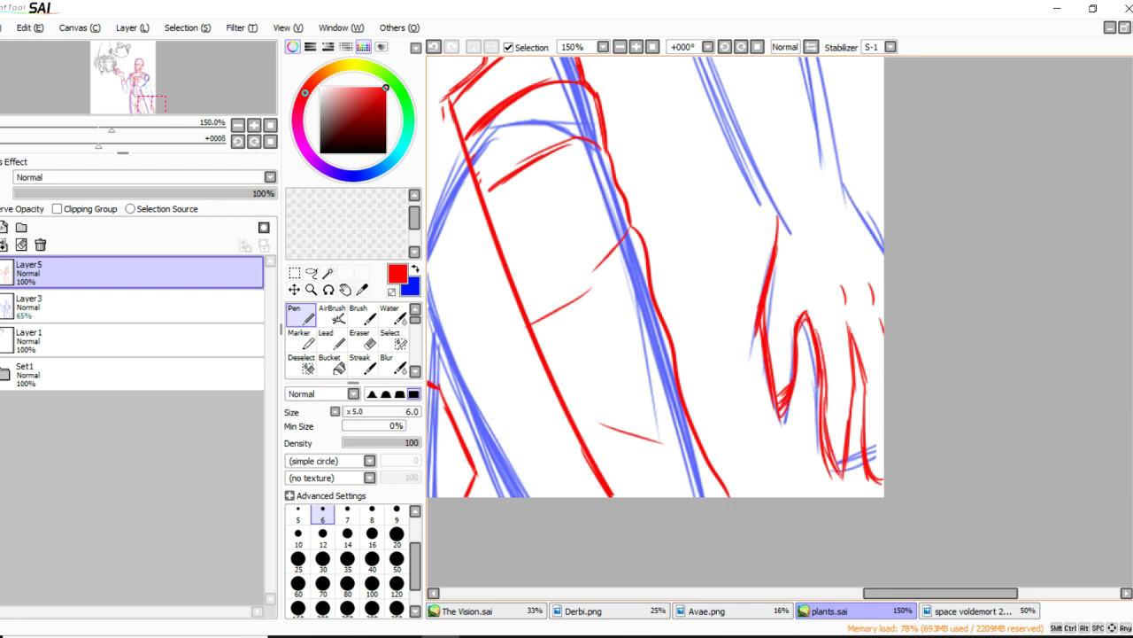
Lasso the lowered hand and rotate it slightly counterclockwise with a transform, then apply it.
scroll(1126, 361, up, 10)
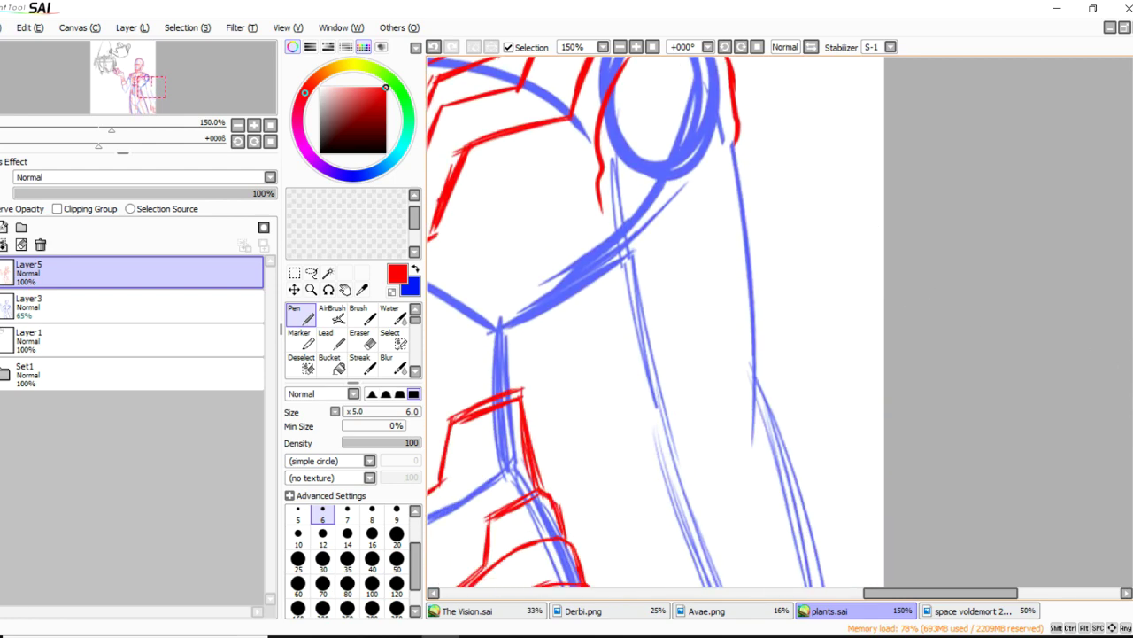
scroll(864, 192, down, 2)
scroll(912, 441, up, 1)
scroll(761, 242, down, 1)
scroll(912, 381, up, 1)
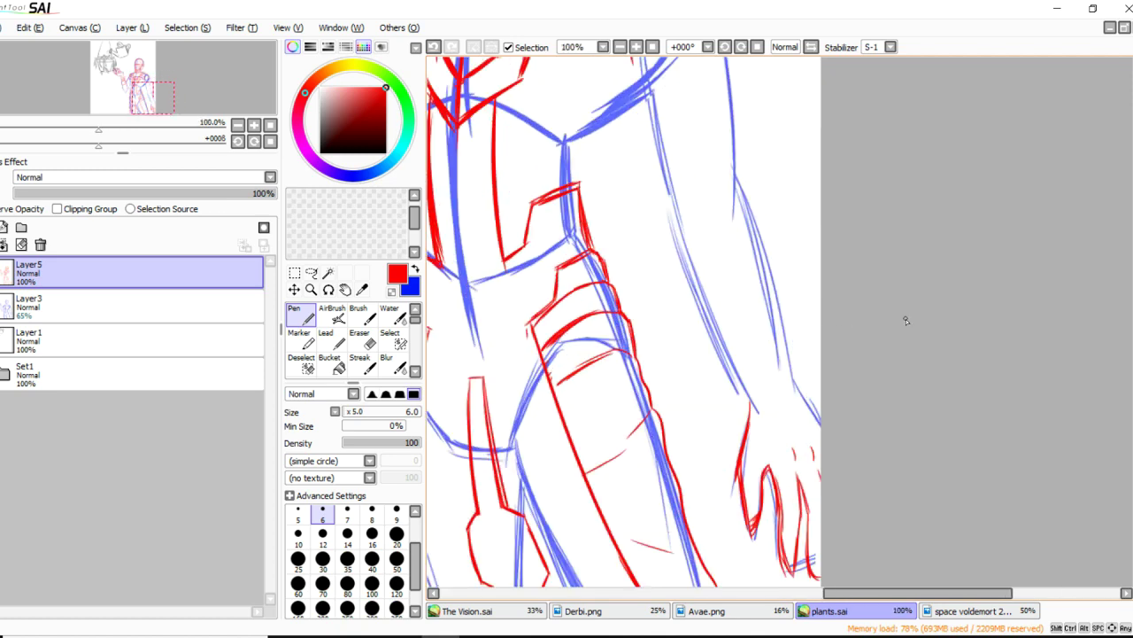
key(m)
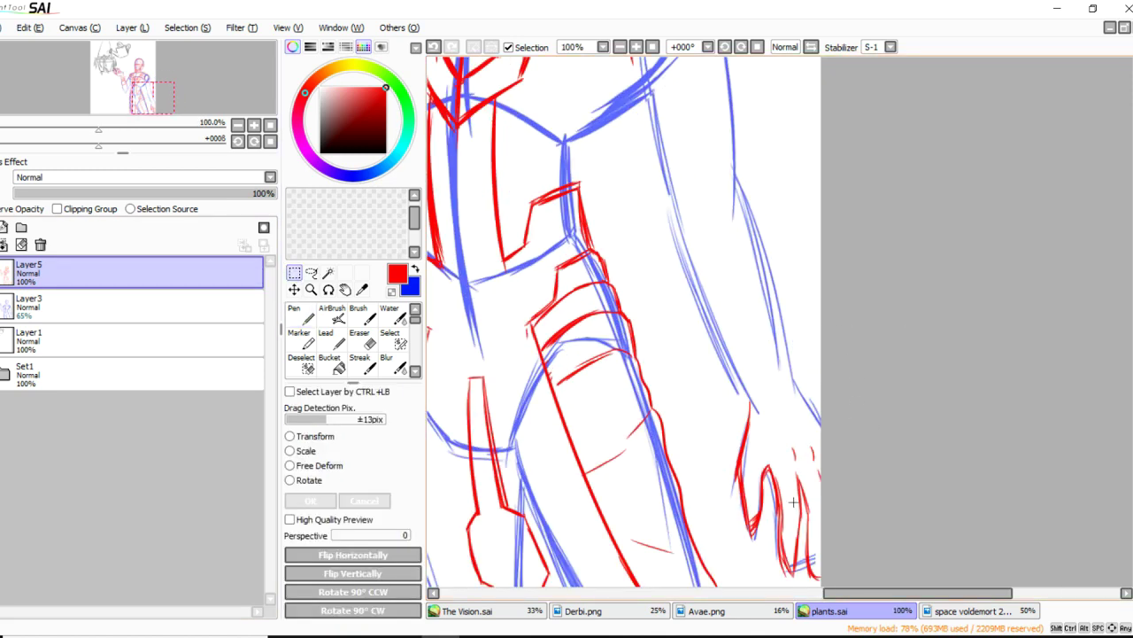
scroll(793, 502, down, 2)
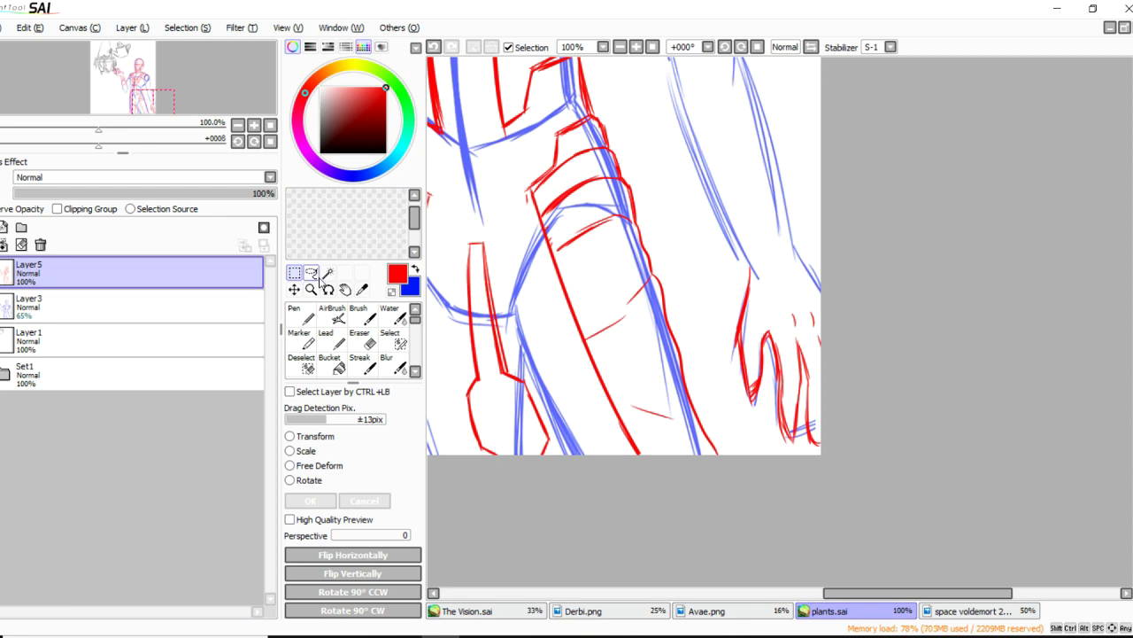
click(311, 273)
mouse_move(788, 227)
mouse_down()
mouse_move(812, 479)
mouse_move(823, 228)
mouse_up()
key(ctrl+t)
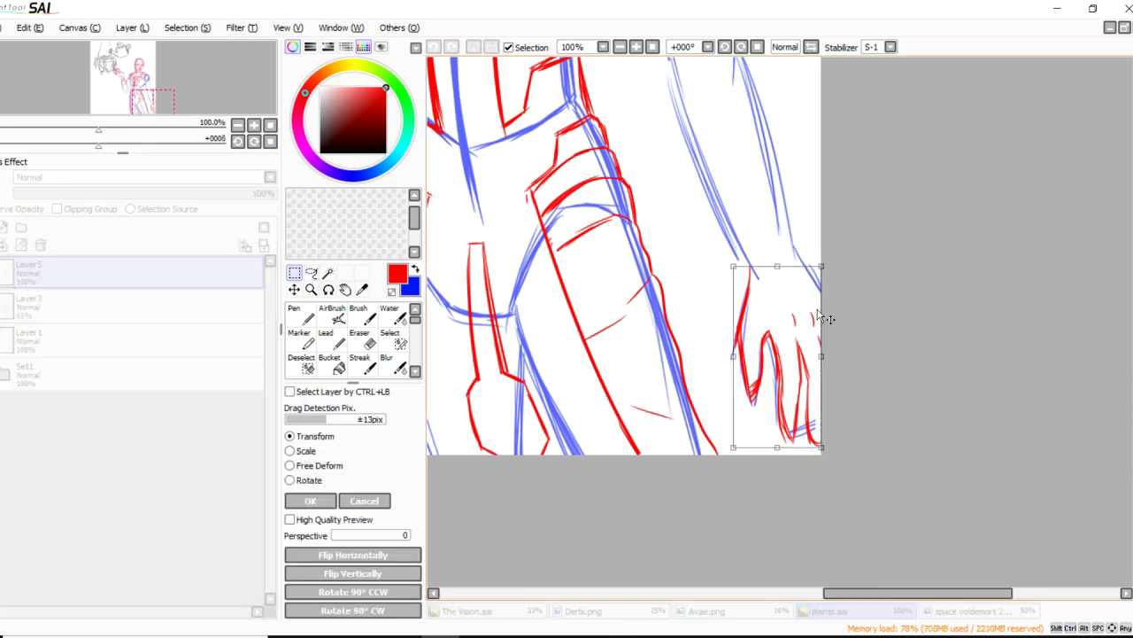
drag(863, 312, 865, 304)
drag(774, 336, 775, 339)
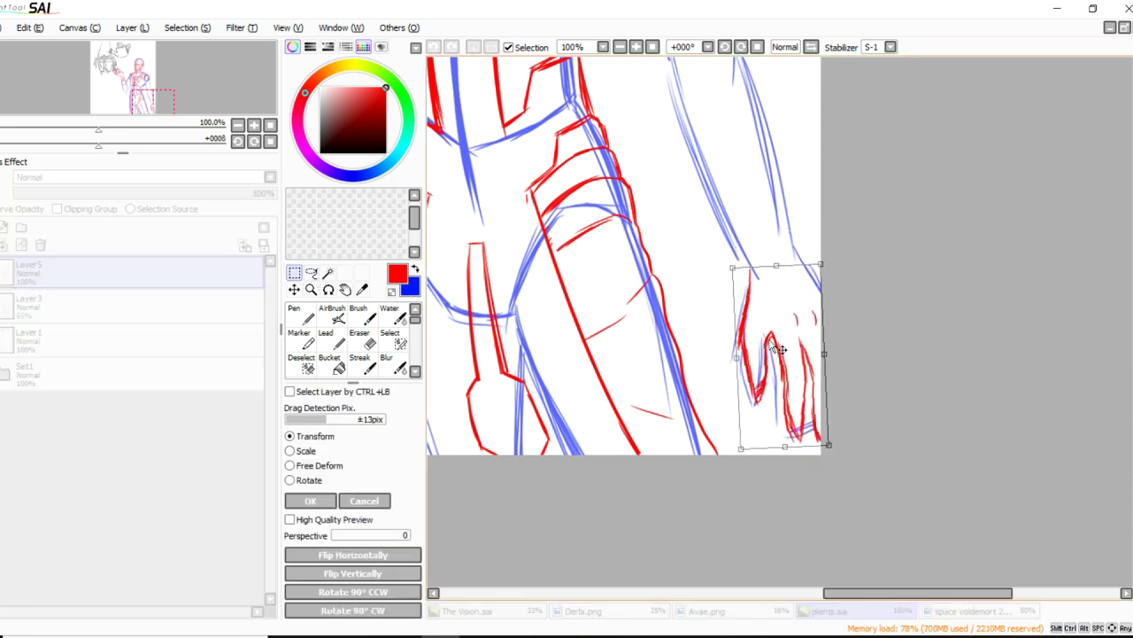
key(Return)
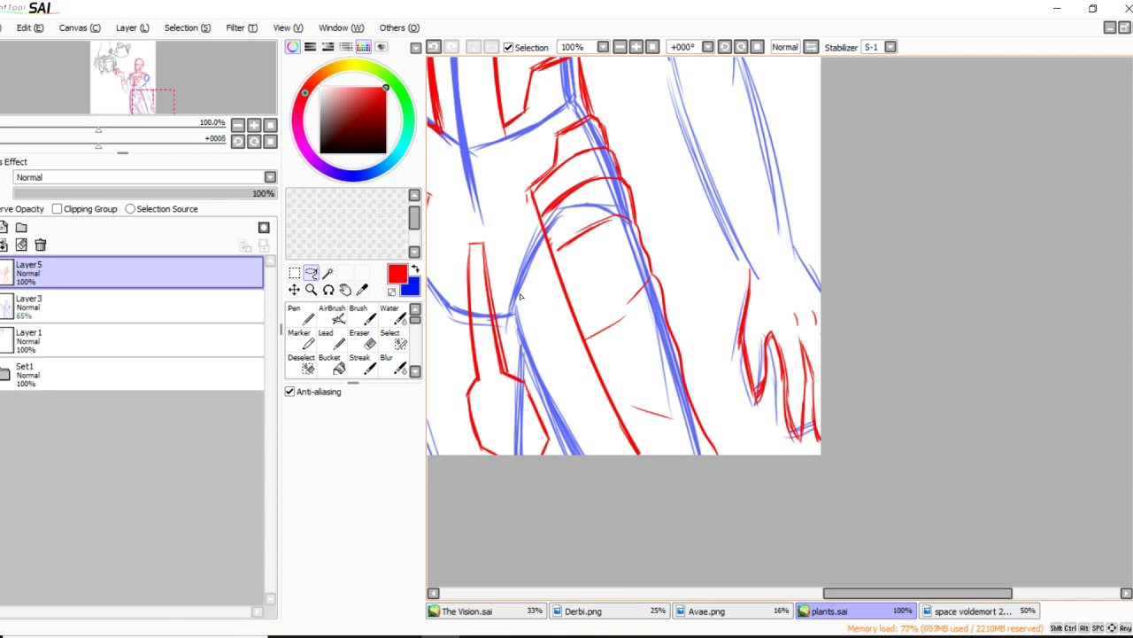
drag(1112, 430, 1112, 399)
key(n)
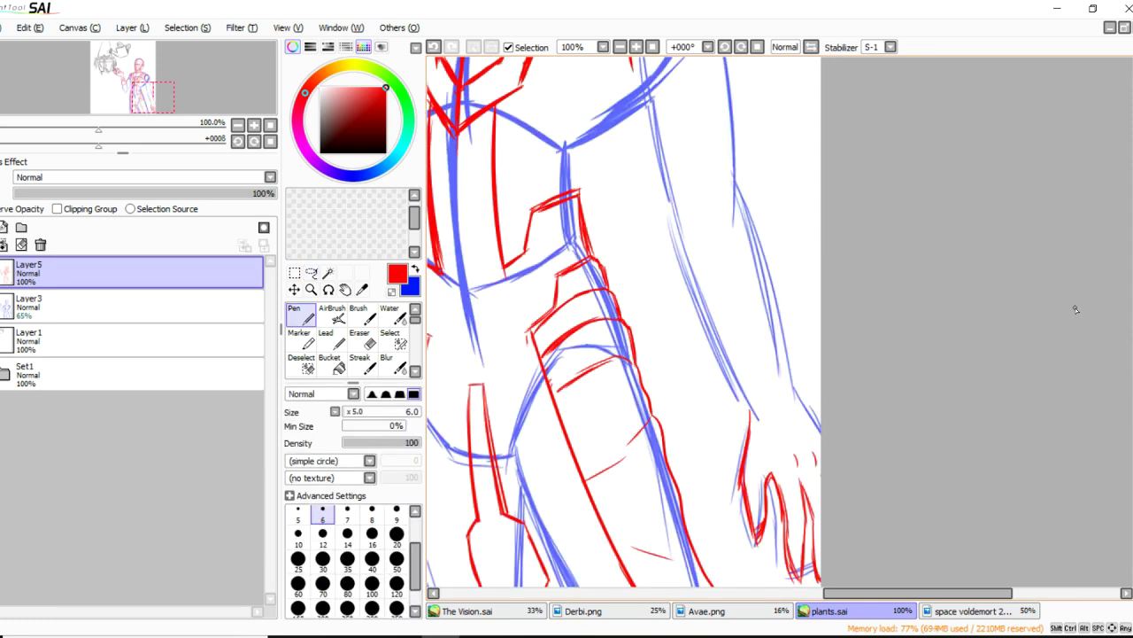
drag(777, 312, 737, 349)
key(ctrl+z)
mouse_move(751, 412)
mouse_down()
mouse_move(742, 478)
mouse_move(757, 531)
mouse_up()
key(ctrl+z)
key(ctrl+z)
mouse_move(771, 480)
mouse_down()
mouse_move(755, 541)
mouse_move(801, 577)
mouse_up()
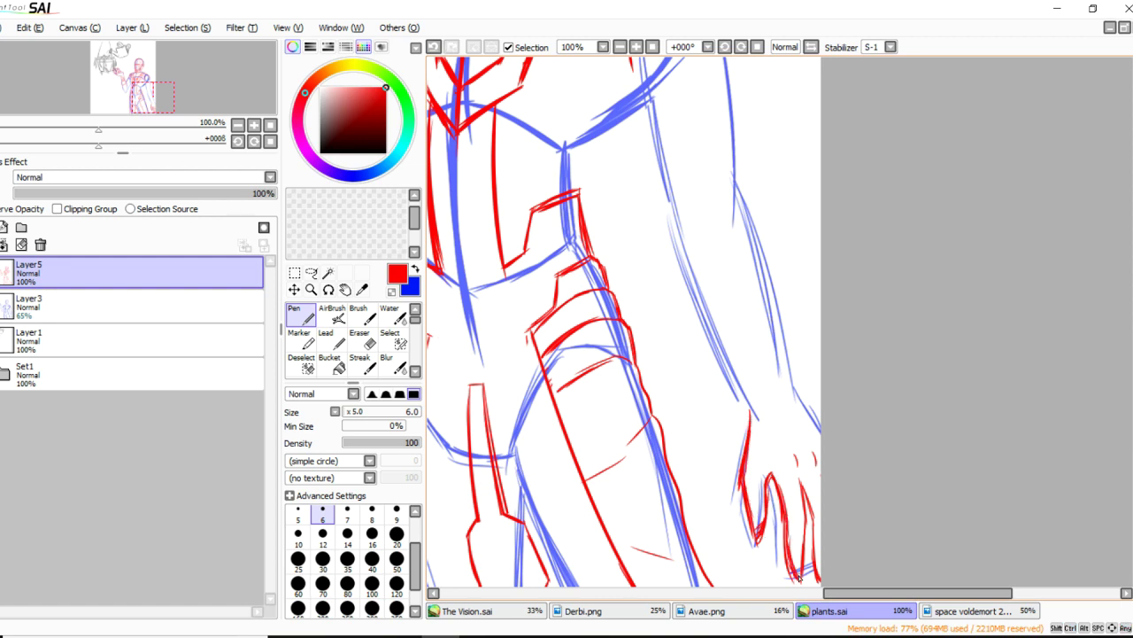
key(ctrl+z)
Extend the lowered arm's inner contour from the armpit down along the blue construction line.
scroll(1107, 332, up, 3)
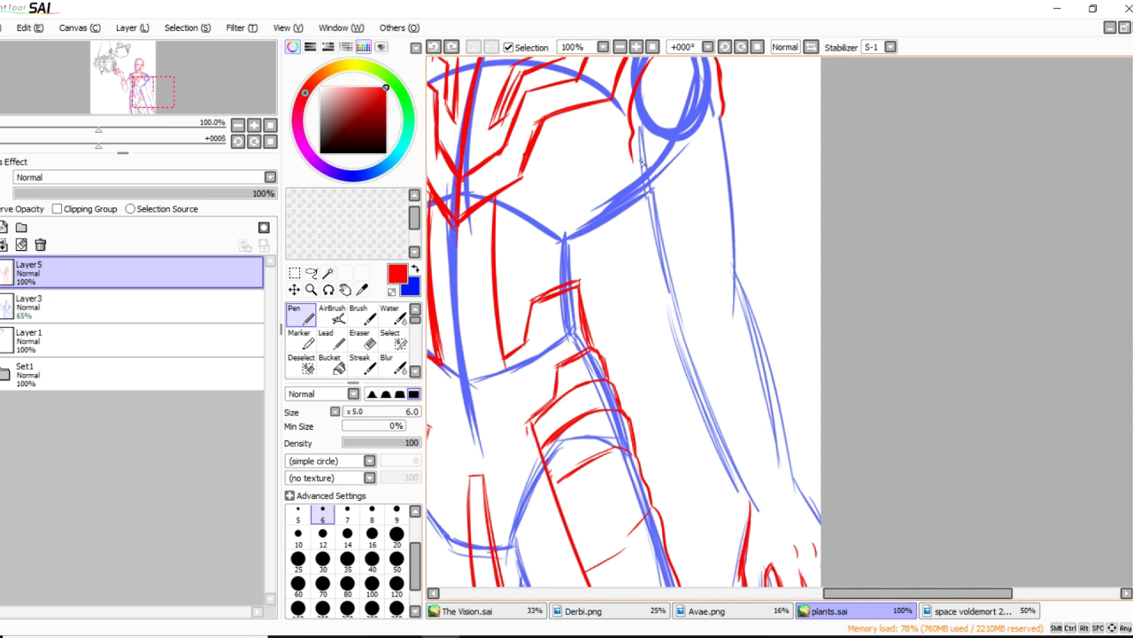
drag(633, 152, 647, 189)
key(ctrl+z)
drag(633, 151, 659, 255)
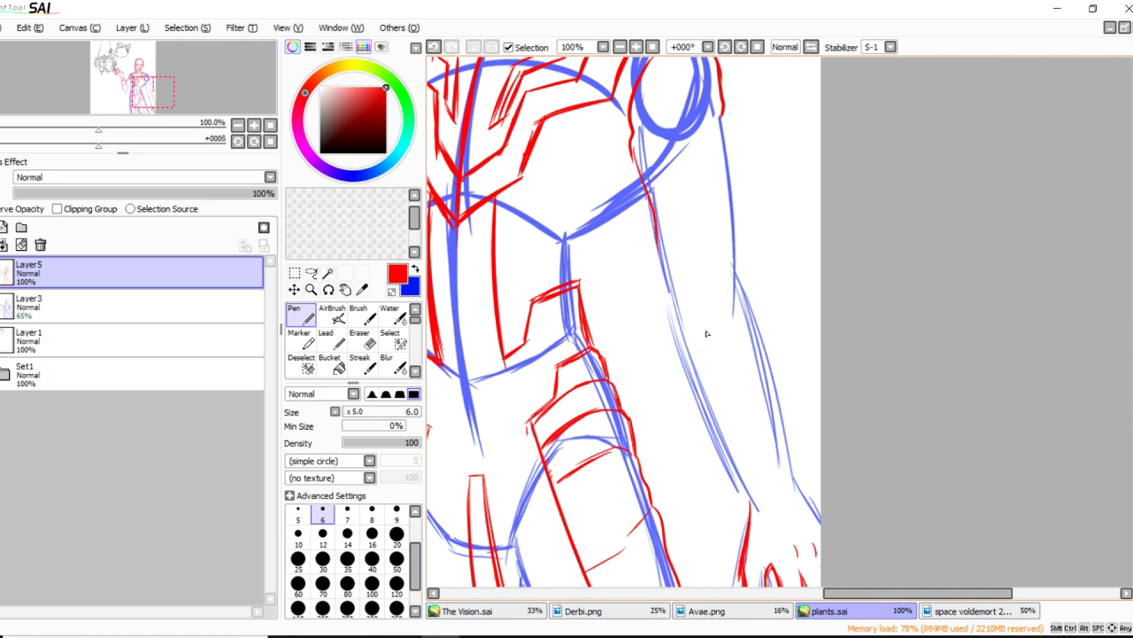
Draw the wrist guard on the lowered arm with a curved upper edge and two tapering sides.
drag(777, 404, 734, 436)
key(ctrl+z)
mouse_move(776, 406)
mouse_down()
mouse_move(727, 434)
mouse_move(757, 491)
mouse_up()
key(ctrl+z)
drag(726, 434, 759, 513)
drag(776, 405, 799, 482)
key(ctrl+z)
drag(776, 405, 794, 477)
Continue the outer wrist contour below the guard and out along the back of the hand to the canvas edge.
drag(780, 424, 803, 489)
key(ctrl+z)
key(ctrl+z)
drag(788, 450, 803, 492)
key(ctrl+z)
drag(789, 452, 803, 491)
key(ctrl+z)
drag(788, 454, 832, 529)
key(ctrl+z)
drag(801, 494, 833, 540)
key(ctrl+z)
key(ctrl+z)
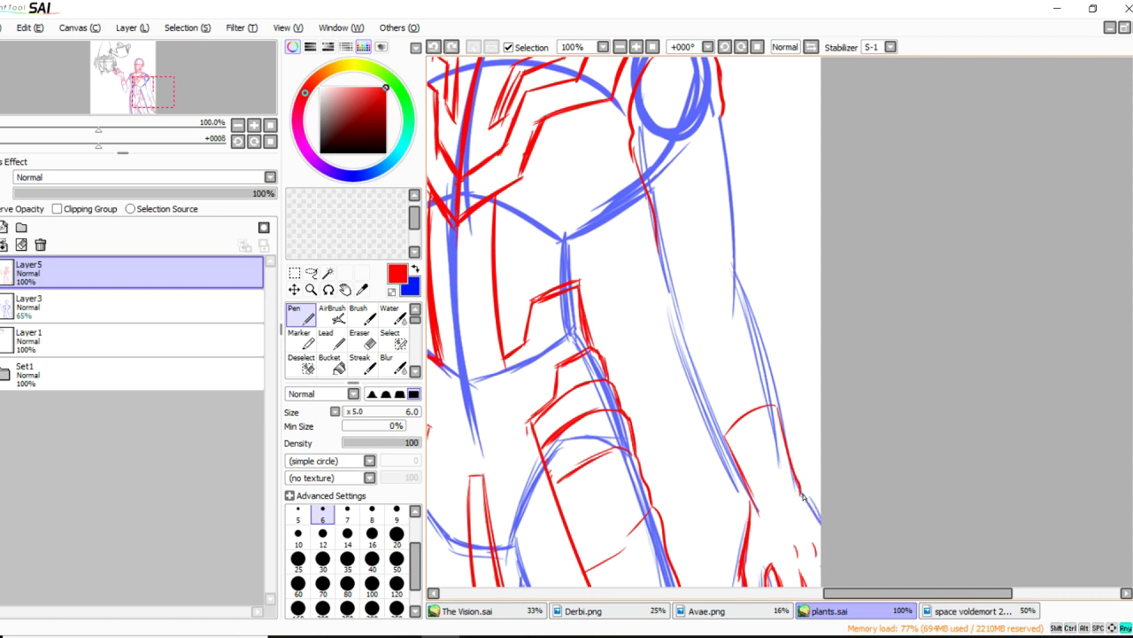
drag(800, 492, 828, 533)
drag(787, 467, 799, 492)
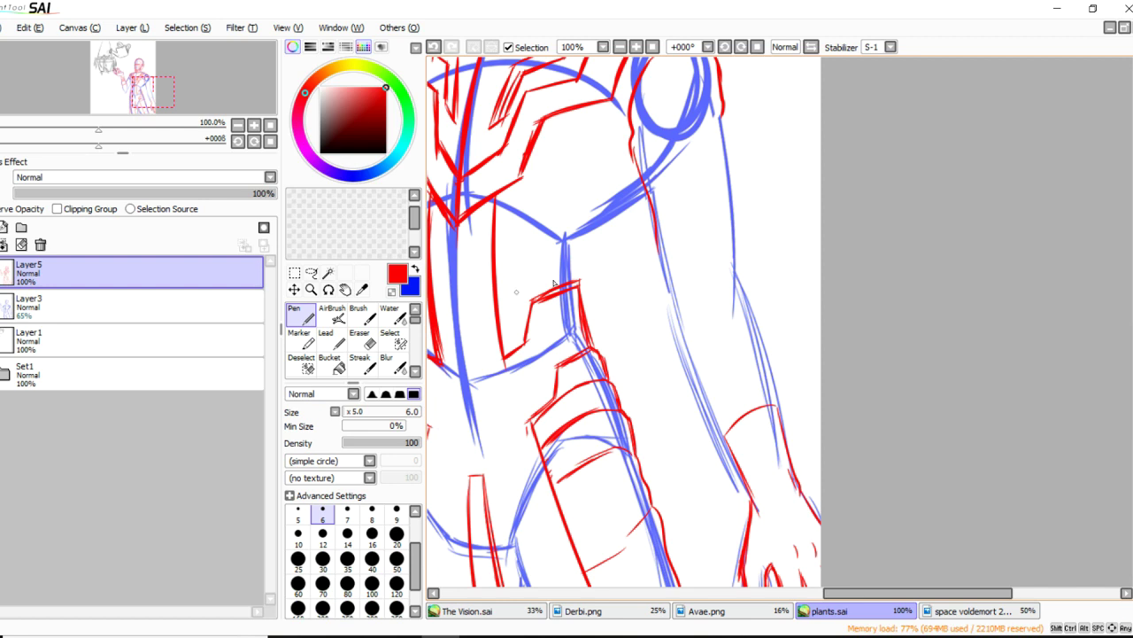
Draw a second forearm band above the wrist guard with two slanted sides and a curved upper edge.
drag(691, 368, 723, 430)
key(ctrl+z)
drag(691, 368, 722, 435)
key(ctrl+z)
drag(696, 391, 715, 429)
drag(764, 345, 778, 395)
key(ctrl+z)
key(ctrl+z)
drag(766, 346, 779, 410)
key(ctrl+z)
mouse_move(693, 383)
mouse_down()
mouse_move(719, 351)
mouse_move(751, 342)
mouse_move(765, 343)
mouse_move(778, 391)
mouse_up()
key(ctrl+z)
mouse_move(764, 343)
mouse_down()
mouse_move(778, 409)
mouse_move(724, 437)
mouse_up()
Draw the lowered arm's inner and outer contours from the upper arm down to the upper forearm band.
drag(657, 237, 689, 364)
drag(724, 117, 731, 161)
mouse_move(725, 118)
mouse_down()
mouse_move(746, 262)
mouse_move(736, 281)
mouse_up()
key(ctrl+z)
key(ctrl+z)
mouse_move(723, 117)
mouse_down()
mouse_move(737, 288)
mouse_move(767, 339)
mouse_up()
key(ctrl+z)
key(ctrl+z)
key(ctrl+z)
drag(740, 279, 762, 343)
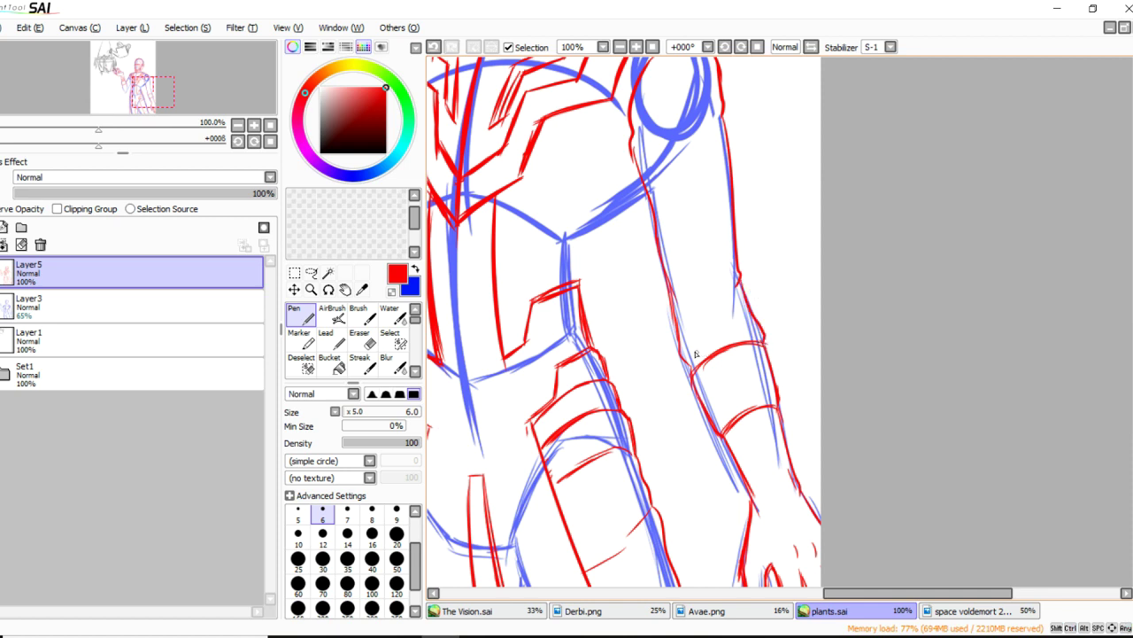
Draw short crease lines at the lowered arm's elbow and across its upper arm just below the shoulder.
drag(735, 285, 702, 303)
drag(731, 298, 698, 313)
scroll(680, 175, up, 2)
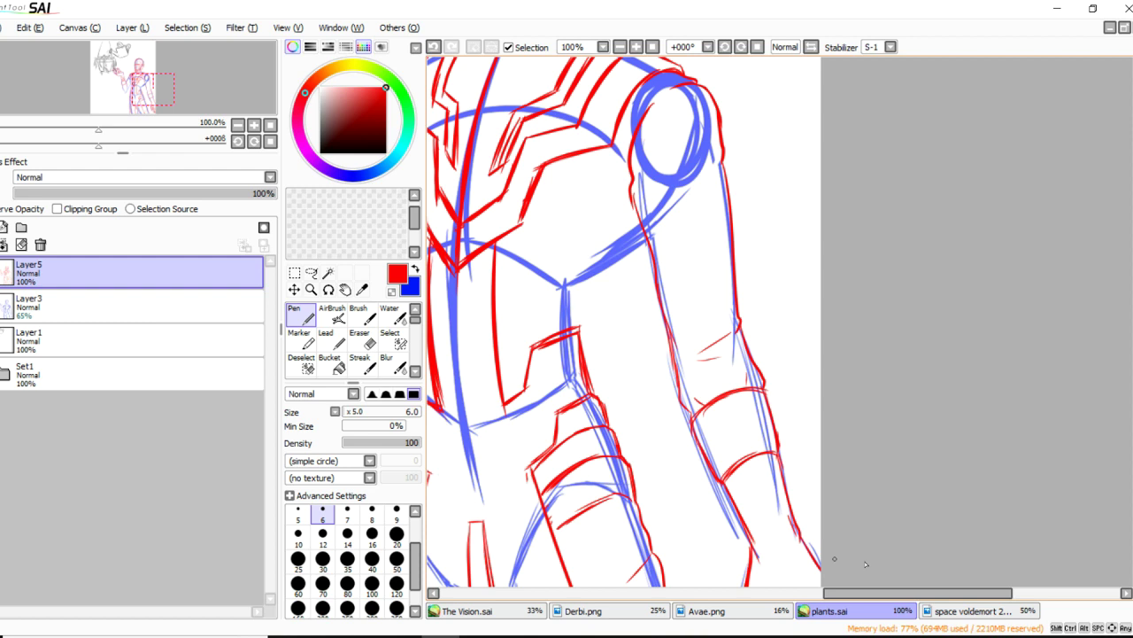
mouse_move(643, 183)
mouse_down()
mouse_move(705, 198)
mouse_move(708, 210)
mouse_up()
Draw the torso's side contours, from the lowered arm's armpit to the waist and down the raised-arm side.
mouse_move(644, 243)
mouse_down()
mouse_move(581, 282)
mouse_move(574, 299)
mouse_up()
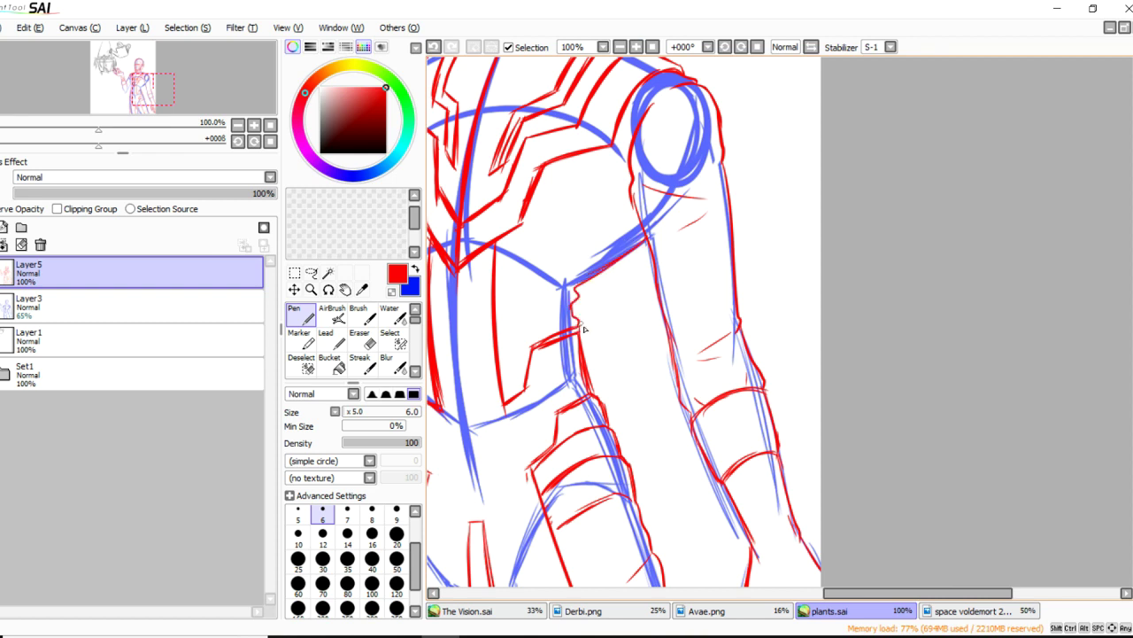
drag(910, 594, 865, 594)
drag(555, 133, 574, 342)
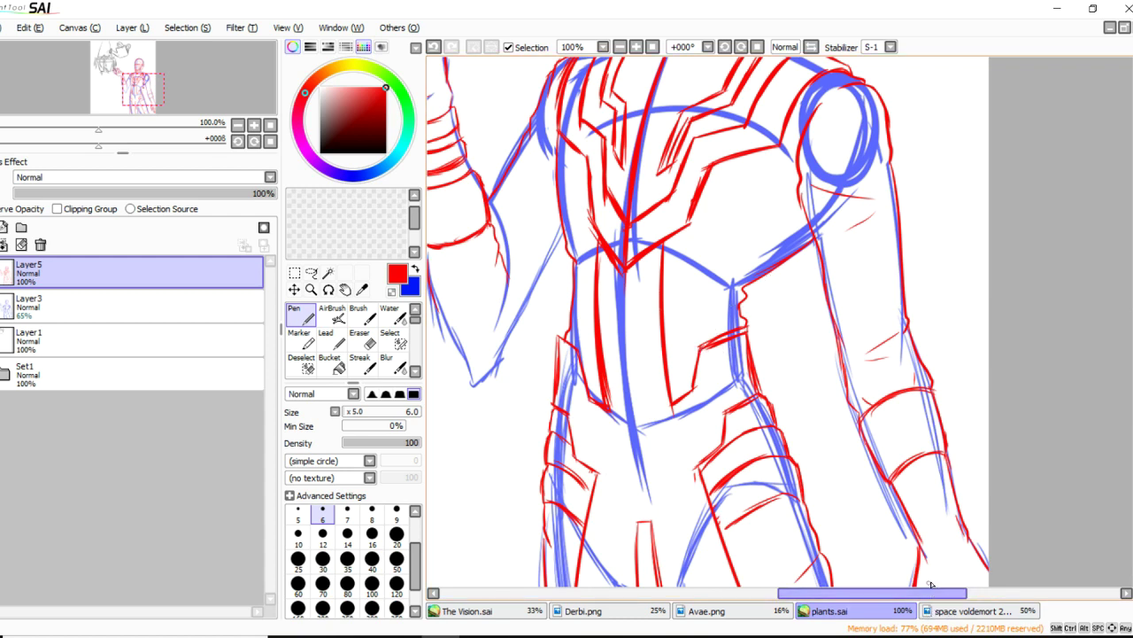
Draw inner parallel lines along the abdomen panels on both sides, following the stepped notch on the lowered-arm side.
drag(671, 239, 682, 363)
key(ctrl+z)
drag(671, 231, 696, 399)
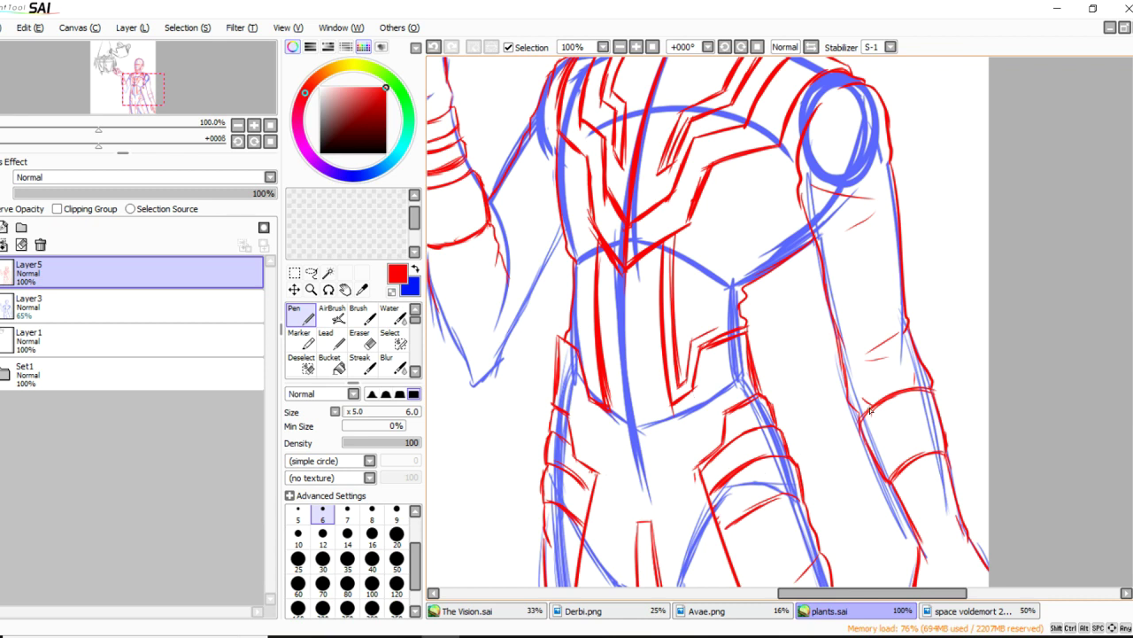
key(ctrl+z)
drag(590, 234, 600, 382)
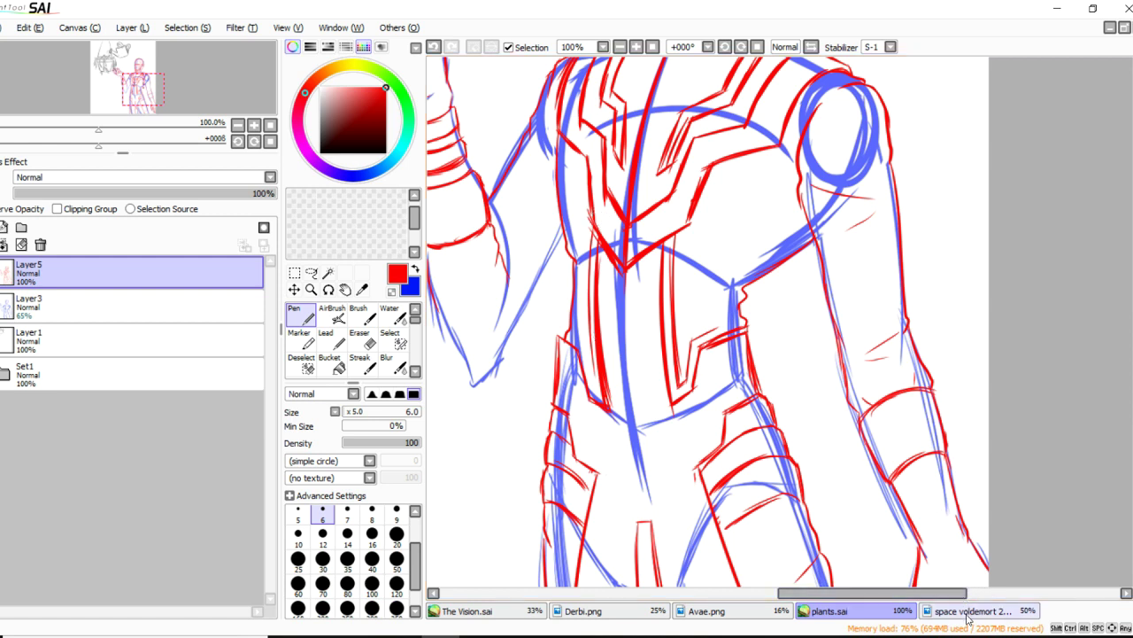
Draw a double panel line from the lowered arm's armpit across the ribs and down the flank.
drag(714, 261, 718, 327)
key(ctrl+z)
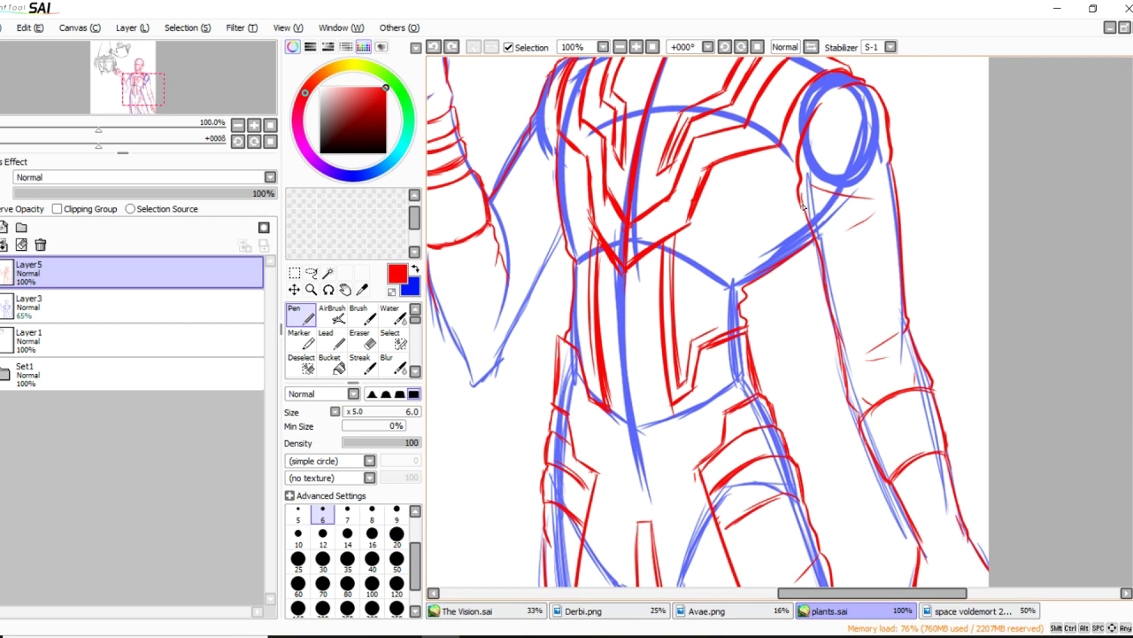
mouse_move(804, 206)
mouse_down()
mouse_move(722, 219)
mouse_move(783, 209)
mouse_move(728, 216)
mouse_move(712, 231)
mouse_move(711, 272)
mouse_up()
key(ctrl+z)
mouse_move(735, 211)
mouse_down()
mouse_move(714, 221)
mouse_move(710, 293)
mouse_up()
key(ctrl+z)
drag(715, 229, 711, 310)
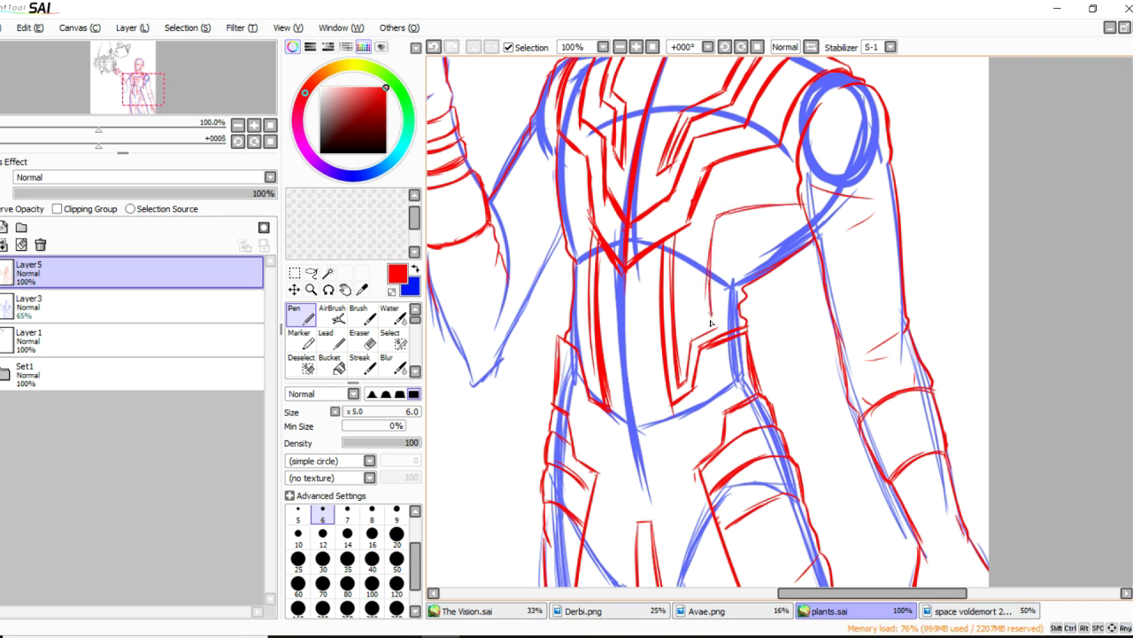
drag(730, 223, 721, 306)
key(ctrl+z)
mouse_move(724, 222)
mouse_down()
mouse_move(721, 330)
mouse_move(724, 228)
mouse_move(804, 215)
mouse_up()
key(ctrl+z)
key(ctrl+z)
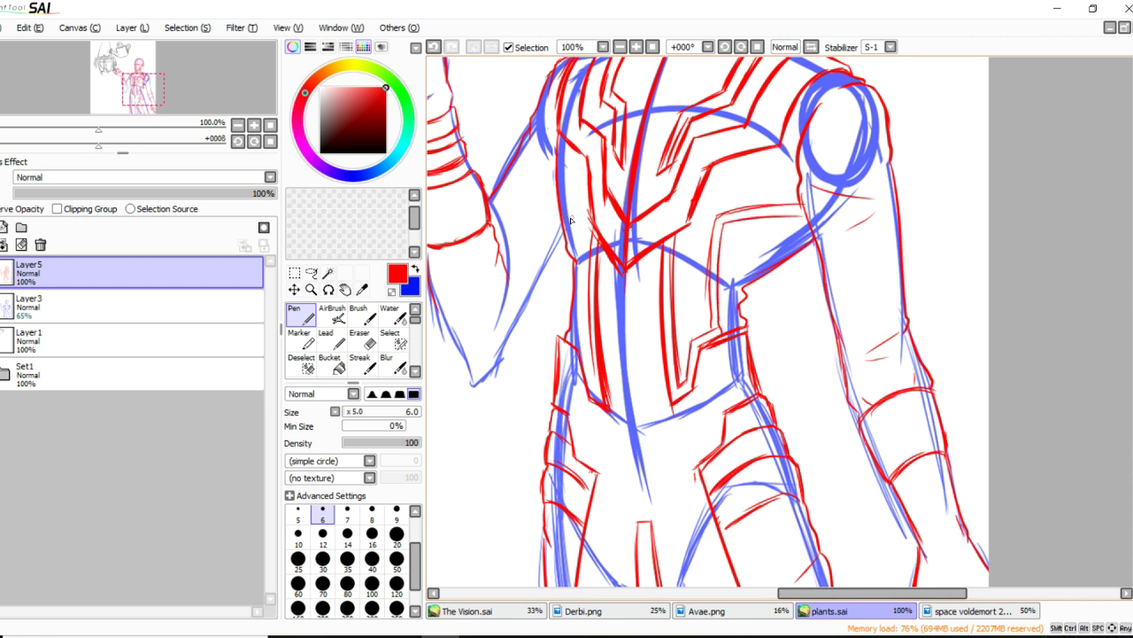
Draw the matching side-panel lines down the flank on the raised-arm side of the torso.
key(ctrl+z)
mouse_move(568, 215)
mouse_down()
mouse_move(579, 232)
mouse_move(585, 348)
mouse_up()
drag(583, 294, 589, 364)
key(ctrl+z)
key(ctrl+z)
key(ctrl+z)
mouse_move(580, 257)
mouse_down()
mouse_move(581, 342)
mouse_move(596, 391)
mouse_up()
key(ctrl+z)
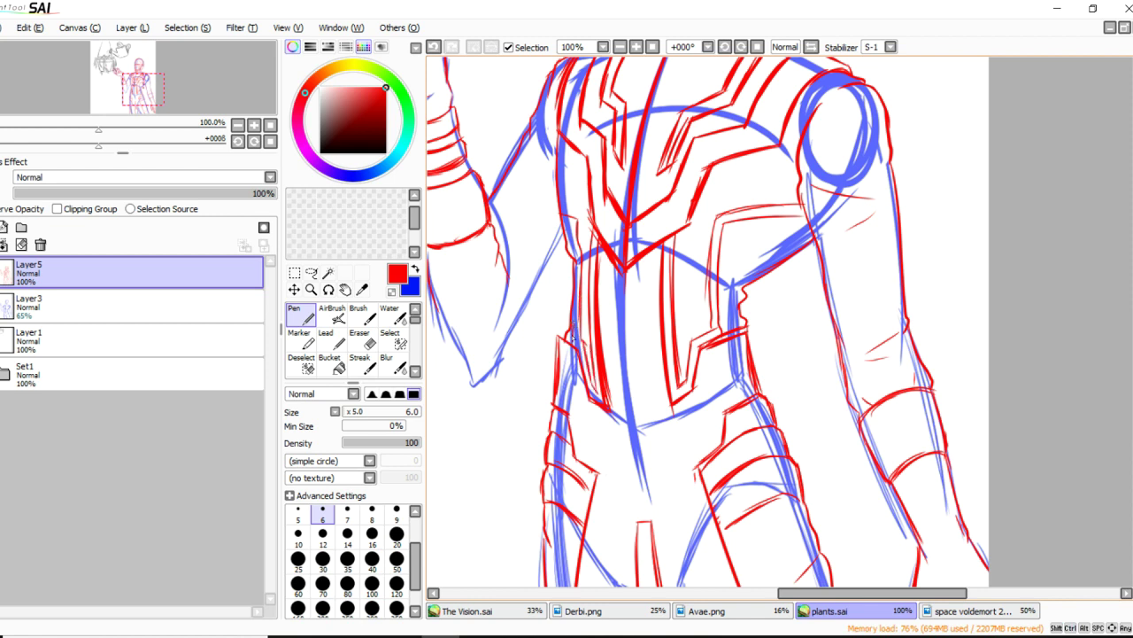
key(ctrl+z)
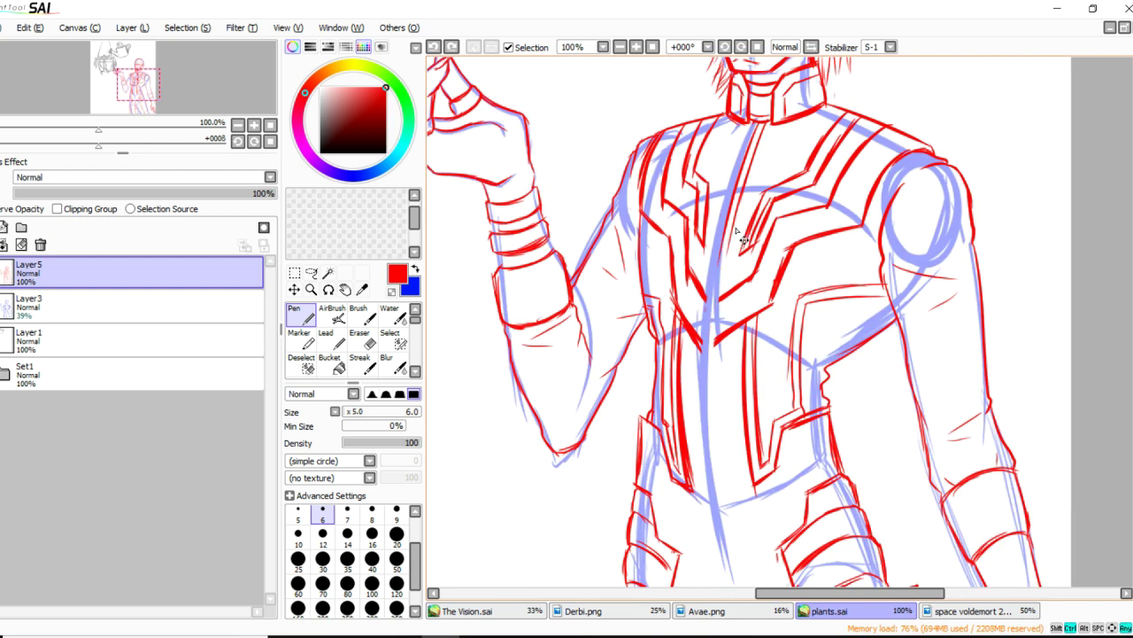
Draw the jacket's center seam from the collar down to the V-shaped chest plate, parallel to the existing line.
drag(739, 218, 714, 340)
key(ctrl+z)
drag(721, 399, 716, 347)
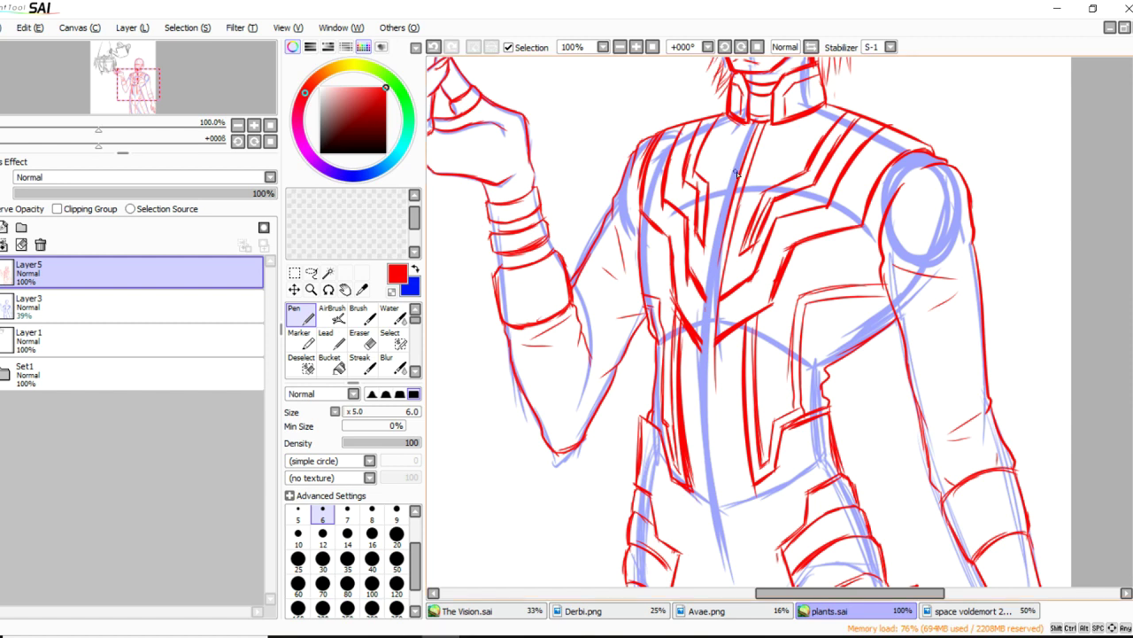
drag(753, 124, 726, 218)
key(ctrl+z)
mouse_move(752, 122)
mouse_down()
mouse_move(724, 216)
mouse_move(731, 174)
mouse_up()
key(ctrl+z)
key(ctrl+z)
mouse_move(750, 126)
mouse_down()
mouse_move(713, 266)
mouse_move(713, 325)
mouse_up()
Continue the center seam from the chest plate's V down the abdomen toward the waist.
drag(712, 255, 711, 438)
key(ctrl+z)
drag(714, 265, 718, 456)
key(ctrl+z)
drag(715, 301, 723, 536)
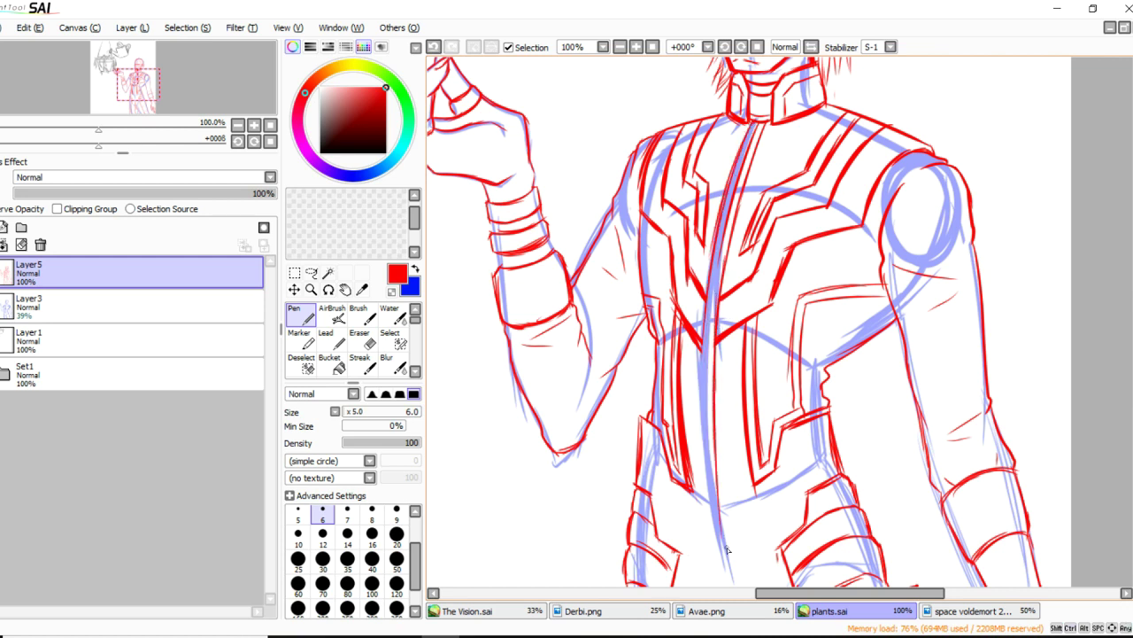
key(ctrl+z)
drag(716, 294, 727, 518)
drag(718, 367, 731, 545)
key(ctrl+z)
drag(719, 415, 736, 554)
key(ctrl+z)
drag(1132, 314, 1118, 361)
drag(715, 244, 740, 382)
key(ctrl+z)
key(ctrl+z)
drag(716, 246, 737, 370)
click(365, 341)
key(ctrl+z)
key(ctrl+z)
click(301, 315)
Draw the center seam's second, parallel line down the abdomen on the raised-arm side.
drag(1126, 362, 1127, 328)
drag(706, 248, 708, 389)
drag(704, 288, 711, 441)
key(ctrl+z)
mouse_move(705, 301)
mouse_down()
mouse_move(711, 432)
mouse_move(722, 435)
mouse_up()
key(ctrl+z)
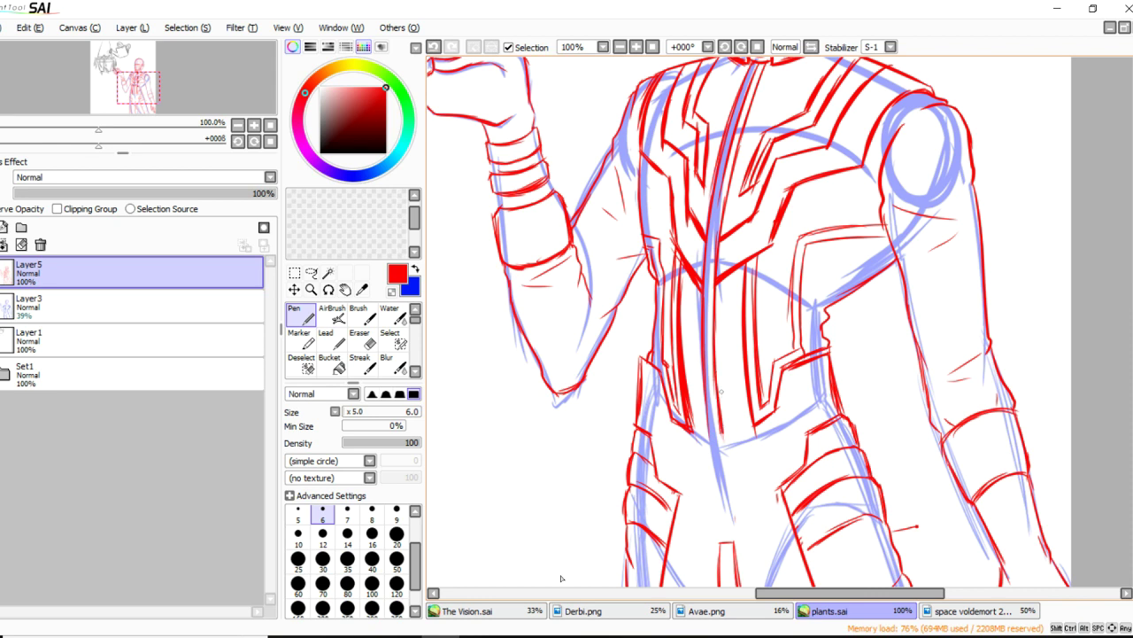
Extend the abdomen's two inner panel lines below the waist to the top of the hanging front panel.
scroll(968, 490, down, 2)
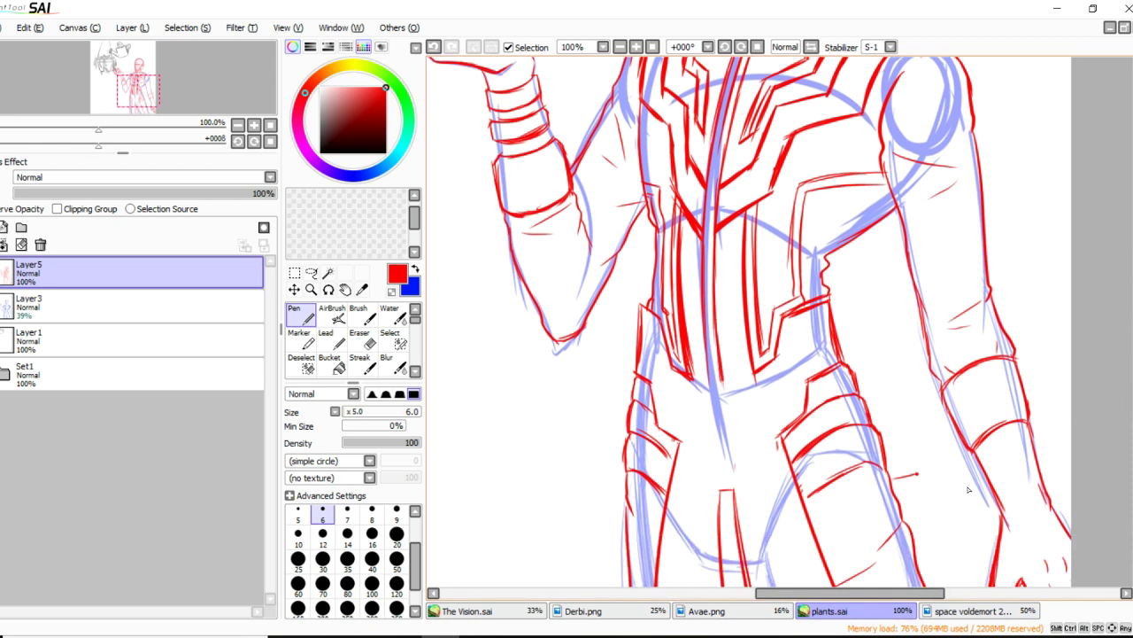
drag(684, 337, 709, 487)
drag(751, 328, 755, 522)
Draw a narrow plate with an angled lower end below the waist, at the bottom of the center seam.
drag(714, 237, 731, 481)
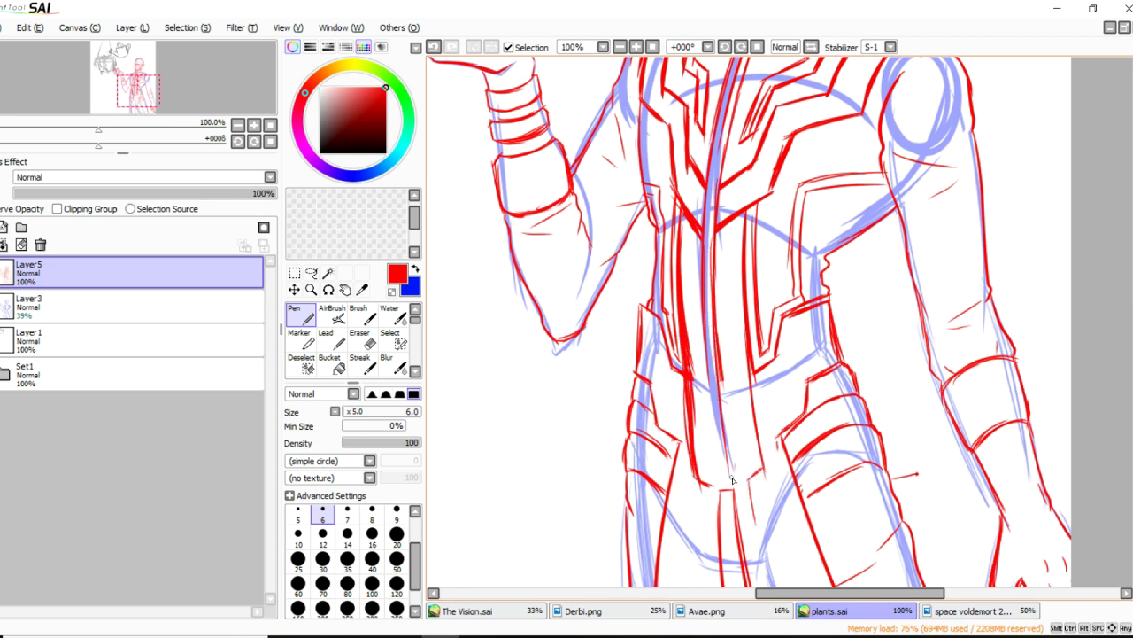
drag(720, 378, 727, 496)
key(ctrl+z)
key(ctrl+z)
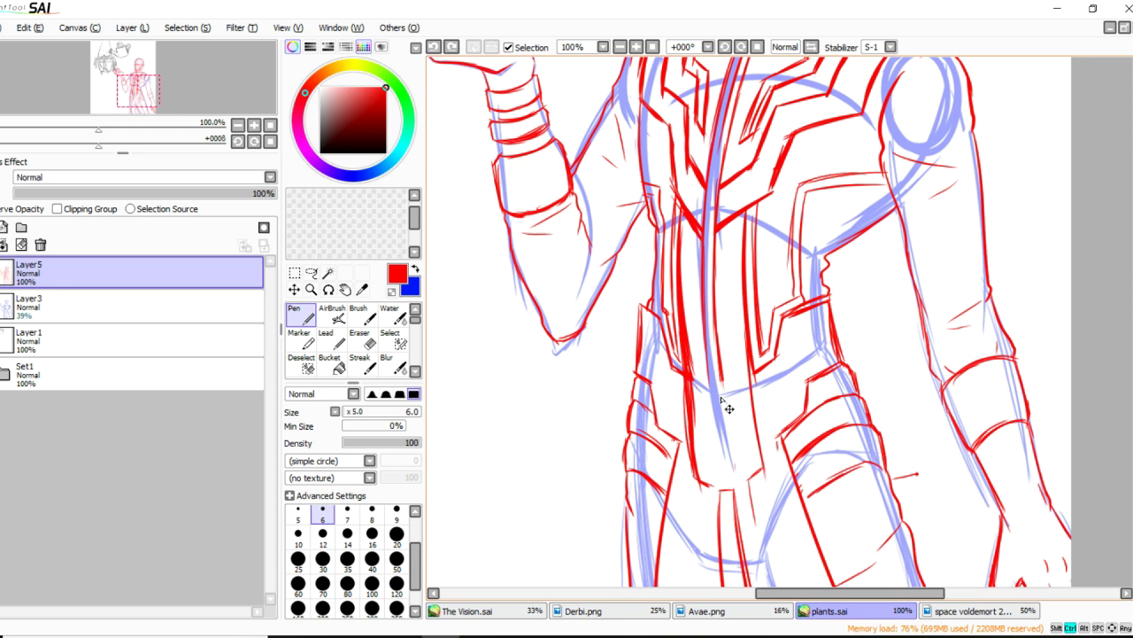
drag(730, 379, 716, 388)
drag(703, 385, 711, 455)
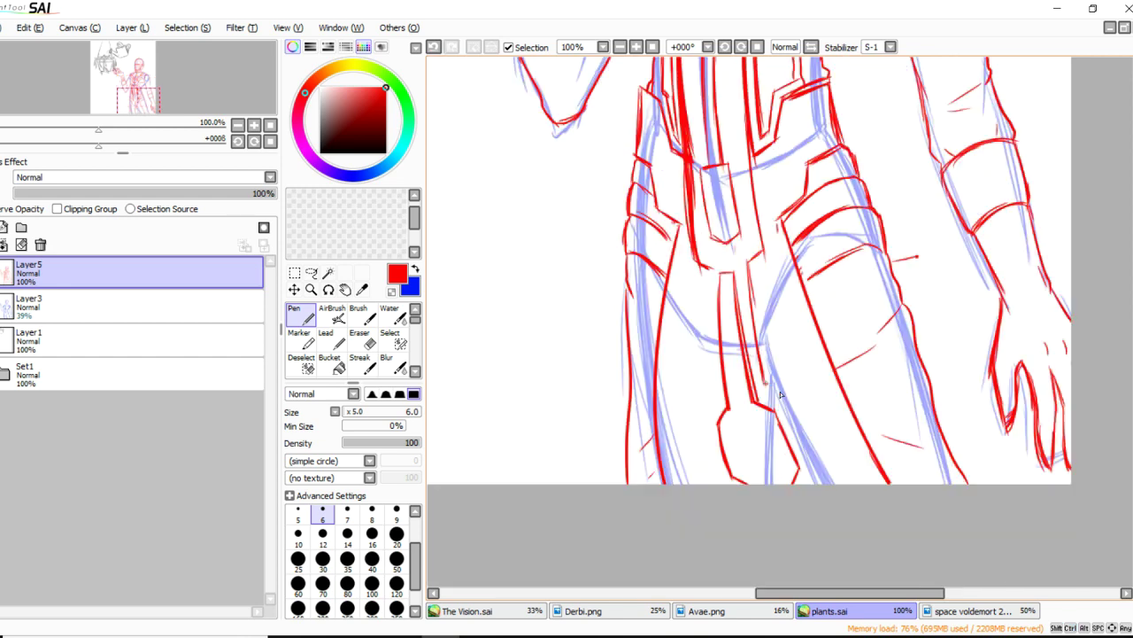
Draw an outer border line along the hanging front panel's lowered-arm side, flaring outward toward the canvas edge.
key(ctrl+z)
mouse_move(765, 385)
mouse_down()
mouse_move(783, 397)
mouse_move(809, 462)
mouse_up()
key(ctrl+z)
key(ctrl+z)
key(ctrl+z)
drag(783, 400, 812, 464)
key(ctrl+z)
Draw the matching outer border along the hanging front panel's raised-arm side, following its angled corner down to the canvas edge.
drag(709, 269, 711, 358)
mouse_move(710, 289)
mouse_down()
mouse_move(706, 419)
mouse_move(720, 483)
mouse_up()
key(ctrl+z)
key(ctrl+z)
key(ctrl+z)
drag(707, 413, 725, 484)
key(ctrl+z)
mouse_move(708, 414)
mouse_down()
mouse_move(721, 484)
mouse_move(742, 492)
mouse_up()
key(ctrl+z)
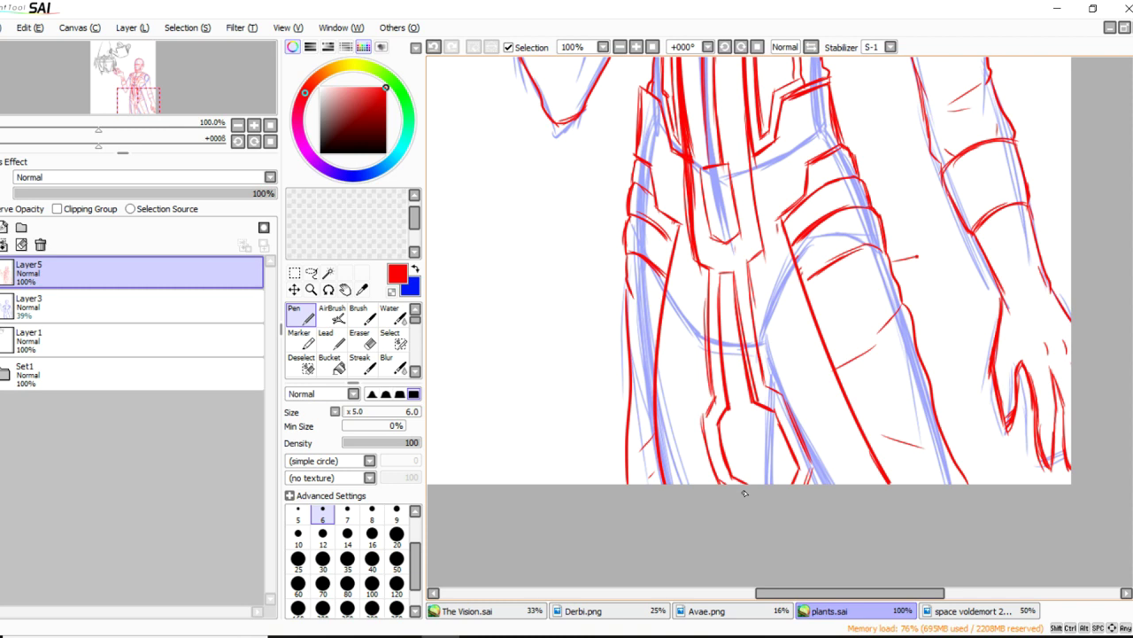
drag(715, 405, 703, 426)
key(ctrl+z)
drag(706, 276, 717, 378)
key(e)
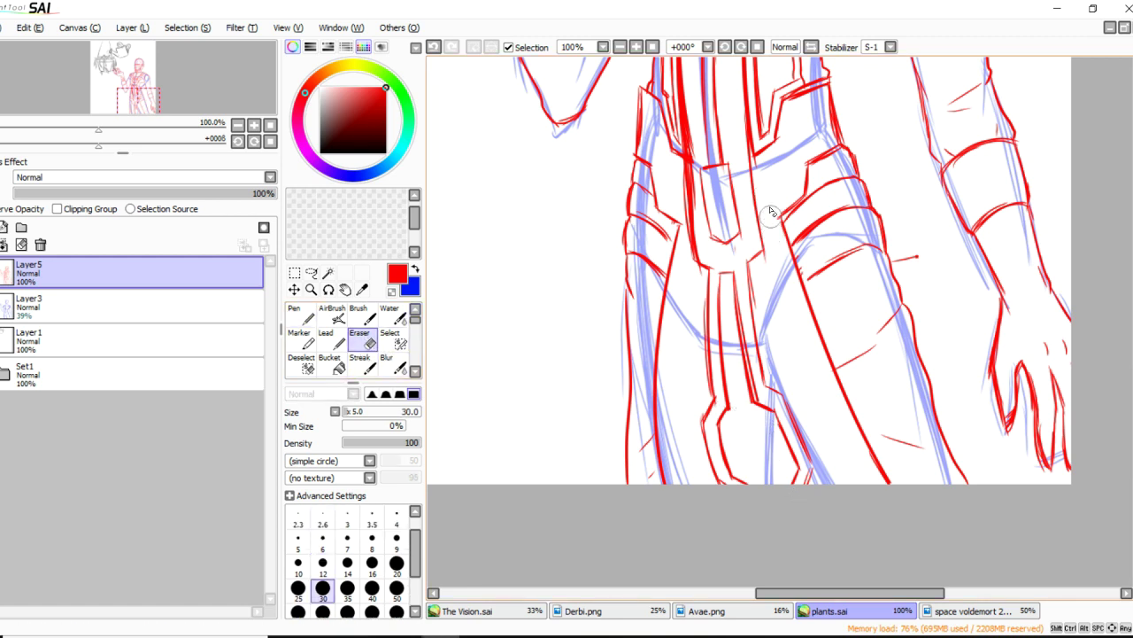
key(n)
drag(741, 346, 723, 352)
key(ctrl+z)
Reinforce the top contour of the head with a curved stroke from the forehead over the crown.
scroll(750, 322, up, 5)
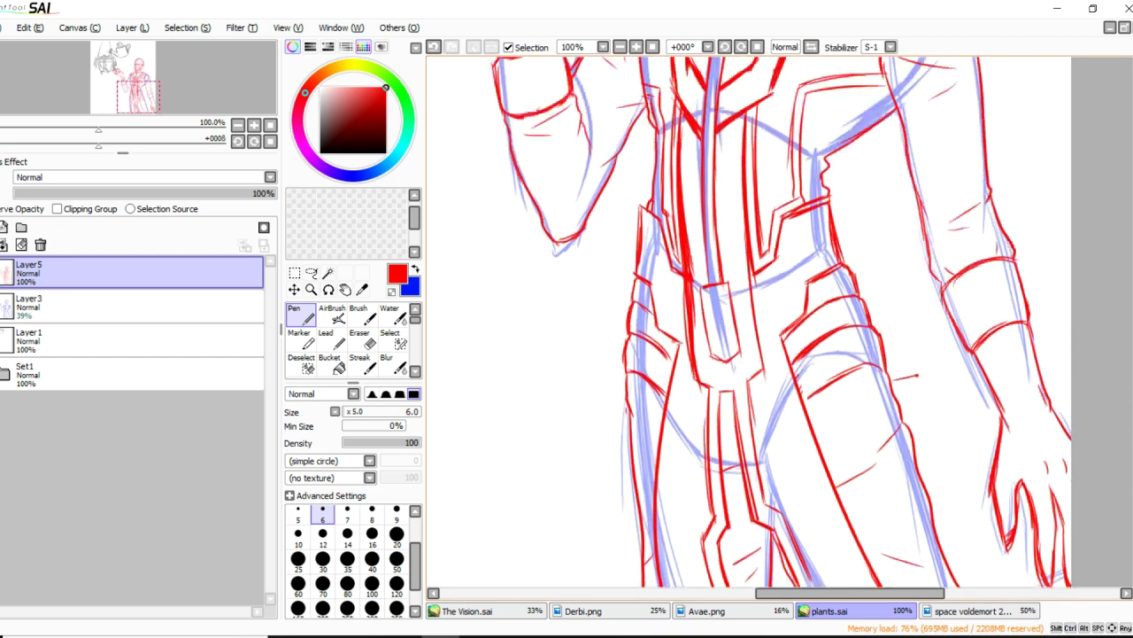
scroll(1078, 276, up, 2)
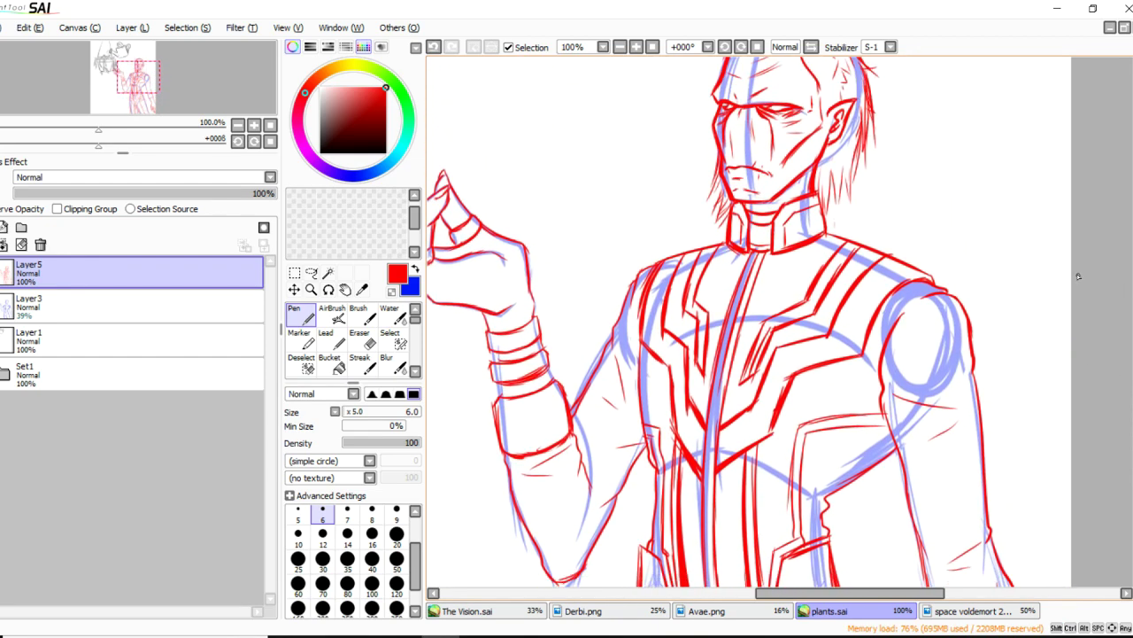
scroll(901, 108, up, 1)
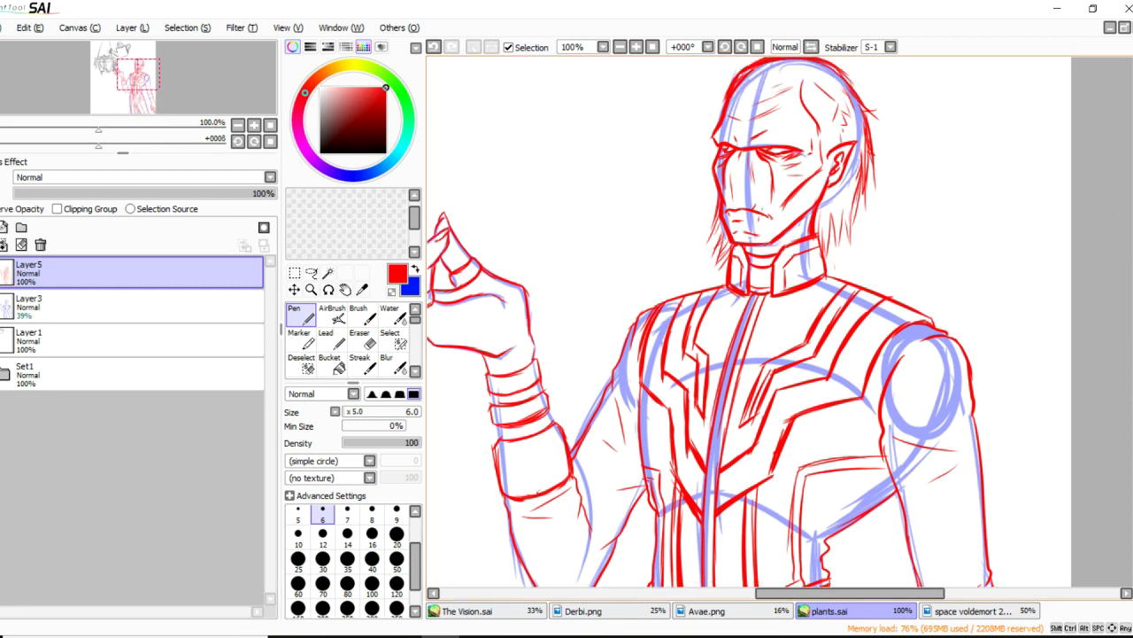
scroll(950, 171, up, 1)
key(ctrl+z)
mouse_move(732, 133)
mouse_down()
mouse_move(774, 110)
mouse_move(820, 110)
mouse_up()
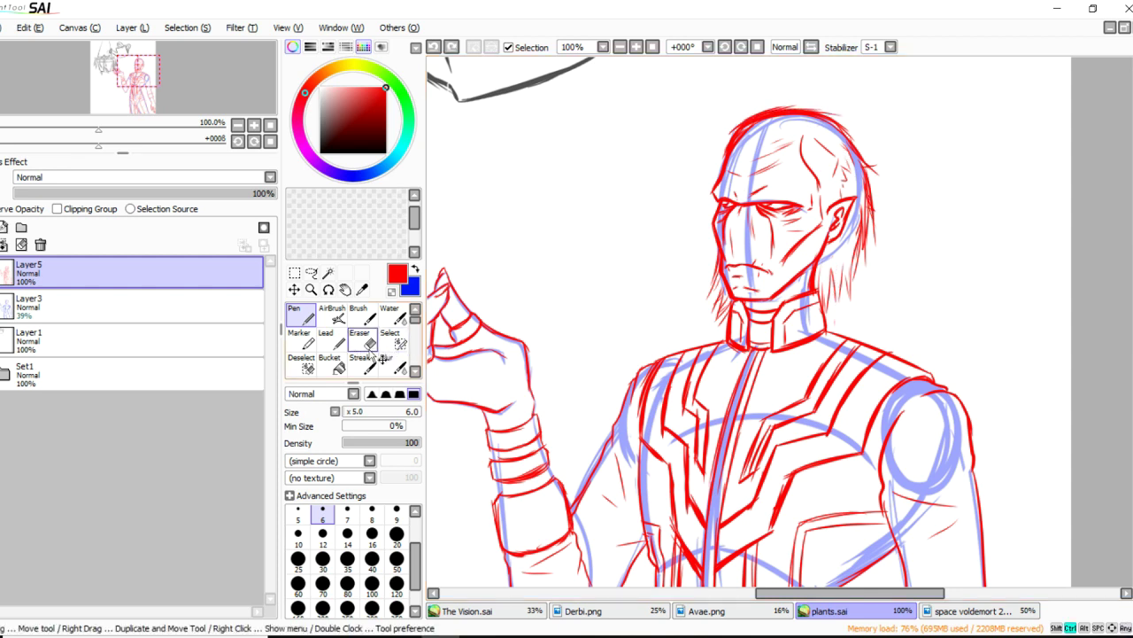
Erase the hair strands overlapping the back of the collar and redraw the lines there.
key(e)
mouse_move(839, 304)
mouse_down()
mouse_move(841, 266)
mouse_move(824, 301)
mouse_move(828, 266)
mouse_move(828, 288)
mouse_up()
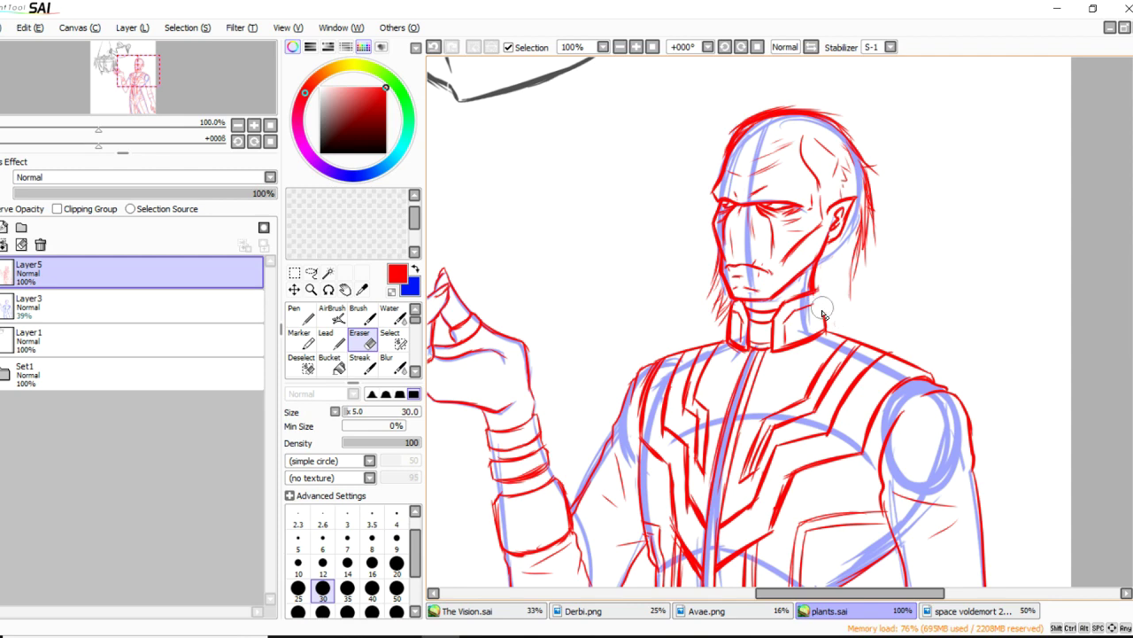
key(n)
drag(820, 295, 826, 320)
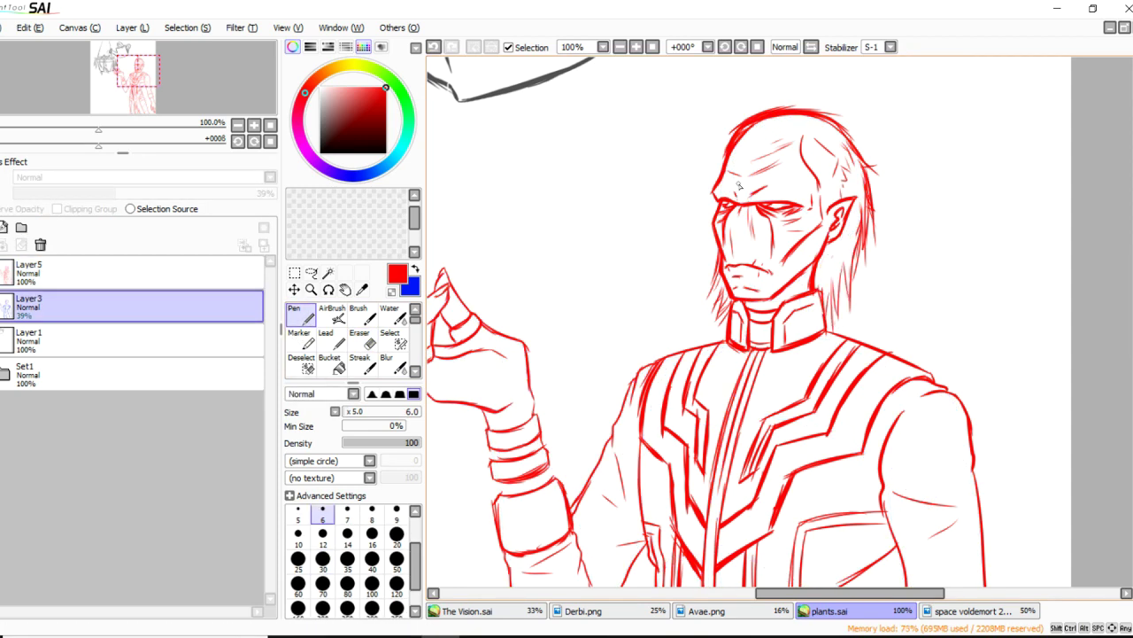
scroll(794, 208, up, 1)
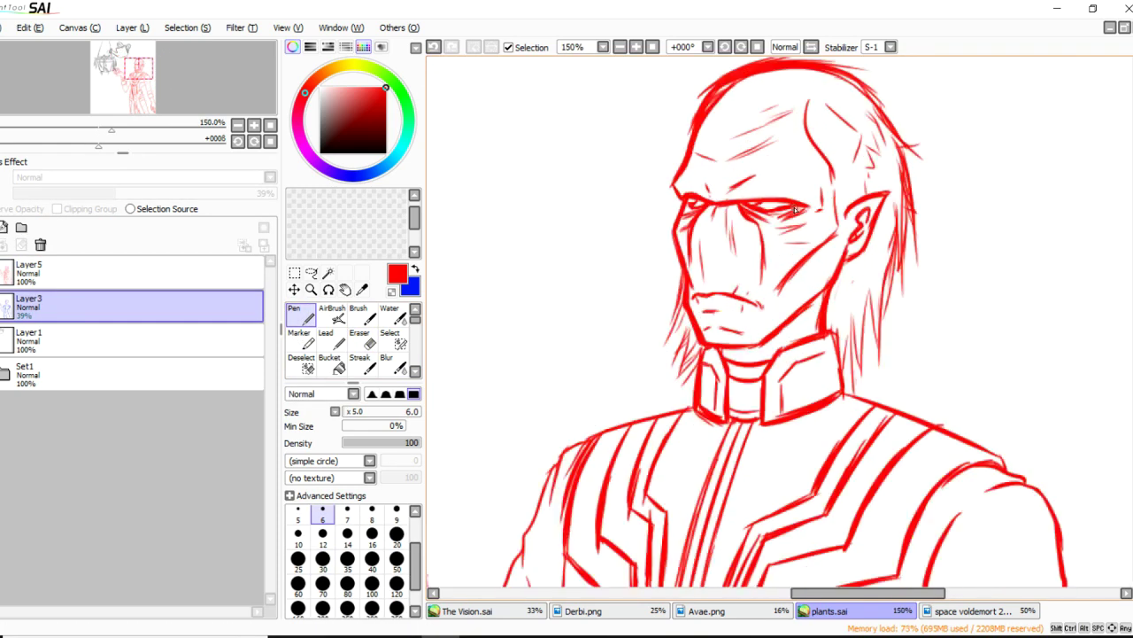
drag(973, 447, 870, 322)
drag(622, 135, 637, 161)
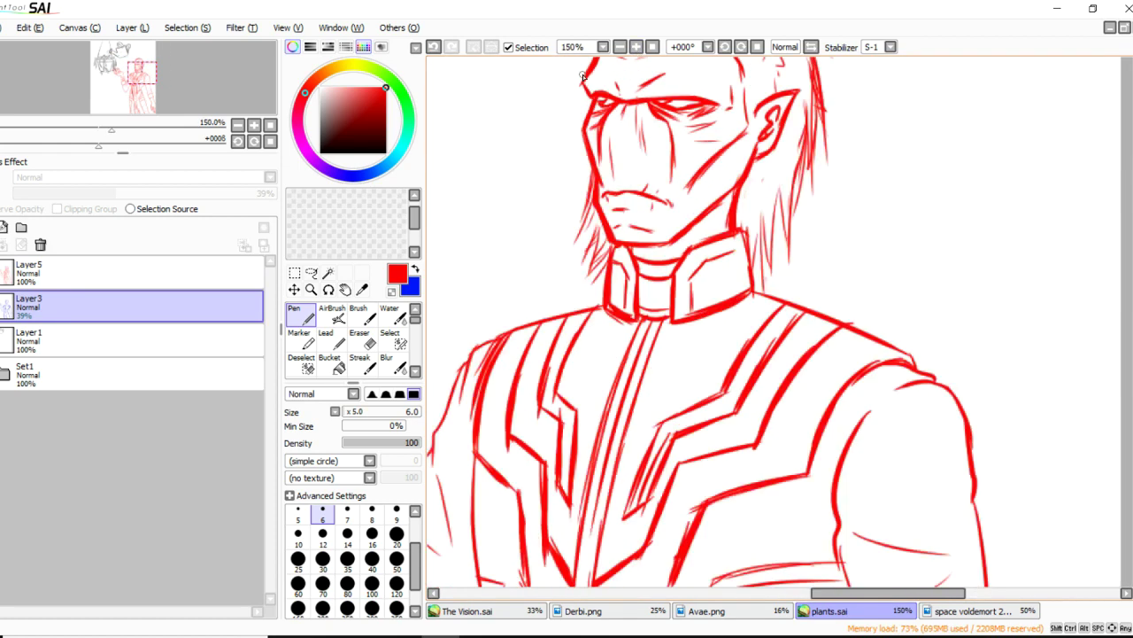
key(l)
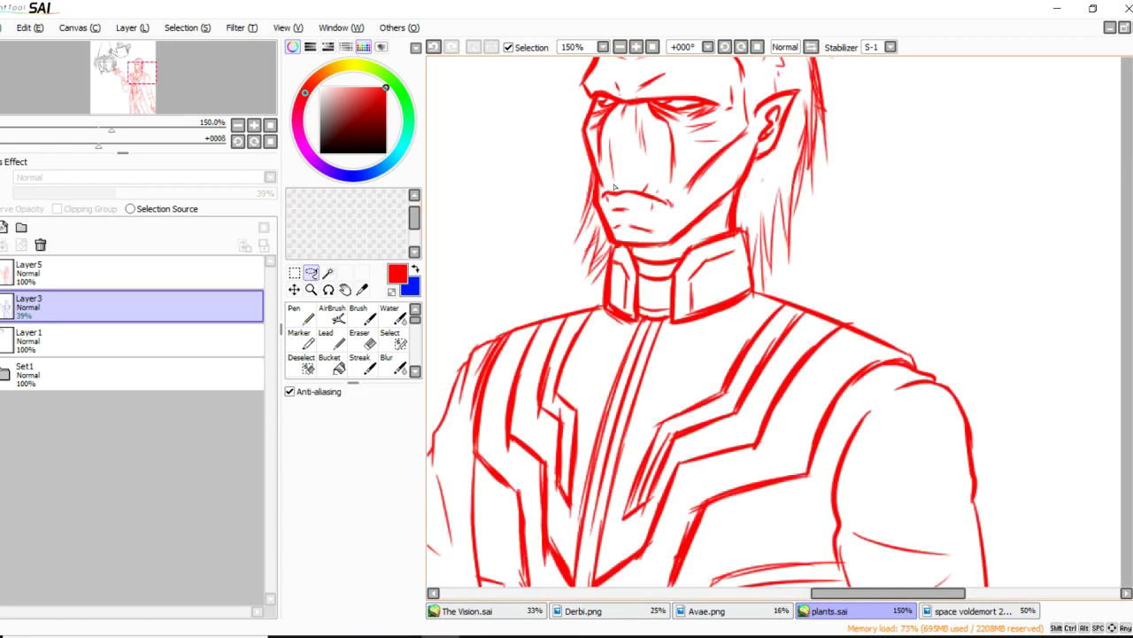
mouse_move(637, 209)
mouse_down()
mouse_move(681, 213)
mouse_move(629, 177)
mouse_move(606, 196)
mouse_up()
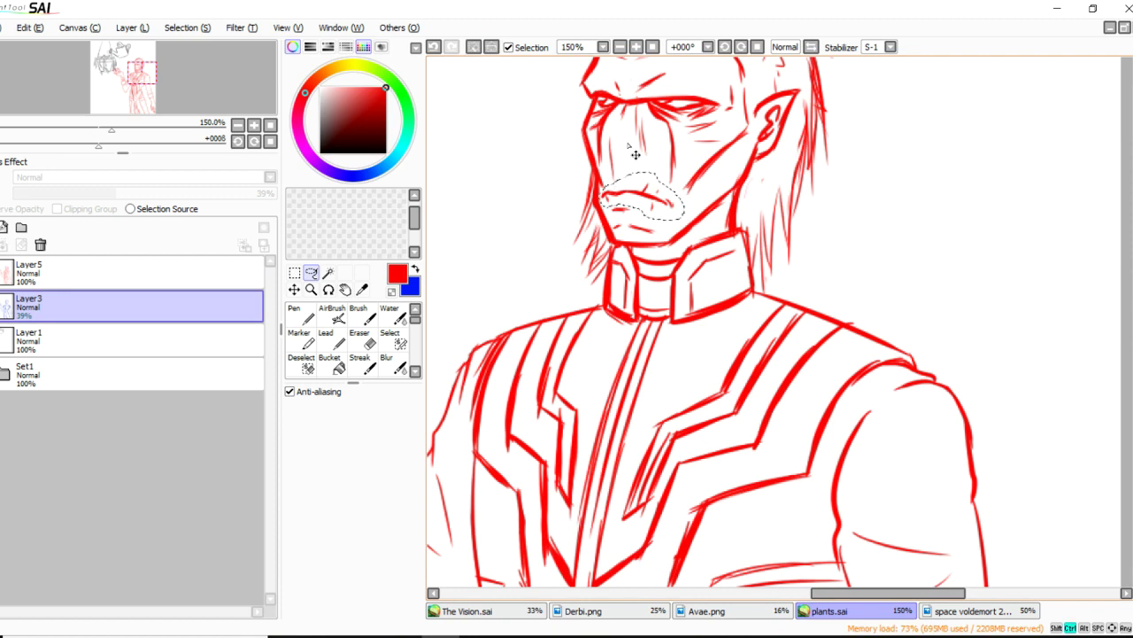
key(ctrl+t)
click(364, 500)
Lasso the mouth lines on Layer5 and apply a transform to them.
click(178, 282)
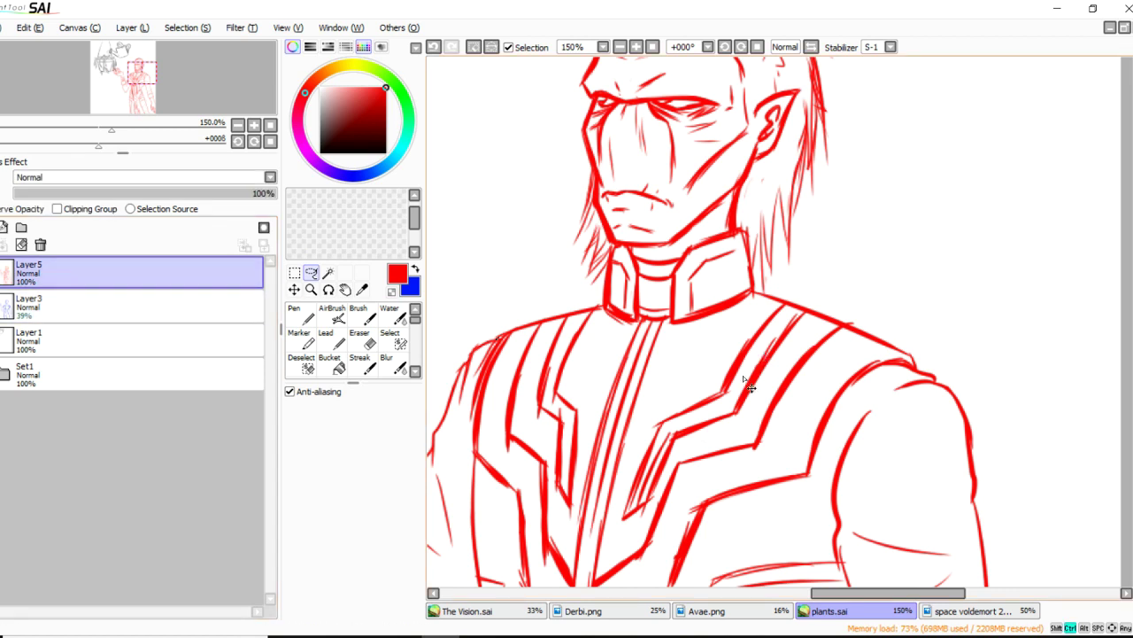
key(ctrl+t)
click(381, 501)
drag(621, 185, 630, 204)
key(ctrl+d)
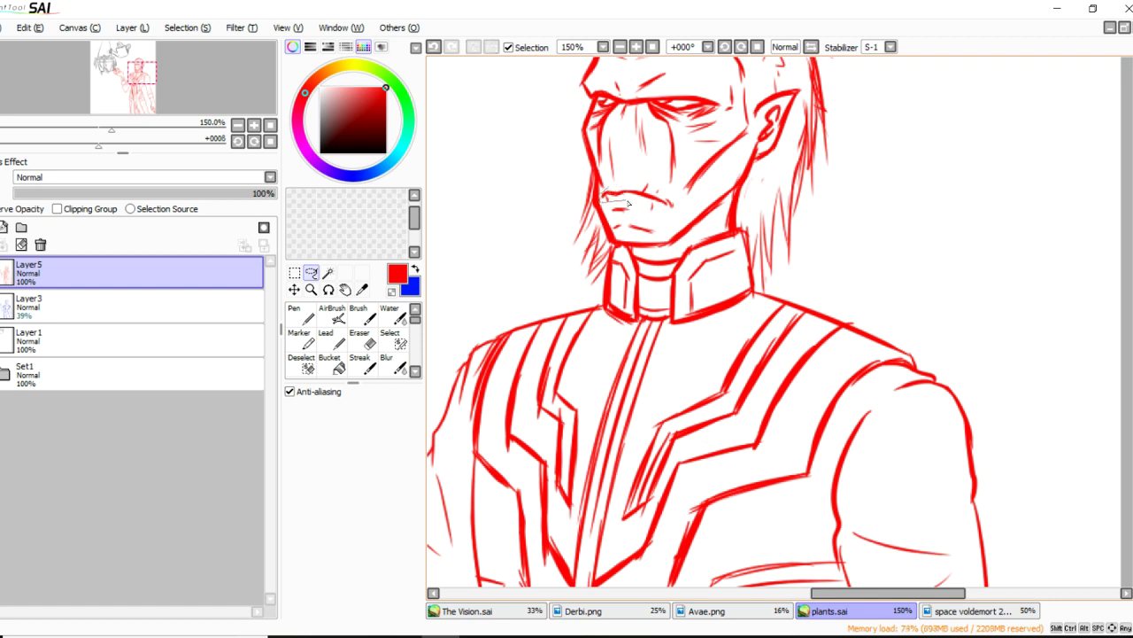
mouse_move(676, 222)
mouse_down()
mouse_move(655, 182)
mouse_move(603, 198)
mouse_move(664, 196)
mouse_up()
key(ctrl+t)
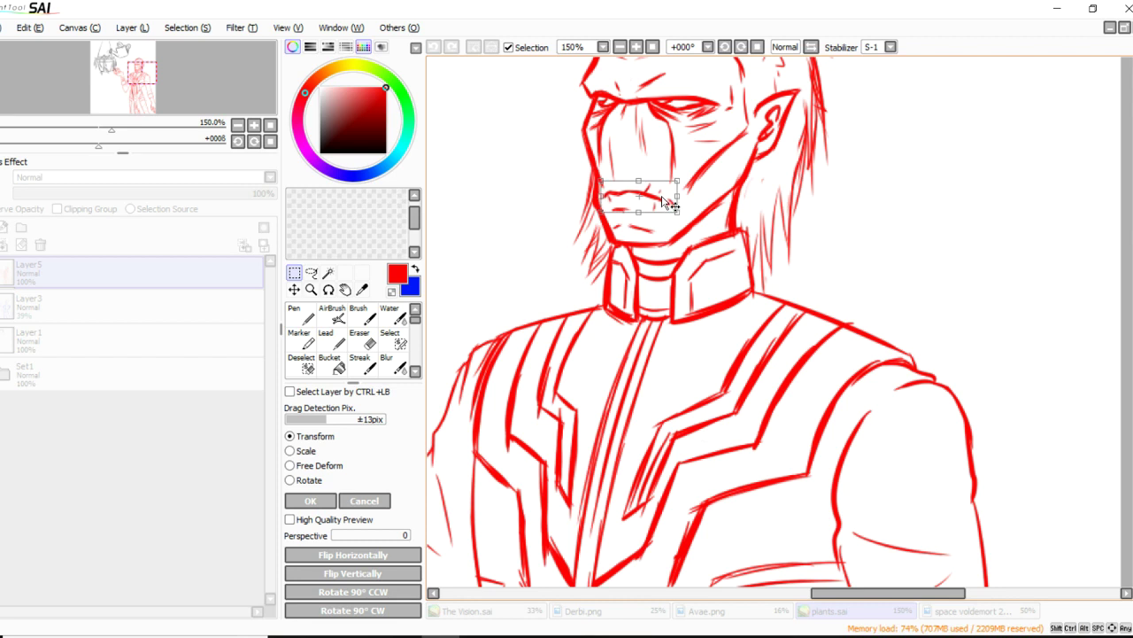
key(Return)
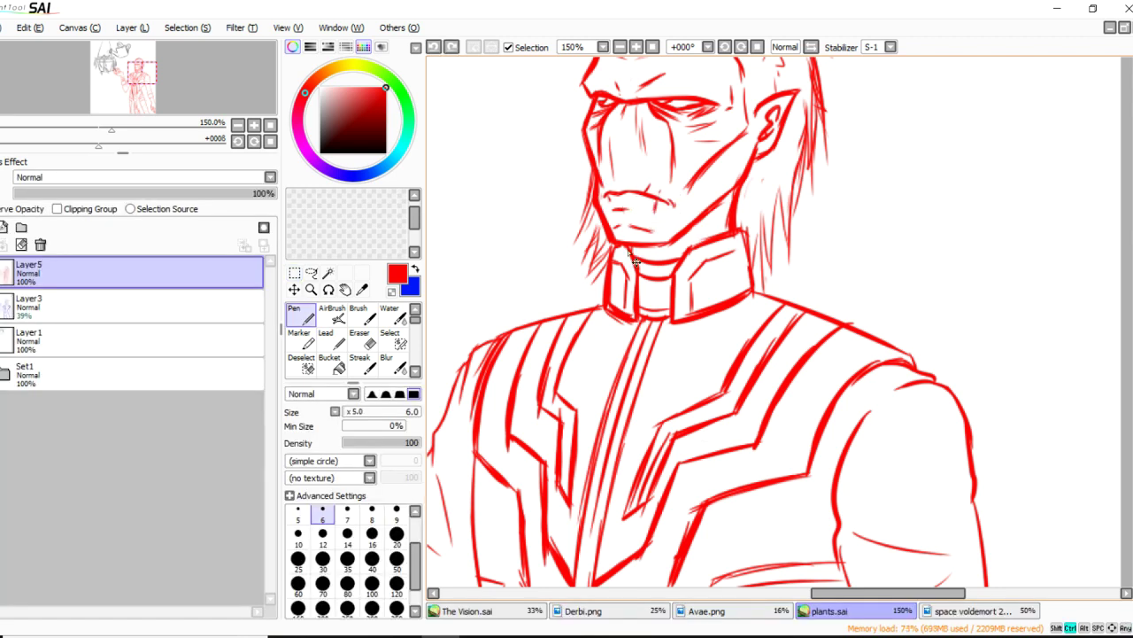
scroll(940, 194, down, 2)
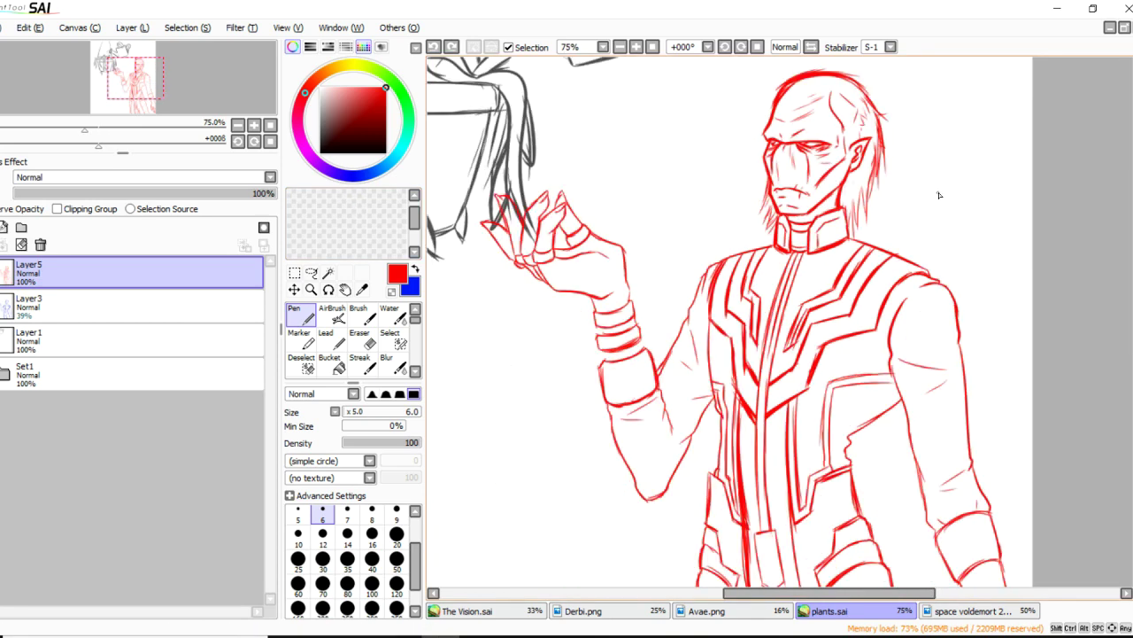
scroll(940, 194, down, 1)
scroll(928, 212, down, 1)
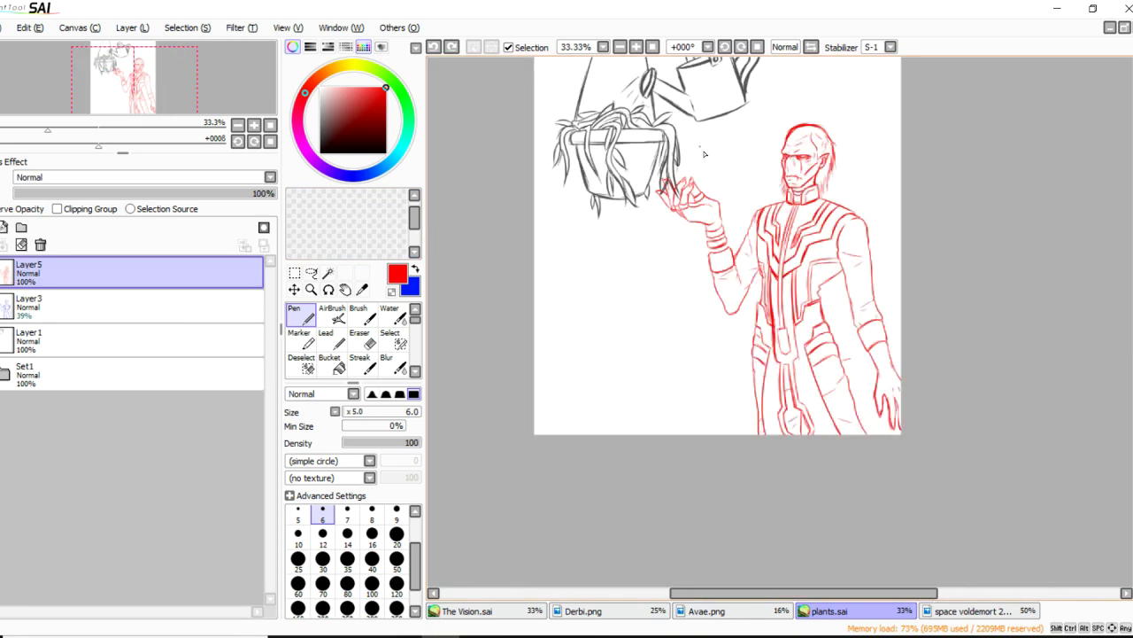
Erase the stray line sticking out from the outer side of the thigh.
scroll(702, 150, up, 2)
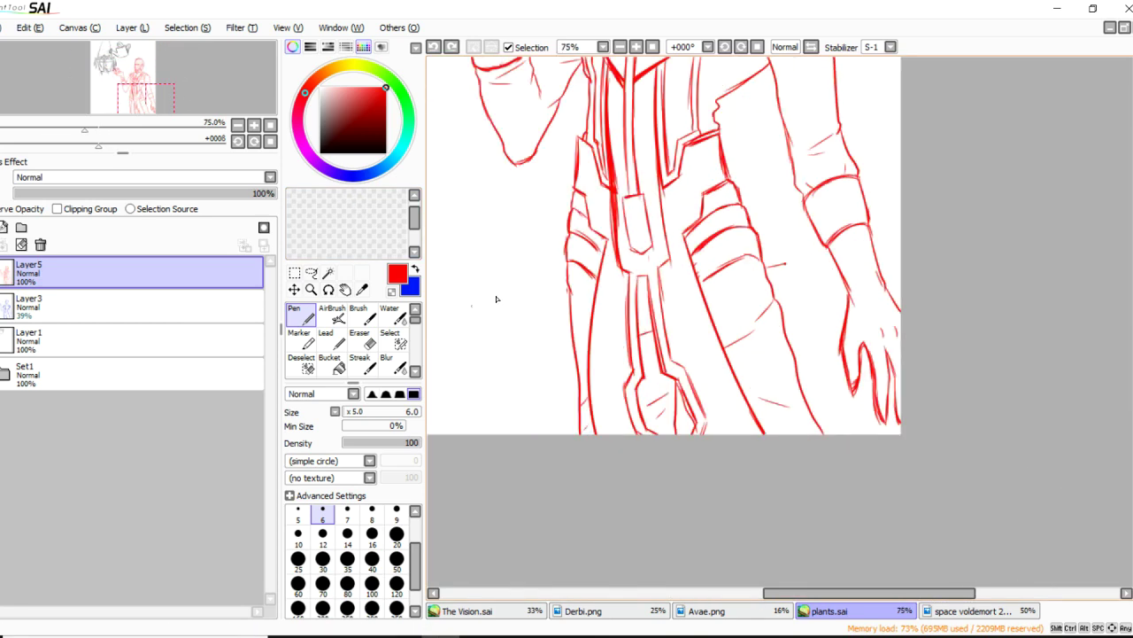
key(e)
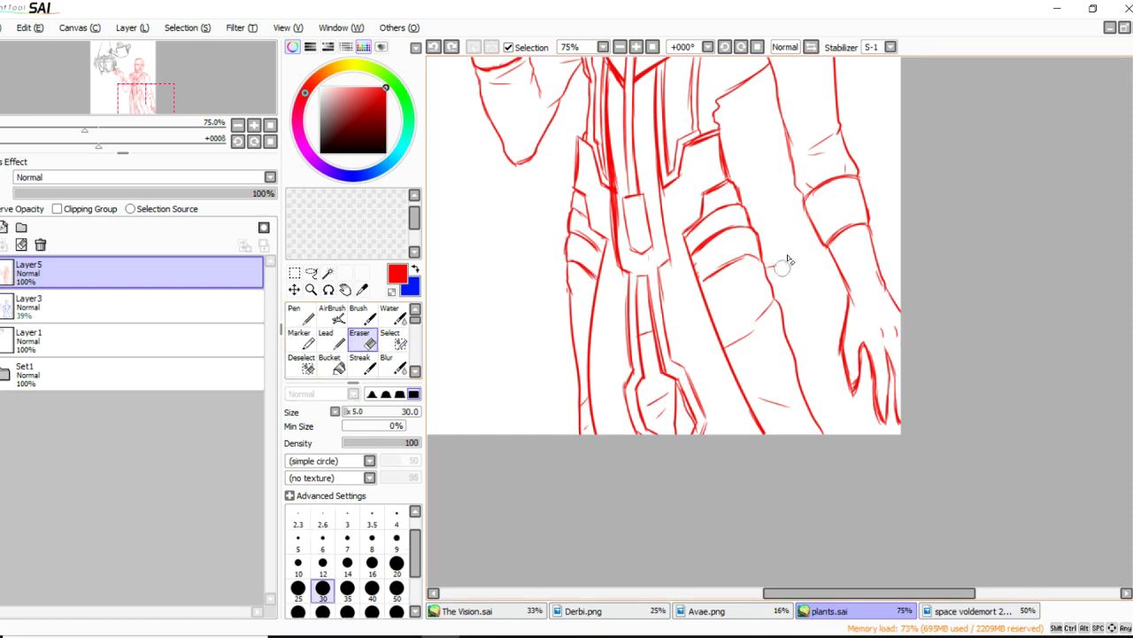
key(n)
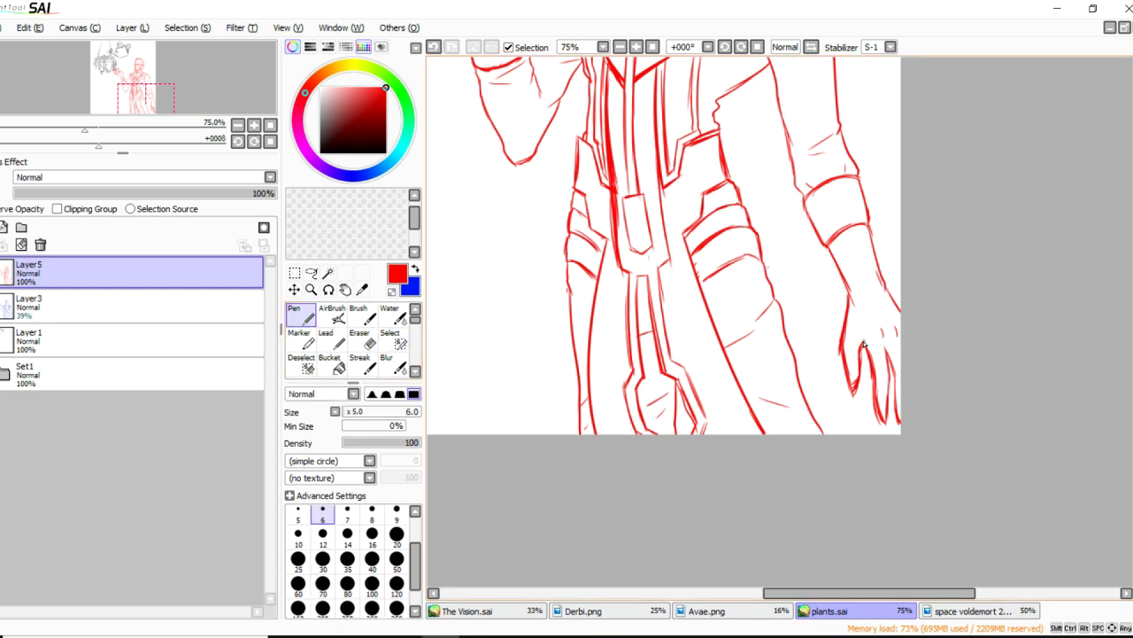
Draw two curved bands across the base of the lowered hand's first finger.
key(ctrl+z)
drag(845, 348, 864, 343)
scroll(896, 381, up, 3)
key(ctrl+z)
mouse_move(793, 267)
mouse_down()
mouse_move(749, 287)
mouse_move(754, 311)
mouse_up()
key(ctrl+z)
drag(795, 301, 758, 313)
mouse_move(791, 264)
mouse_down()
mouse_move(802, 301)
mouse_move(754, 318)
mouse_up()
key(ctrl+z)
key(ctrl+z)
key(ctrl+z)
drag(745, 276, 753, 317)
Draw the upper curved bands across the base of the lowered hand's other two fingers.
mouse_move(817, 285)
mouse_down()
mouse_move(864, 286)
mouse_move(853, 293)
mouse_move(848, 276)
mouse_move(869, 279)
mouse_move(872, 304)
mouse_move(822, 317)
mouse_up()
key(ctrl+z)
key(ctrl+z)
key(ctrl+z)
key(ctrl+z)
mouse_move(869, 284)
mouse_down()
mouse_move(915, 275)
mouse_move(875, 282)
mouse_up()
key(ctrl+z)
key(ctrl+z)
mouse_move(882, 311)
mouse_down()
mouse_move(909, 299)
mouse_move(879, 313)
mouse_up()
key(ctrl+z)
key(ctrl+z)
drag(905, 271, 873, 280)
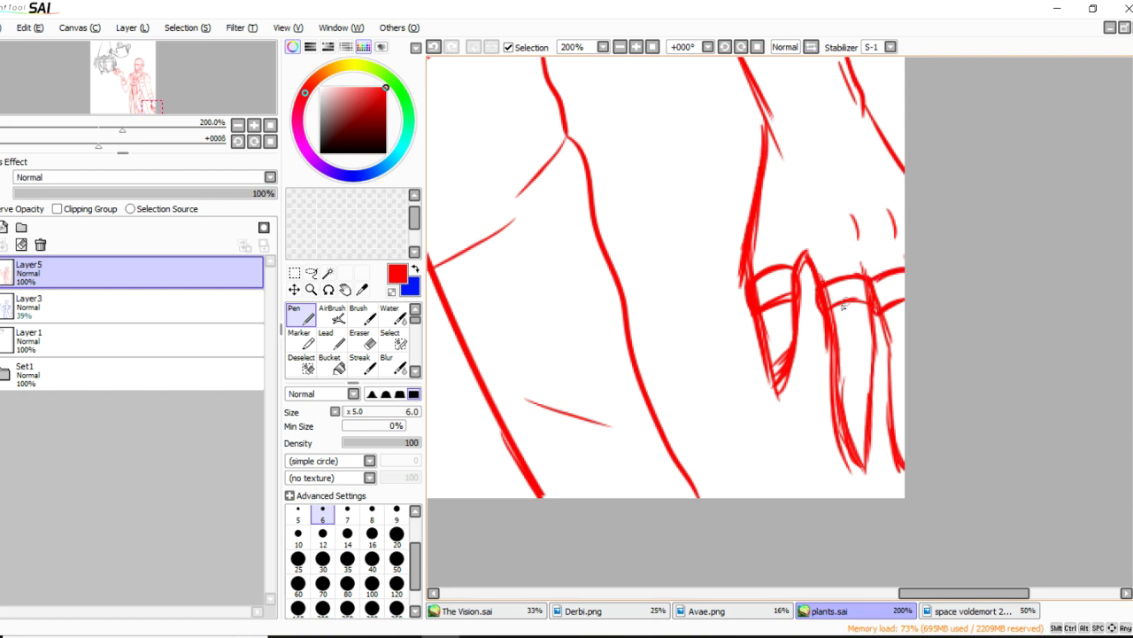
Draw the lower band across the middle finger and connect it to the upper one along the finger's side.
key(ctrl+z)
drag(828, 310, 869, 303)
key(ctrl+z)
key(ctrl+z)
key(ctrl+y)
key(ctrl+z)
key(ctrl+y)
mouse_move(869, 283)
mouse_down()
mouse_move(878, 297)
mouse_move(838, 281)
mouse_move(825, 320)
mouse_move(864, 306)
mouse_up()
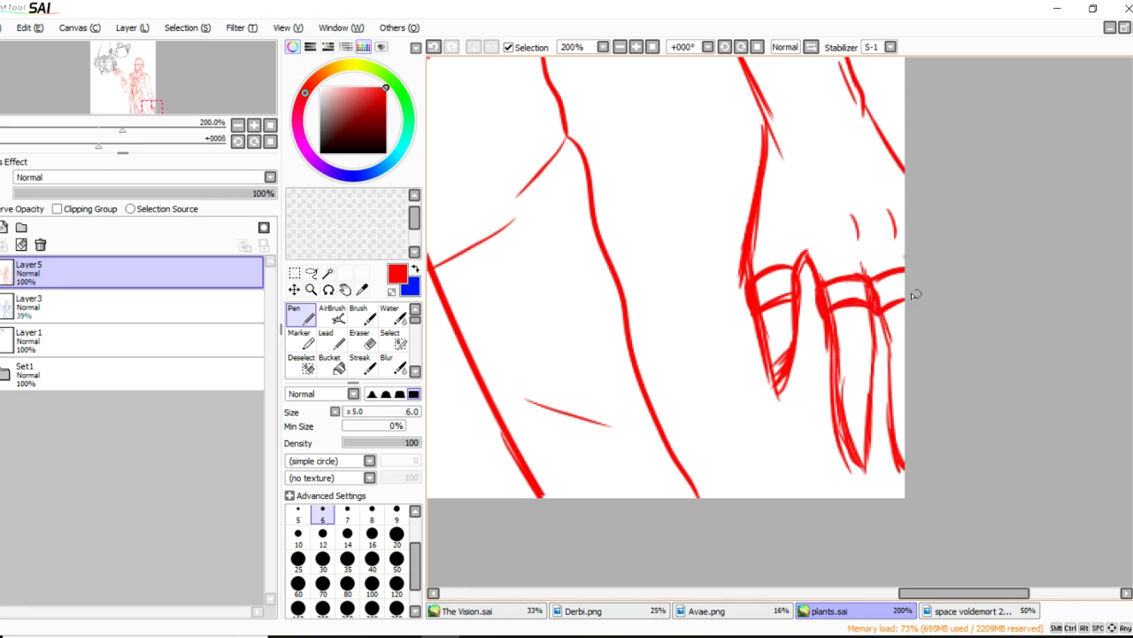
Erase the overlapping lines where the finger bands meet, redraw that joint, and add a short nail stroke at the middle fingertip.
key(e)
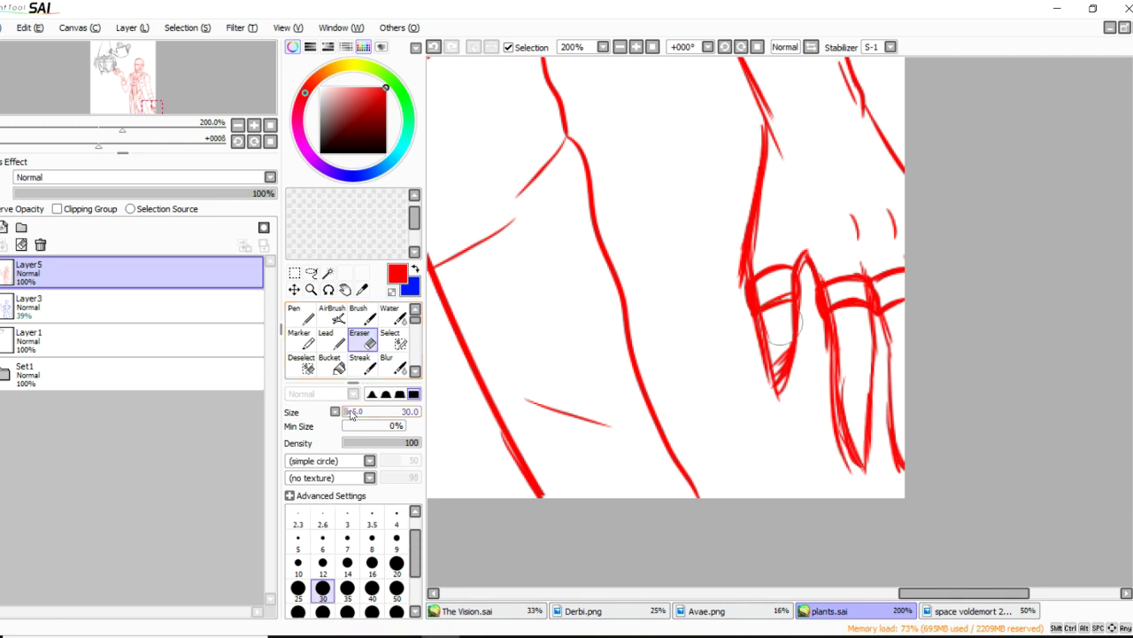
drag(870, 285, 878, 296)
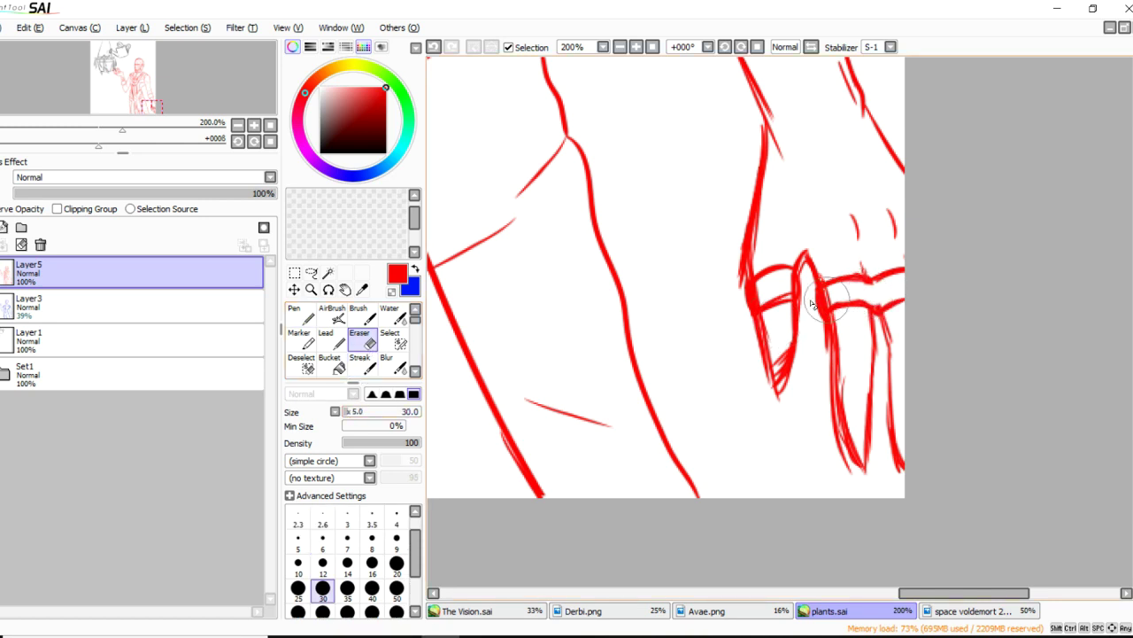
key(n)
drag(875, 281, 878, 309)
key(ctrl+z)
drag(859, 423, 866, 469)
key(ctrl+z)
drag(857, 429, 863, 468)
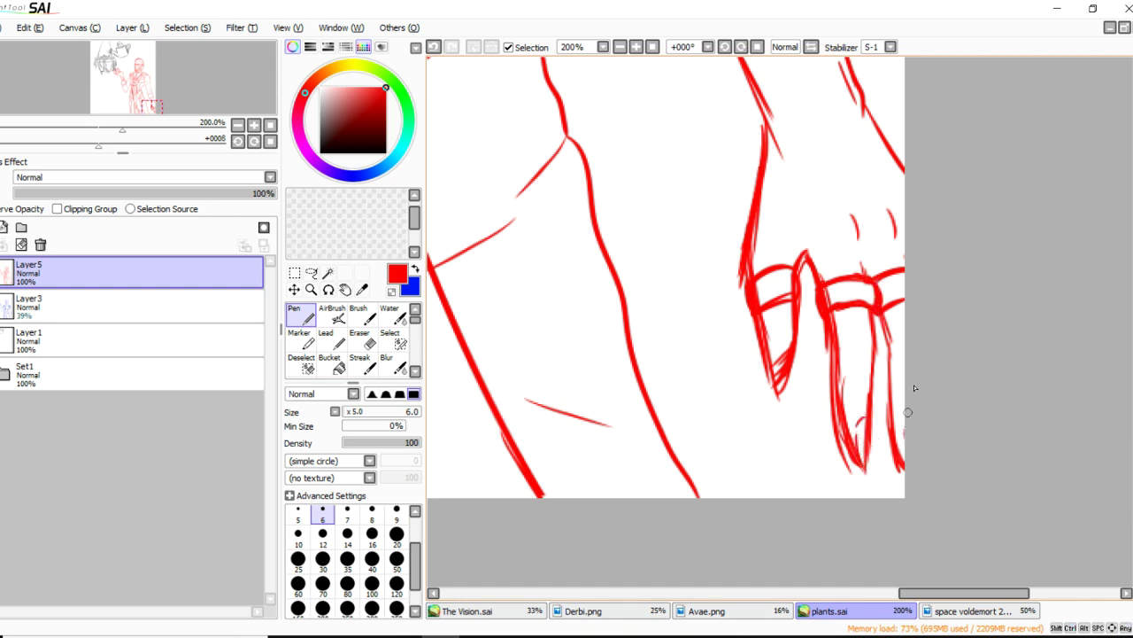
scroll(974, 246, down, 3)
scroll(908, 194, down, 1)
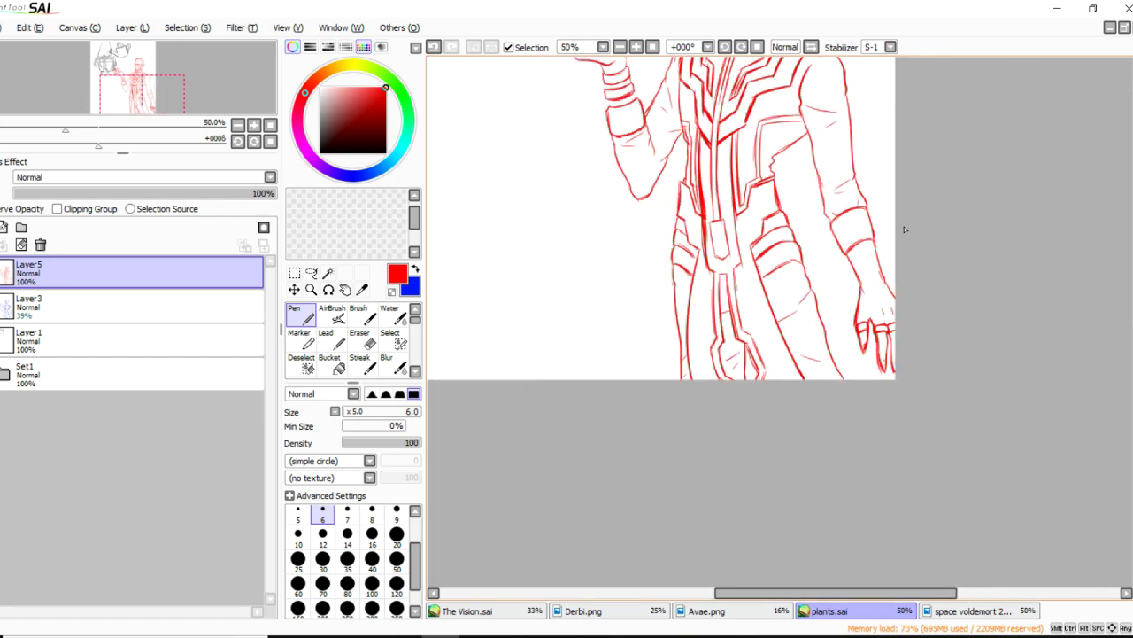
Draw connecting lines joining the wrist bands to the cuff along the outer side of the raised forearm.
scroll(850, 186, up, 2)
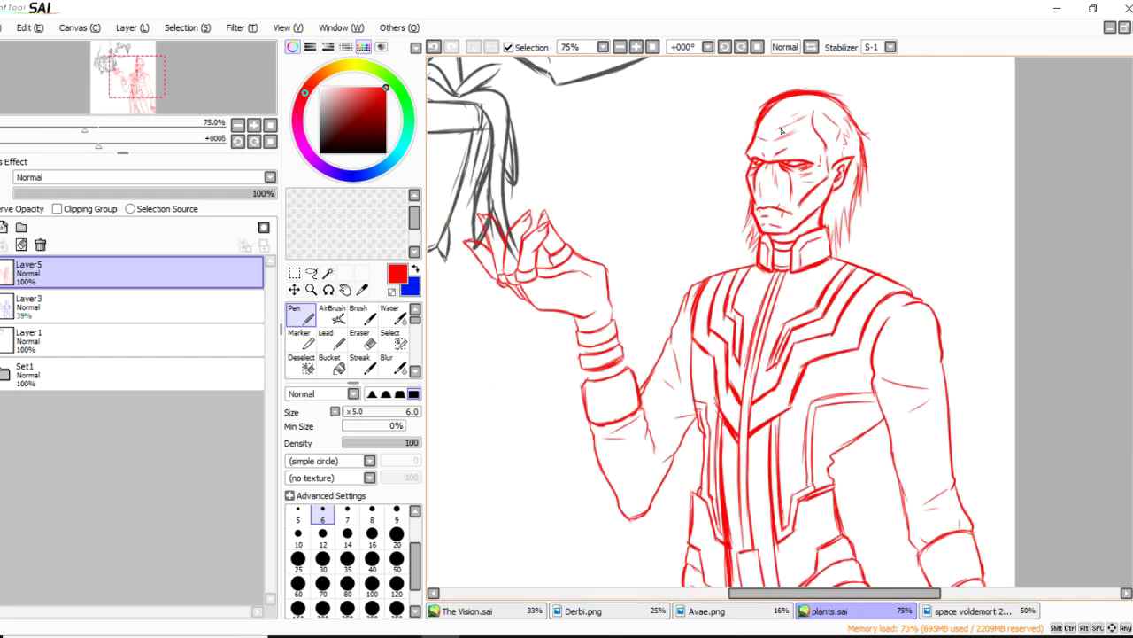
scroll(876, 159, down, 1)
scroll(685, 293, up, 2)
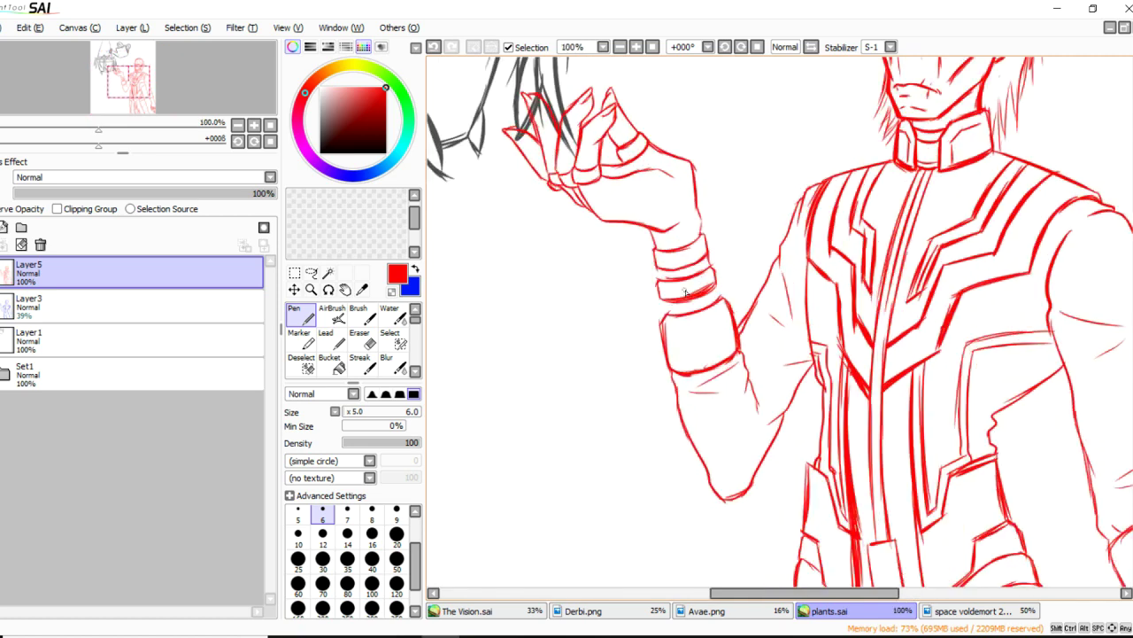
scroll(685, 293, up, 1)
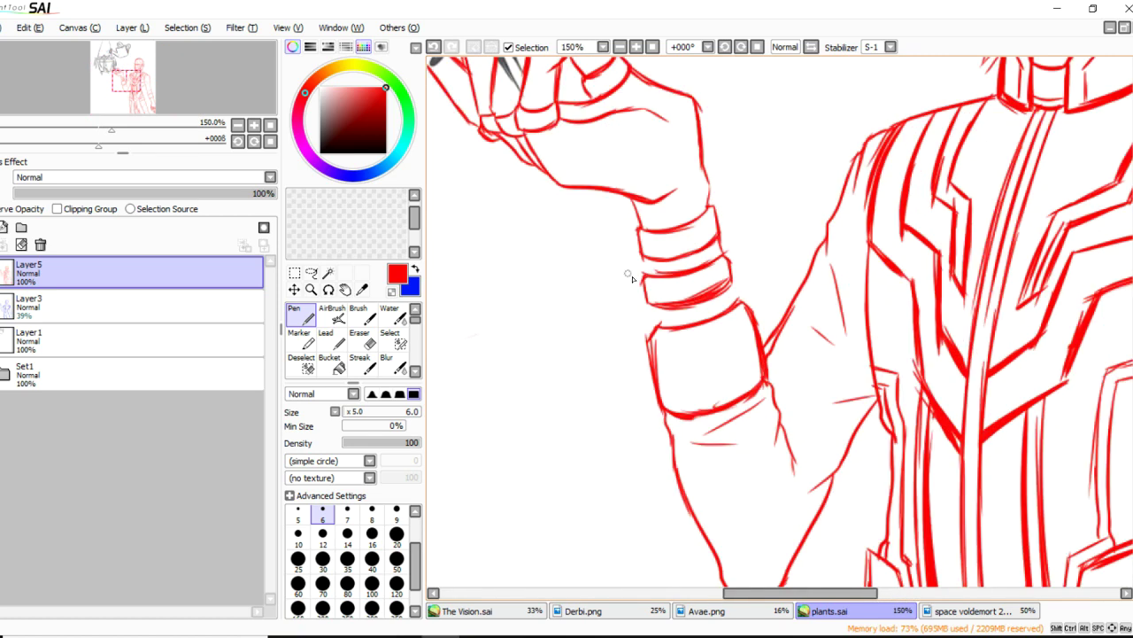
key(ctrl+z)
mouse_move(645, 257)
mouse_down()
mouse_move(657, 328)
mouse_move(666, 329)
mouse_up()
key(ctrl+z)
key(ctrl+z)
key(ctrl+z)
key(ctrl+z)
Connect the wrist bands along the inner side of the raised forearm and reinforce the cuff's outer edge.
drag(730, 283, 735, 303)
key(ctrl+z)
drag(716, 230, 731, 287)
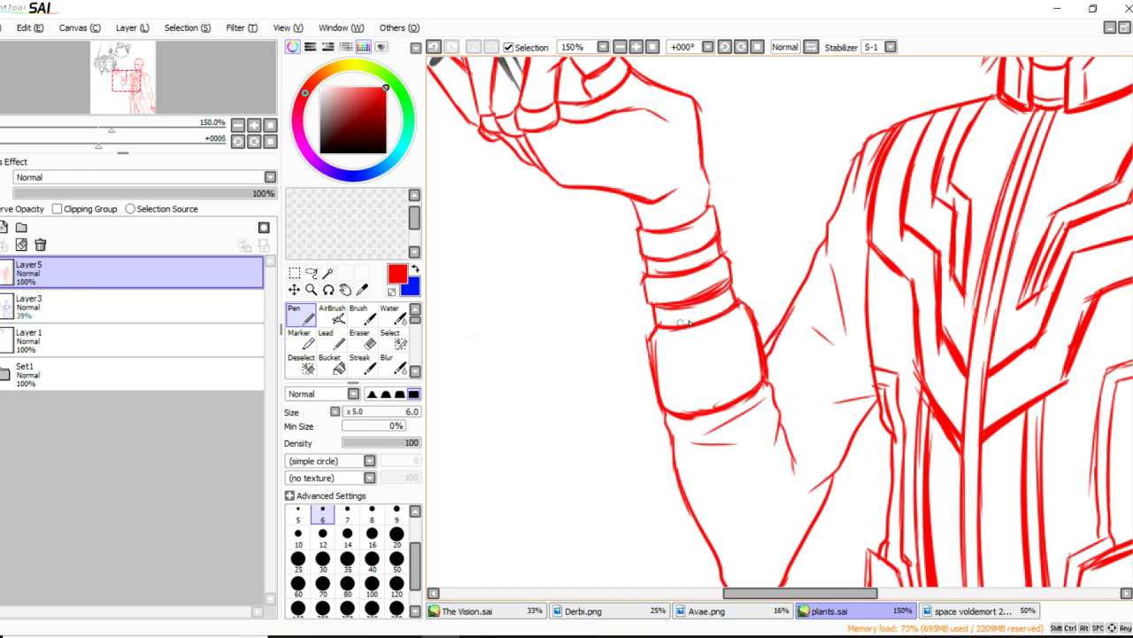
key(ctrl+z)
drag(655, 324, 664, 417)
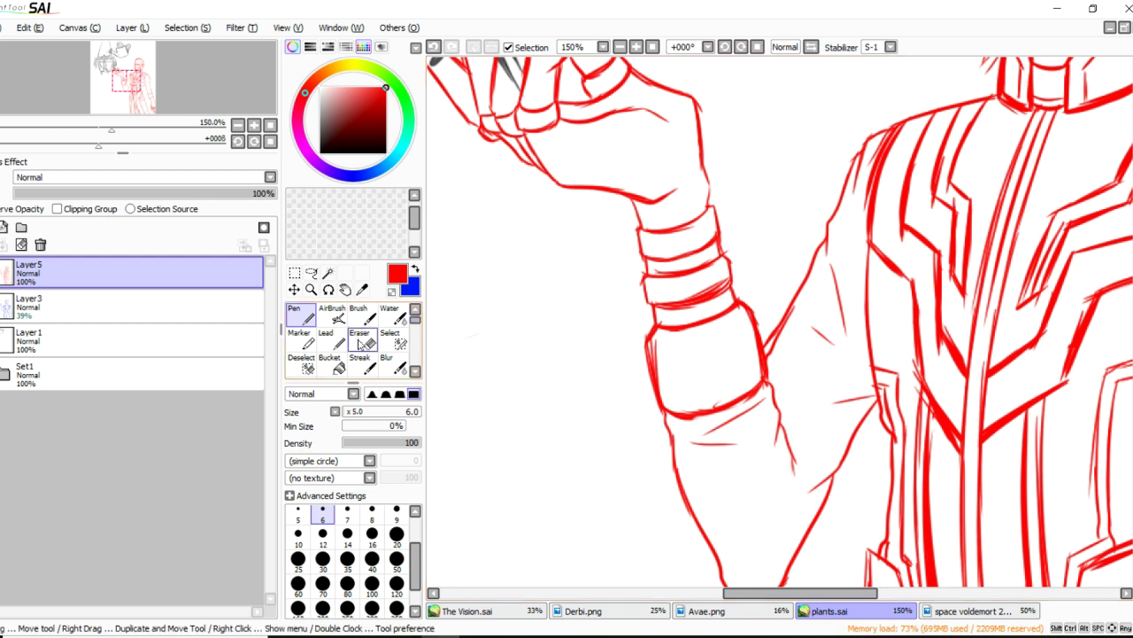
Erase the overlapping lines beside the lowest wrist band and redraw the cuff's inner edge.
key(e)
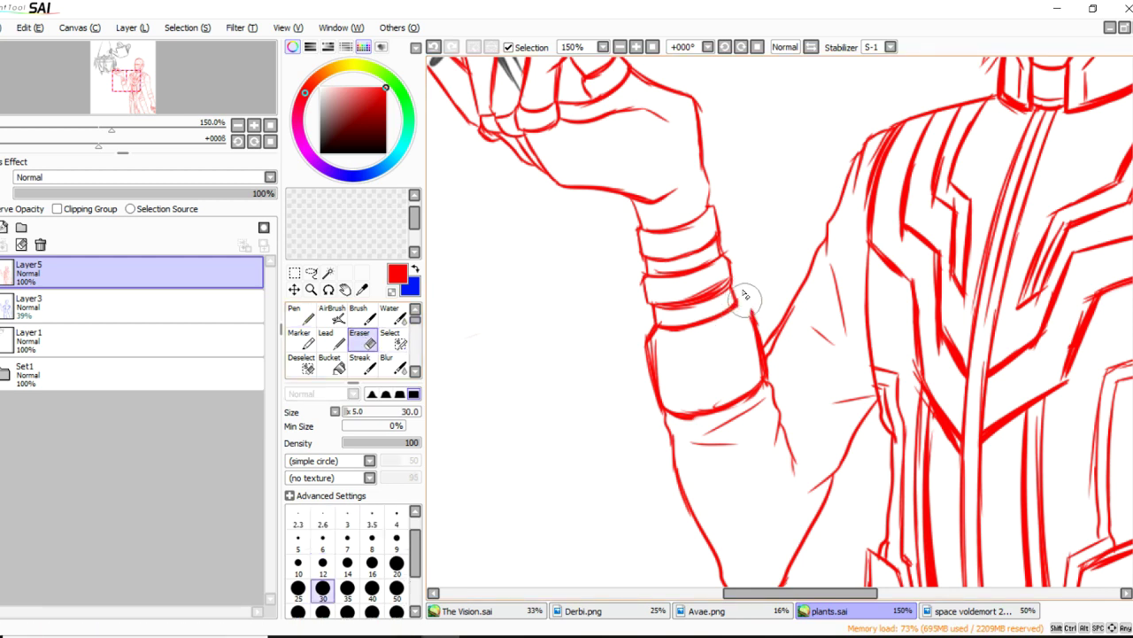
key(n)
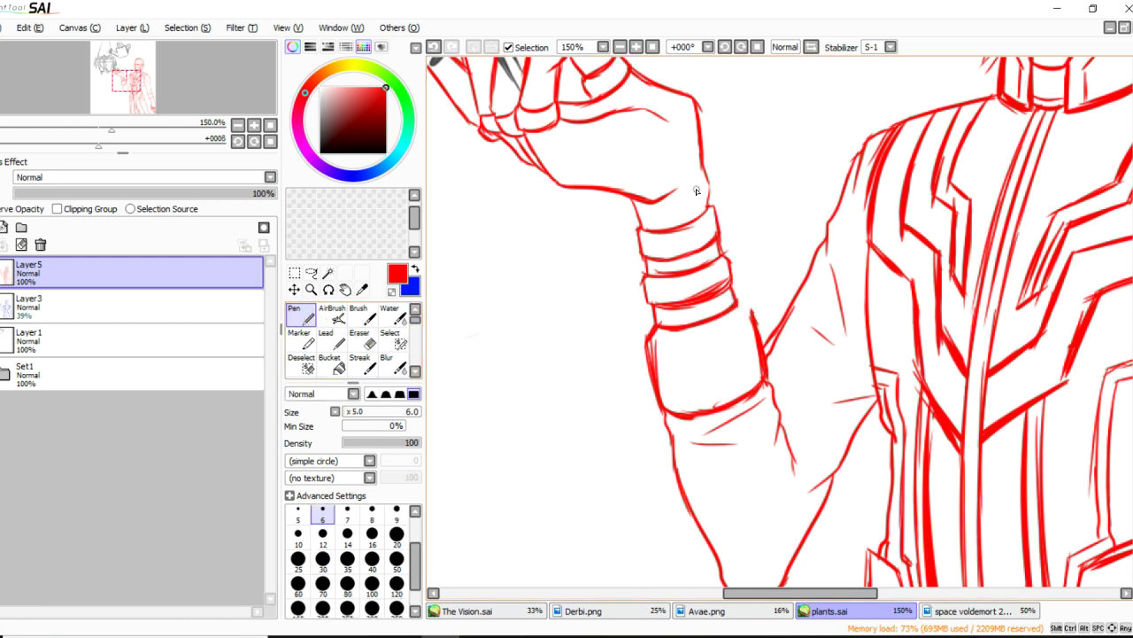
key(ctrl+z)
mouse_move(735, 302)
mouse_down()
mouse_move(765, 346)
mouse_move(767, 385)
mouse_up()
key(ctrl+z)
scroll(771, 282, down, 2)
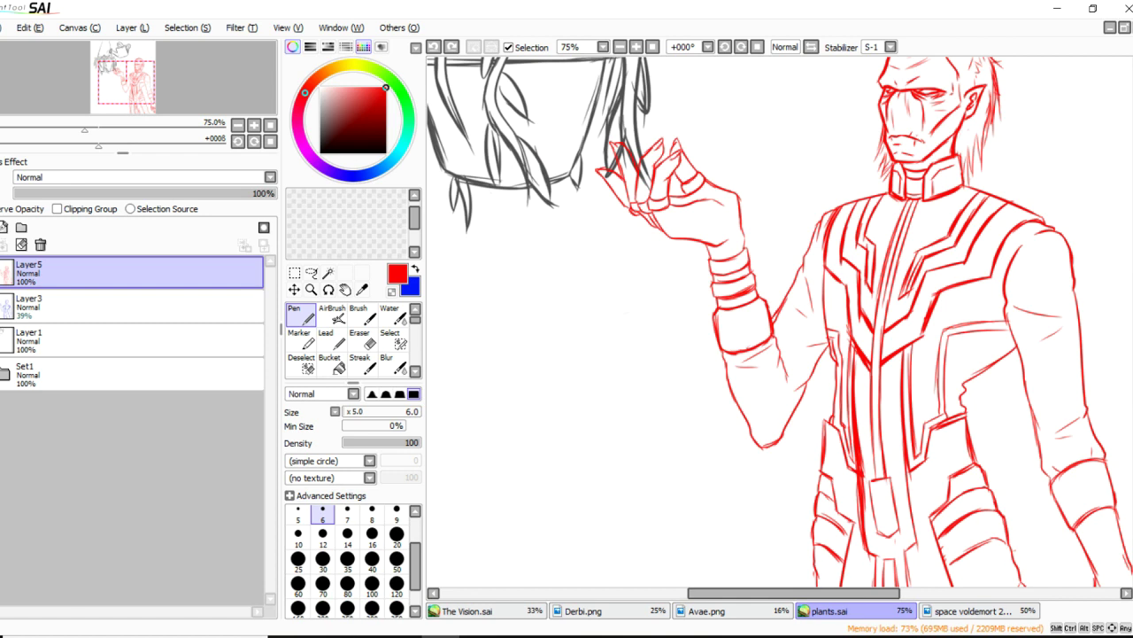
Add short fold strokes at the waist and thin the thick front panel line using the Eraser at size 20.
drag(939, 391, 926, 406)
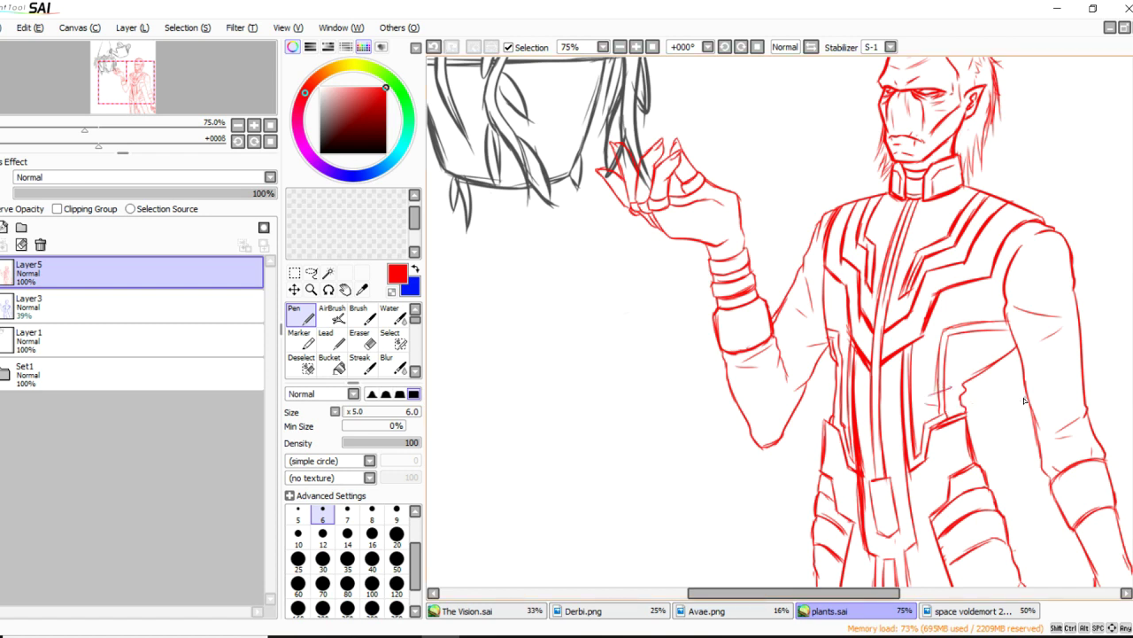
click(360, 342)
drag(864, 420, 873, 535)
drag(858, 419, 869, 521)
key(ctrl+z)
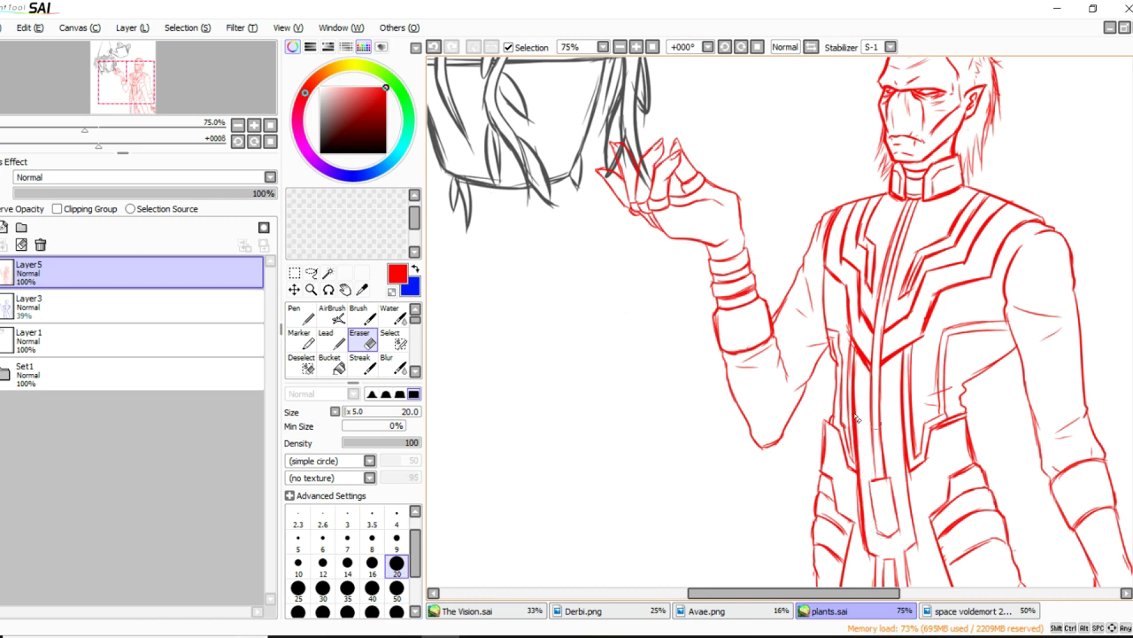
Draw an extra line with the Pen alongside the central chest seam, down past the point of the V-shaped panel.
key(n)
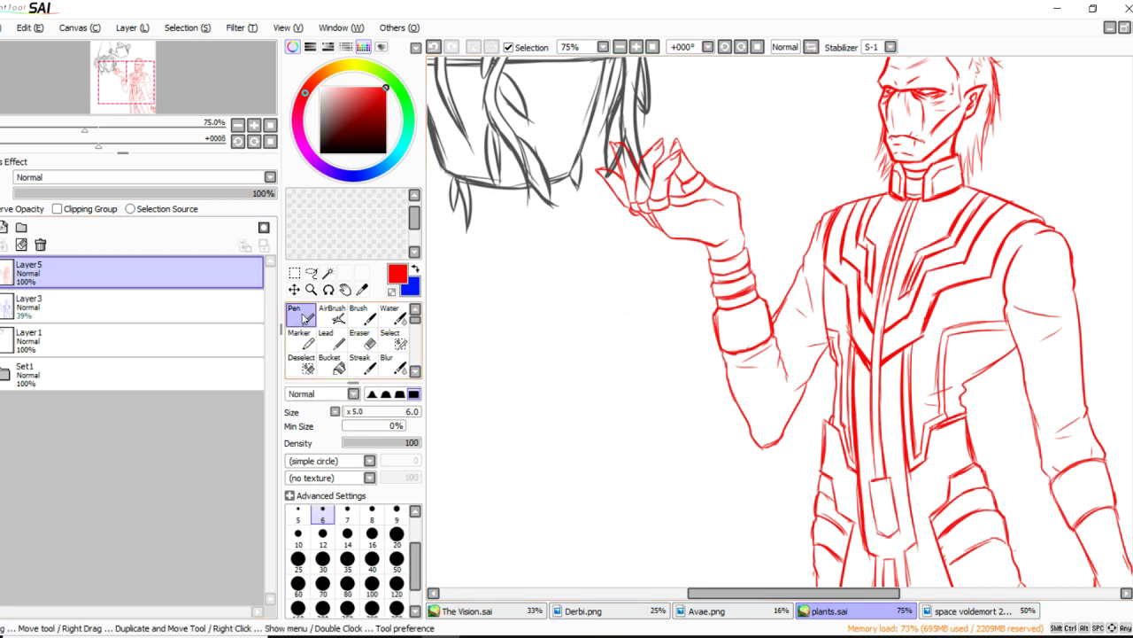
key(ctrl+z)
drag(890, 275, 877, 356)
key(ctrl+z)
drag(892, 276, 874, 364)
drag(887, 299, 870, 423)
key(ctrl+z)
key(ctrl+z)
drag(892, 275, 876, 358)
key(ctrl+z)
drag(881, 308, 875, 360)
key(ctrl+z)
drag(892, 272, 877, 361)
drag(885, 303, 875, 396)
key(ctrl+z)
key(ctrl+z)
mouse_move(880, 344)
mouse_down()
mouse_move(876, 425)
mouse_move(874, 410)
mouse_up()
key(ctrl+z)
drag(883, 324, 874, 425)
key(ctrl+z)
drag(885, 326, 876, 417)
Continue the extra seam line down the middle of the front panel toward the belt tab.
drag(882, 358, 878, 450)
drag(877, 379, 874, 455)
key(ctrl+z)
key(ctrl+z)
drag(880, 353, 875, 447)
key(ctrl+z)
drag(880, 395, 876, 464)
key(ctrl+z)
drag(882, 362, 879, 462)
key(ctrl+z)
drag(879, 376, 875, 450)
key(ctrl+z)
key(ctrl+z)
drag(881, 393, 881, 471)
key(ctrl+z)
key(ctrl+z)
drag(879, 379, 876, 468)
key(ctrl+z)
drag(877, 382, 874, 457)
key(ctrl+z)
drag(878, 385, 876, 469)
key(ctrl+z)
drag(878, 399, 882, 477)
mouse_move(1132, 325)
mouse_down()
mouse_move(1132, 346)
mouse_move(1132, 316)
mouse_up()
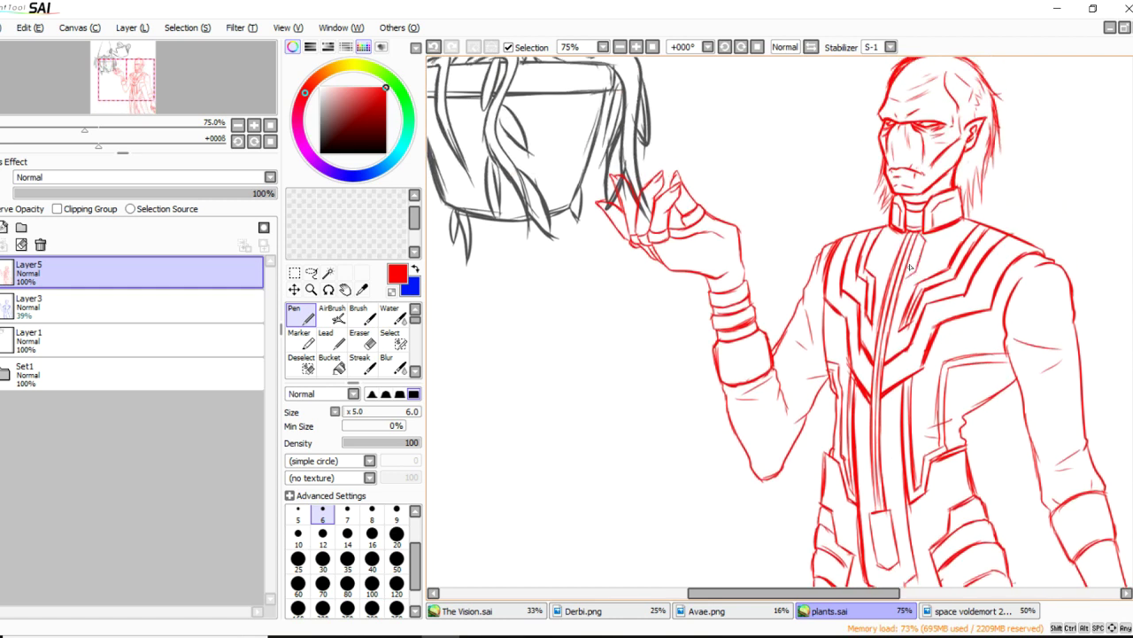
Sketch the angular detail lines flanking the central seam just below the collar.
key(ctrl+z)
mouse_move(897, 240)
mouse_down()
mouse_move(890, 265)
mouse_move(905, 282)
mouse_up()
key(ctrl+z)
Lasso the lowered hand, rotate it and shift it inward from the canvas edge, and apply the transform.
scroll(1118, 255, up, 5)
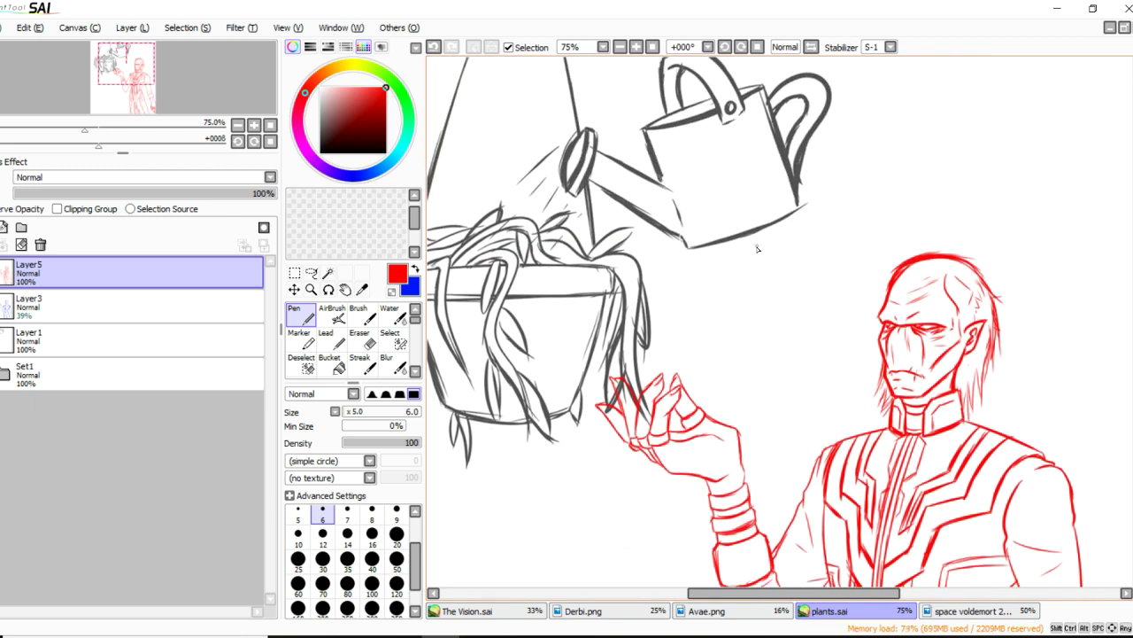
scroll(936, 331, down, 1)
scroll(916, 321, up, 3)
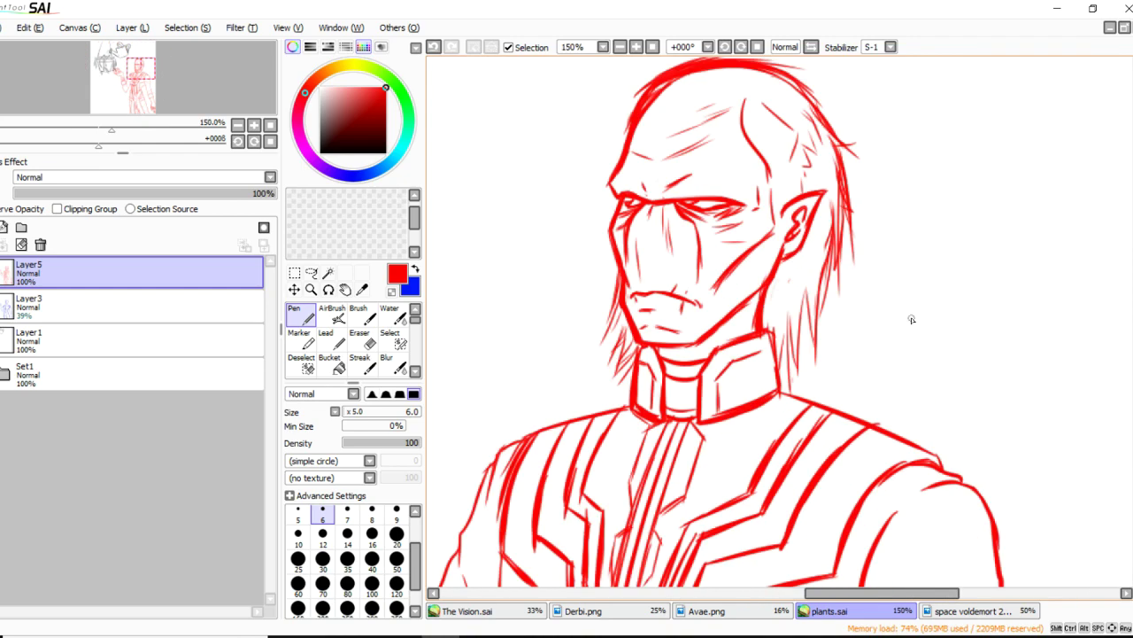
scroll(819, 234, down, 4)
scroll(842, 215, up, 1)
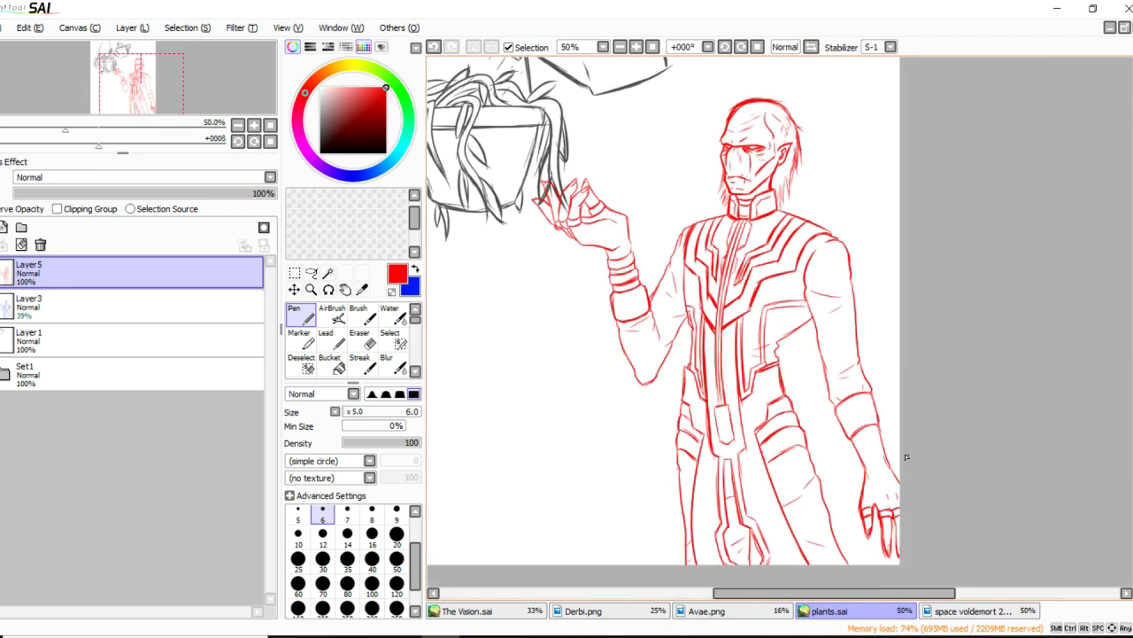
scroll(903, 420, up, 2)
scroll(903, 421, down, 1)
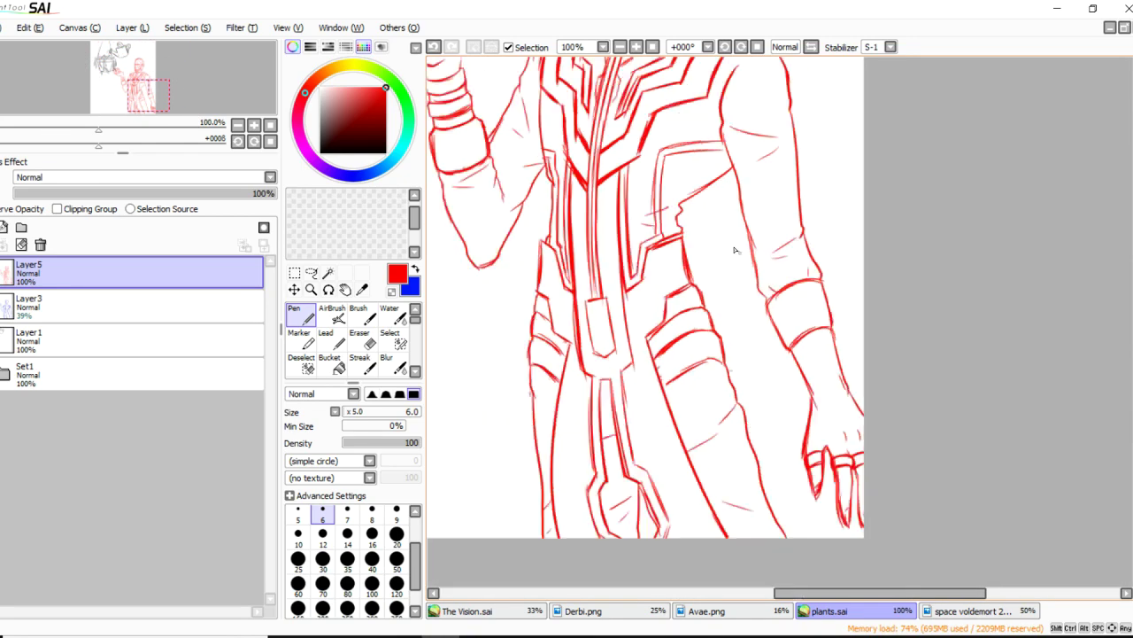
click(312, 273)
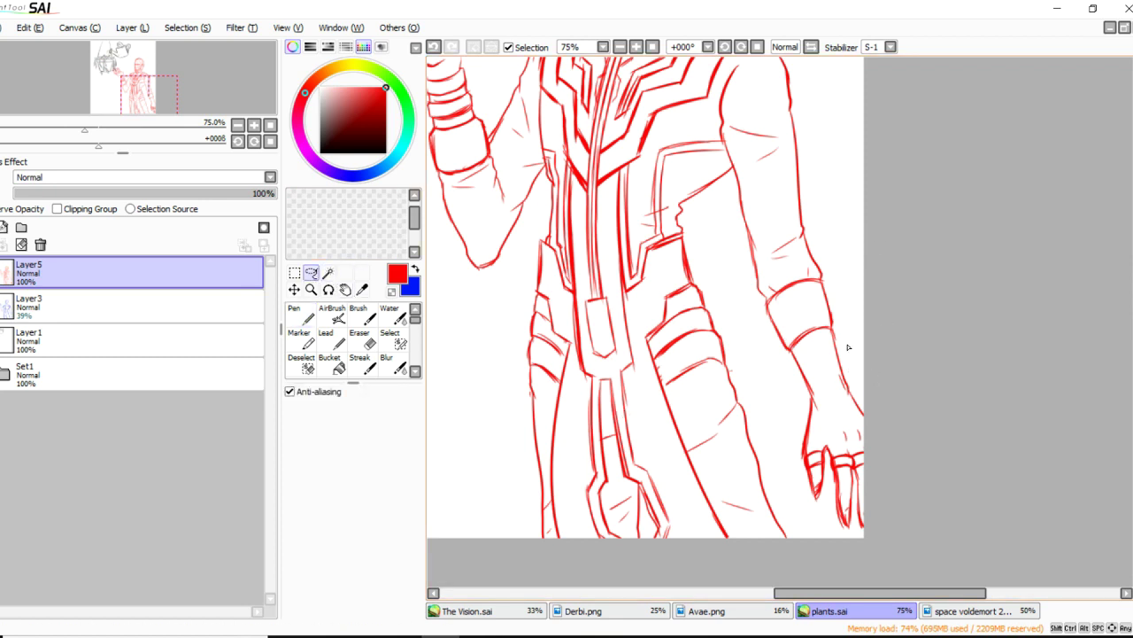
mouse_move(794, 351)
mouse_down()
mouse_move(848, 539)
mouse_move(918, 441)
mouse_move(854, 331)
mouse_move(828, 333)
mouse_up()
key(ctrl+t)
drag(910, 419, 837, 425)
drag(807, 528, 800, 517)
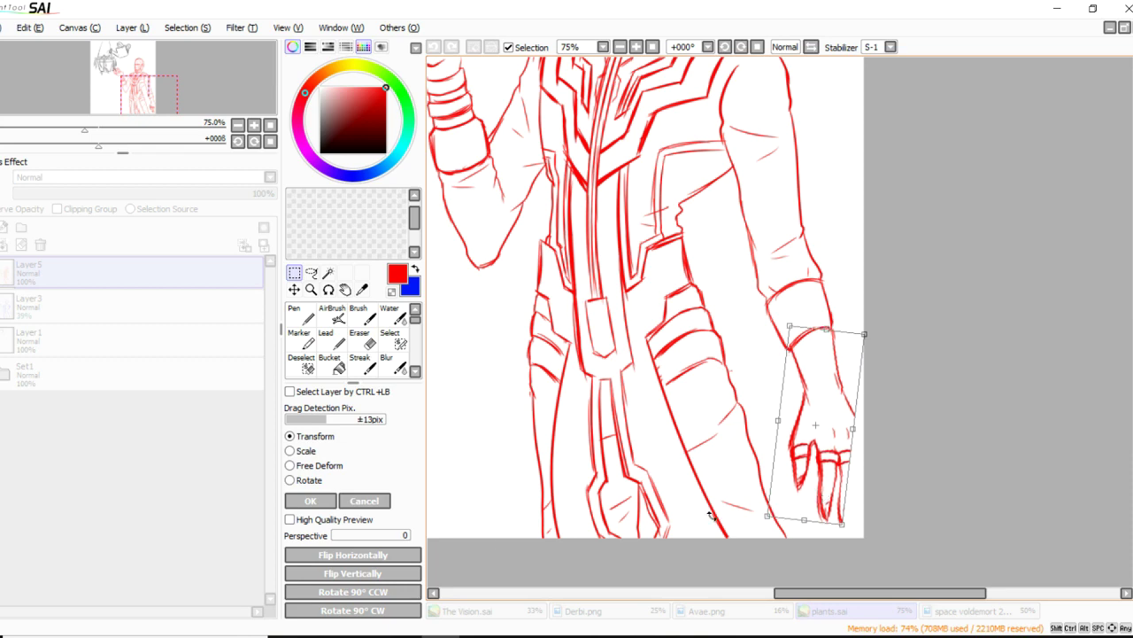
click(312, 500)
key(ctrl+d)
Extend the back of the lowered hand to the canvas edge and draw the third finger's band end and outer contour.
scroll(558, 380, down, 3)
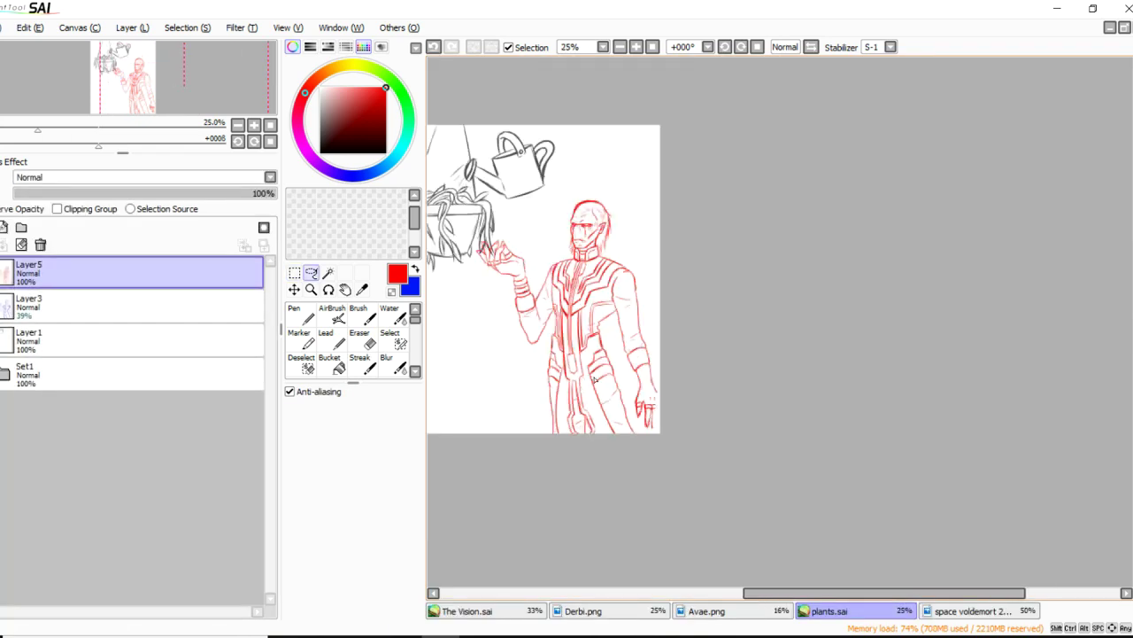
scroll(570, 324, up, 2)
scroll(824, 478, up, 3)
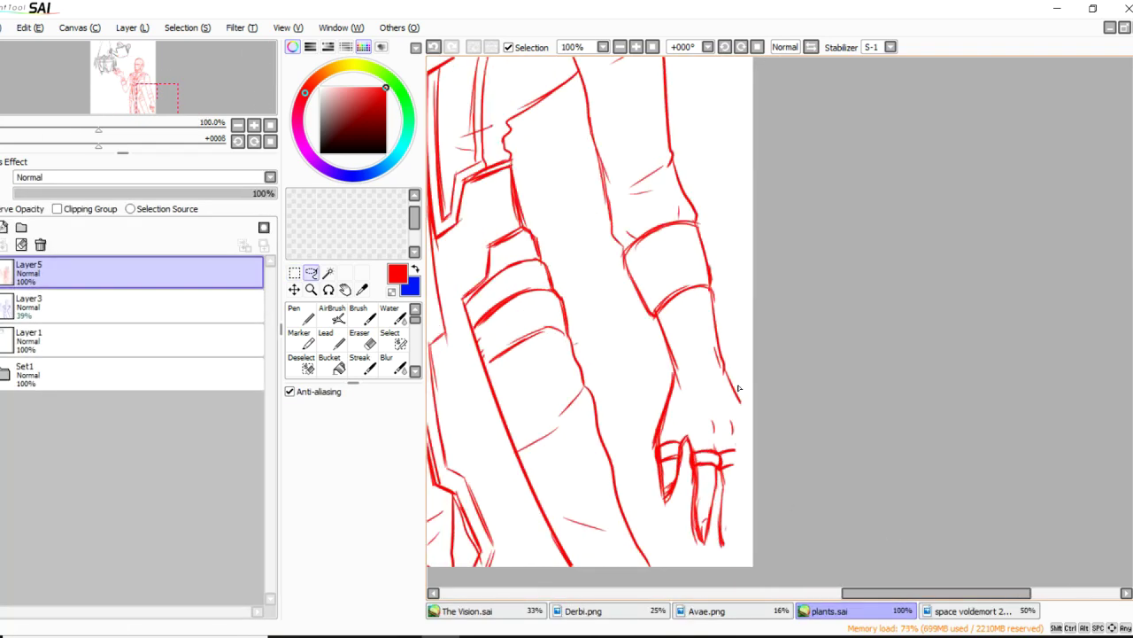
key(n)
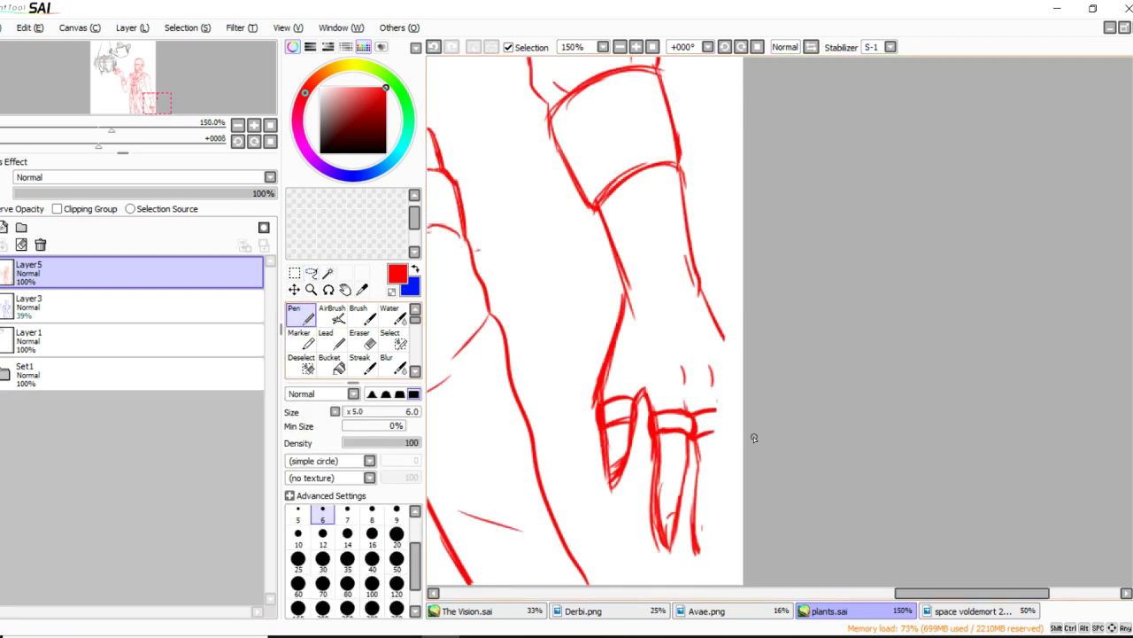
drag(718, 333, 742, 364)
drag(724, 432, 726, 473)
key(ctrl+z)
drag(723, 432, 719, 532)
key(ctrl+z)
drag(727, 462, 716, 530)
key(ctrl+z)
drag(723, 431, 721, 538)
key(ctrl+z)
drag(727, 468, 702, 556)
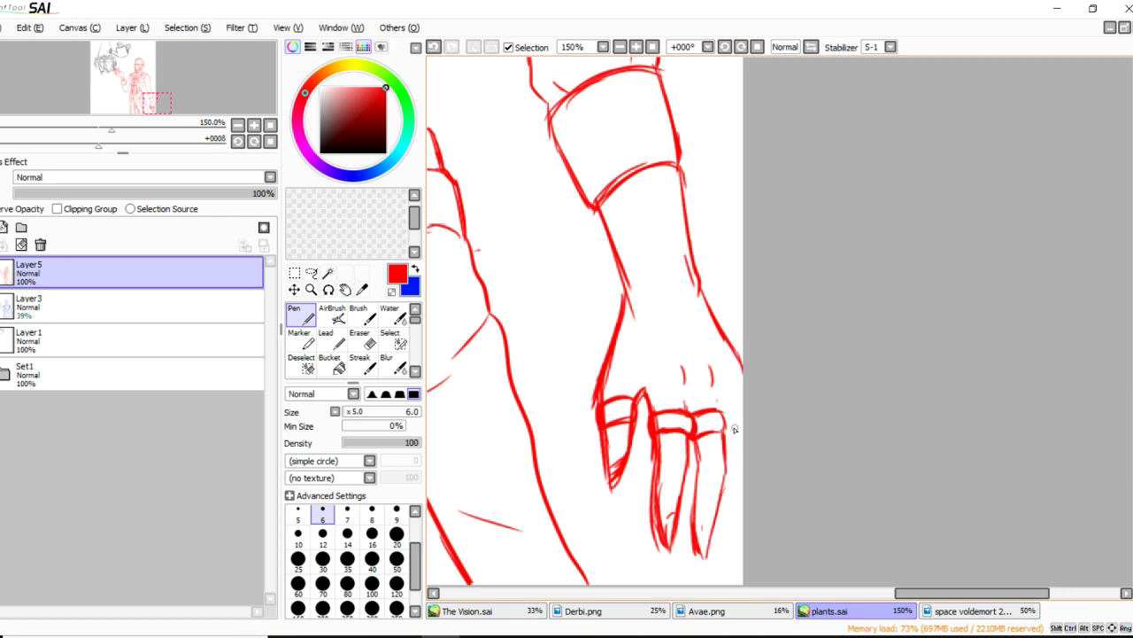
Draw the little finger of the lowered hand with its band at the canvas edge.
mouse_move(735, 403)
mouse_down()
mouse_move(742, 465)
mouse_move(722, 549)
mouse_up()
drag(742, 501, 729, 533)
drag(732, 431, 742, 431)
scroll(713, 384, down, 3)
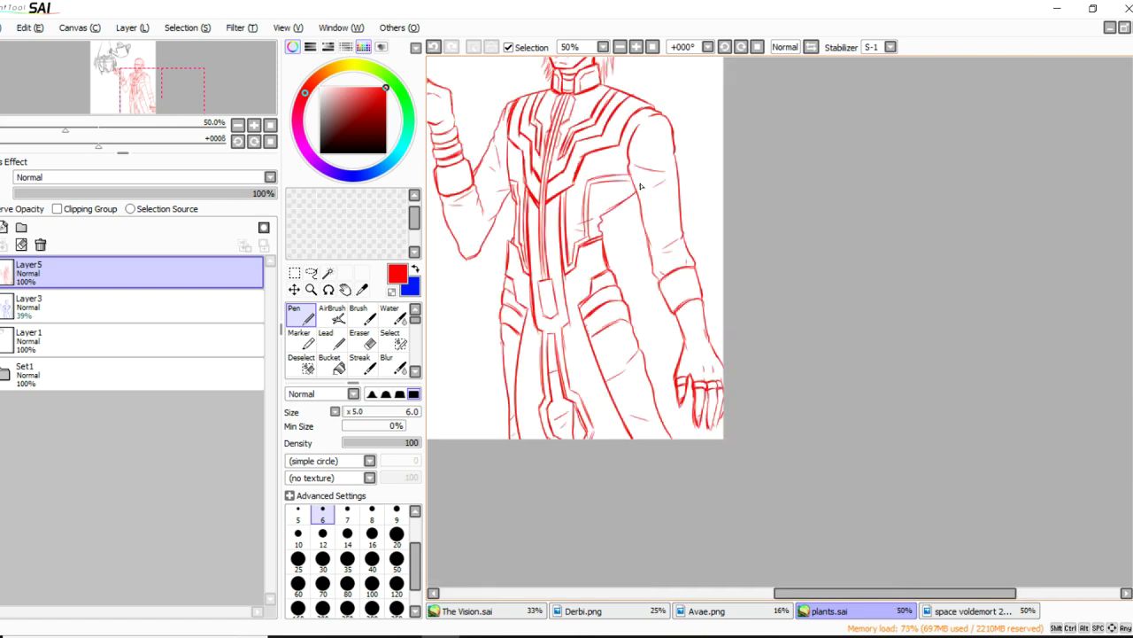
Lasso the whole lowered arm with its hand, rotate it slightly and shift it inward toward the body.
scroll(641, 185, up, 1)
key(a)
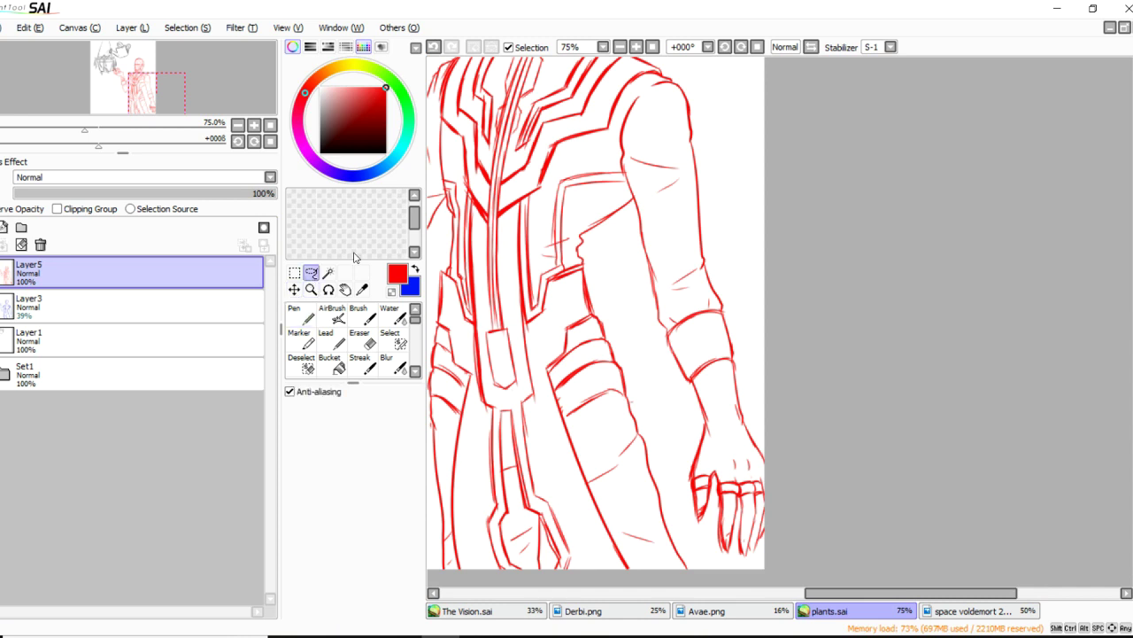
drag(663, 84, 666, 84)
key(ctrl+d)
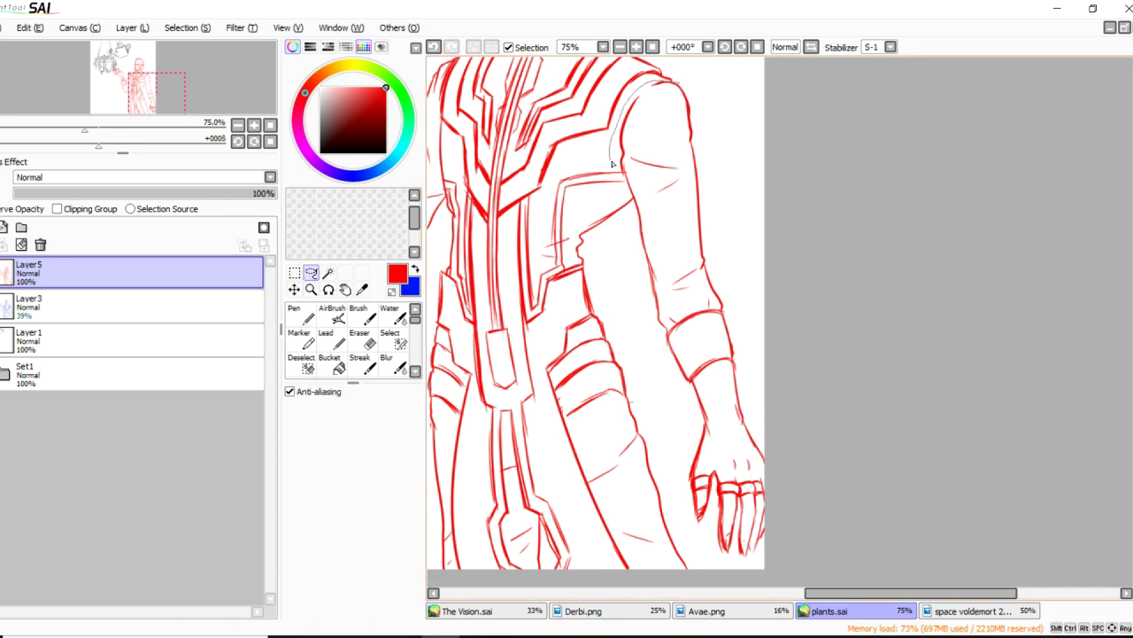
drag(635, 214, 679, 452)
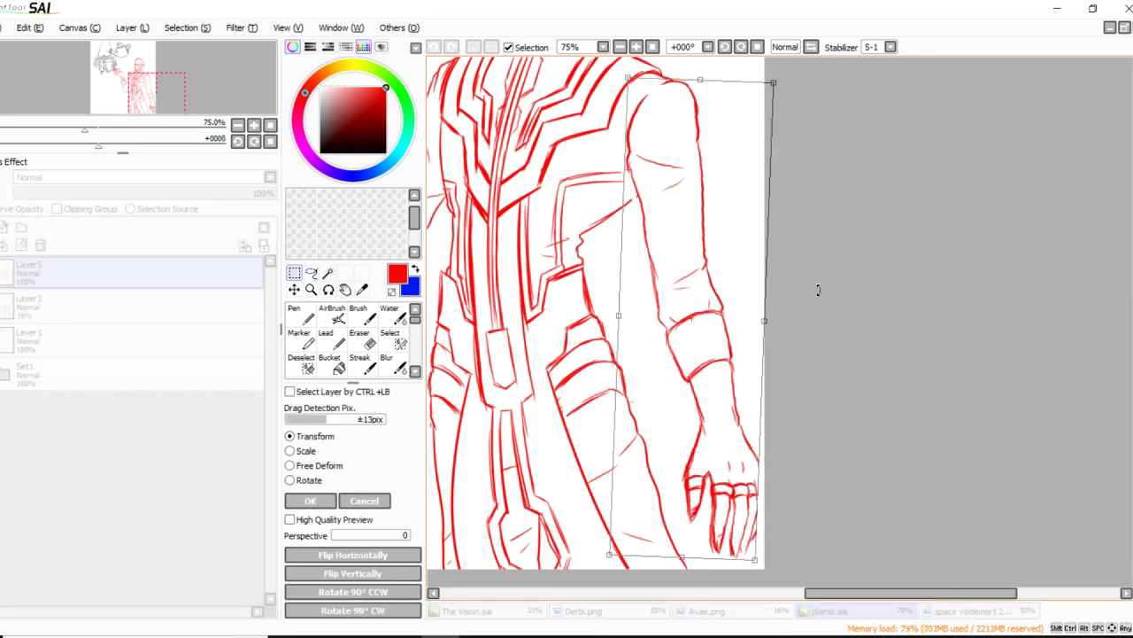
drag(718, 291, 712, 293)
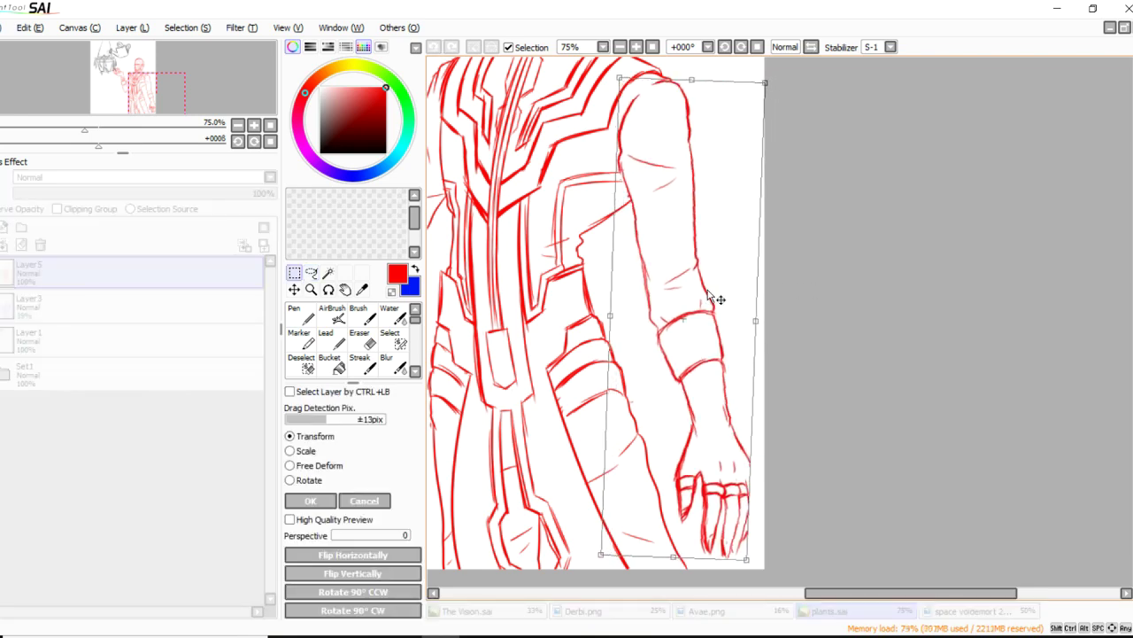
Fine-tune the lowered arm's rotation and position against the shoulder and apply the transform.
scroll(739, 310, down, 3)
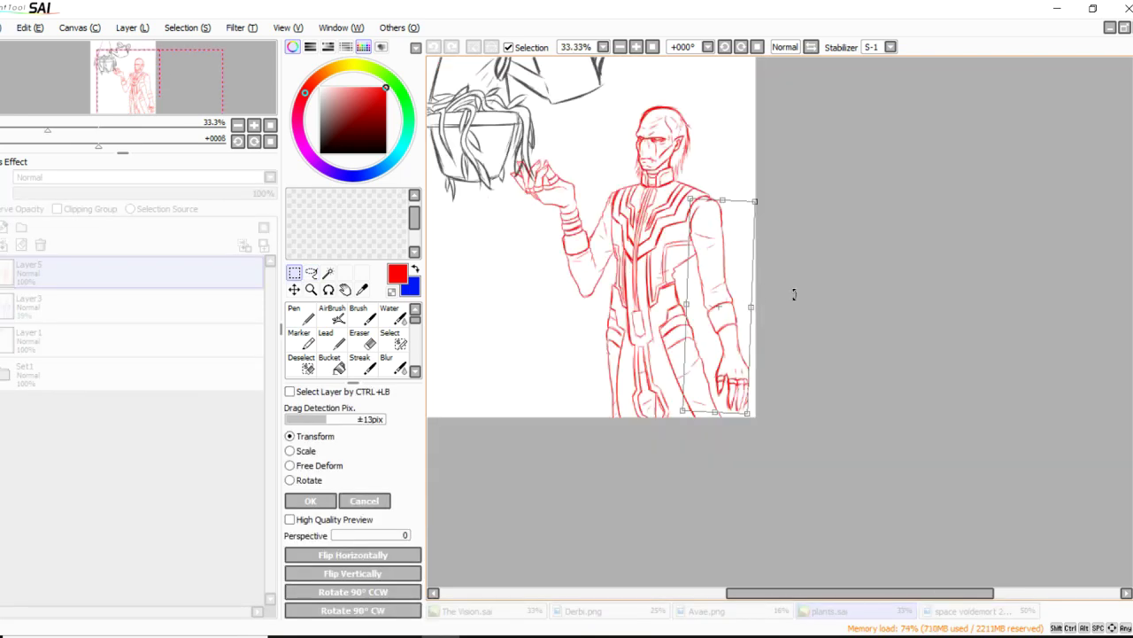
scroll(748, 267, up, 5)
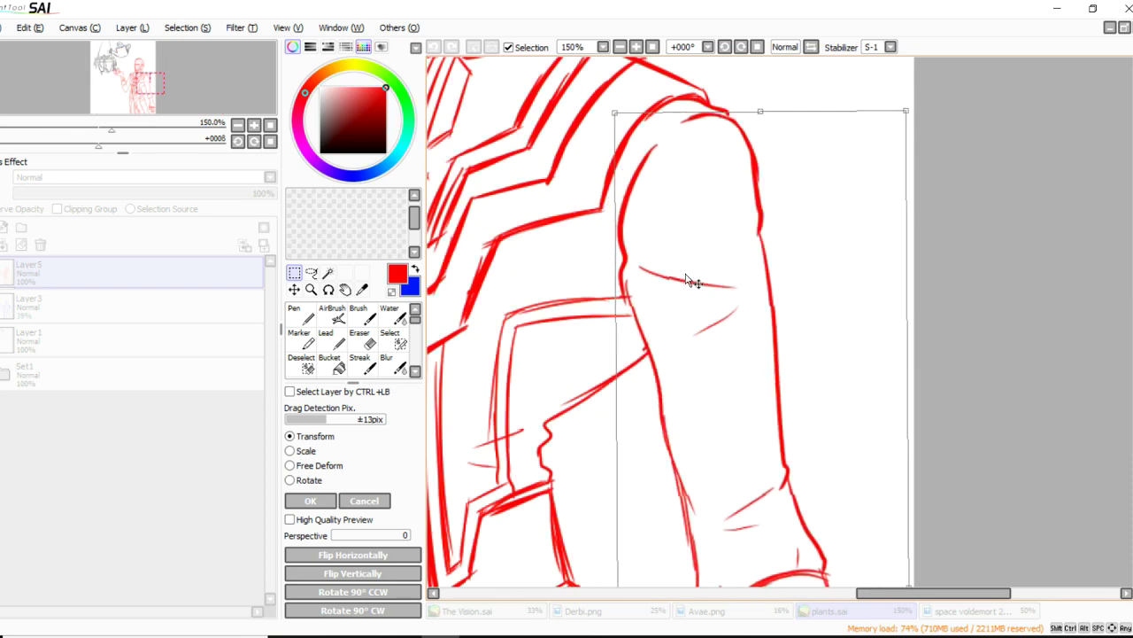
scroll(690, 281, down, 2)
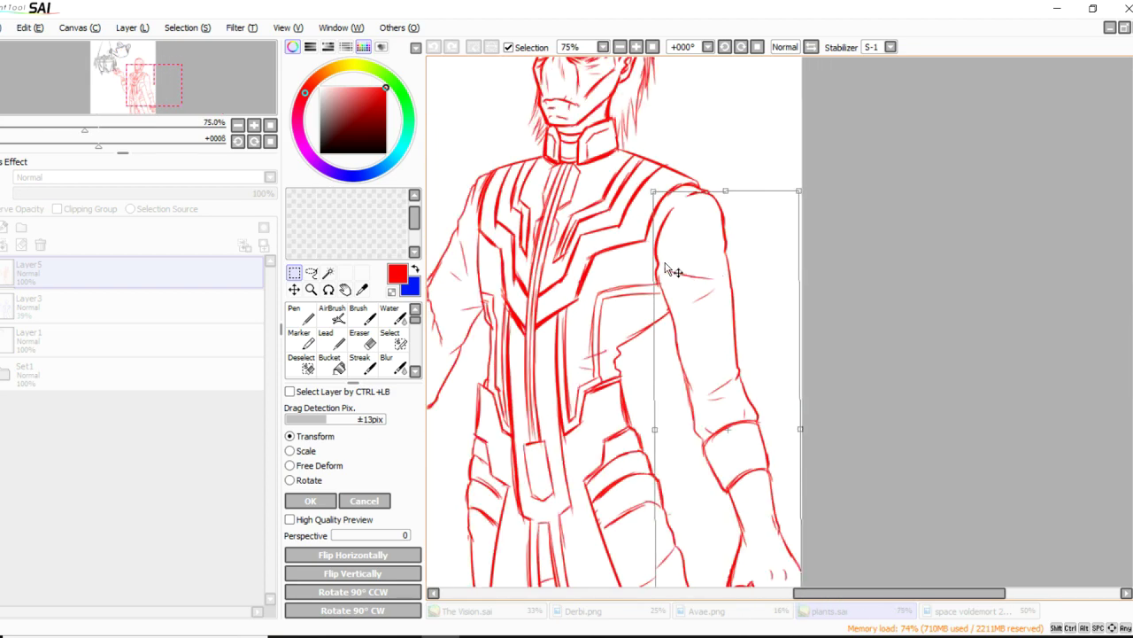
scroll(695, 292, up, 3)
scroll(706, 292, down, 6)
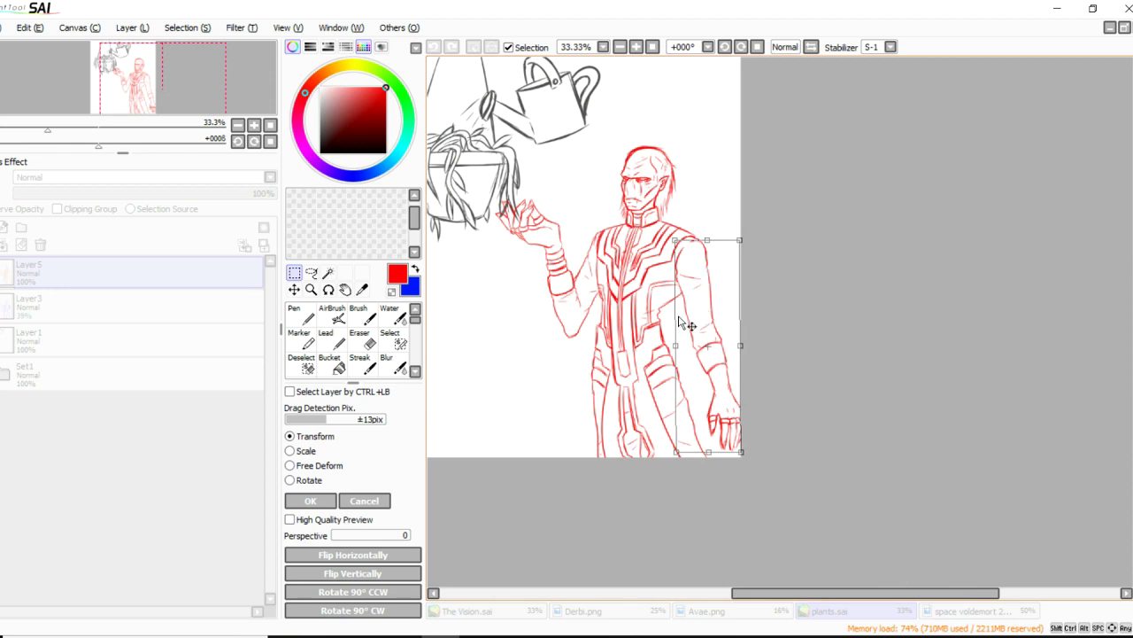
scroll(655, 301, up, 2)
scroll(730, 332, down, 1)
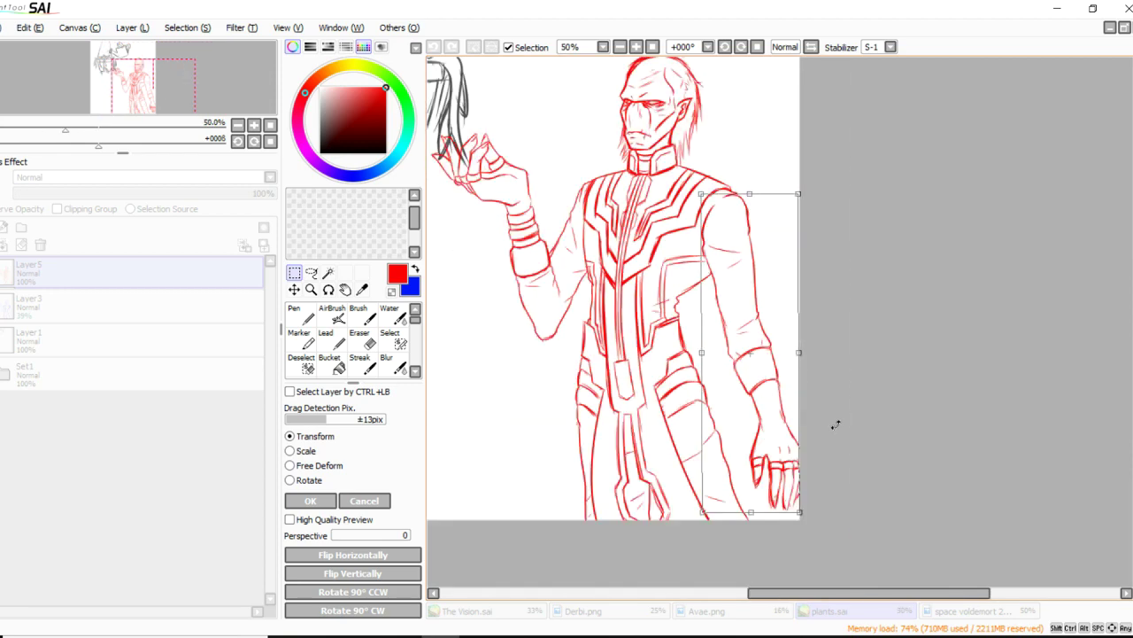
scroll(718, 274, up, 2)
scroll(731, 234, up, 1)
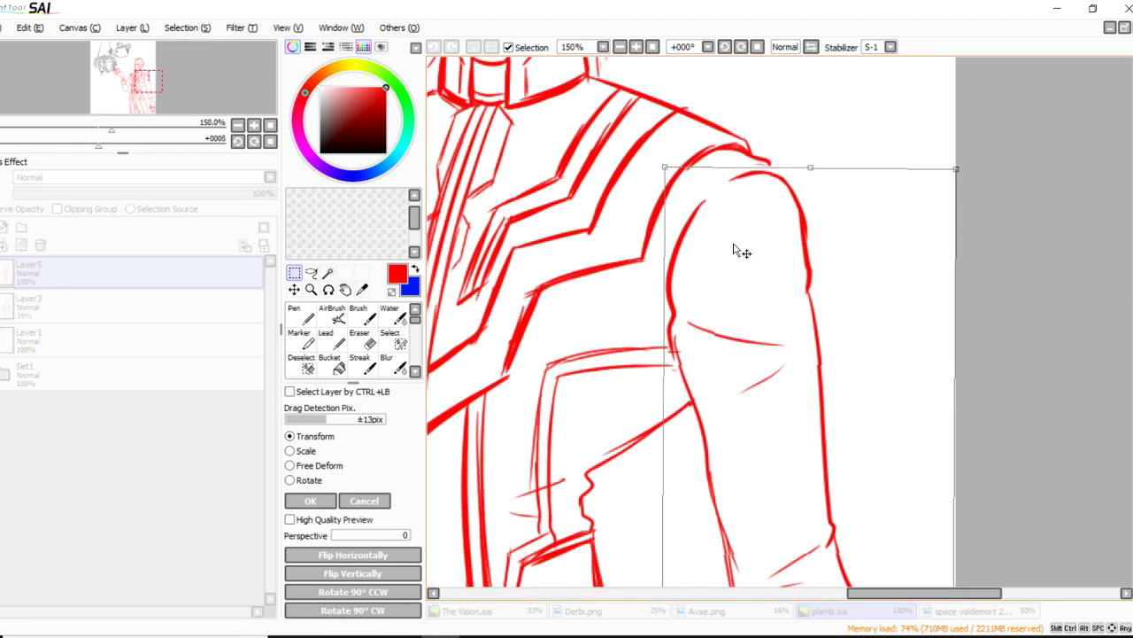
scroll(735, 248, down, 3)
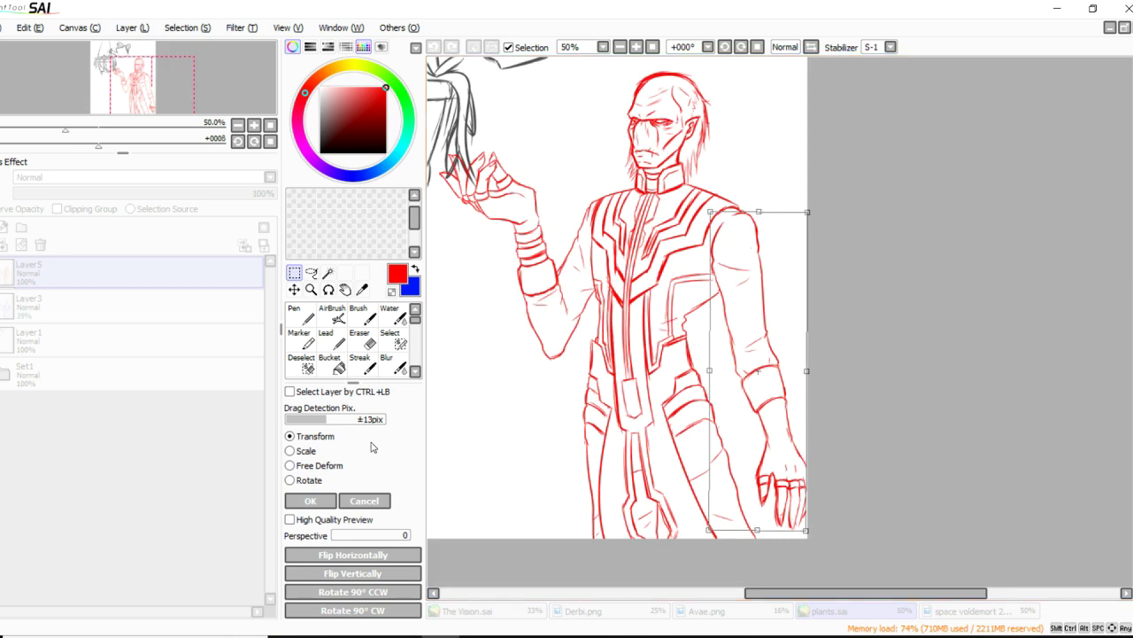
click(310, 500)
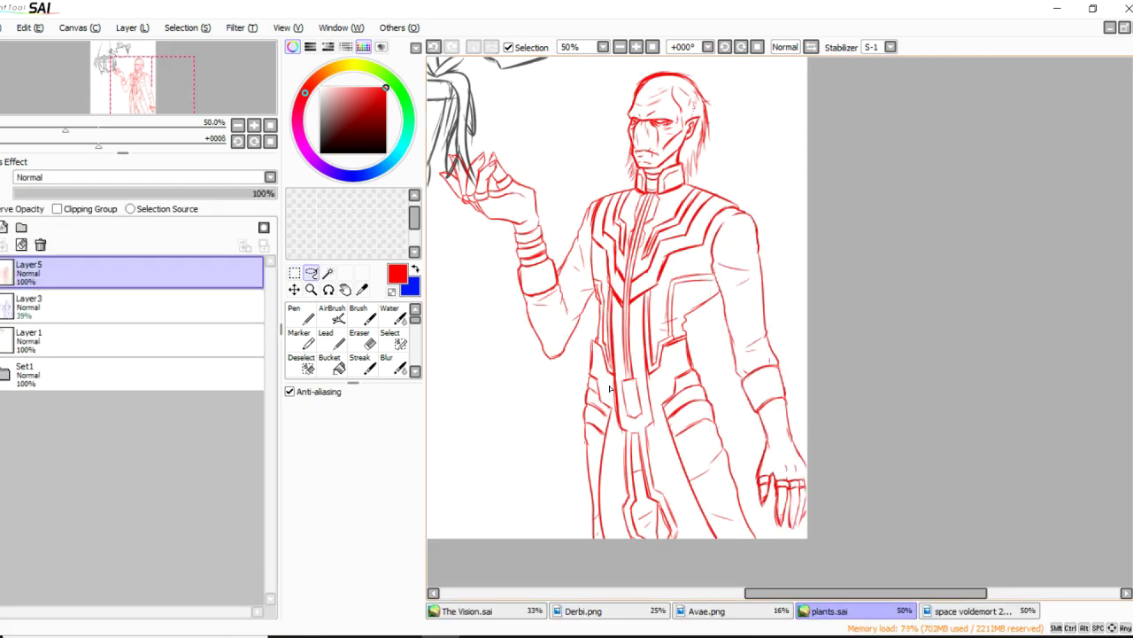
Complete the outer edge of the lowered hand and add tendon and knuckle lines with the Pen tool.
scroll(774, 432, up, 4)
scroll(824, 463, down, 3)
scroll(824, 463, up, 3)
click(297, 311)
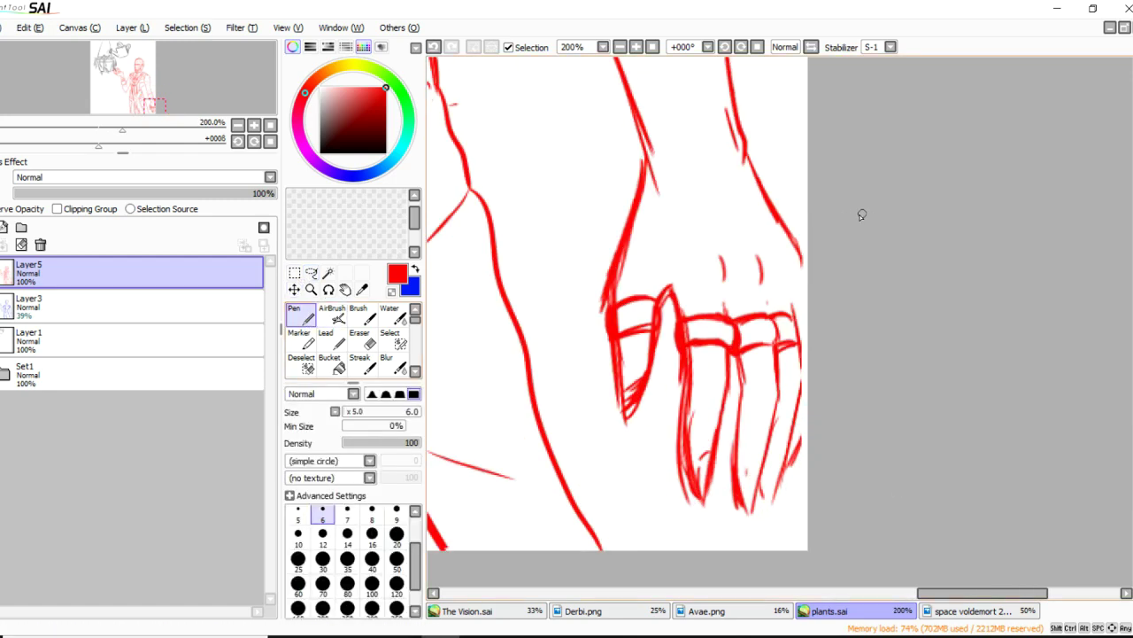
scroll(859, 212, down, 1)
mouse_move(678, 236)
mouse_down()
mouse_move(656, 296)
mouse_move(660, 319)
mouse_up()
key(ctrl+z)
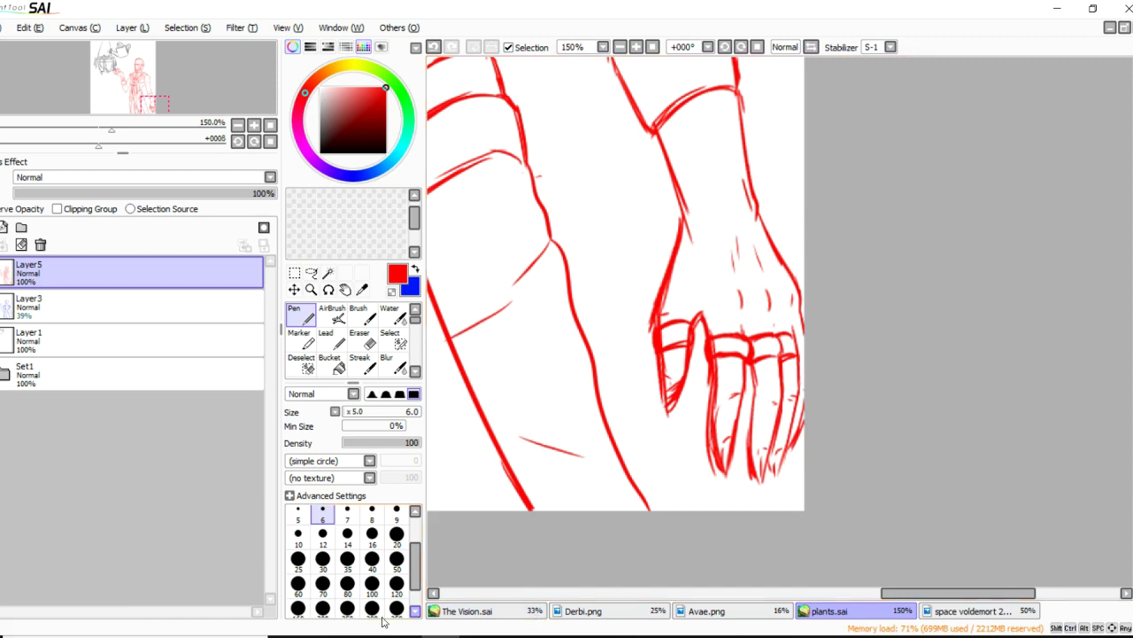
Lasso the lowered forearm and hand, shorten them slightly from the fingertips upward, and apply the transform.
scroll(636, 192, down, 4)
scroll(636, 192, up, 3)
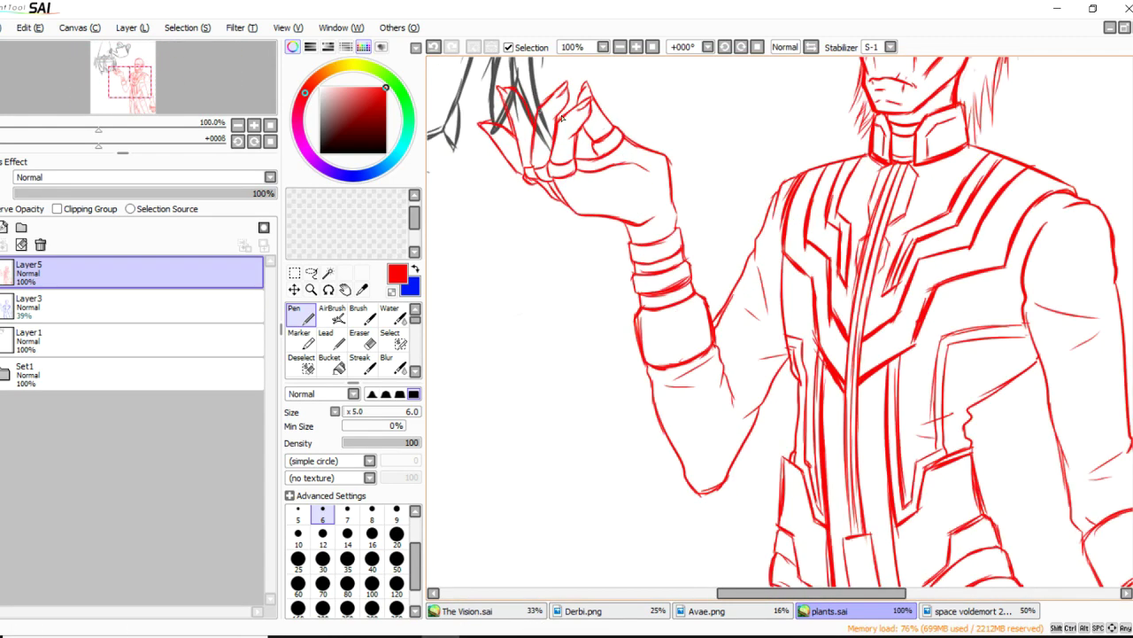
scroll(639, 177, down, 3)
scroll(829, 363, up, 4)
scroll(847, 331, down, 4)
scroll(783, 111, up, 2)
key(l)
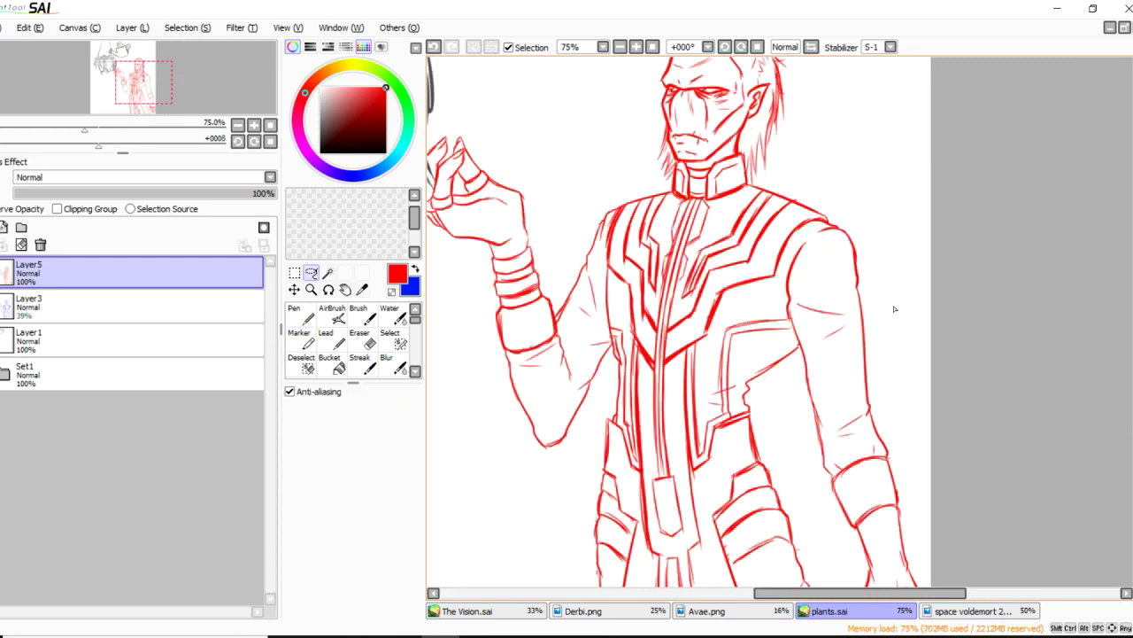
scroll(903, 343, down, 2)
scroll(895, 375, down, 1)
drag(894, 311, 889, 304)
key(ctrl+t)
drag(881, 555, 877, 543)
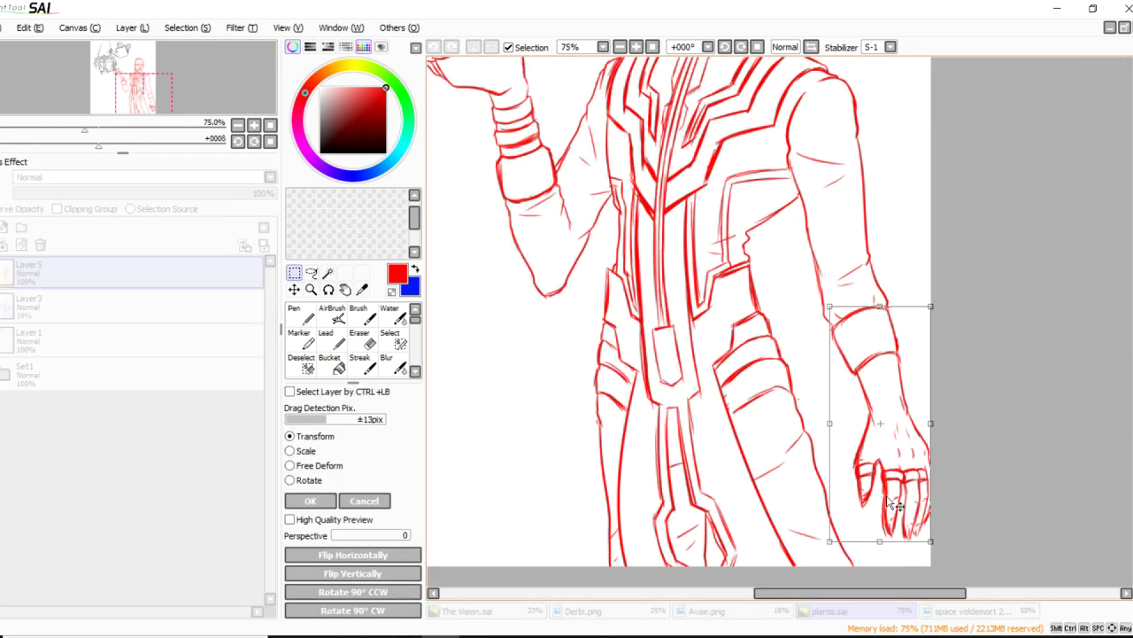
click(311, 501)
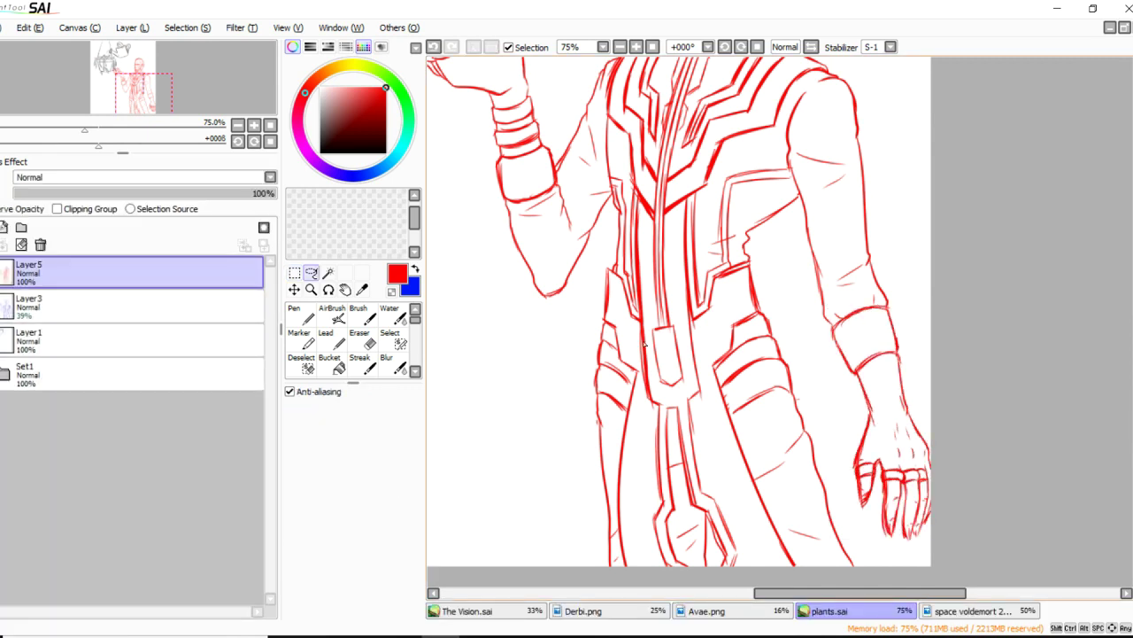
Select the watering can on Layer1 and scale it down slightly with a transform.
scroll(993, 274, up, 5)
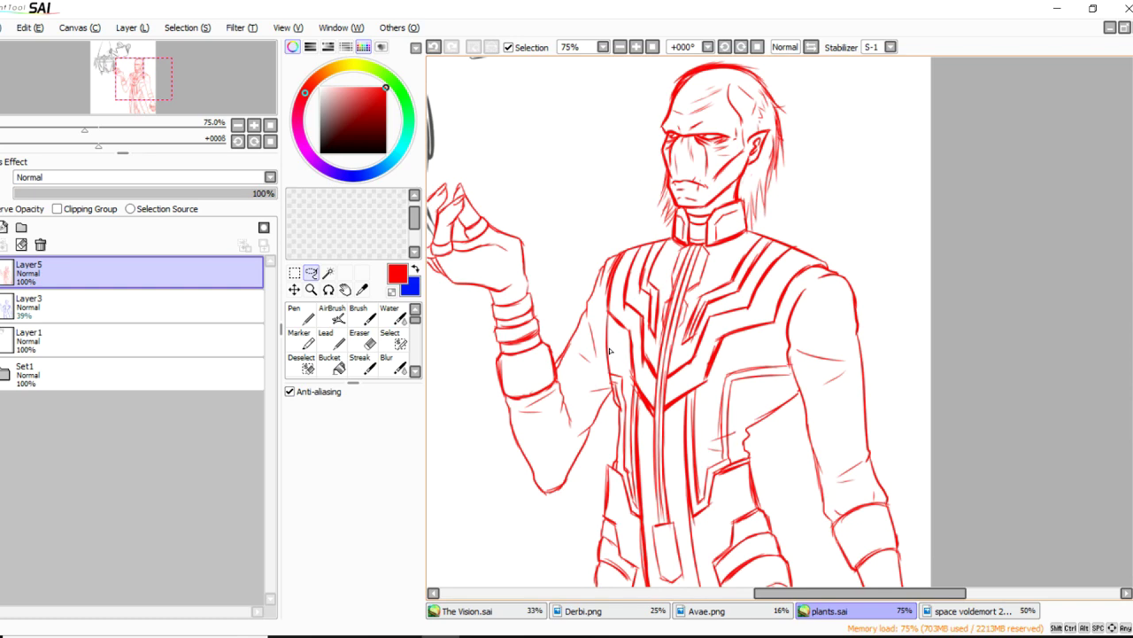
drag(885, 595, 881, 595)
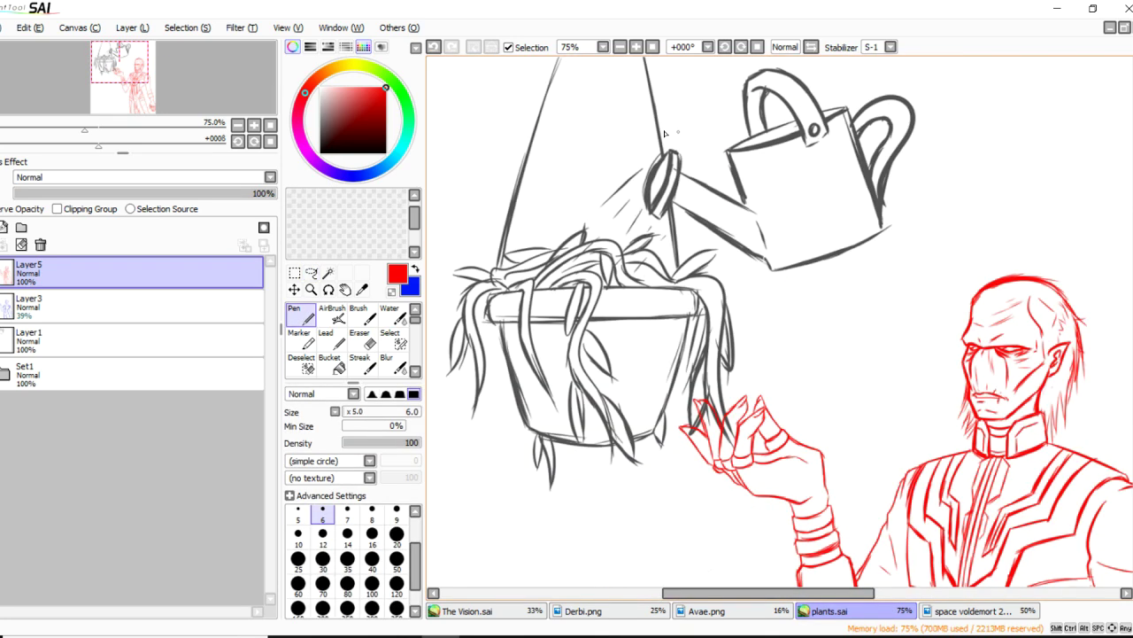
scroll(749, 217, down, 1)
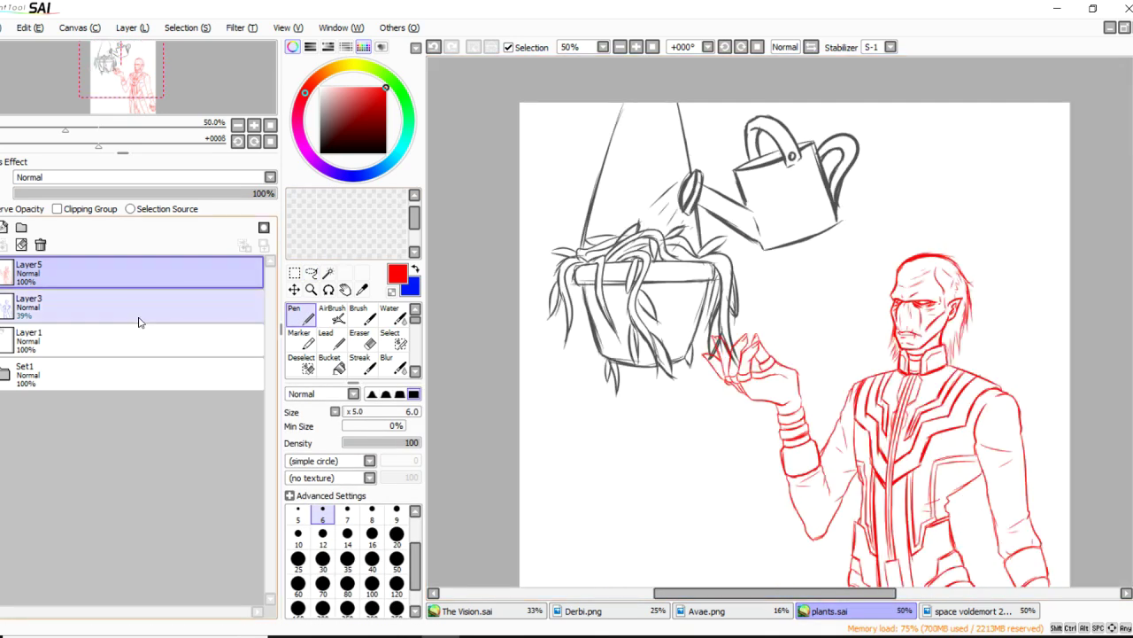
click(133, 341)
click(295, 272)
key(ctrl+t)
drag(760, 232, 761, 220)
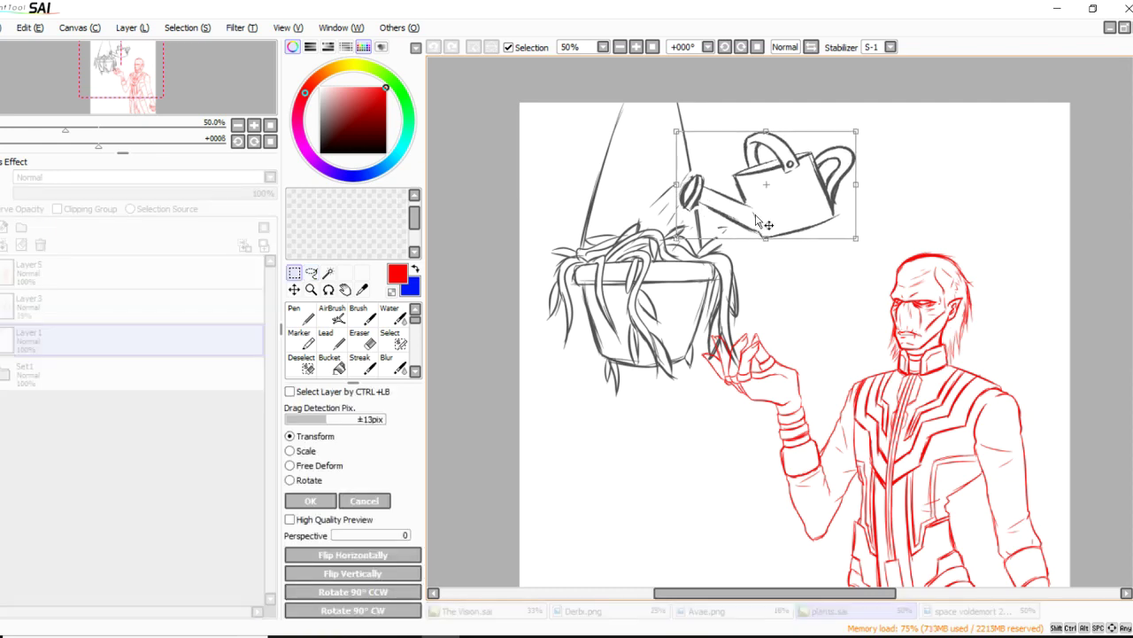
drag(855, 183, 850, 182)
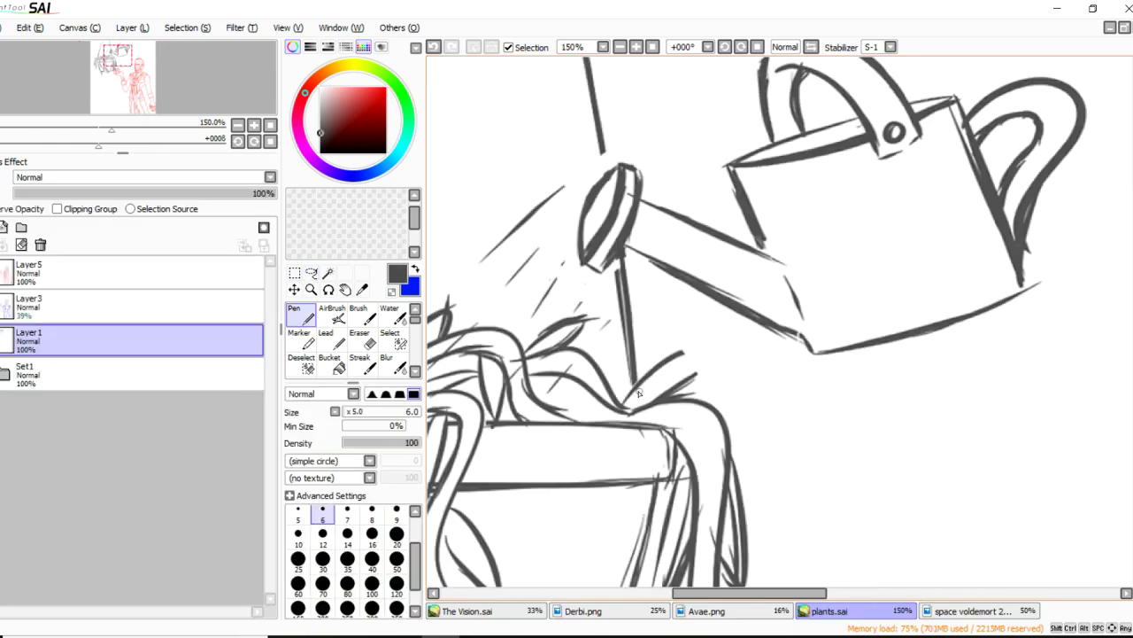
Draw an upright leaf in dark gray where the vine bends over the pot's rim, near the cord's base.
drag(620, 398, 704, 343)
key(ctrl+z)
drag(630, 395, 709, 348)
drag(641, 369, 728, 341)
key(ctrl+z)
drag(693, 384, 725, 345)
drag(727, 343, 693, 375)
scroll(685, 339, down, 3)
scroll(731, 445, up, 1)
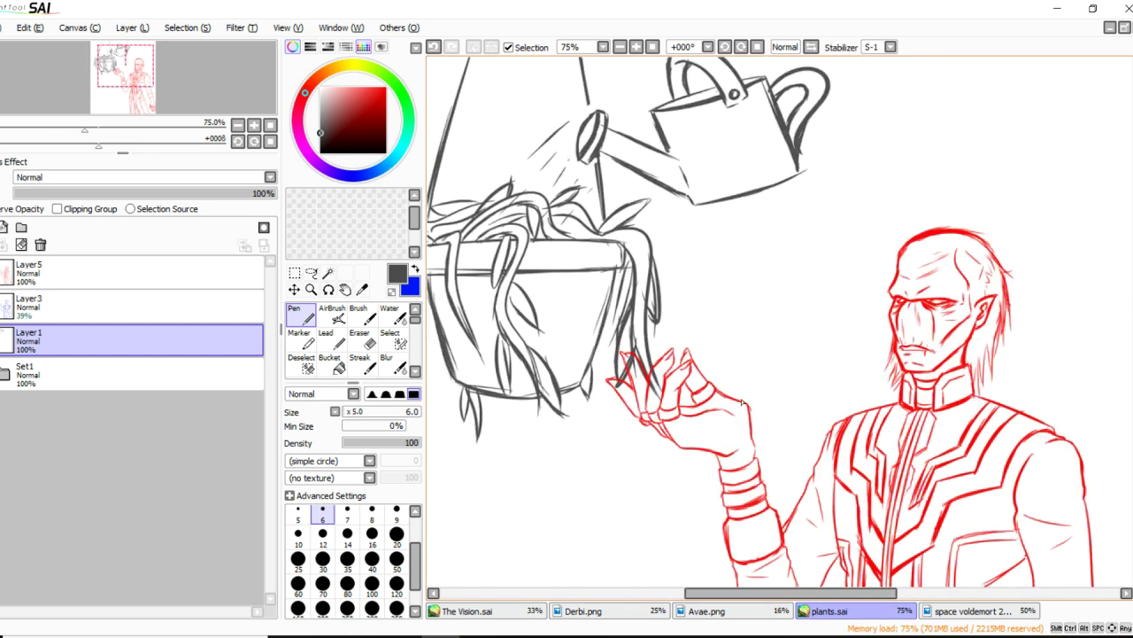
Set the pen size to 14 and redraw the hanging cords of the plant pot.
scroll(879, 316, up, 1)
scroll(879, 316, up, 1)
scroll(864, 336, down, 1)
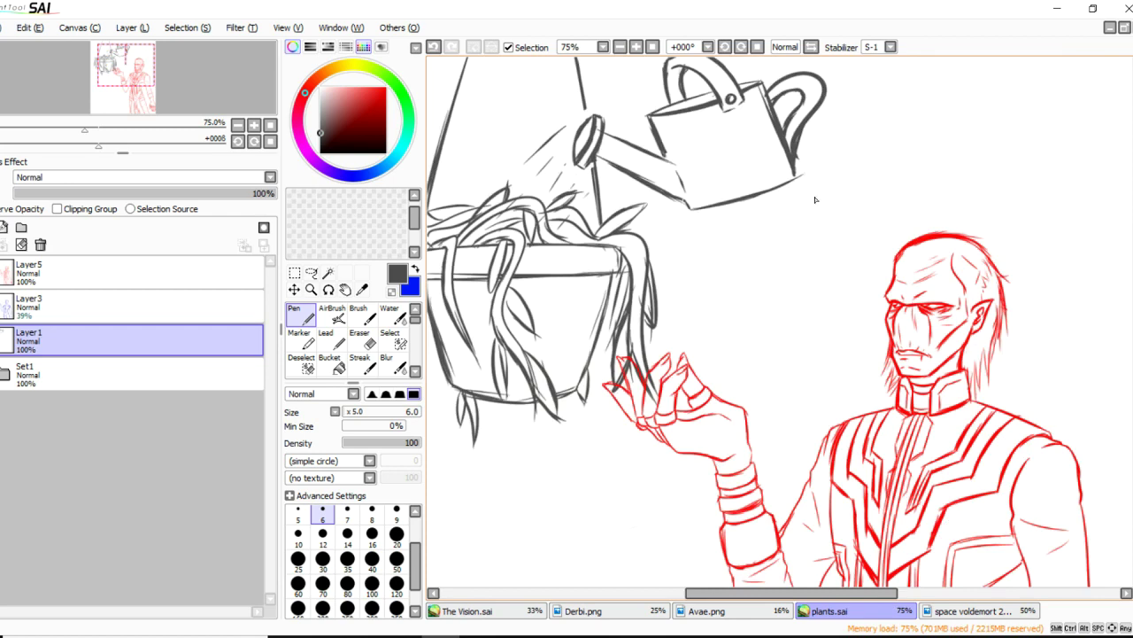
scroll(813, 197, down, 1)
scroll(706, 116, up, 1)
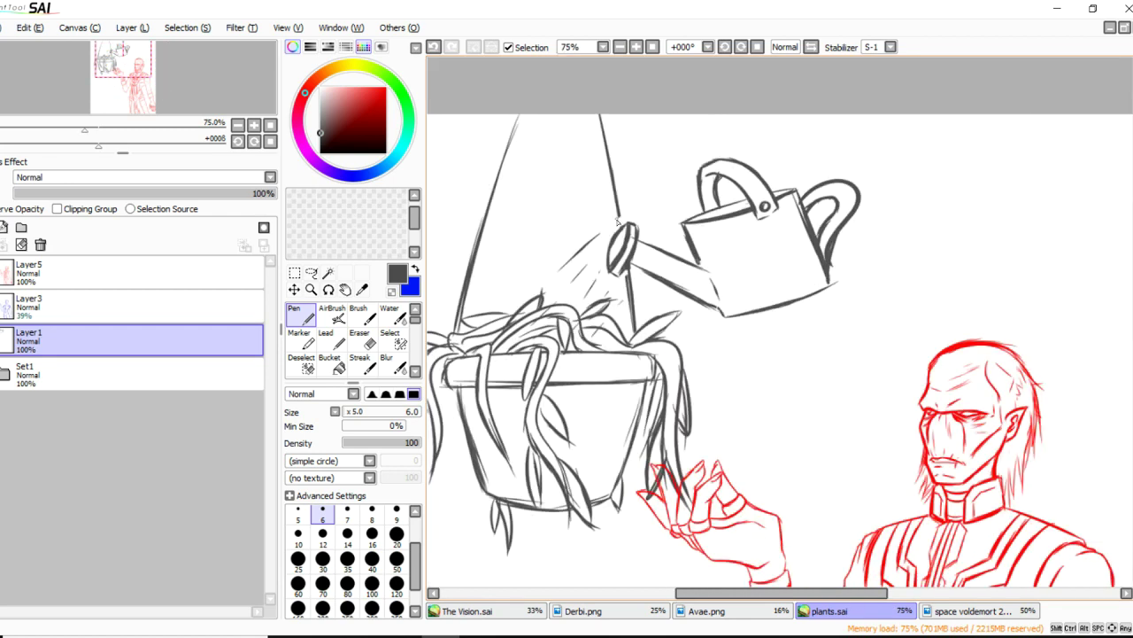
click(347, 533)
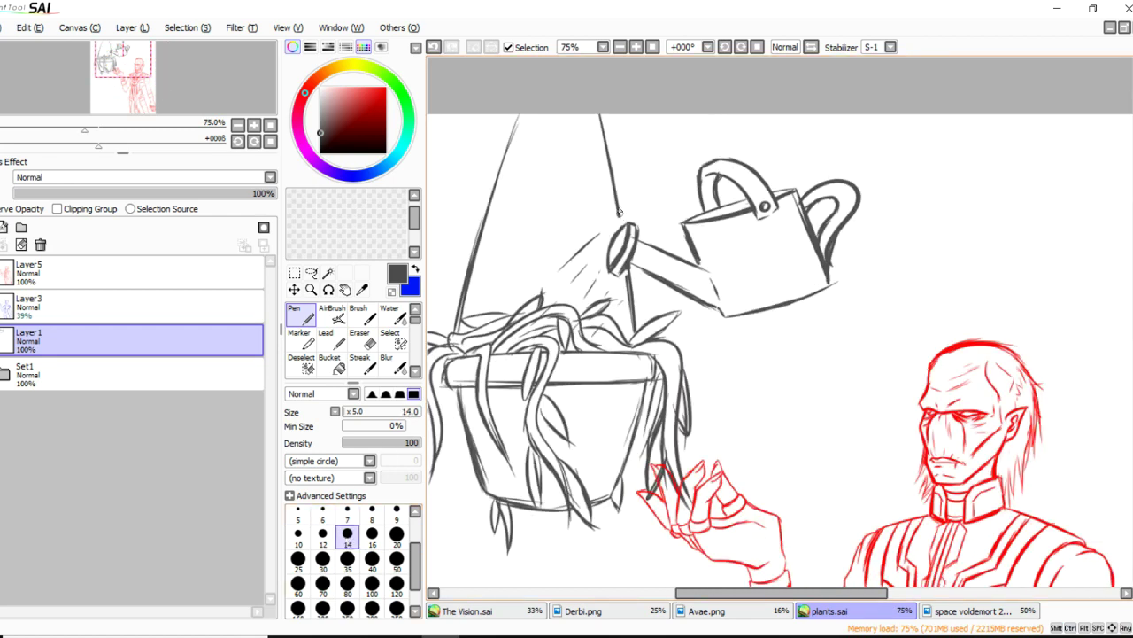
key(ctrl+z)
drag(617, 197, 635, 337)
key(ctrl+z)
key(ctrl+z)
drag(526, 105, 465, 241)
key(e)
scroll(662, 380, down, 2)
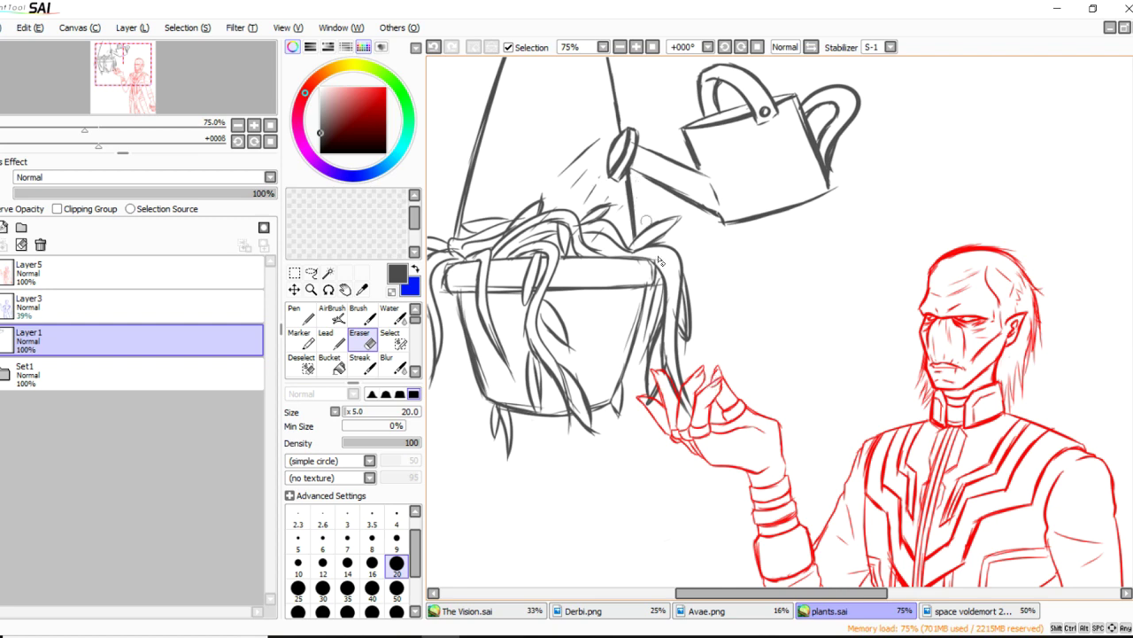
mouse_move(690, 399)
mouse_down()
mouse_move(685, 390)
mouse_move(692, 405)
mouse_up()
key(ctrl+z)
key(ctrl+z)
scroll(715, 387, down, 2)
scroll(715, 379, up, 1)
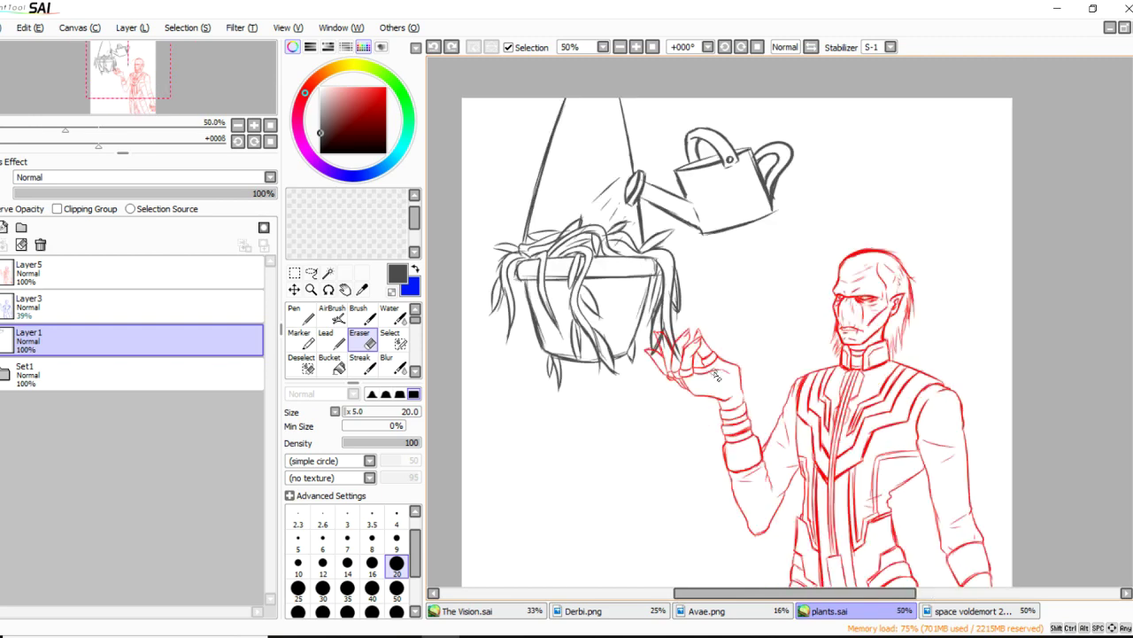
Erase the vine and pot lines on Layer1 that run through the fingers and palm of the raised hand.
scroll(715, 380, up, 2)
mouse_move(711, 257)
mouse_down()
mouse_move(691, 239)
mouse_move(709, 294)
mouse_move(690, 305)
mouse_move(718, 305)
mouse_move(689, 300)
mouse_move(721, 339)
mouse_up()
mouse_move(702, 232)
mouse_down()
mouse_move(719, 273)
mouse_move(711, 248)
mouse_move(679, 250)
mouse_up()
key(ctrl+z)
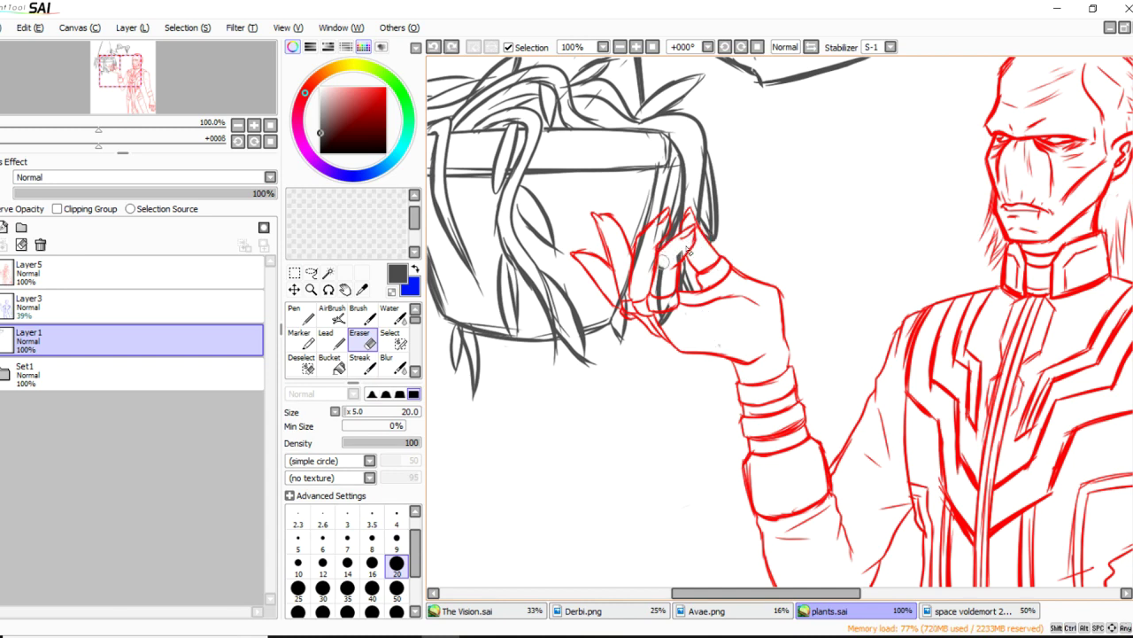
drag(668, 324, 672, 298)
drag(657, 217, 647, 245)
key(ctrl+z)
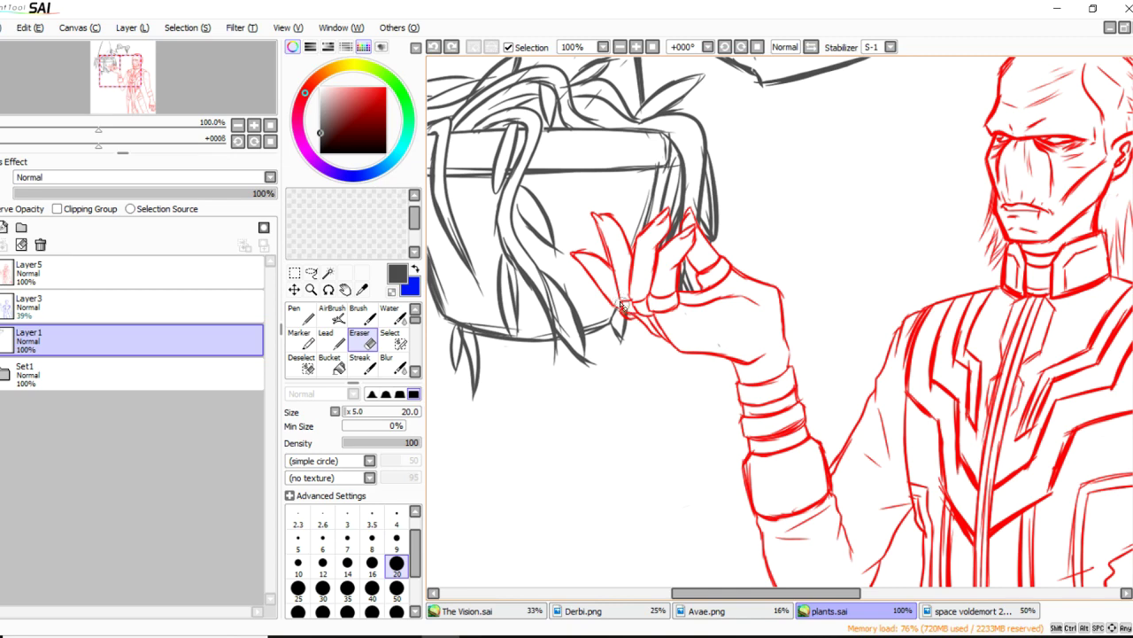
drag(655, 299, 670, 297)
scroll(687, 300, down, 4)
scroll(700, 255, up, 4)
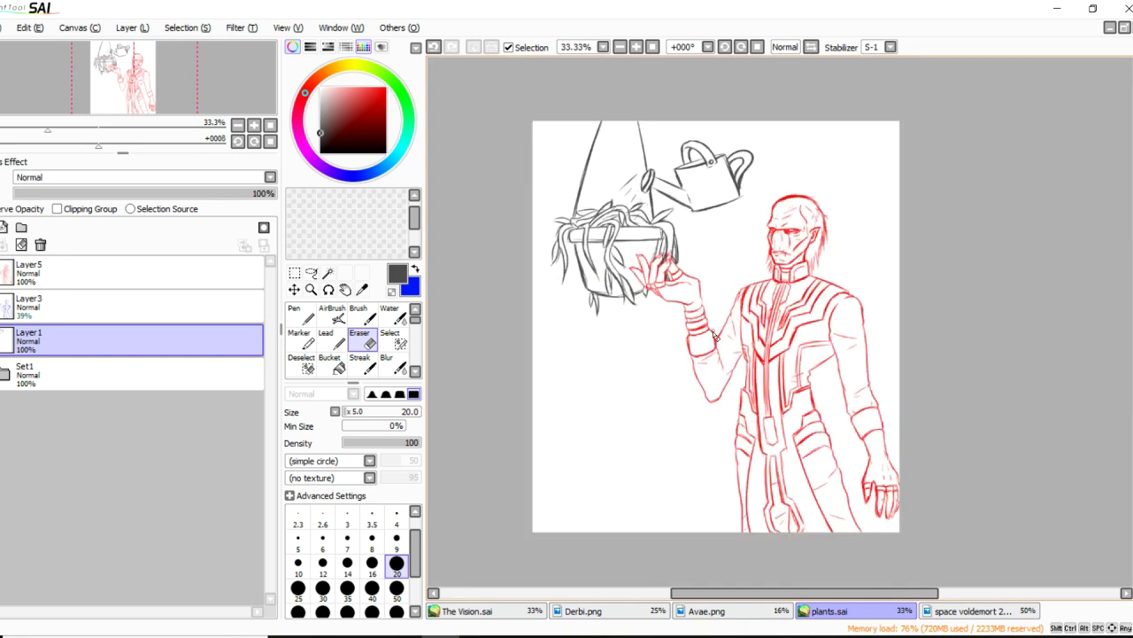
scroll(700, 255, down, 1)
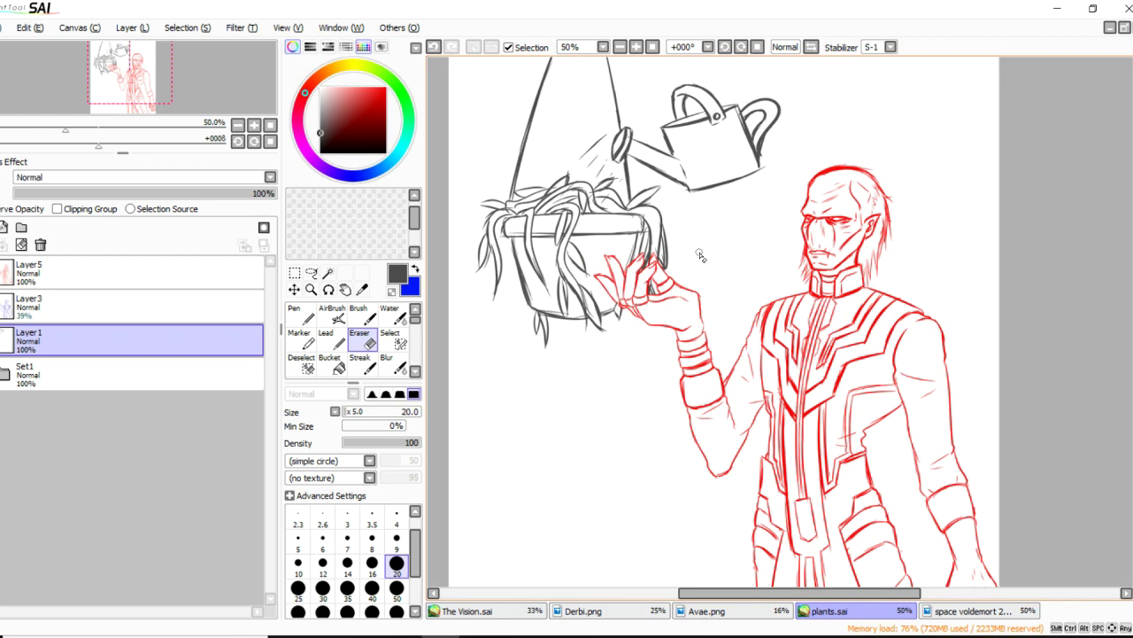
Lasso the character's head and hair on Layer5 and start transforming the selection.
scroll(885, 260, up, 2)
click(133, 272)
click(312, 273)
mouse_move(726, 73)
mouse_down()
mouse_move(739, 281)
mouse_move(891, 168)
mouse_up()
key(ctrl+d)
mouse_move(800, 38)
mouse_down()
mouse_move(684, 159)
mouse_move(694, 255)
mouse_up()
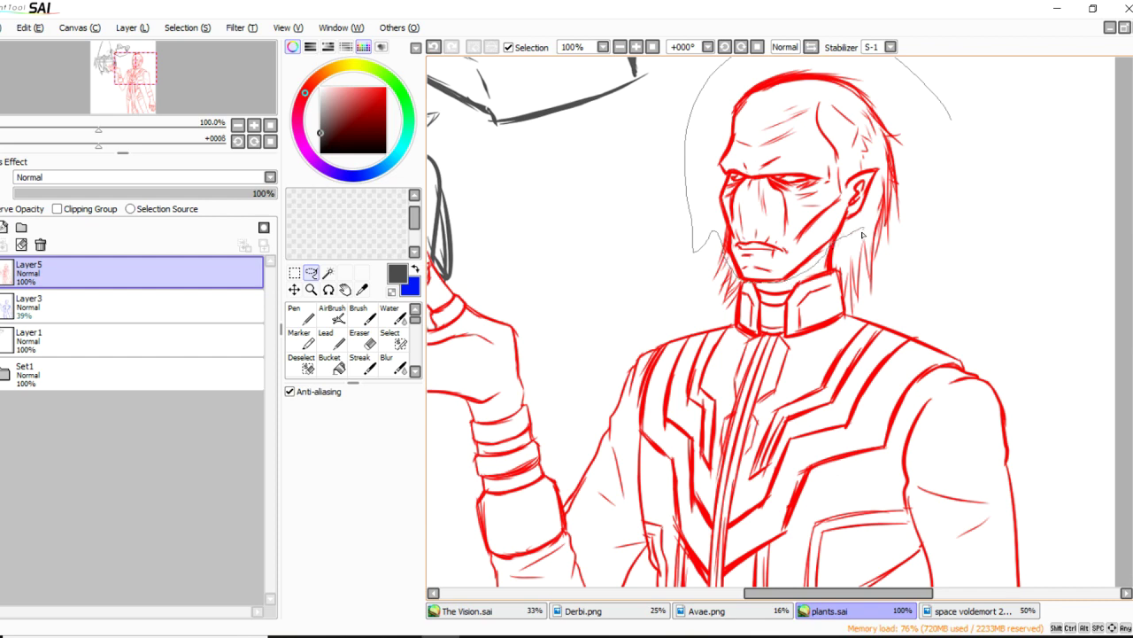
drag(903, 299, 953, 104)
key(ctrl+t)
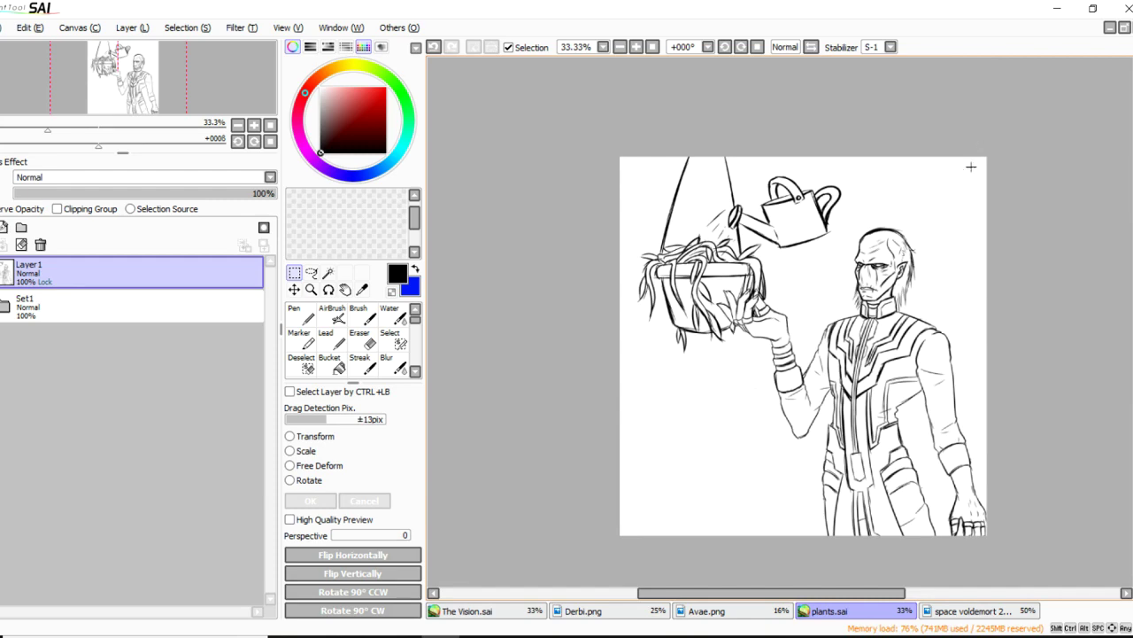
Trim the canvas to a rectangular selection that leaves off a narrow strip along the drawing's right edge, and clear the selection.
drag(812, 623, 549, 457)
scroll(781, 344, down, 1)
scroll(819, 201, up, 2)
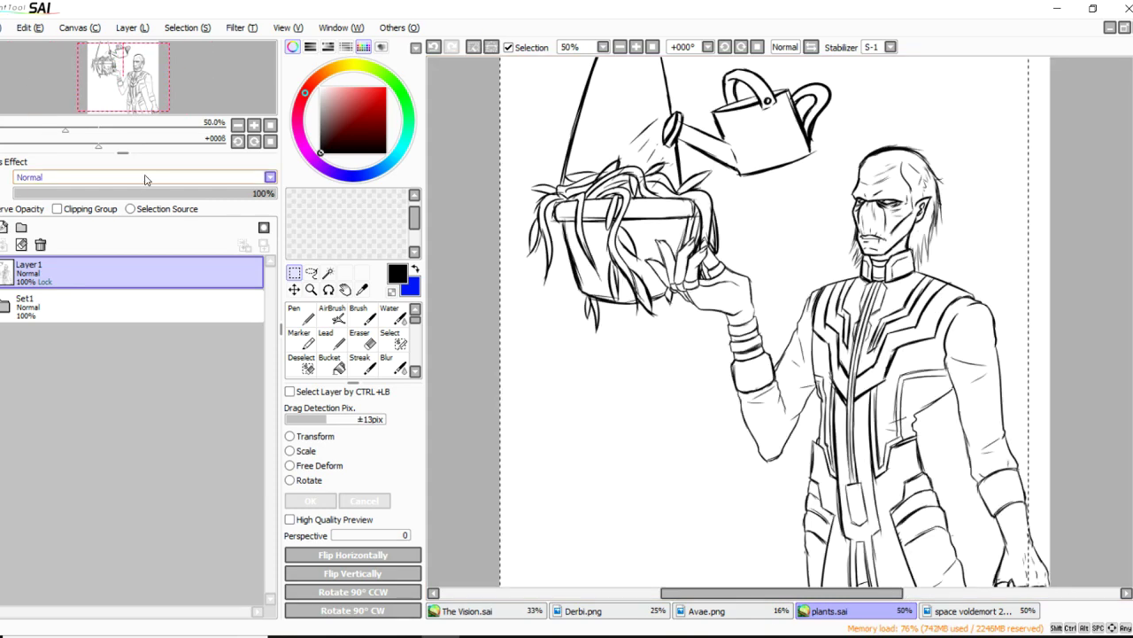
click(81, 28)
click(108, 81)
scroll(892, 242, down, 1)
drag(1132, 310, 1132, 460)
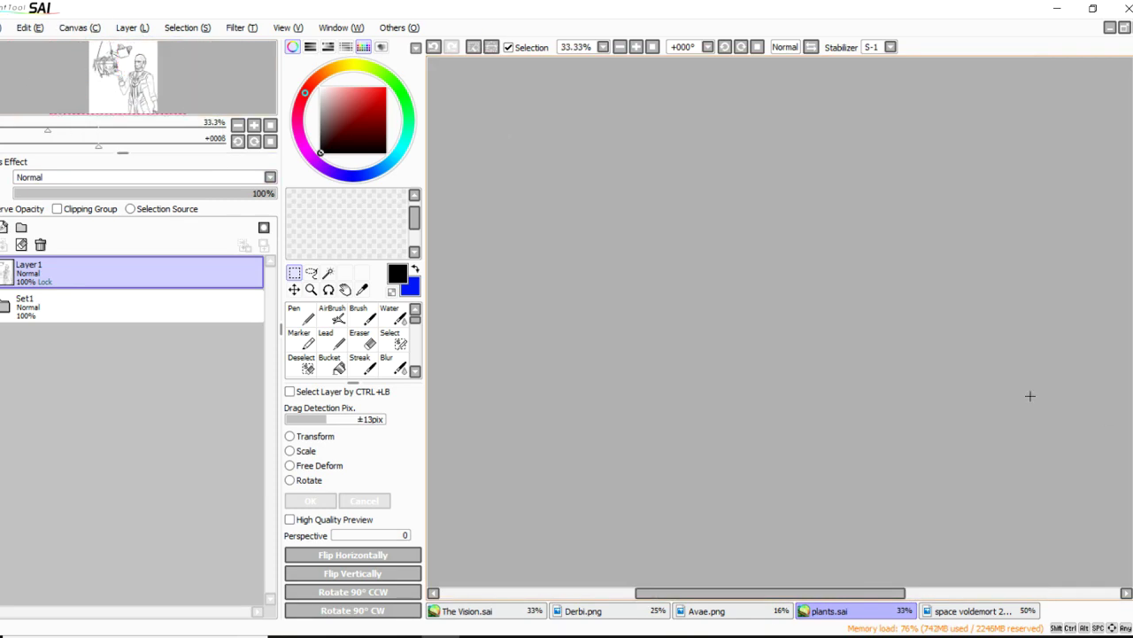
drag(781, 591, 859, 592)
drag(1131, 479, 1121, 356)
key(ctrl+d)
scroll(664, 216, down, 1)
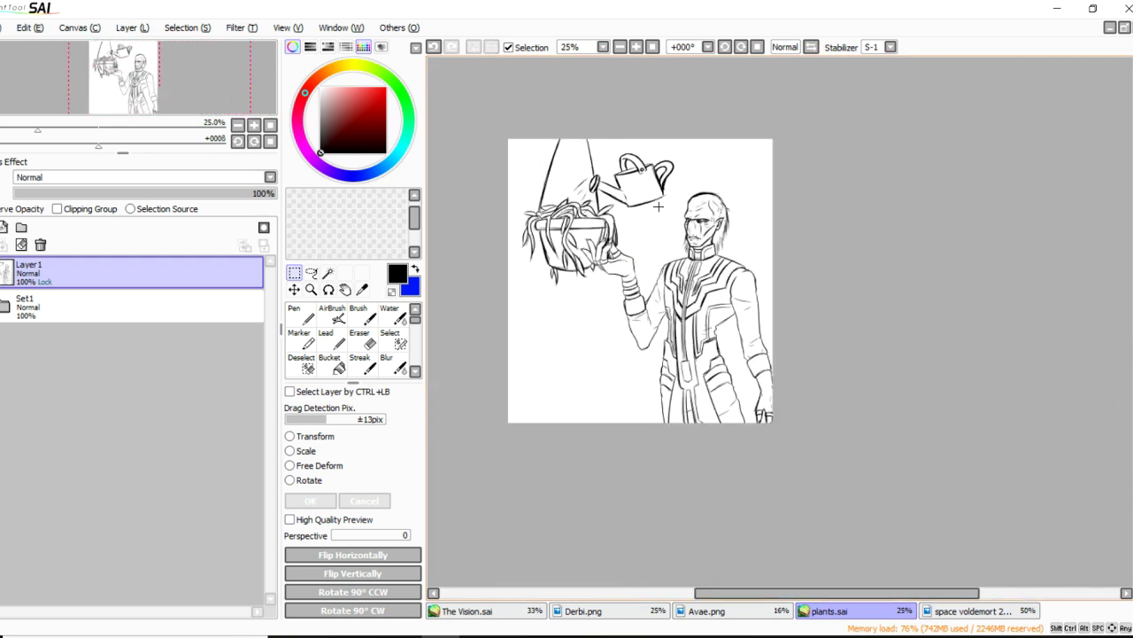
Turn off opacity preservation on Layer1, lower its opacity to 36% and add a new layer above it.
scroll(663, 215, up, 2)
click(19, 209)
drag(99, 195, 110, 200)
click(5, 227)
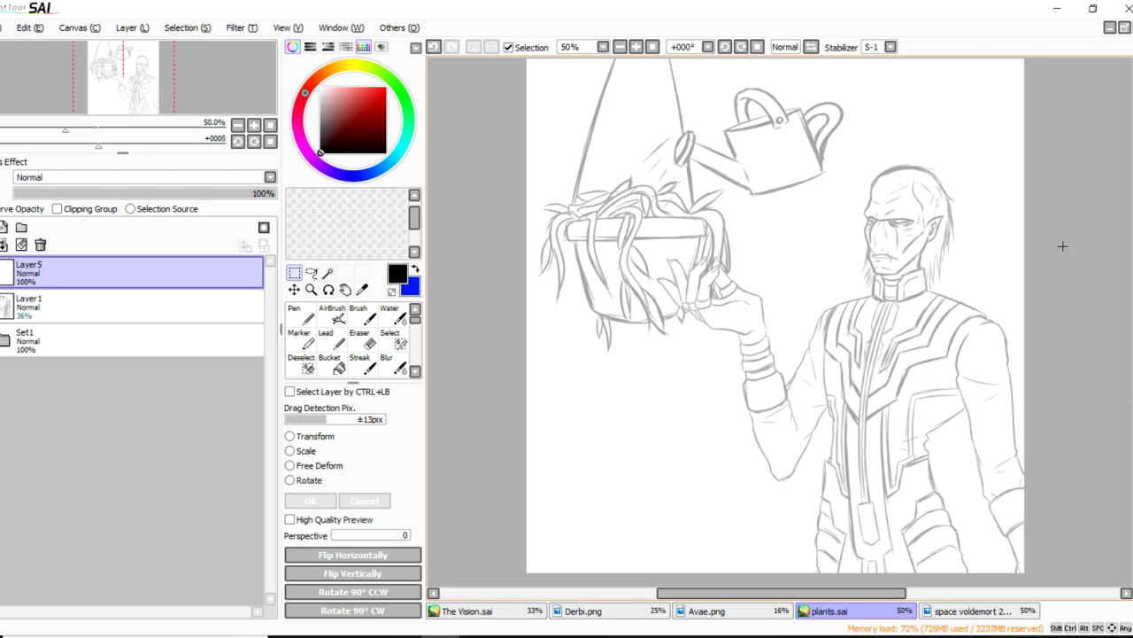
Ink the thin vertical creases along the character's nose and upper lip on Layer5 with the size 5 pen.
scroll(935, 213, up, 1)
scroll(732, 172, down, 1)
scroll(928, 294, up, 1)
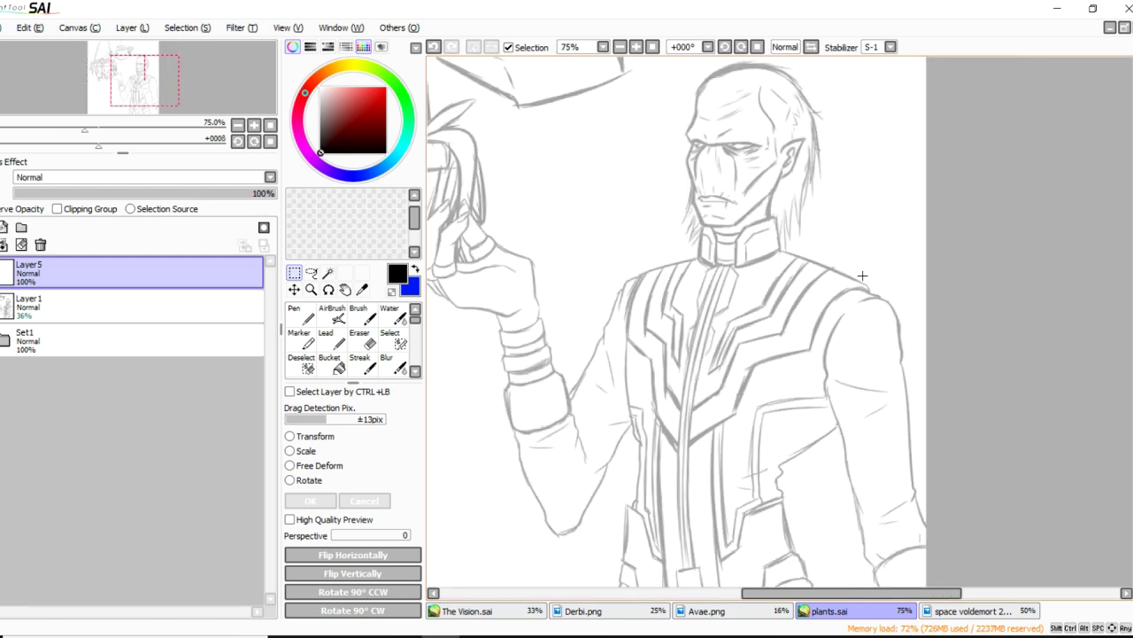
scroll(813, 229, down, 1)
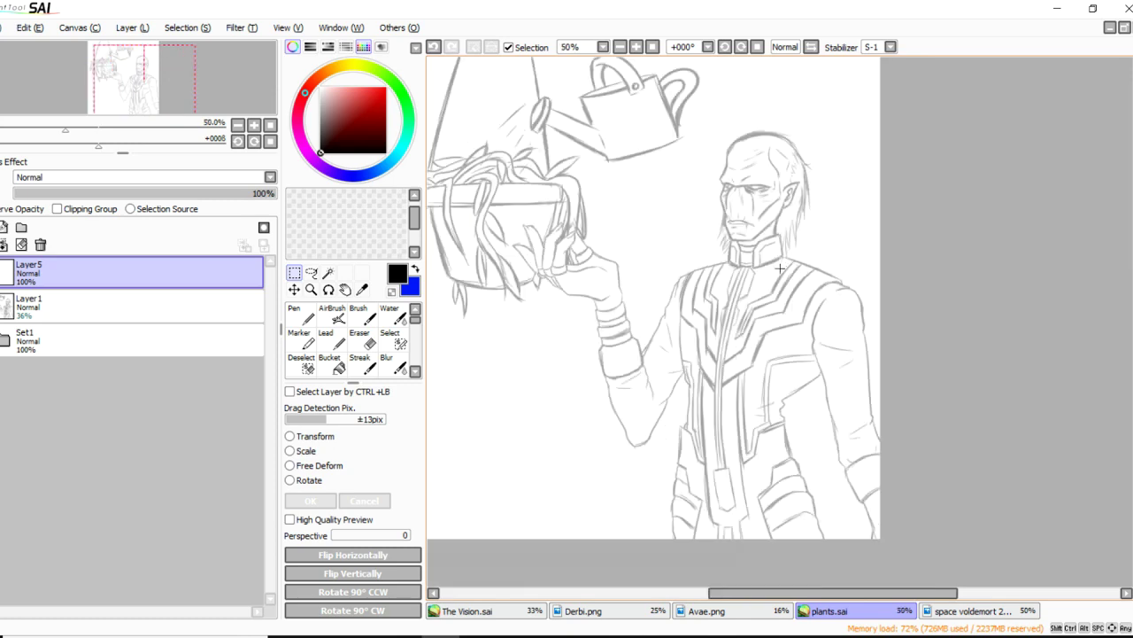
scroll(721, 248, up, 4)
click(301, 313)
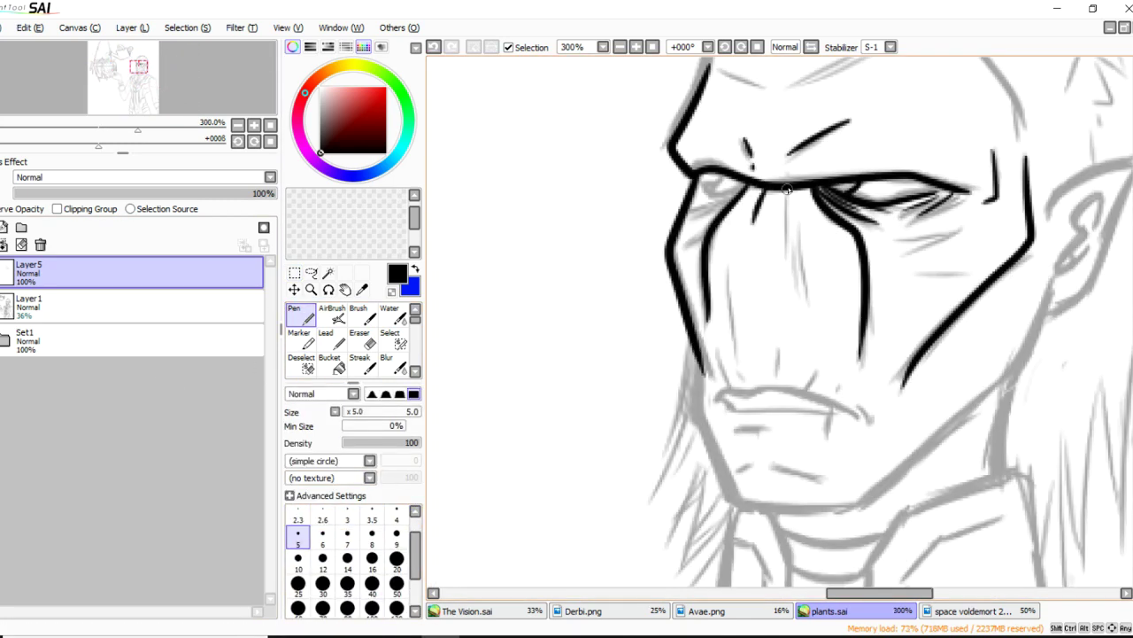
drag(787, 189, 787, 283)
drag(800, 222, 804, 288)
drag(800, 255, 798, 288)
mouse_move(727, 272)
mouse_down()
mouse_move(735, 376)
mouse_move(707, 408)
mouse_up()
key(ctrl+z)
Erase the overshooting lower end of the left cheek line with the size 20 eraser.
key(e)
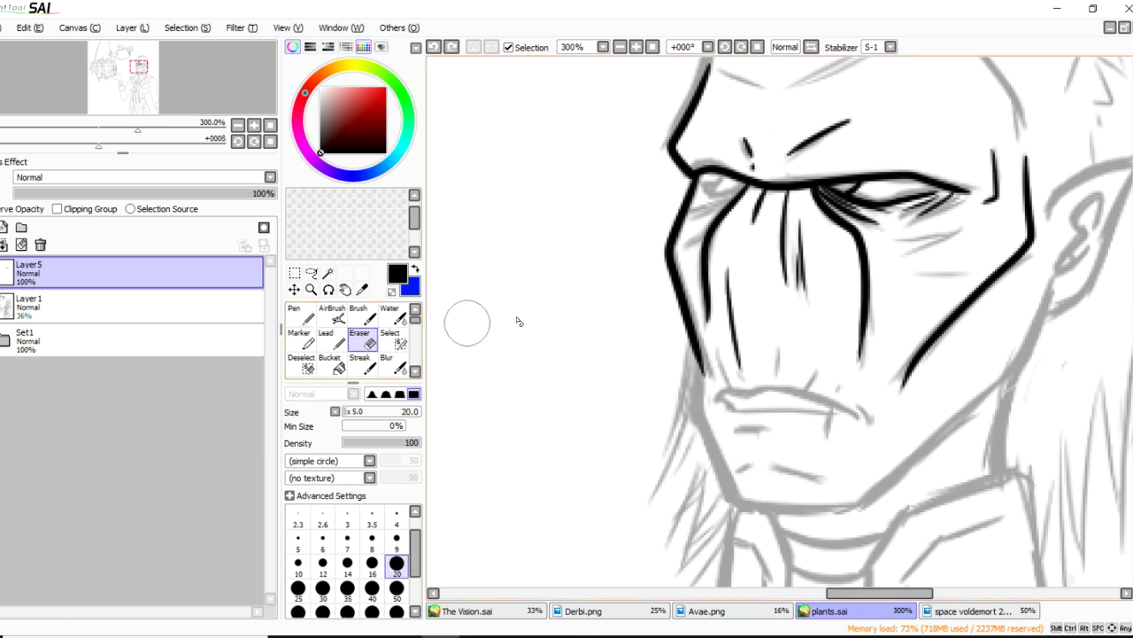
drag(655, 258, 689, 350)
key(ctrl+z)
drag(659, 277, 694, 379)
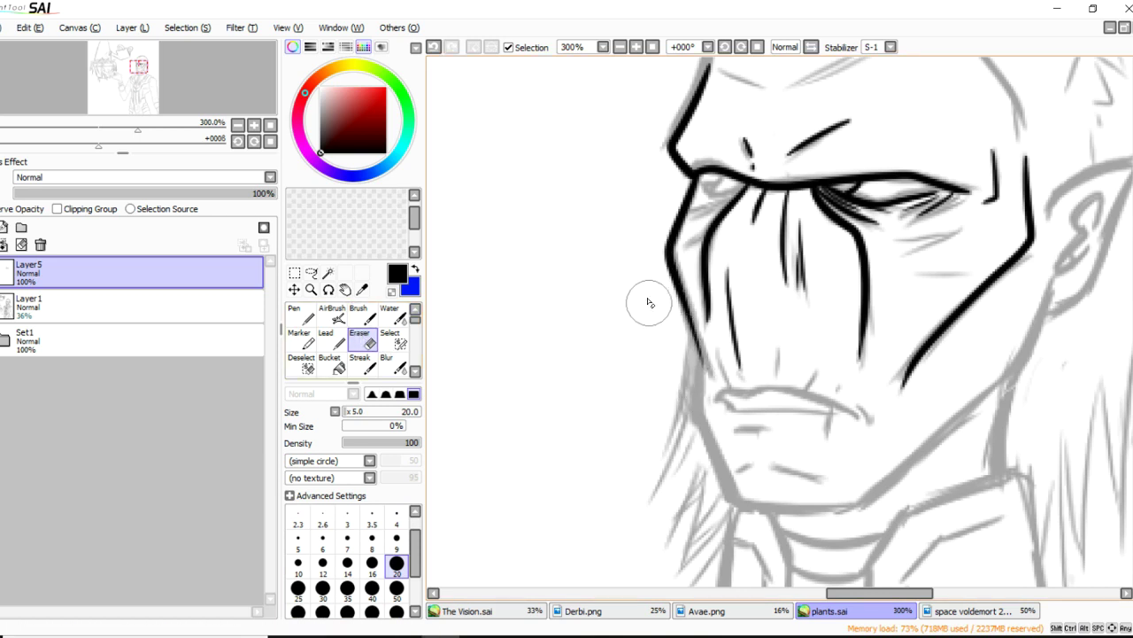
click(303, 314)
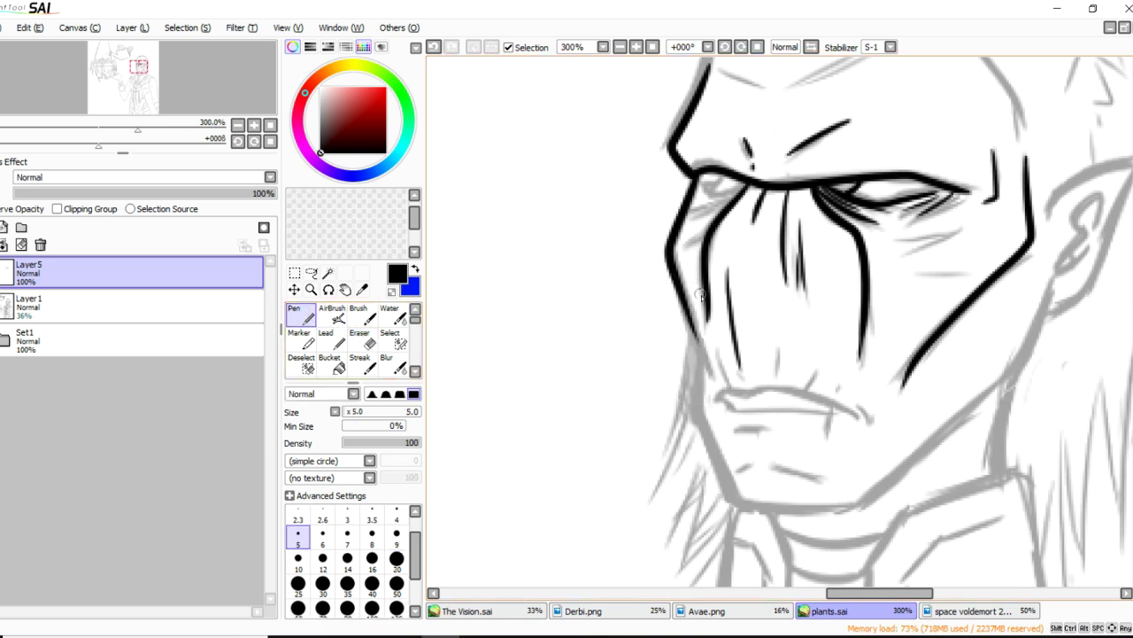
Ink the jawline from the left cheek down to the chin and the small wrinkles under the left eye.
mouse_move(671, 271)
mouse_down()
mouse_move(714, 379)
mouse_move(684, 305)
mouse_move(709, 369)
mouse_up()
key(ctrl+z)
mouse_move(694, 321)
mouse_down()
mouse_move(709, 376)
mouse_move(695, 416)
mouse_move(717, 487)
mouse_up()
key(ctrl+z)
key(ctrl+z)
drag(699, 341, 726, 492)
key(ctrl+z)
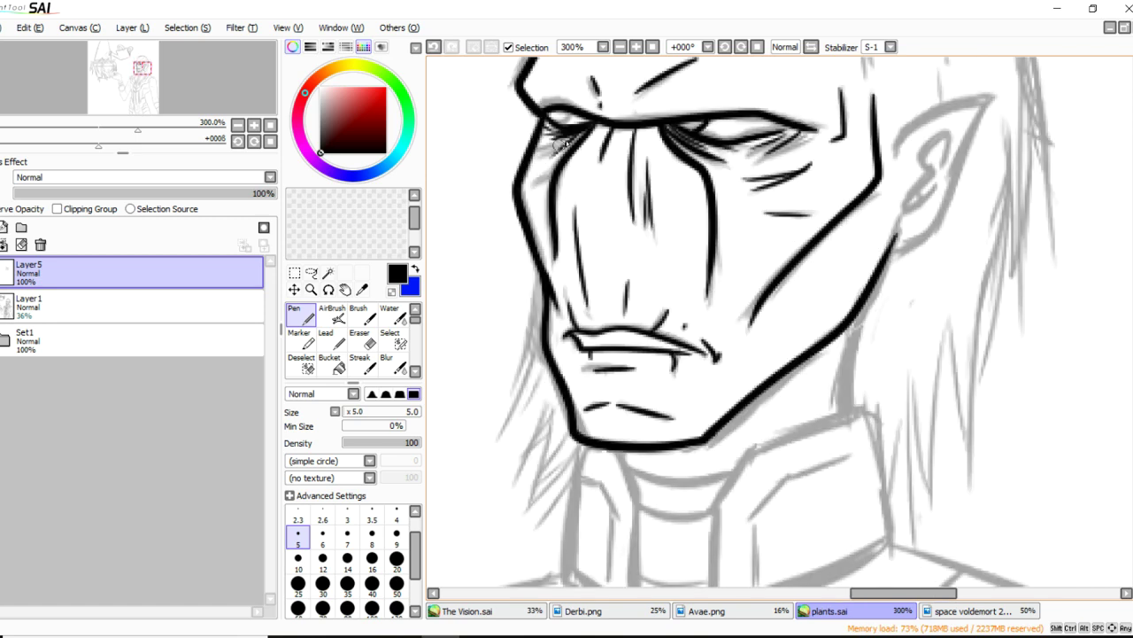
drag(588, 128, 547, 151)
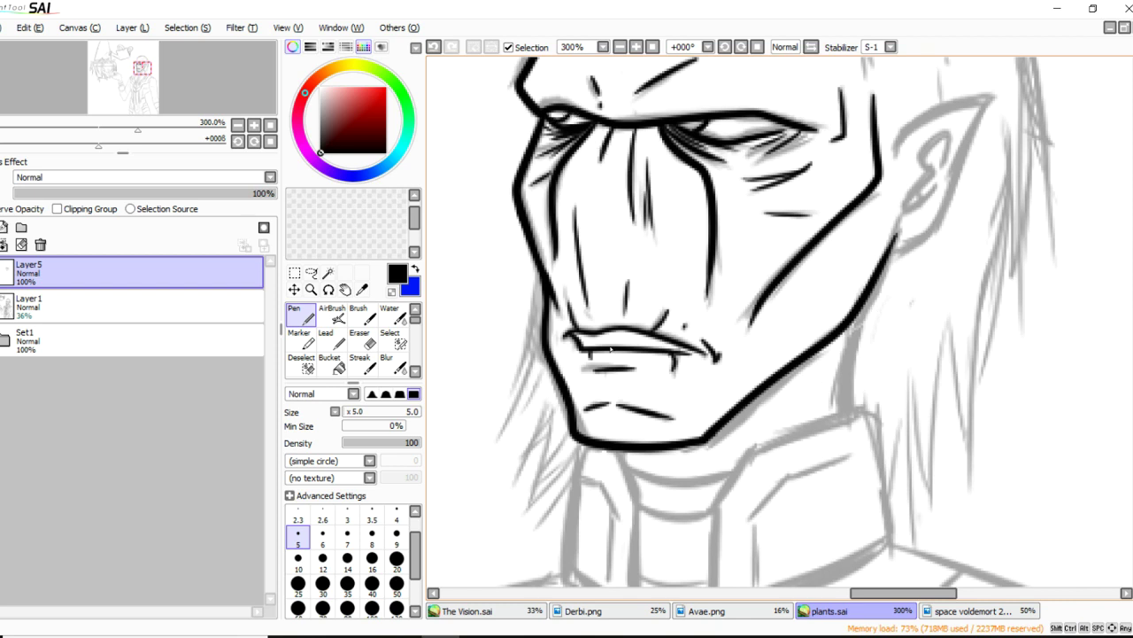
Ink the hair strands beside the left cheek and the angular crease on the temple above the ear.
drag(537, 276, 485, 425)
drag(485, 425, 528, 367)
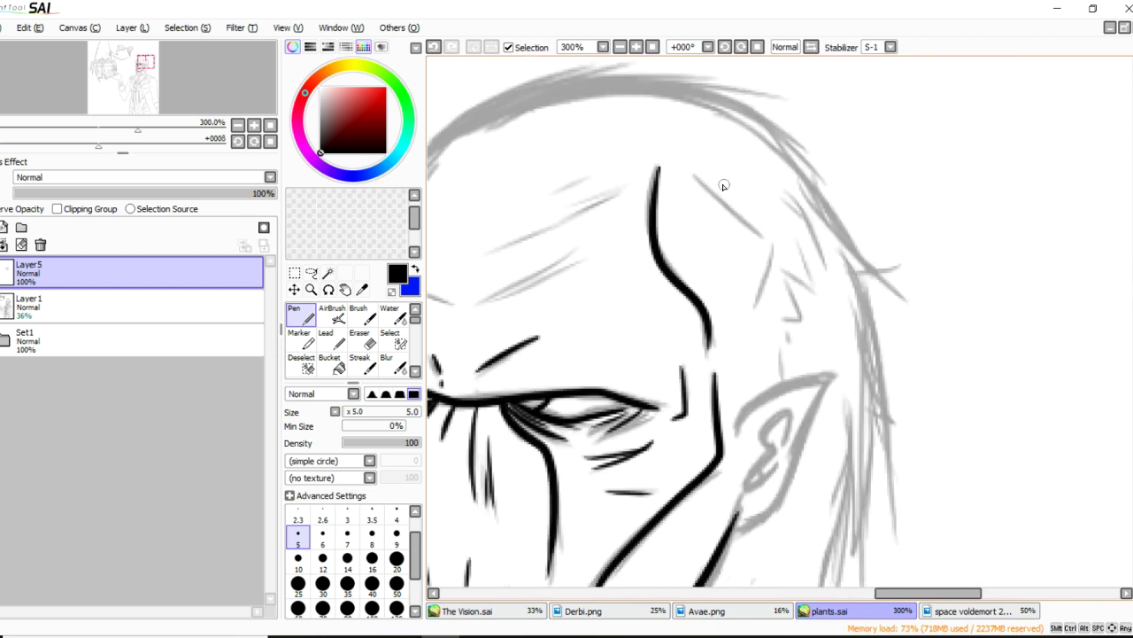
mouse_move(697, 176)
mouse_down()
mouse_move(776, 252)
mouse_move(740, 334)
mouse_move(724, 344)
mouse_up()
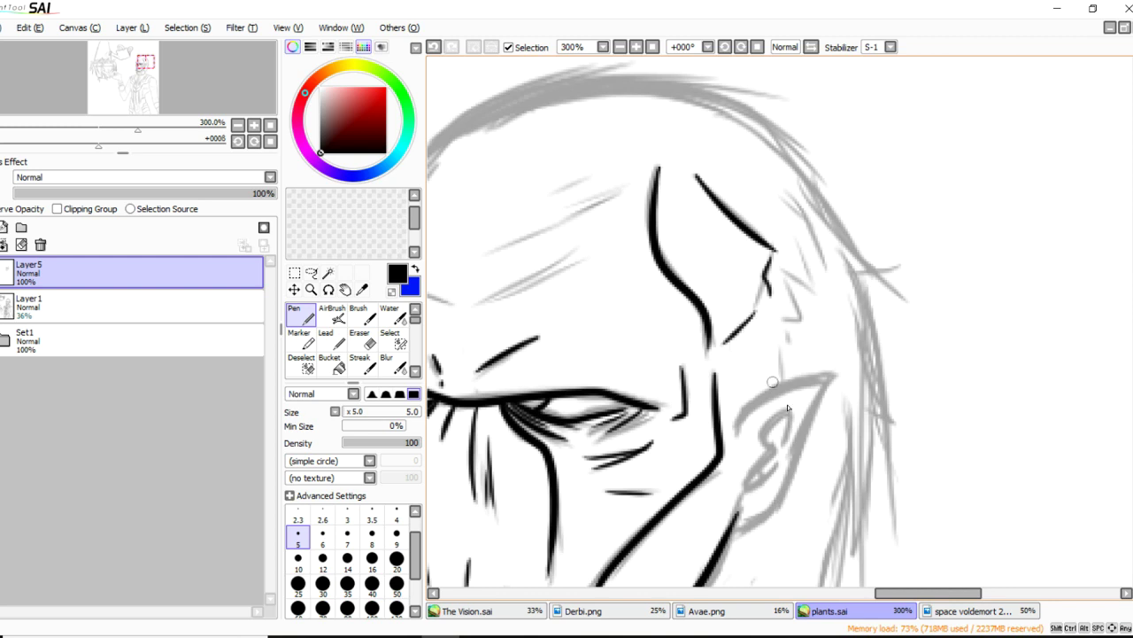
Ink the jagged hair tips hanging between the left side of the jaw and the collar.
drag(580, 71, 586, 261)
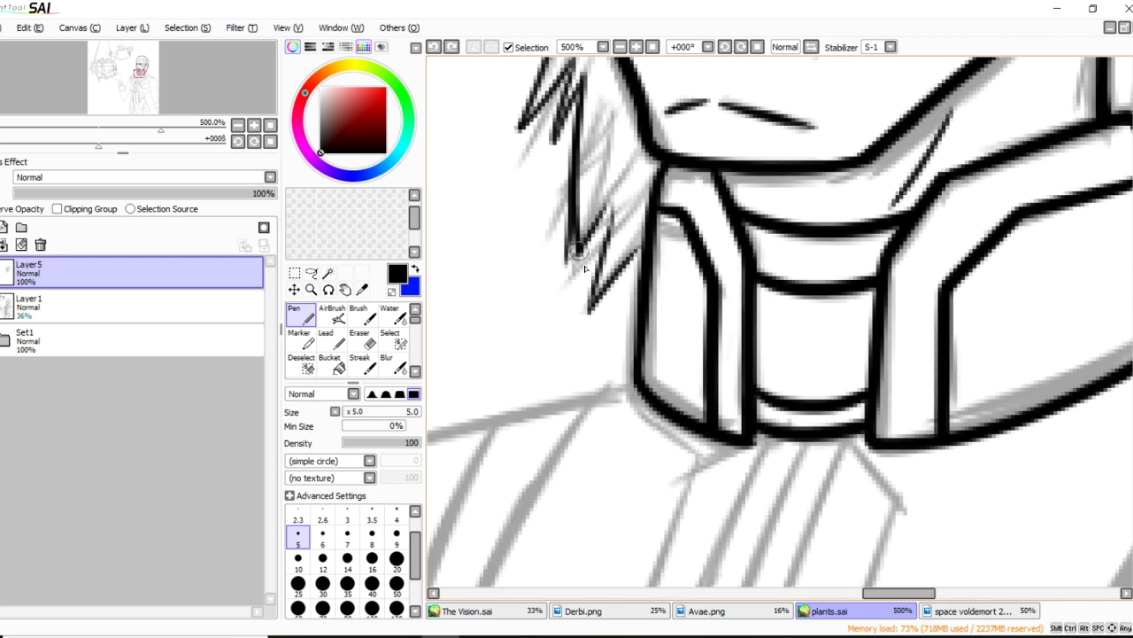
key(ctrl+z)
mouse_move(580, 58)
mouse_down()
mouse_move(582, 264)
mouse_move(573, 193)
mouse_move(575, 257)
mouse_move(607, 199)
mouse_up()
key(ctrl+z)
key(ctrl+z)
mouse_move(580, 64)
mouse_down()
mouse_move(569, 257)
mouse_move(611, 201)
mouse_up()
scroll(708, 117, down, 2)
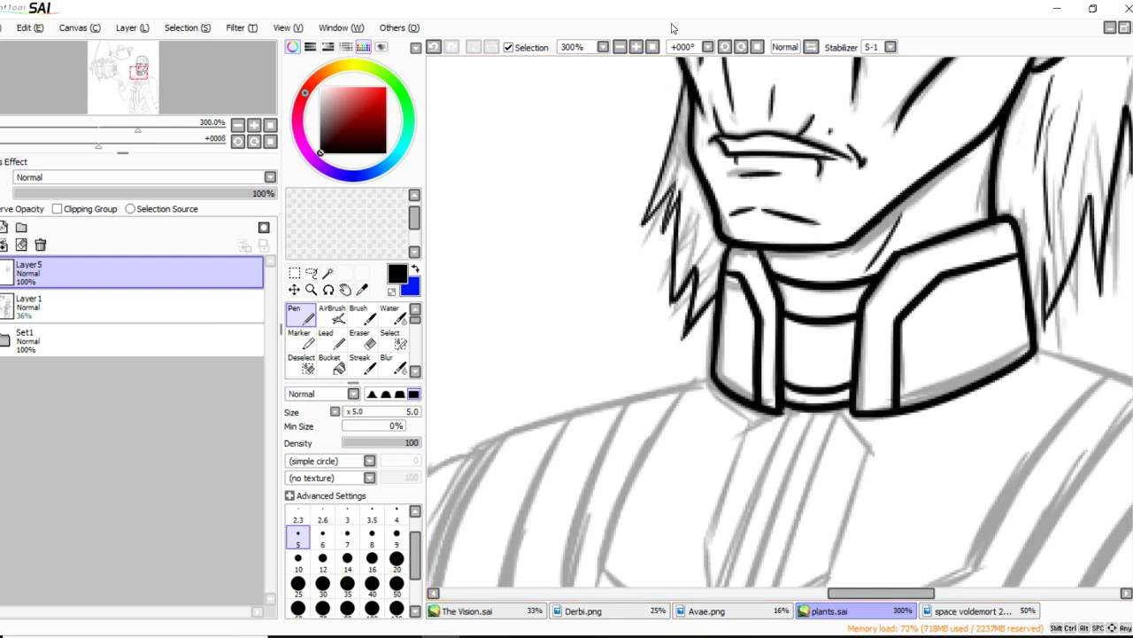
Ink fine inner strands in the hair beside the mouth and chin on the left side of the face.
scroll(710, 220, down, 1)
scroll(687, 133, up, 3)
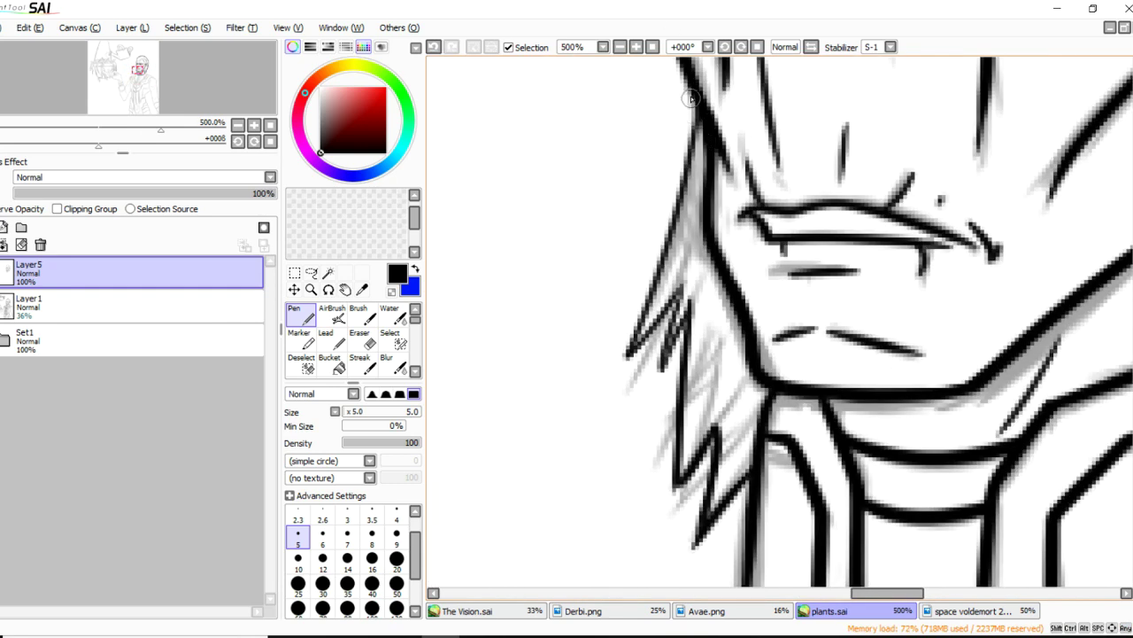
mouse_move(697, 103)
mouse_down()
mouse_move(695, 130)
mouse_move(643, 303)
mouse_up()
drag(665, 244, 623, 367)
key(ctrl+z)
drag(682, 278, 619, 365)
mouse_move(685, 280)
mouse_down()
mouse_move(661, 362)
mouse_move(691, 291)
mouse_move(693, 319)
mouse_move(681, 295)
mouse_move(658, 360)
mouse_move(686, 306)
mouse_move(678, 289)
mouse_move(663, 356)
mouse_move(691, 306)
mouse_move(658, 387)
mouse_up()
key(ctrl+z)
key(ctrl+z)
drag(721, 264, 707, 372)
mouse_move(736, 322)
mouse_down()
mouse_move(706, 364)
mouse_move(723, 379)
mouse_up()
Ink short jagged strands in the hair behind the ear, ending at the collar's right edge.
scroll(726, 263, down, 4)
scroll(740, 251, down, 1)
scroll(1060, 454, up, 1)
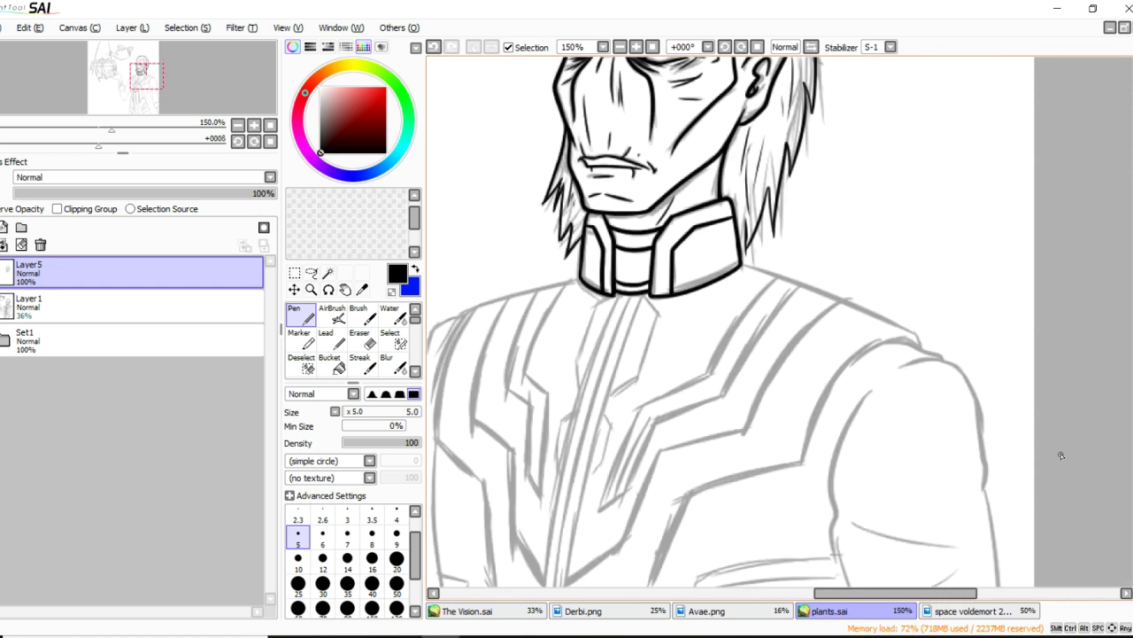
scroll(775, 160, up, 2)
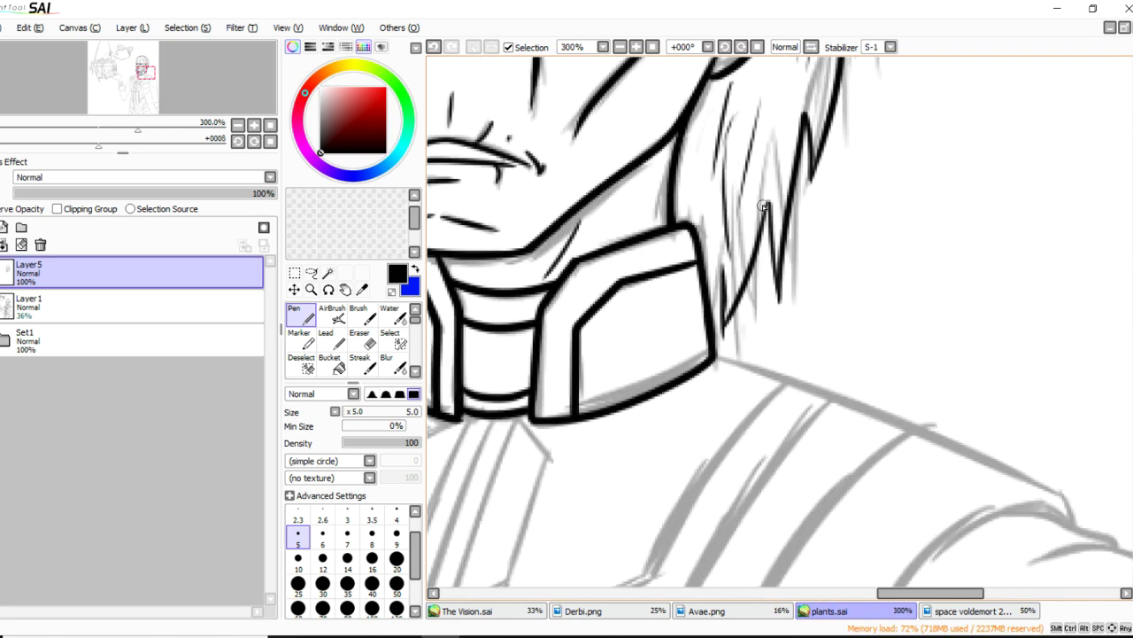
drag(722, 266, 714, 320)
mouse_move(768, 192)
mouse_down()
mouse_move(775, 279)
mouse_move(759, 248)
mouse_up()
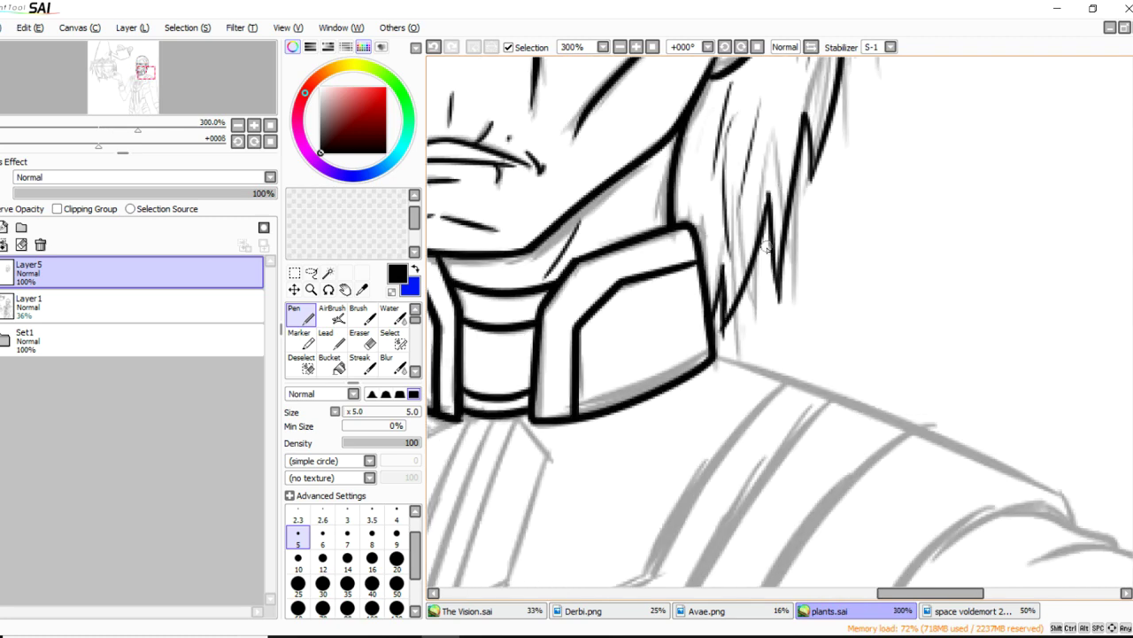
key(e)
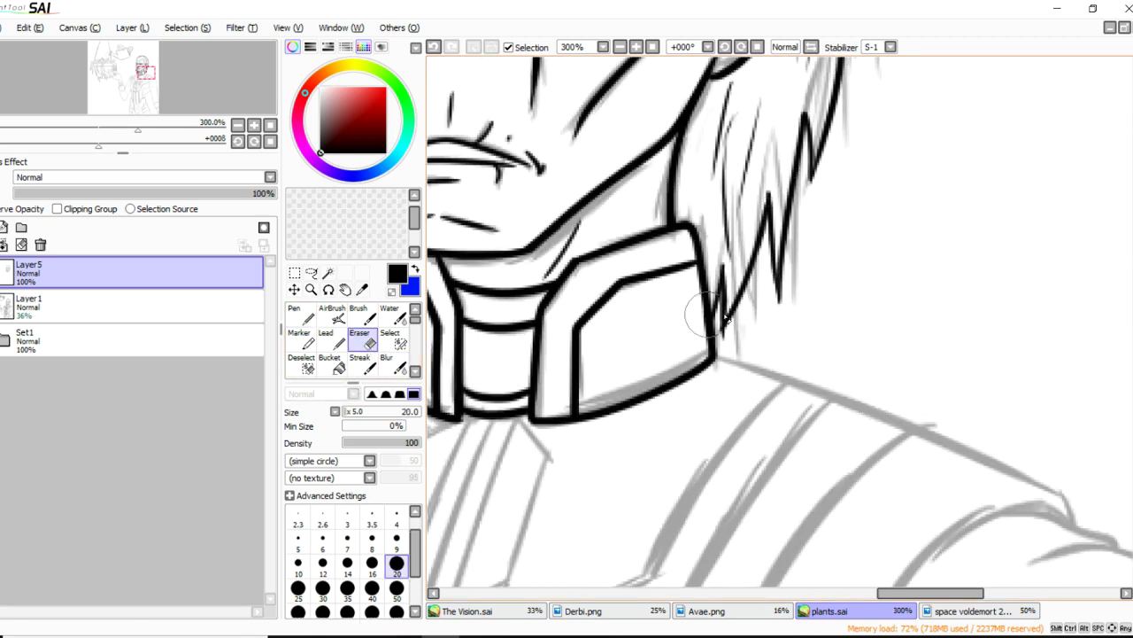
key(n)
scroll(751, 170, down, 2)
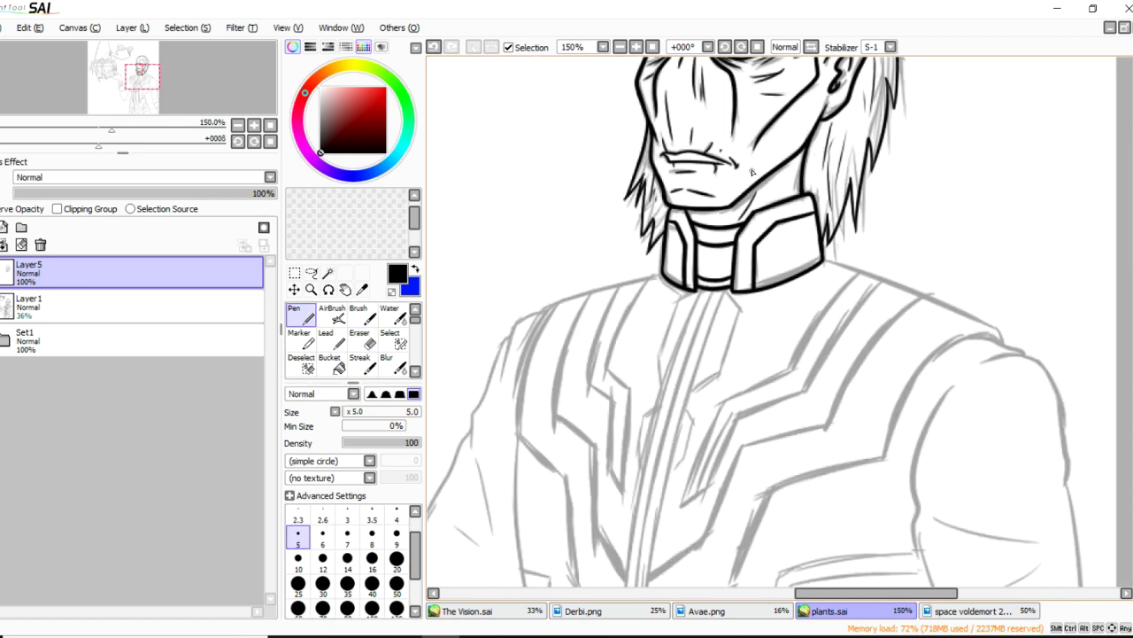
Ink the chest panel's lower right edge down to the jacket's center seam and trim its tip with the eraser.
scroll(751, 170, down, 1)
scroll(992, 407, up, 1)
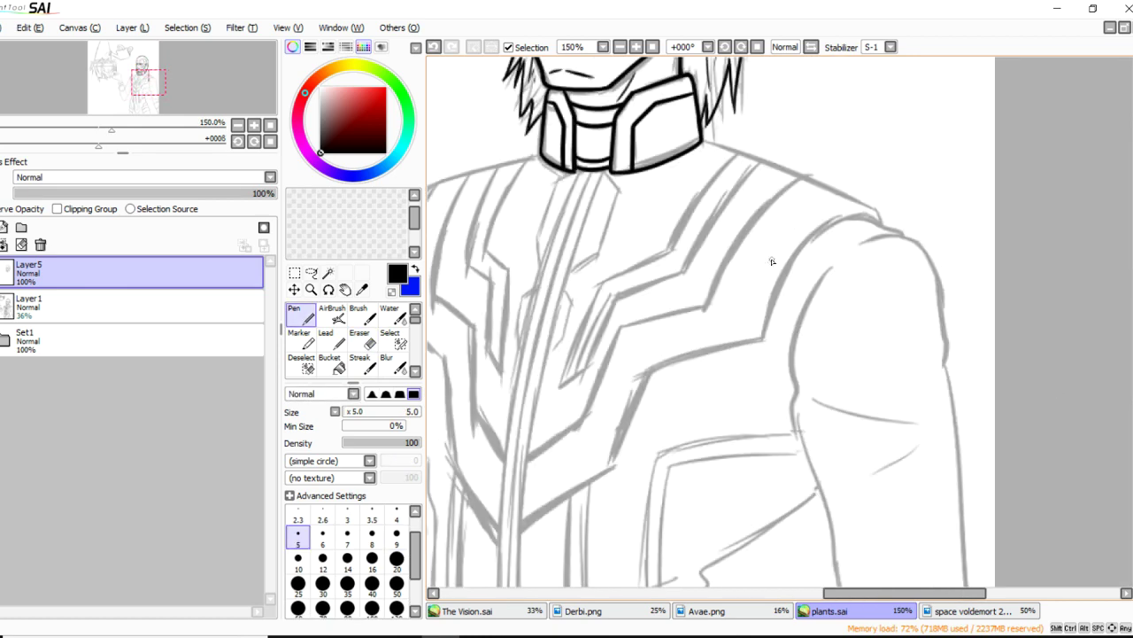
scroll(973, 222, down, 1)
scroll(958, 252, down, 1)
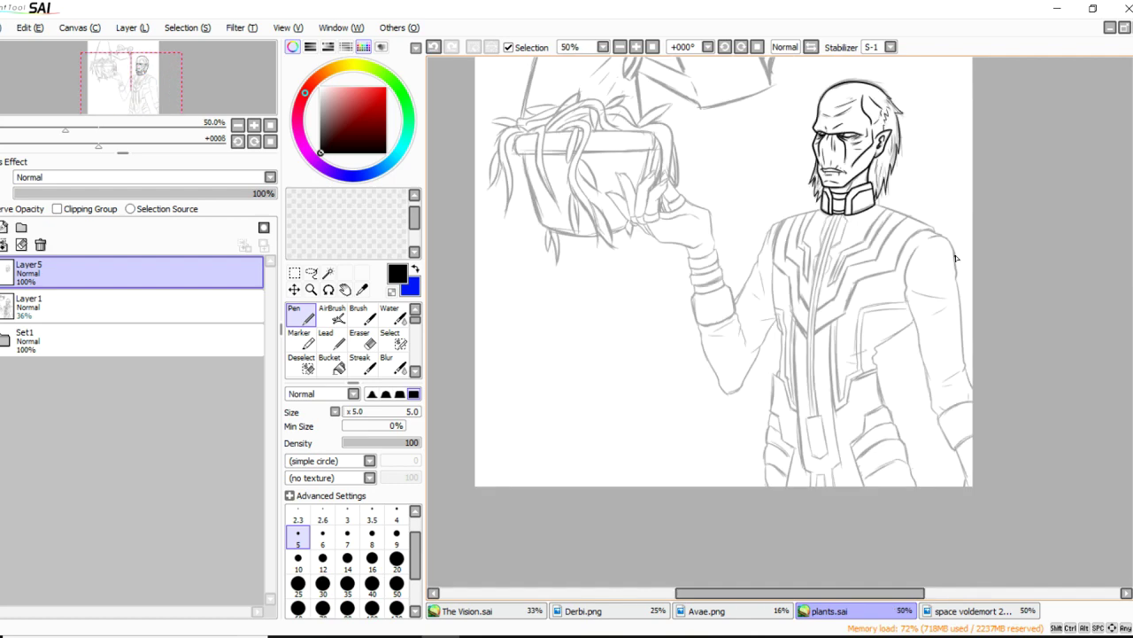
scroll(931, 176, up, 1)
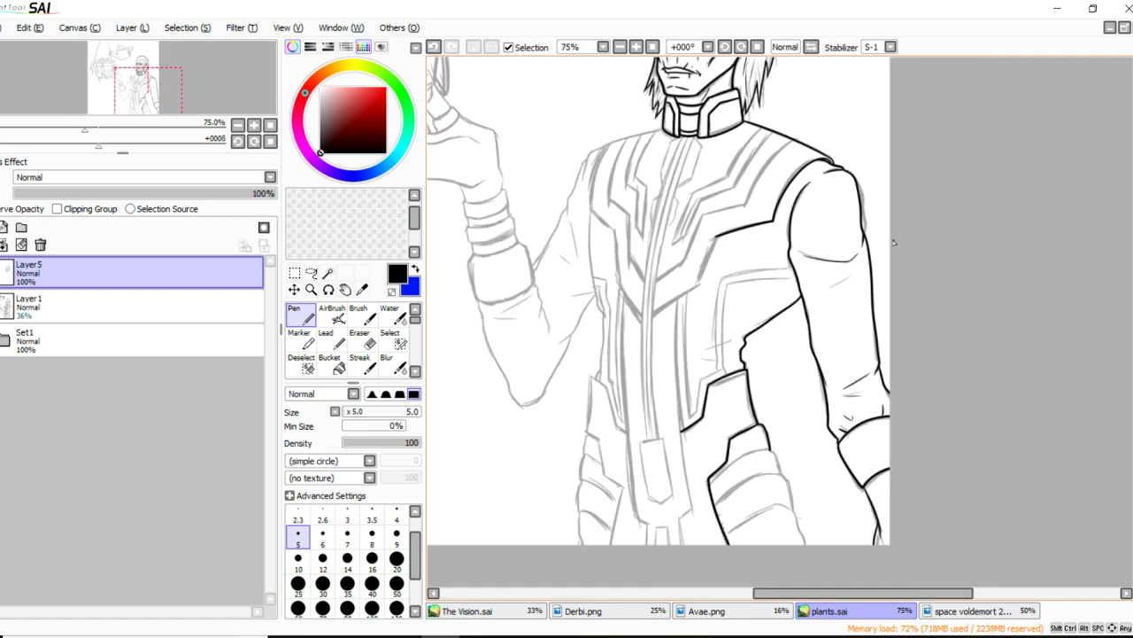
scroll(674, 263, up, 2)
scroll(848, 329, down, 1)
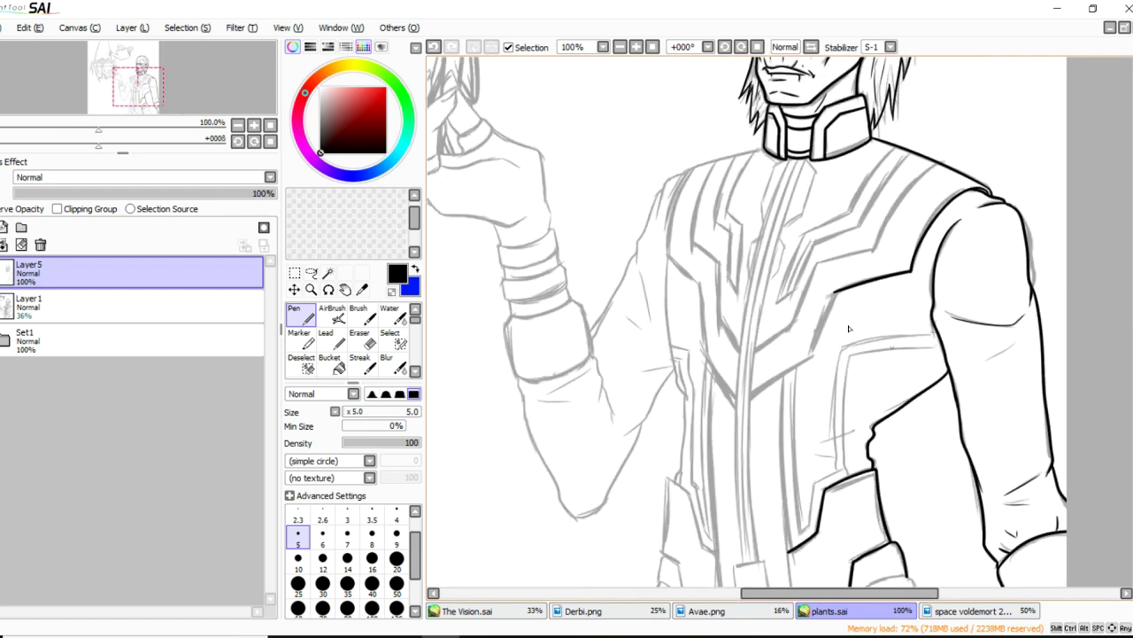
scroll(839, 345, up, 1)
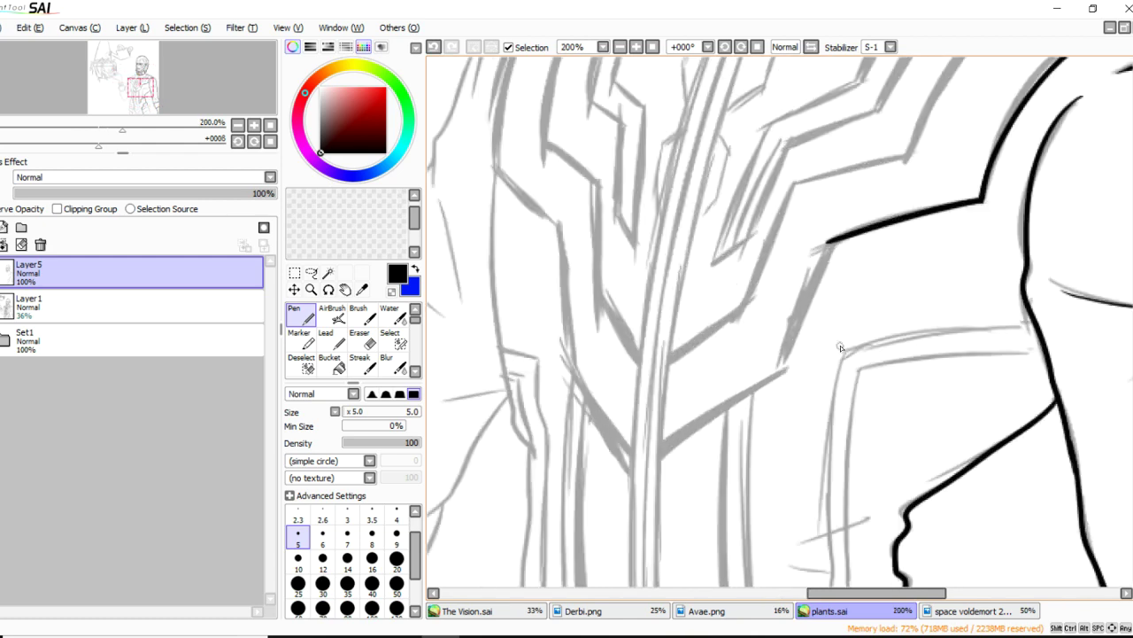
drag(833, 245, 788, 354)
key(ctrl+z)
mouse_move(831, 242)
mouse_down()
mouse_move(776, 381)
mouse_move(647, 474)
mouse_up()
key(e)
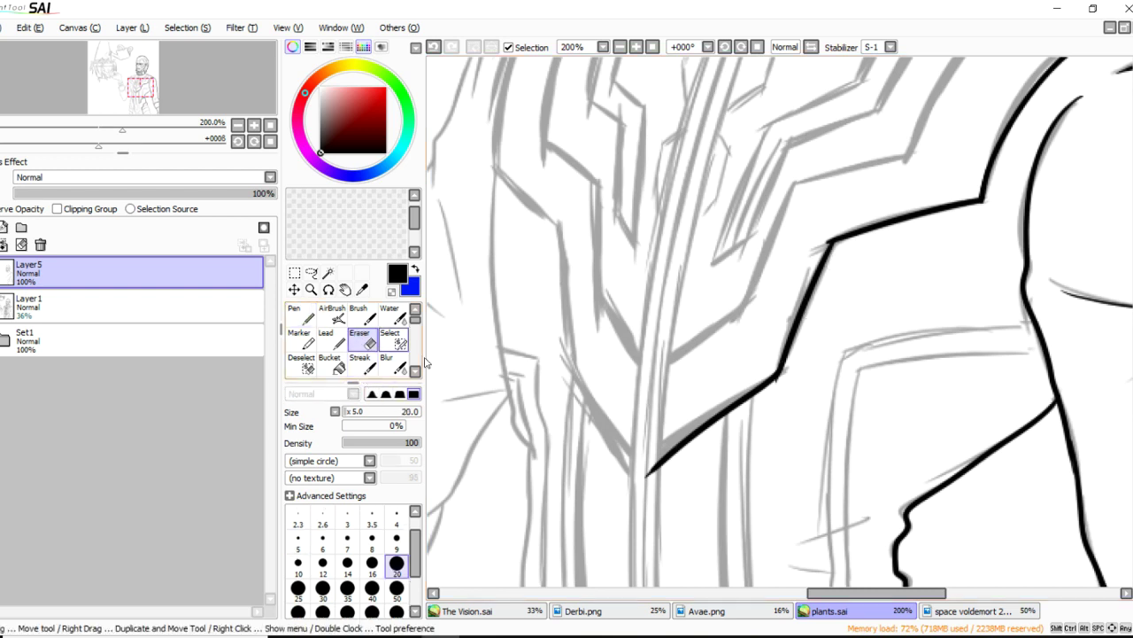
drag(645, 476, 657, 463)
key(n)
scroll(832, 214, down, 1)
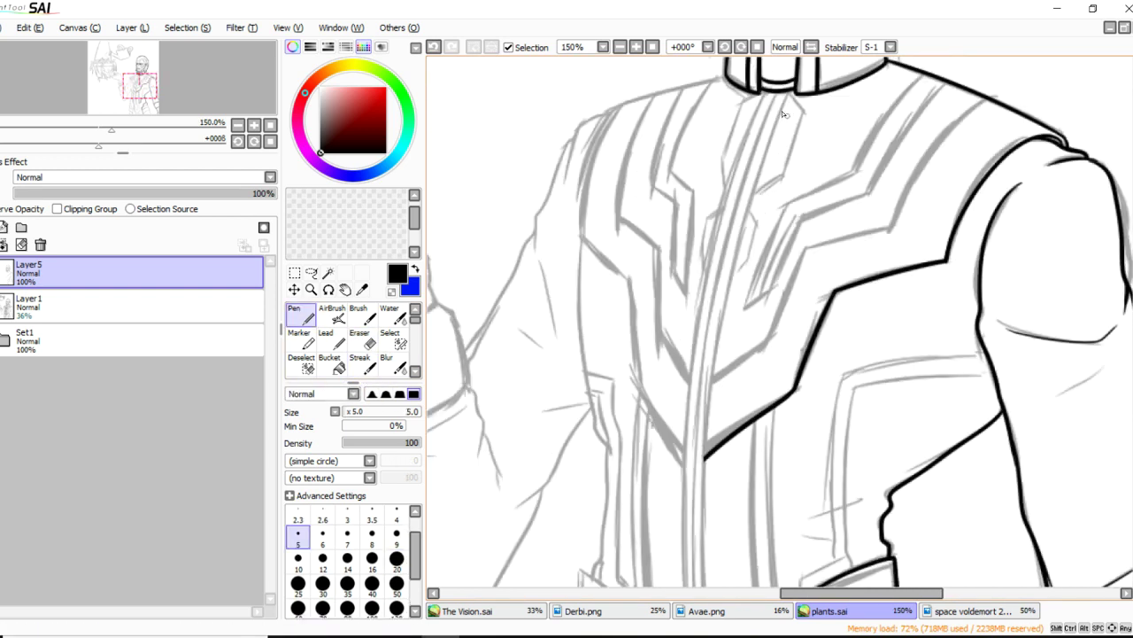
Try to ink the jacket's center seam in one long curve from the collar down to the chest panel's point.
drag(788, 91, 742, 214)
key(ctrl+z)
drag(791, 89, 694, 493)
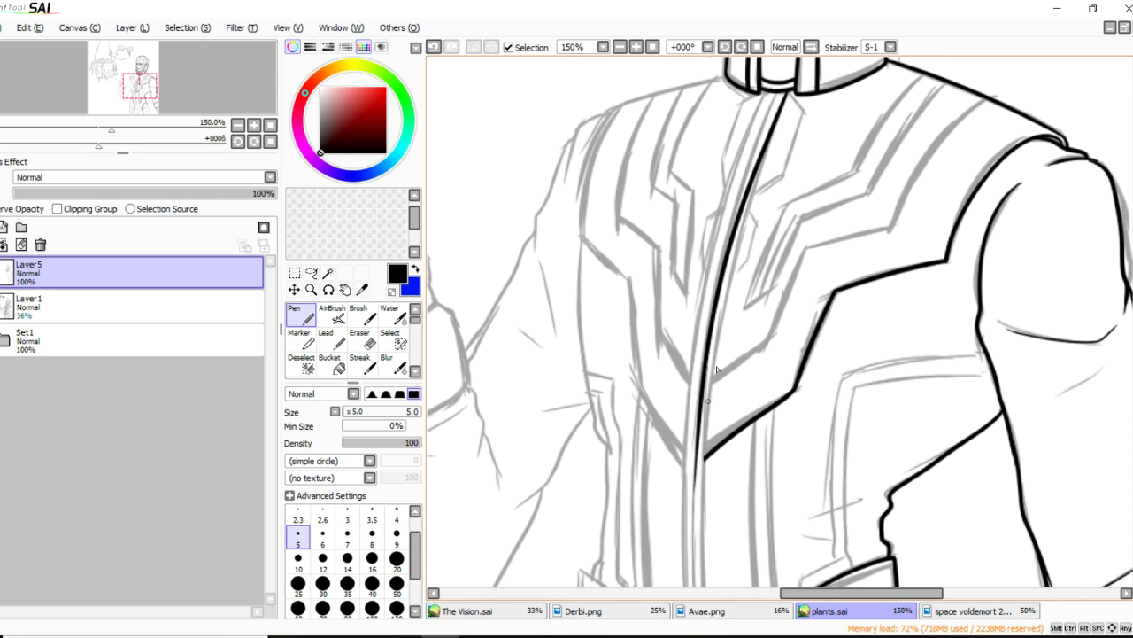
key(ctrl+z)
mouse_move(786, 91)
mouse_down()
mouse_move(754, 199)
mouse_move(711, 501)
mouse_move(784, 105)
mouse_move(713, 354)
mouse_up()
key(ctrl+z)
key(ctrl+z)
click(328, 273)
click(621, 348)
key(ctrl+z)
mouse_move(1132, 327)
mouse_down()
mouse_move(1131, 413)
mouse_move(1129, 344)
mouse_up()
Ink the long vertical jacket line from the chest panel's lower right edge down to the front flap with the size 5 pen.
scroll(1129, 354, down, 4)
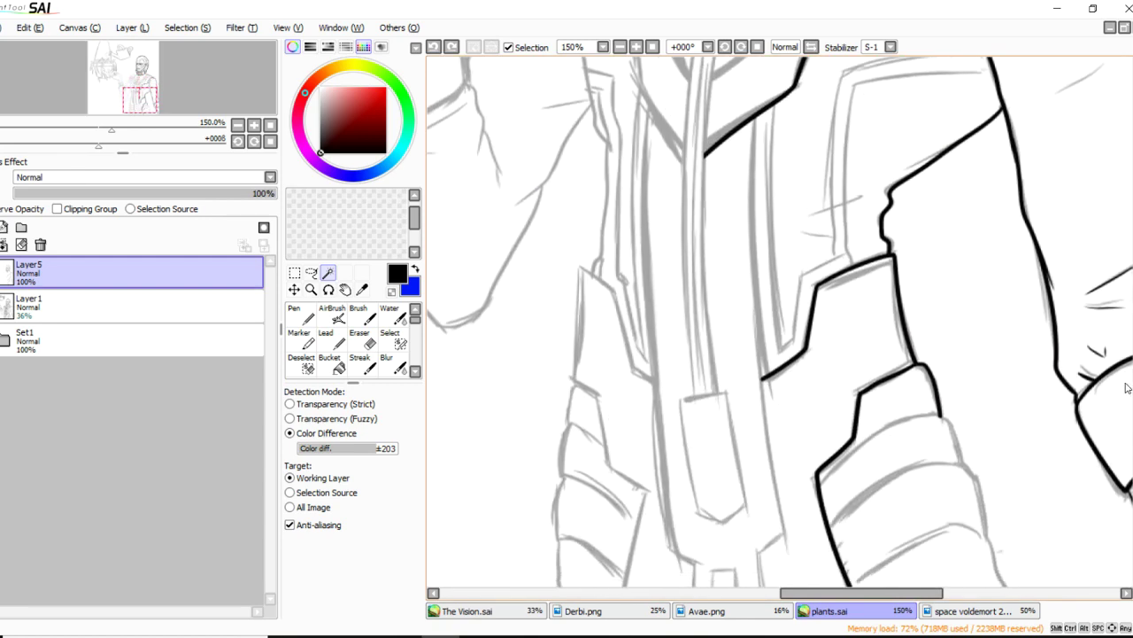
scroll(1127, 387, down, 3)
scroll(1118, 387, up, 3)
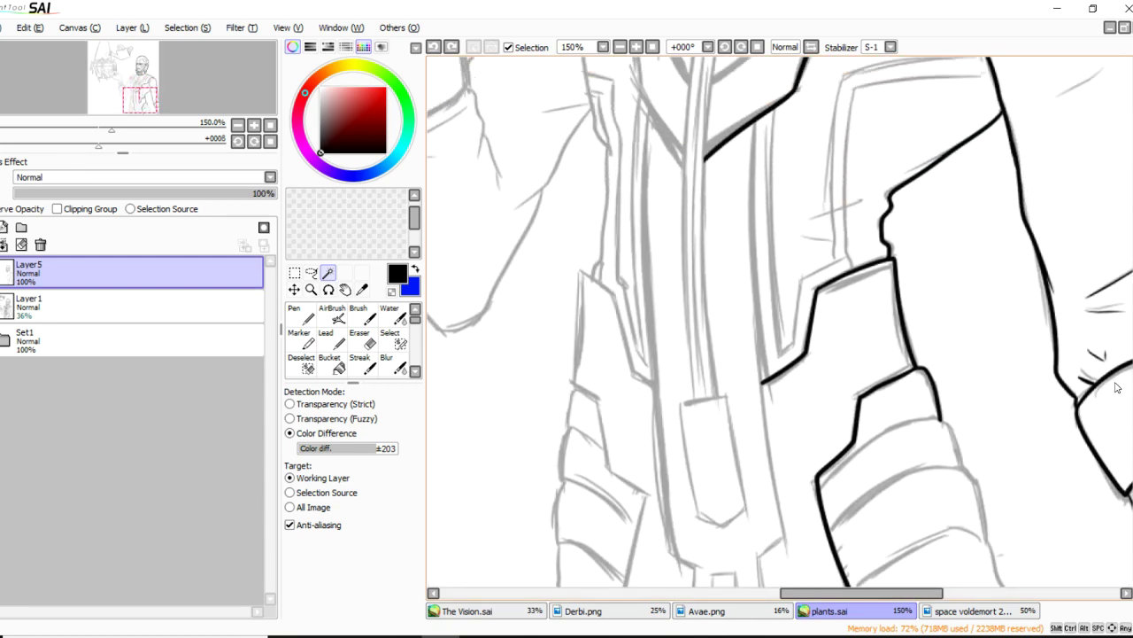
scroll(1117, 387, up, 1)
click(299, 315)
drag(754, 124, 751, 240)
key(ctrl+z)
drag(755, 124, 770, 527)
key(ctrl+z)
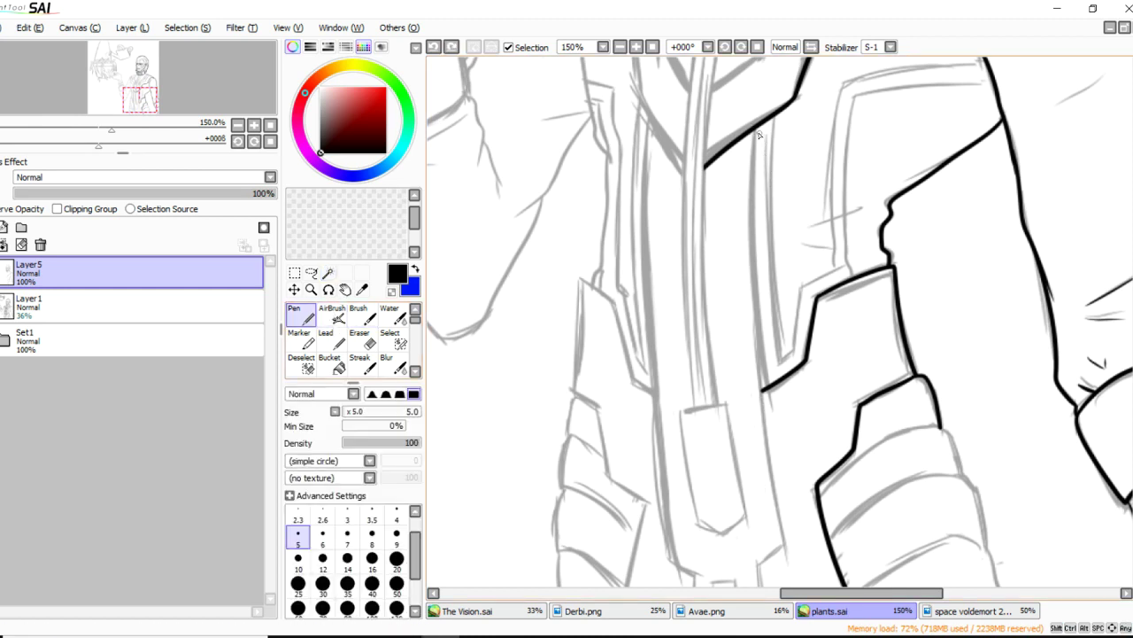
drag(754, 130, 765, 546)
key(ctrl+z)
drag(755, 130, 746, 370)
drag(764, 511, 767, 538)
key(ctrl+z)
drag(755, 124, 771, 554)
Ink a short diagonal edge of the jacket's panel design, redoing the first stroke.
scroll(783, 356, down, 2)
scroll(622, 310, up, 7)
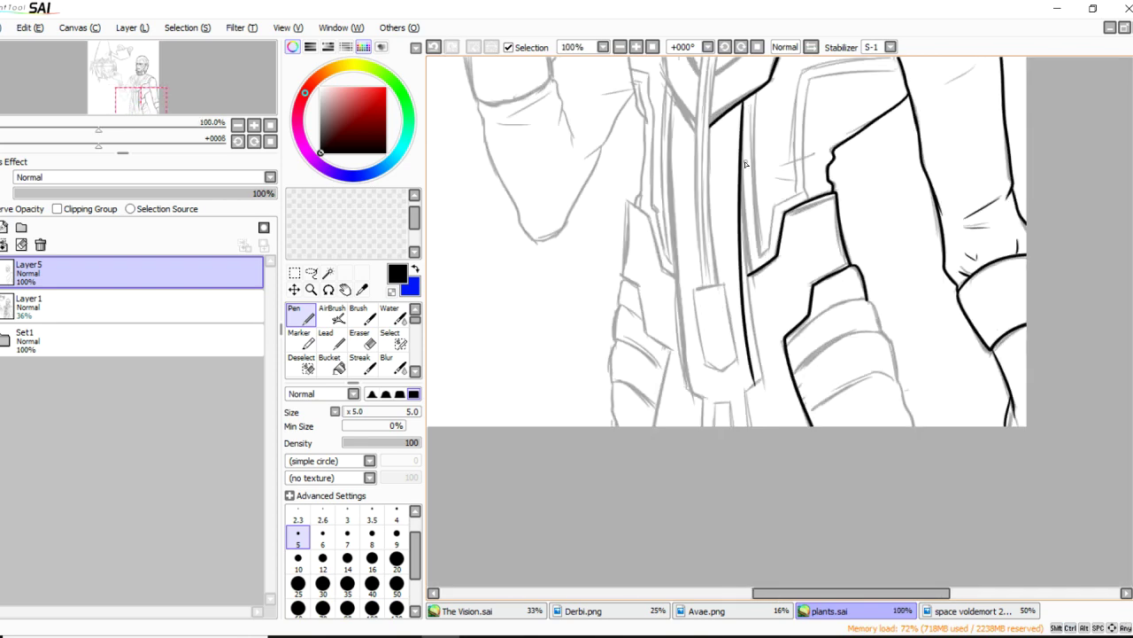
drag(679, 279, 618, 308)
key(ctrl+z)
drag(704, 259, 617, 311)
scroll(706, 256, down, 8)
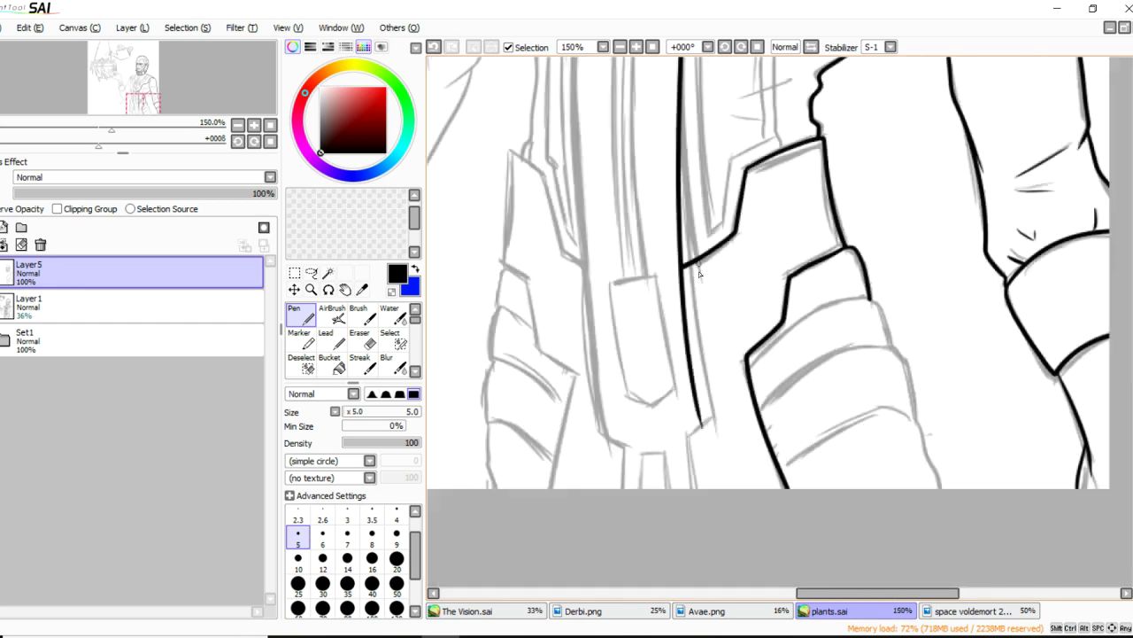
Ink the long left edge of the jacket's front flap from the chest panel down to the flap's lower corner, redoing it until it fits.
scroll(675, 211, up, 2)
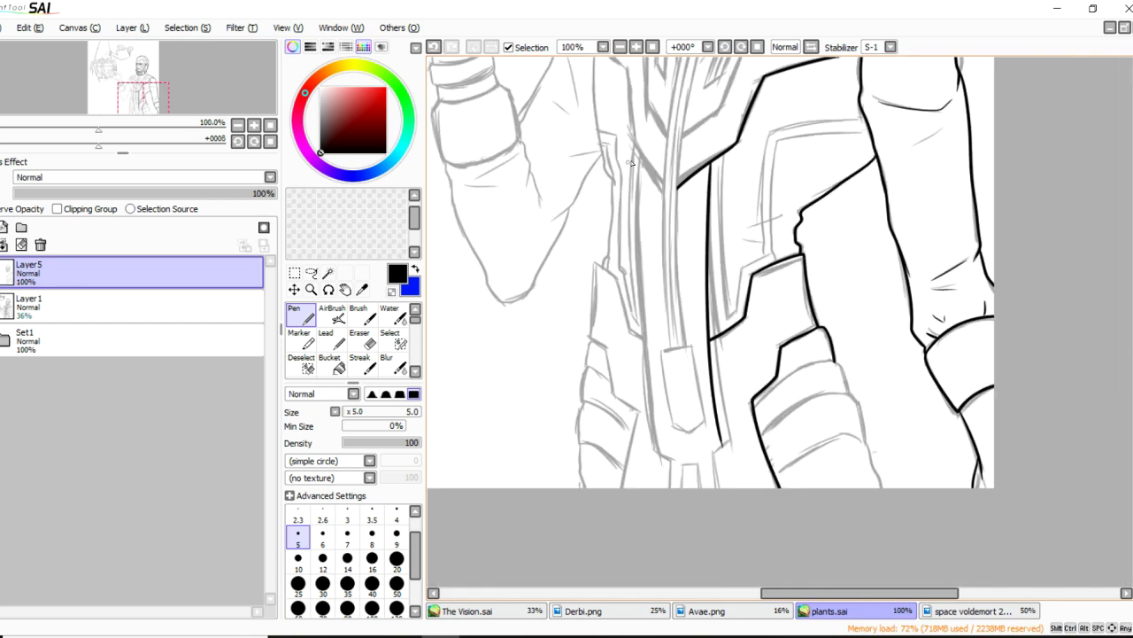
drag(629, 347, 626, 360)
key(ctrl+z)
mouse_move(641, 150)
mouse_down()
mouse_move(668, 481)
mouse_move(637, 304)
mouse_move(645, 486)
mouse_up()
key(ctrl+z)
key(ctrl+z)
drag(640, 146, 660, 461)
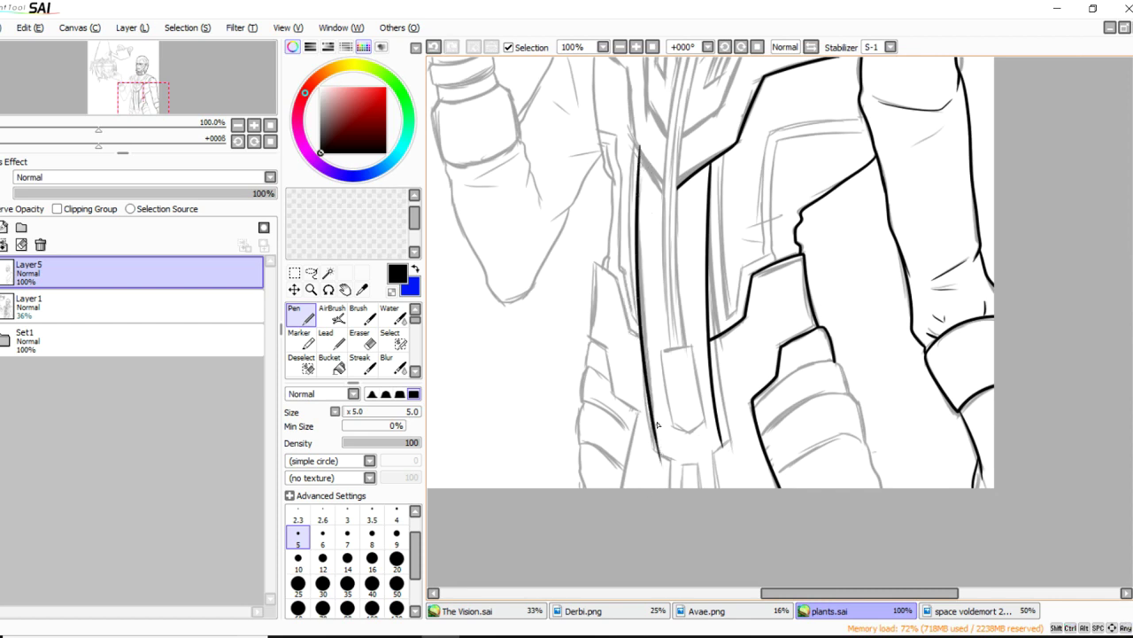
key(ctrl+z)
drag(641, 153, 654, 459)
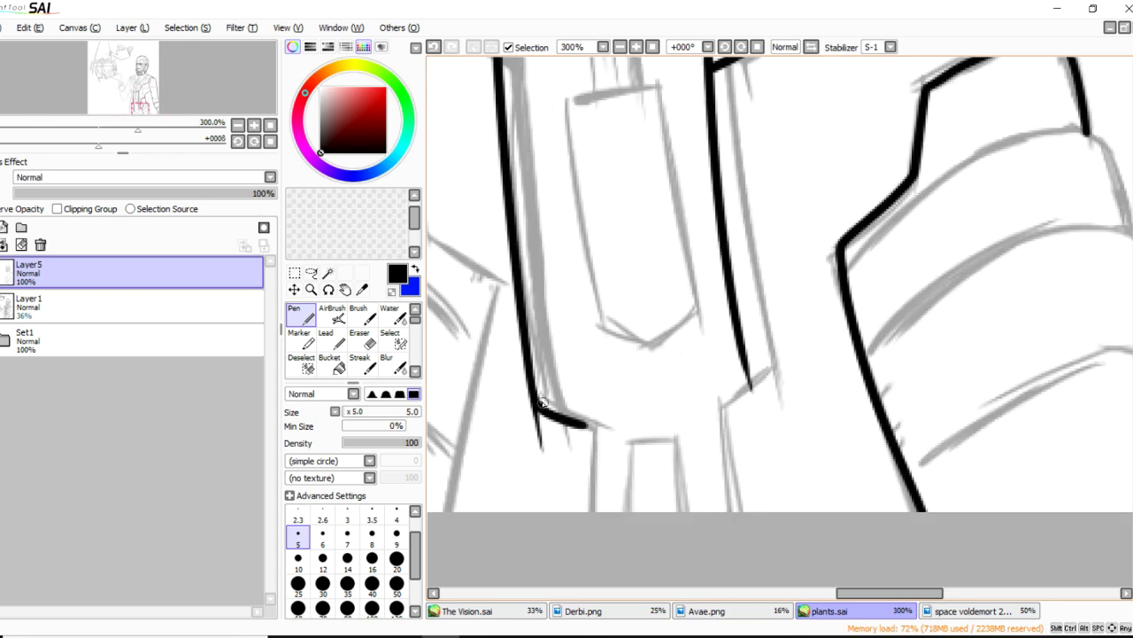
Ink the left edge below the front flap's lower left corner down to the canvas edge, redoing the stroke twice.
drag(582, 425, 587, 547)
key(ctrl+z)
drag(585, 425, 581, 530)
key(ctrl+z)
drag(584, 426, 575, 527)
Try to ink the front flap's lower right corner and the edge beneath it down to the canvas edge.
mouse_move(742, 357)
mouse_down()
mouse_move(722, 427)
mouse_move(724, 518)
mouse_up()
key(ctrl+z)
key(ctrl+z)
drag(744, 354, 713, 512)
key(ctrl+z)
key(ctrl+z)
mouse_move(744, 354)
mouse_down()
mouse_move(743, 406)
mouse_move(706, 434)
mouse_move(708, 510)
mouse_up()
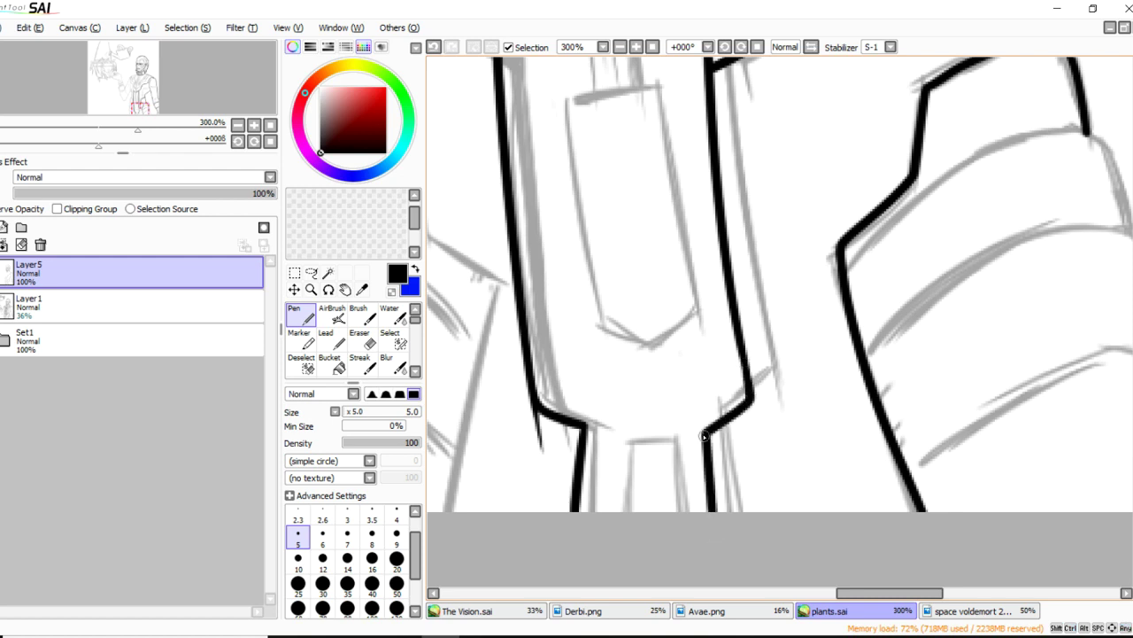
key(ctrl+z)
key(ctrl+z)
mouse_move(748, 390)
mouse_down()
mouse_move(710, 424)
mouse_move(721, 535)
mouse_up()
key(ctrl+z)
key(ctrl+z)
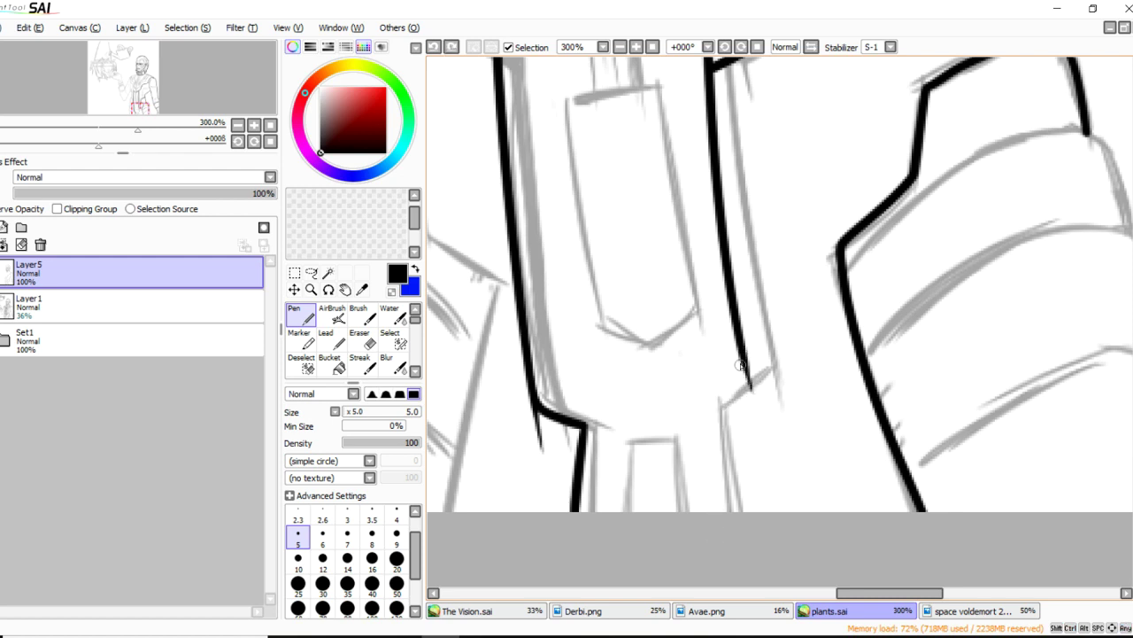
Try to ink just the short diagonal at the front flap's lower right corner.
drag(749, 393, 709, 432)
key(ctrl+z)
key(ctrl+z)
drag(748, 382, 692, 419)
key(ctrl+z)
drag(750, 381, 711, 410)
key(ctrl+z)
key(ctrl+z)
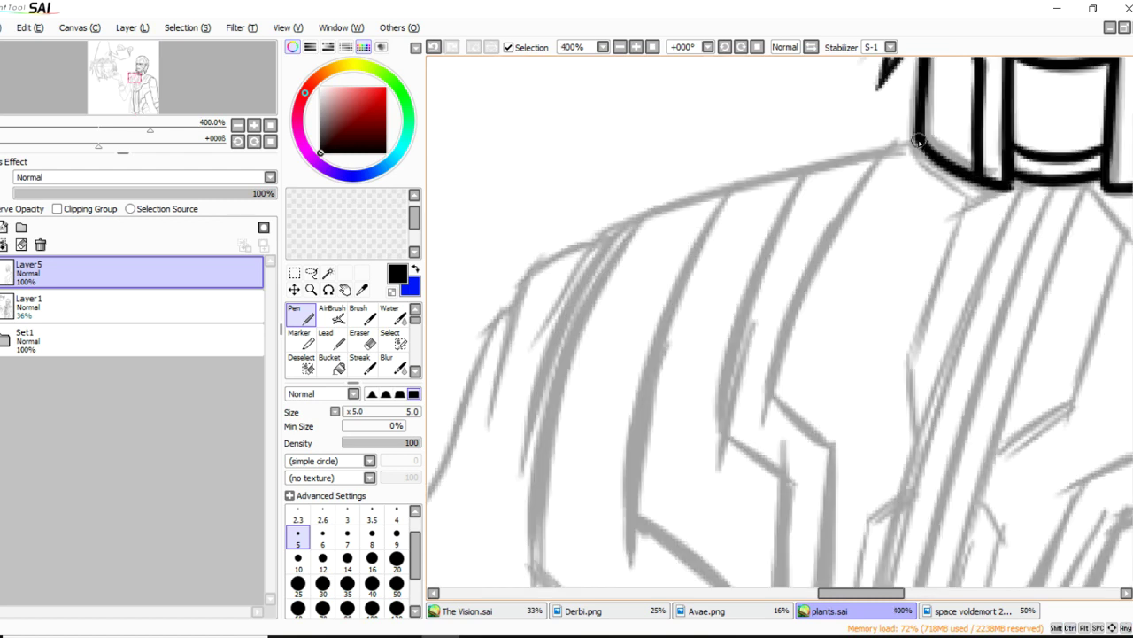
Ink the left shoulder line from the collar's base out to the top of the chest panel, redoing it until it follows the sketch.
drag(921, 141, 633, 219)
key(ctrl+z)
drag(919, 141, 635, 238)
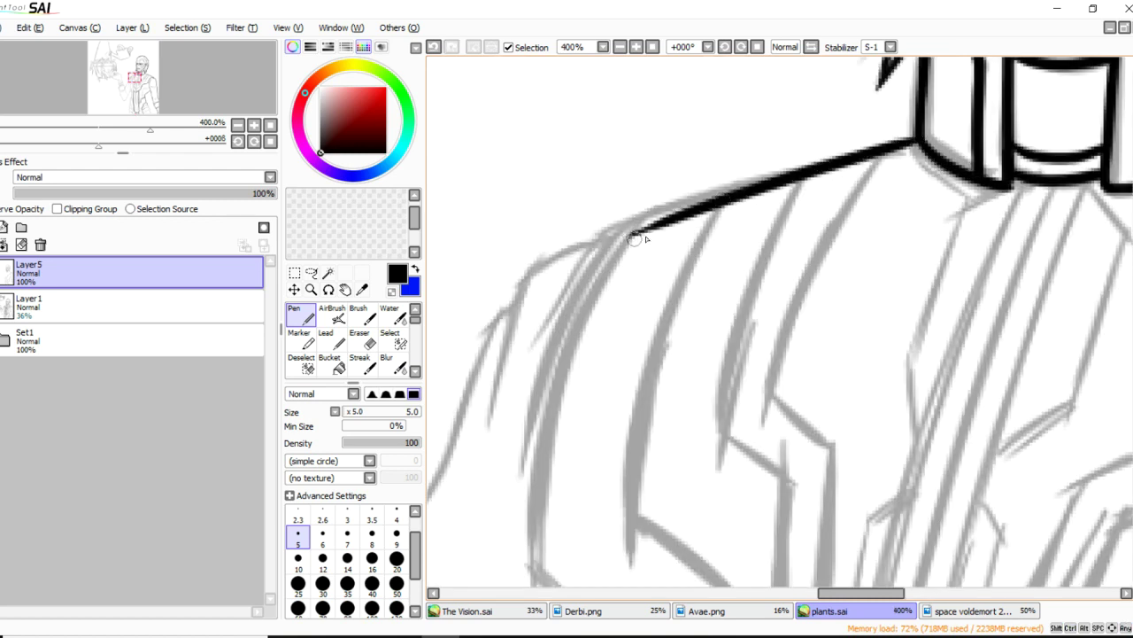
key(ctrl+z)
drag(921, 140, 630, 232)
scroll(747, 401, down, 5)
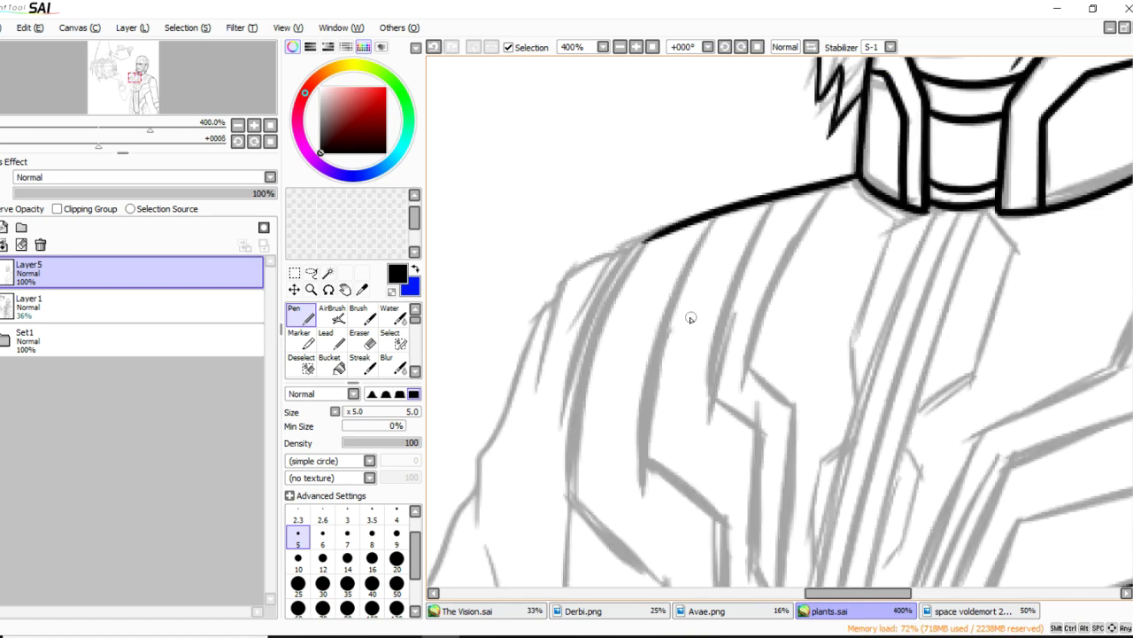
Thicken the tapered outer end of the left shoulder line with overlapping strokes, undoing the ones that miss.
scroll(746, 400, up, 1)
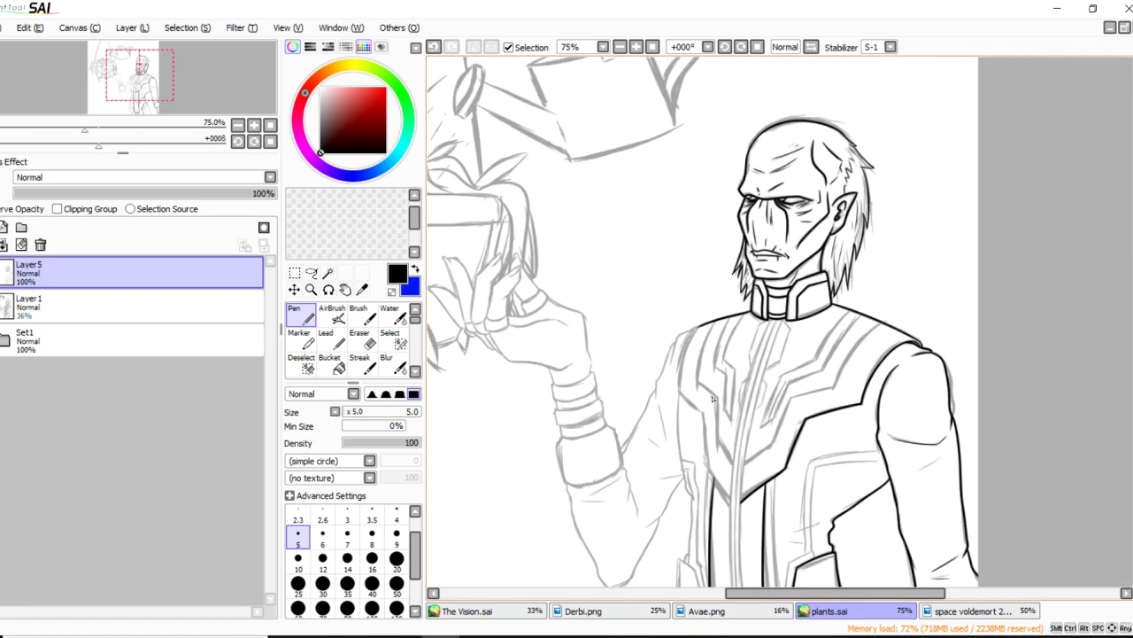
scroll(712, 399, up, 1)
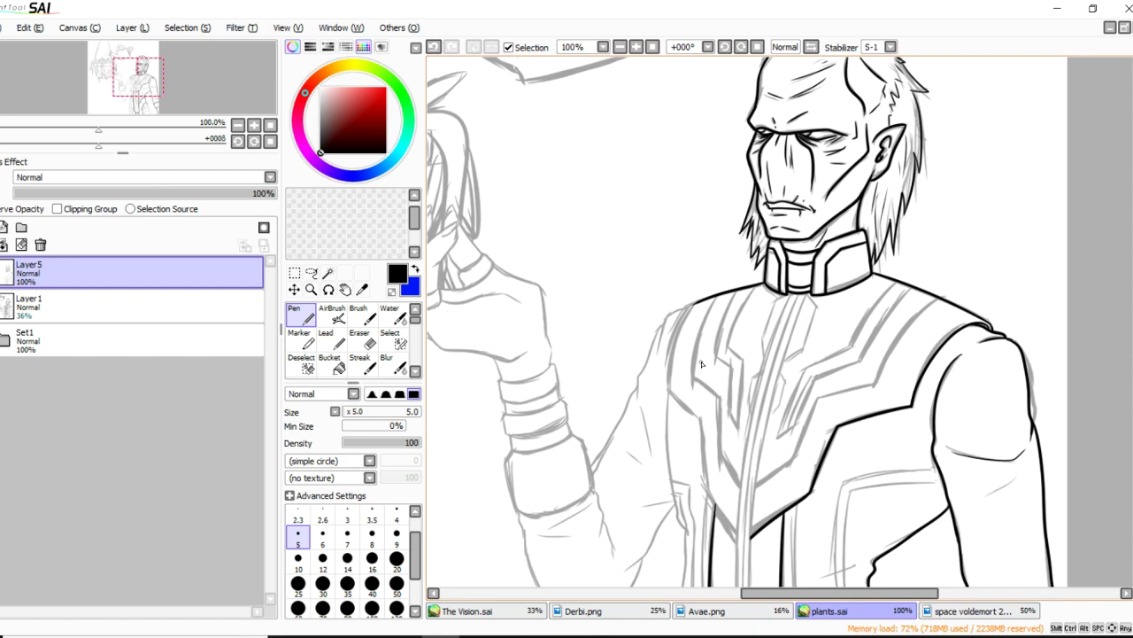
scroll(701, 363, up, 6)
drag(869, 127, 665, 198)
key(ctrl+z)
key(ctrl+z)
drag(866, 108, 677, 198)
key(ctrl+z)
mouse_move(912, 100)
mouse_down()
mouse_move(678, 202)
mouse_move(706, 180)
mouse_up()
key(ctrl+z)
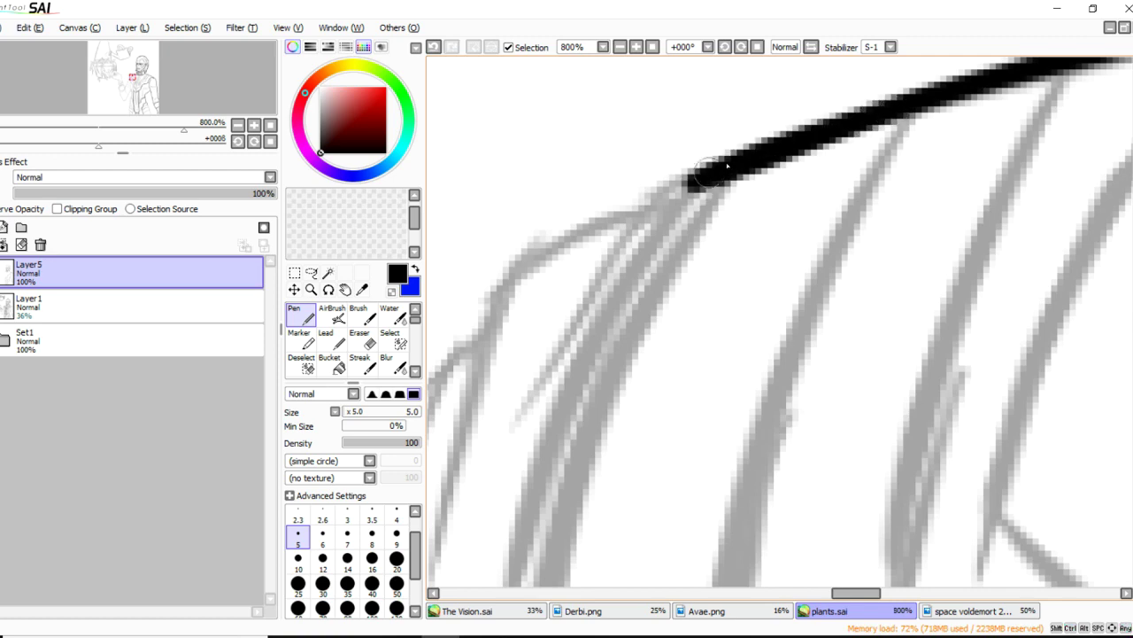
Ink the chest panel's lower left diagonal down to its center point, redoing the first stroke.
scroll(727, 166, down, 6)
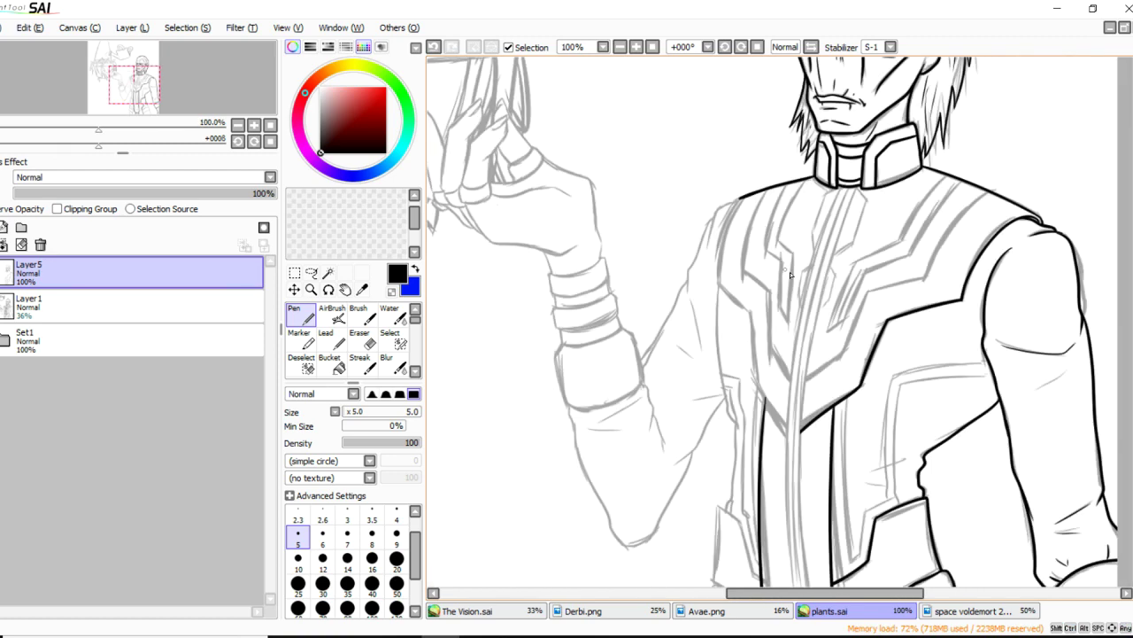
scroll(843, 420, up, 1)
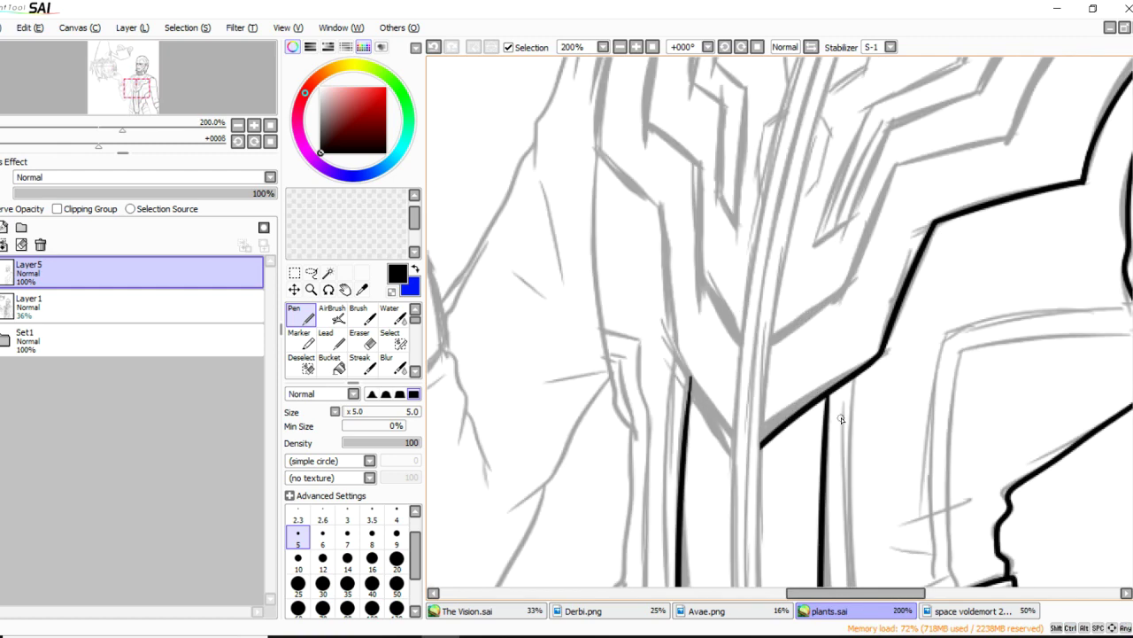
scroll(786, 396, up, 3)
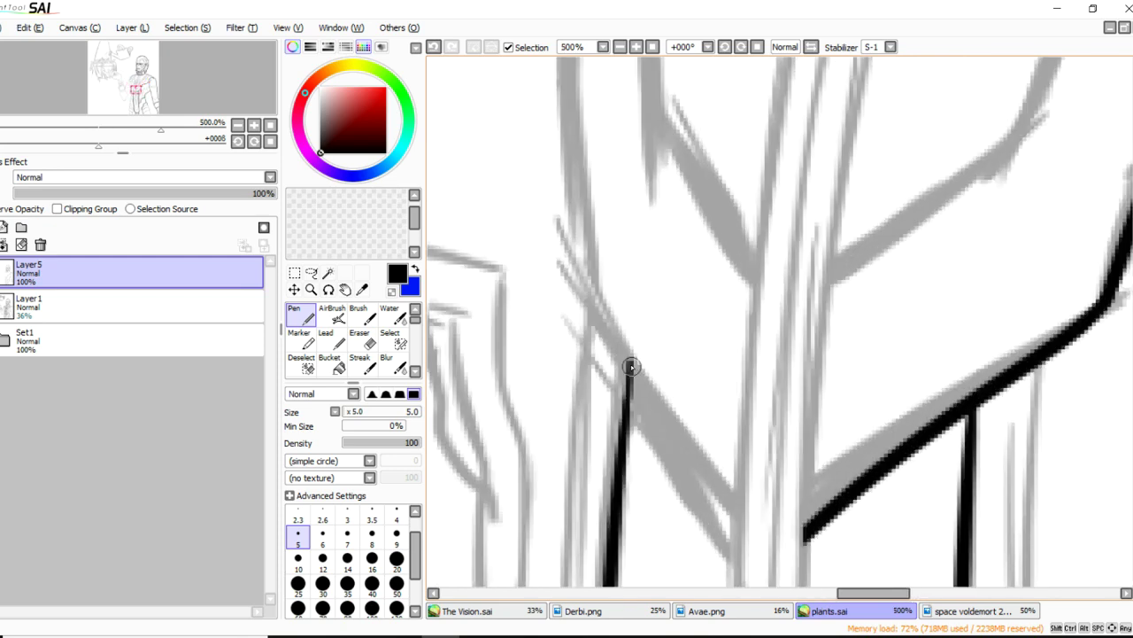
drag(577, 278, 744, 559)
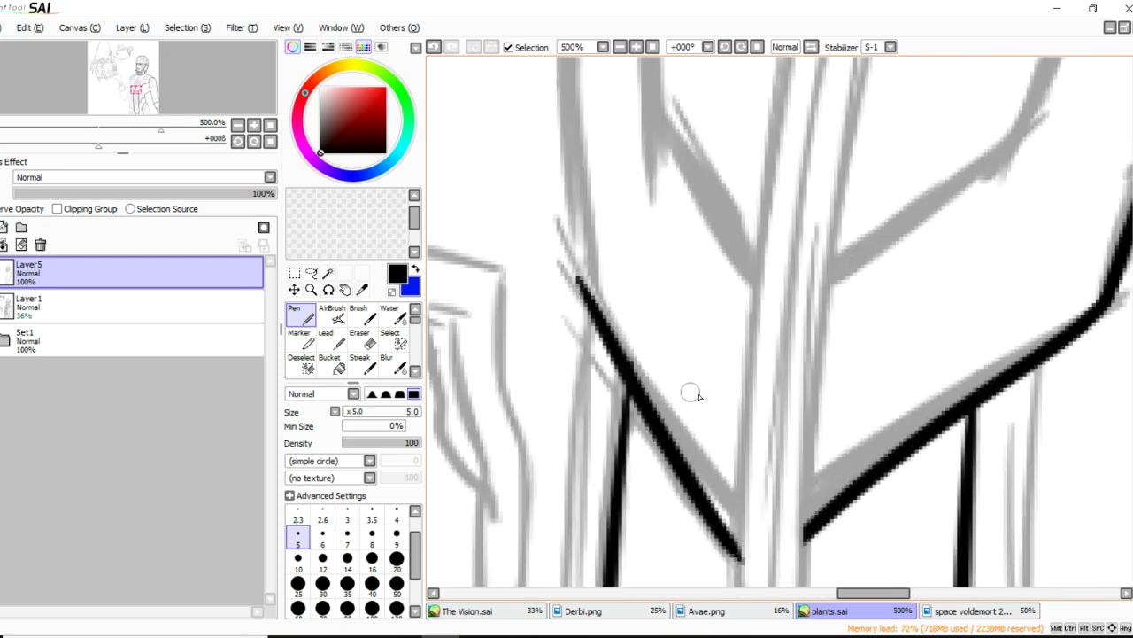
key(ctrl+z)
drag(592, 301, 763, 554)
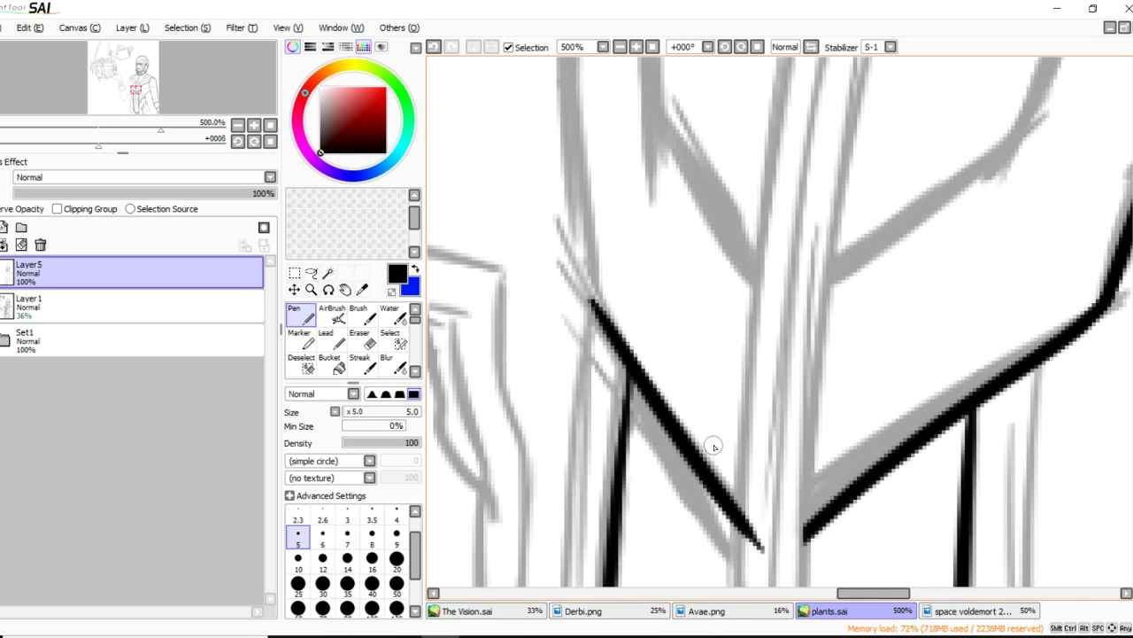
scroll(714, 446, down, 5)
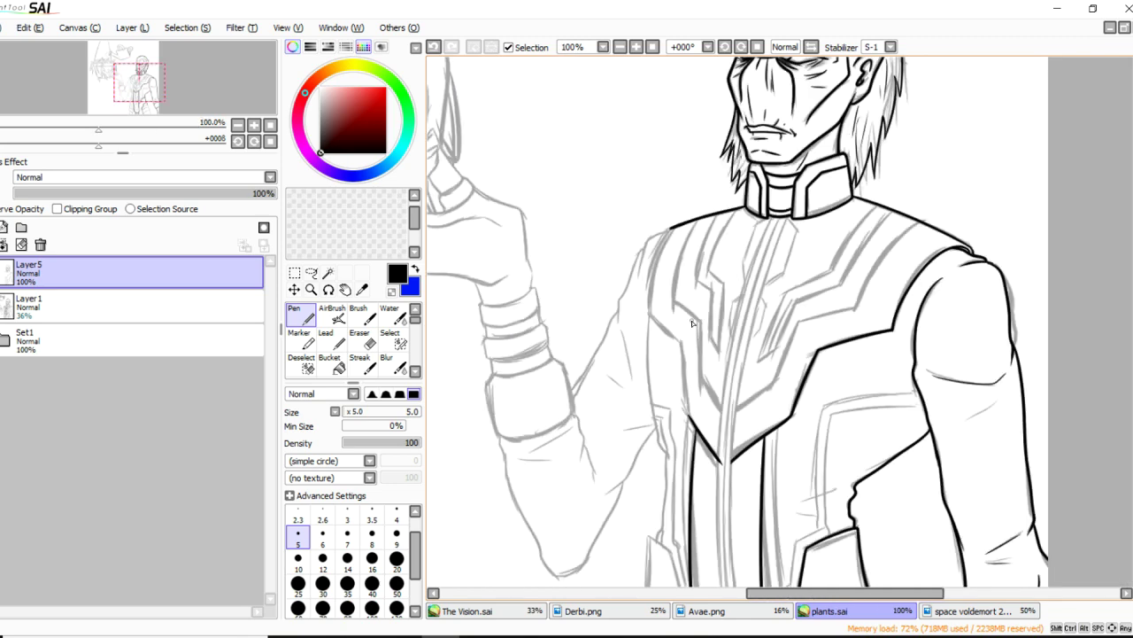
Ink the chest panel's angular left edge from the shoulder line down to its lower left diagonal.
scroll(692, 322, down, 1)
scroll(633, 203, down, 1)
scroll(716, 232, up, 1)
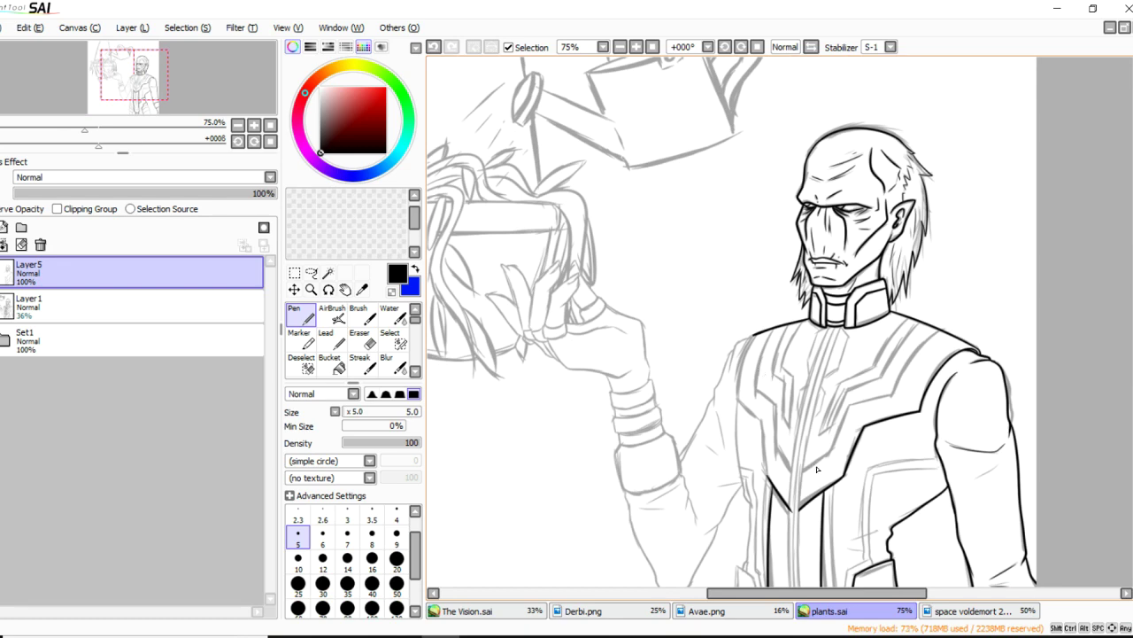
scroll(873, 170, up, 2)
scroll(866, 273, down, 2)
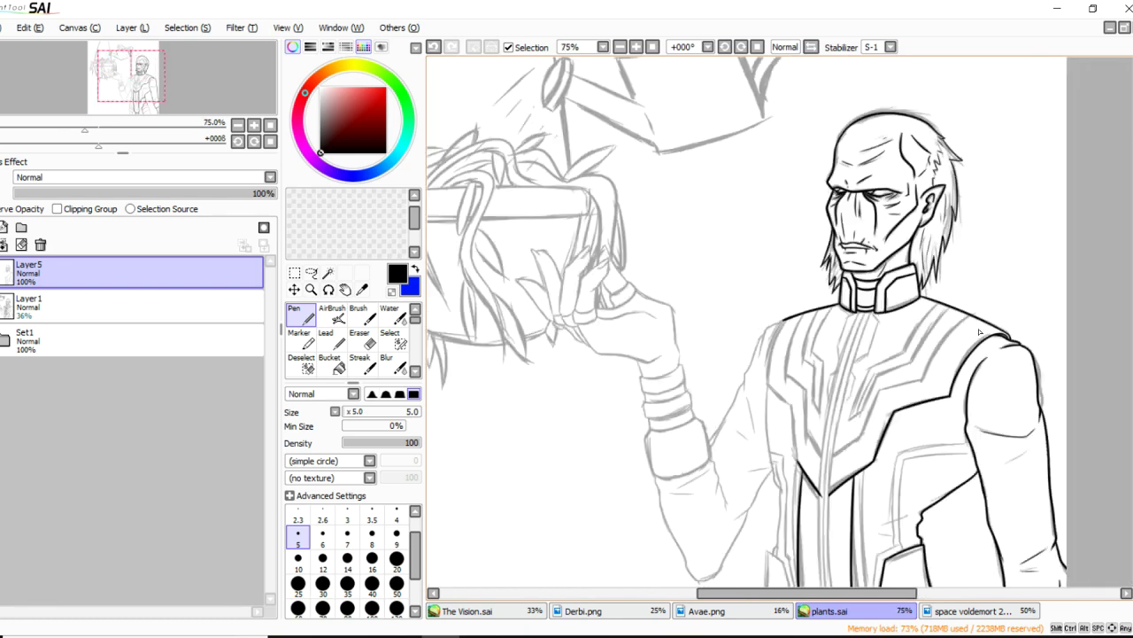
scroll(940, 451, up, 1)
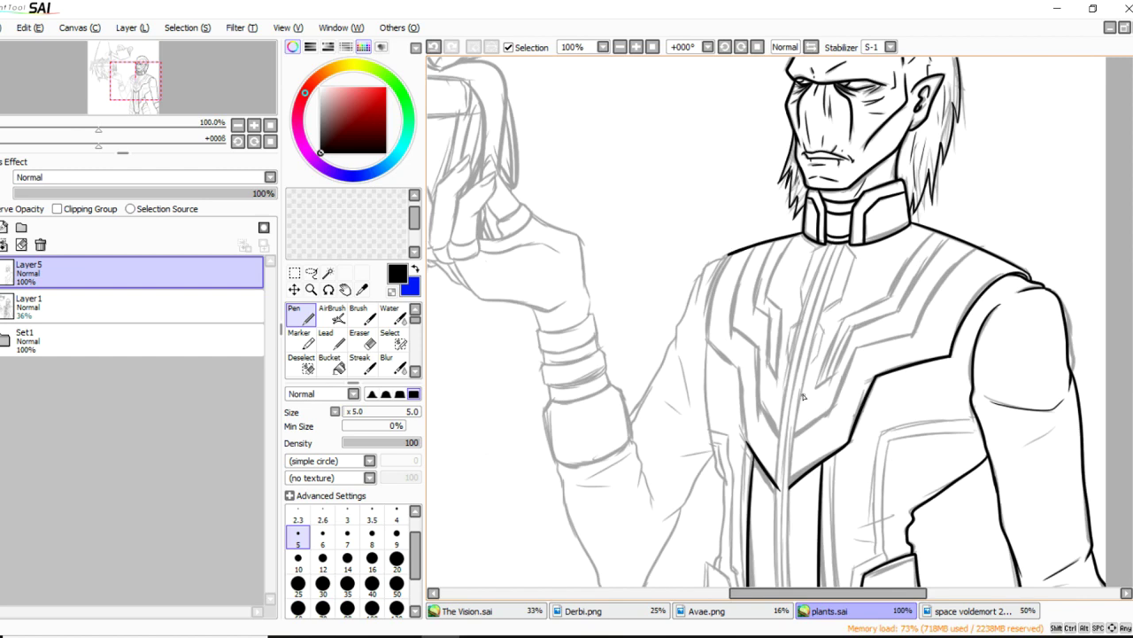
scroll(784, 326, up, 1)
scroll(748, 299, down, 1)
scroll(755, 315, up, 2)
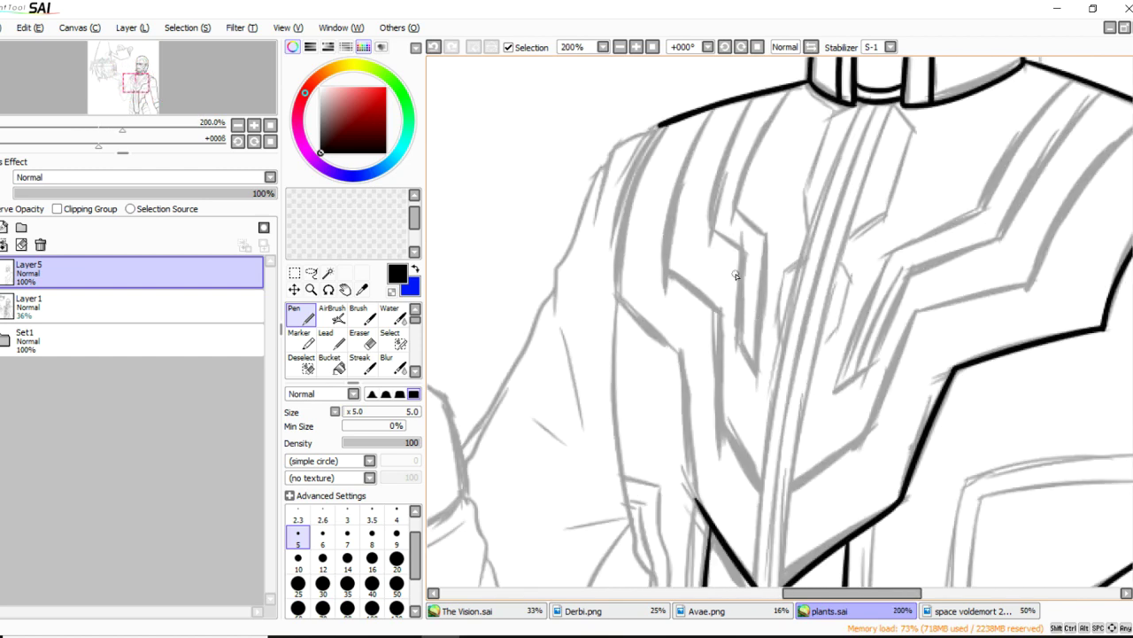
key(ctrl+z)
mouse_move(660, 126)
mouse_down()
mouse_move(626, 200)
mouse_move(616, 300)
mouse_move(693, 370)
mouse_up()
drag(683, 361, 692, 487)
key(ctrl+z)
drag(683, 361, 693, 494)
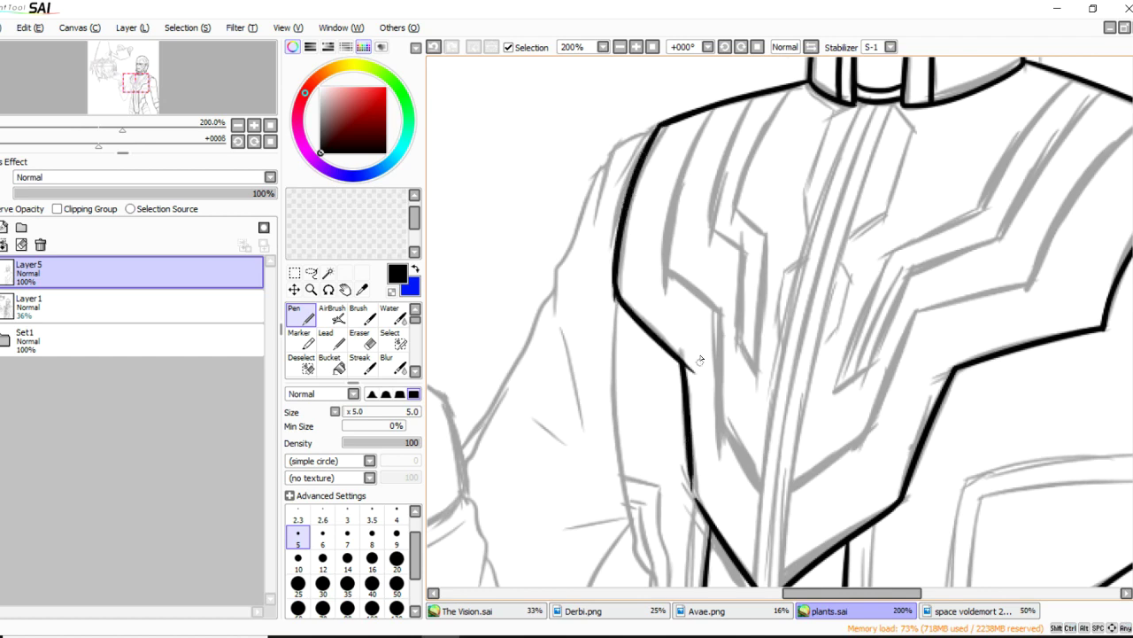
Close the gap where the chest panel's left edge meets its lower left diagonal, redoing the joining stroke.
scroll(699, 346, down, 3)
scroll(653, 494, up, 5)
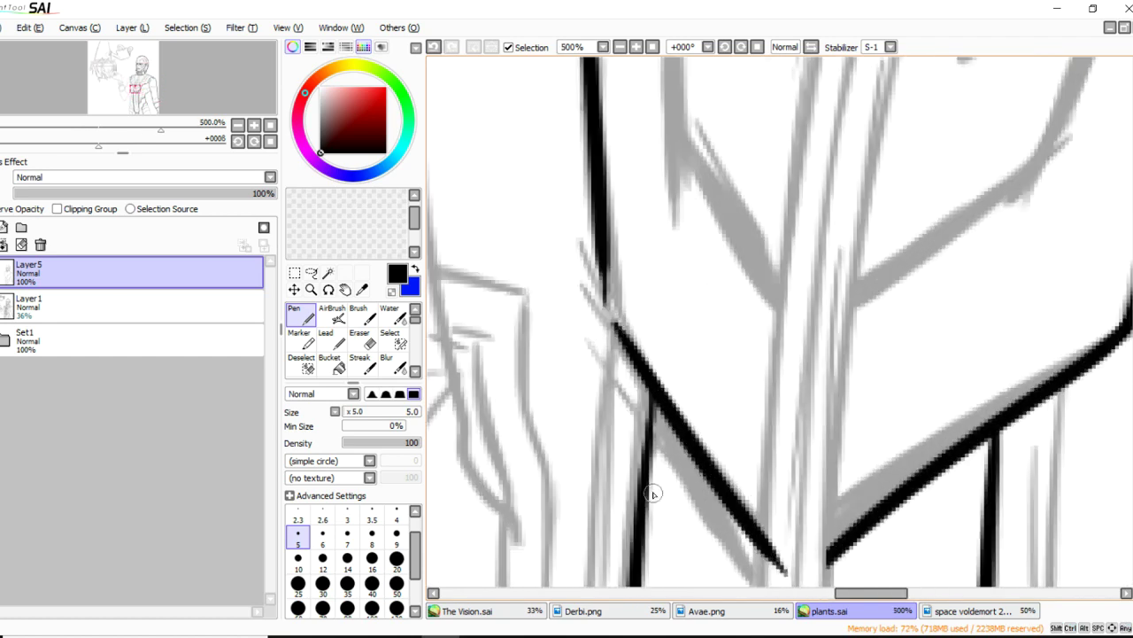
drag(603, 237, 606, 320)
key(ctrl+z)
drag(596, 214, 666, 390)
key(ctrl+z)
scroll(699, 445, down, 3)
scroll(624, 282, up, 2)
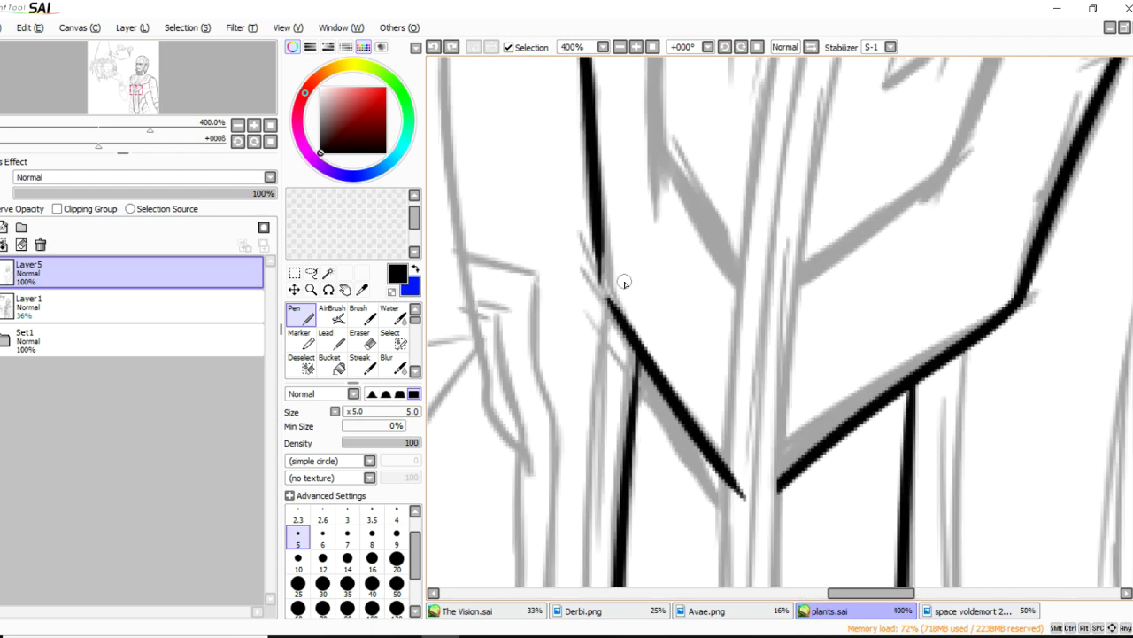
key(ctrl+z)
mouse_move(600, 229)
mouse_down()
mouse_move(607, 297)
mouse_move(686, 397)
mouse_up()
scroll(722, 415, down, 5)
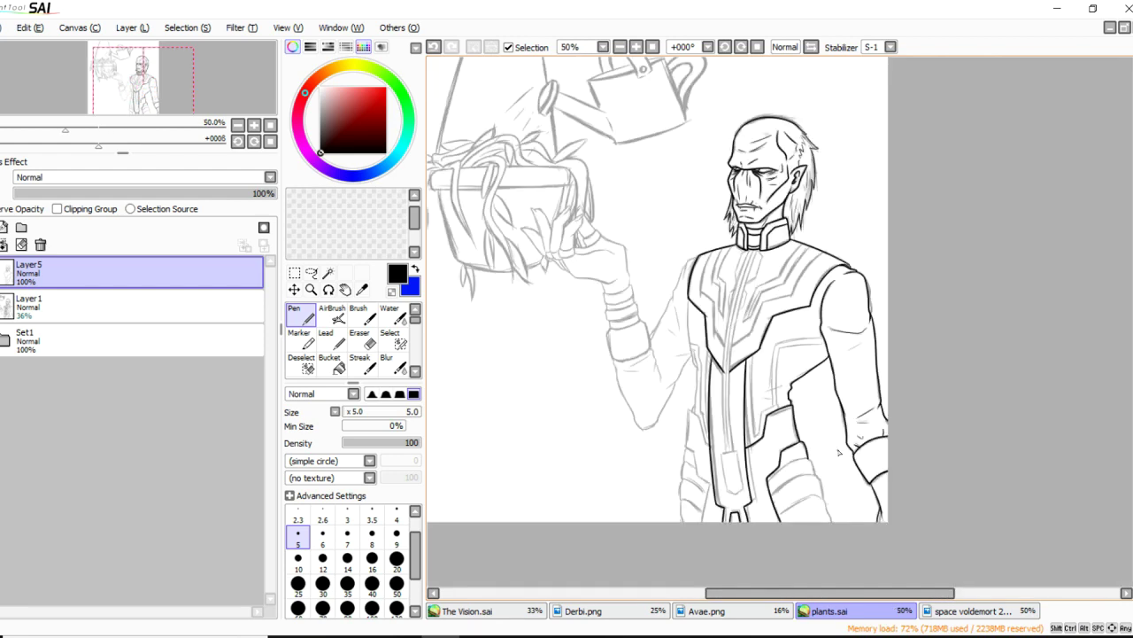
Lasso the inked pointed shape on the front flap, shift it slightly to the right with a transform, and deselect.
scroll(705, 342, up, 2)
scroll(705, 341, down, 1)
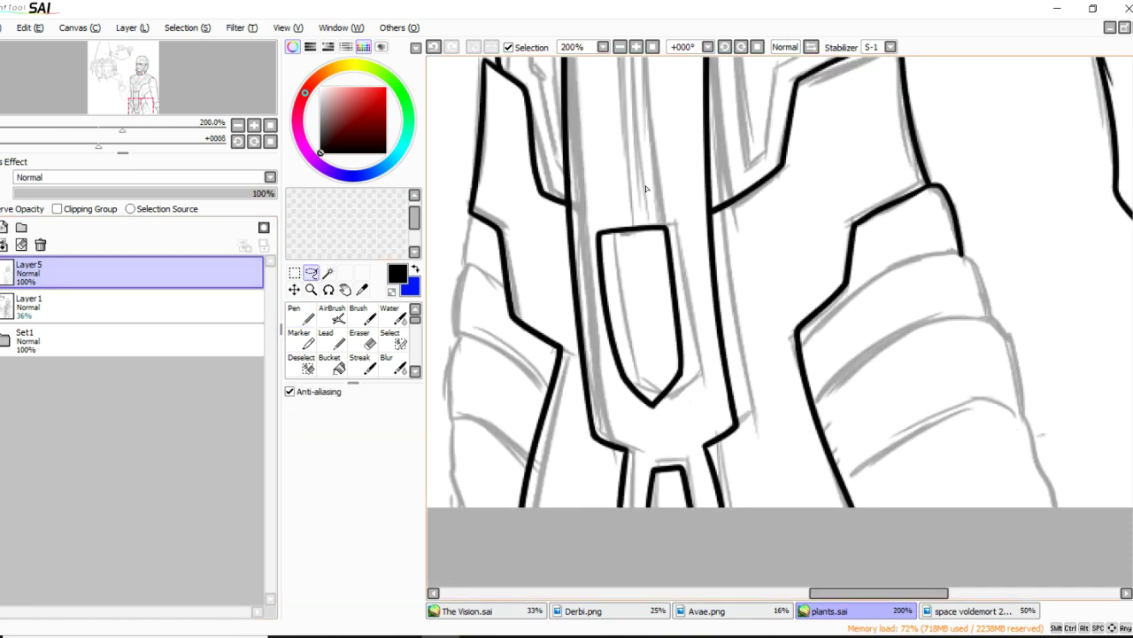
drag(643, 177, 642, 183)
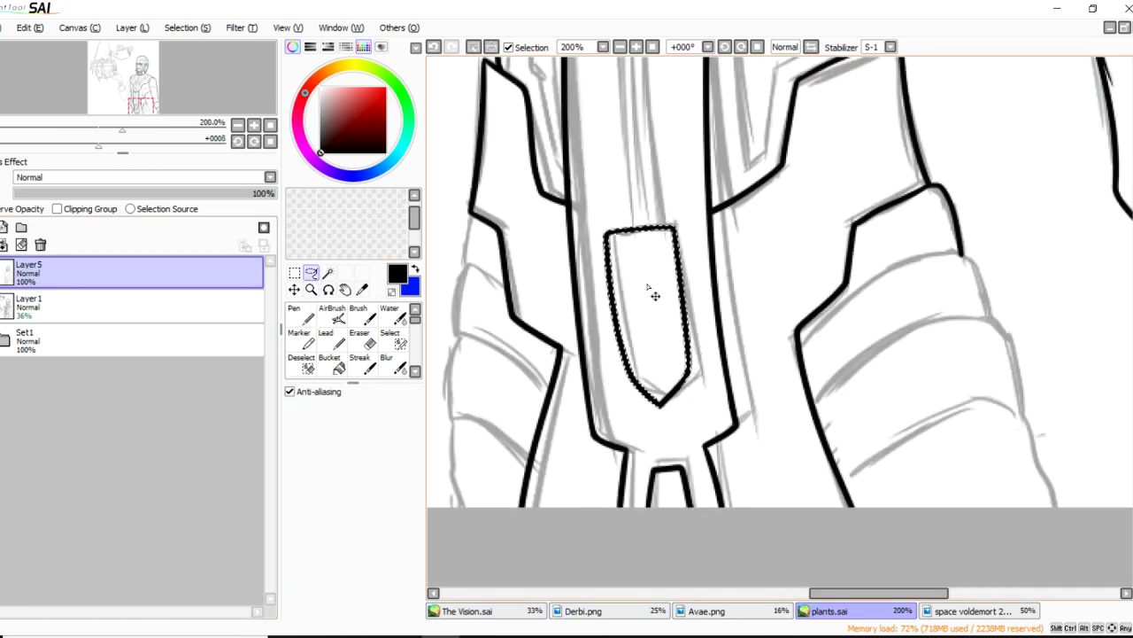
key(ctrl+t)
key(Return)
key(ctrl+d)
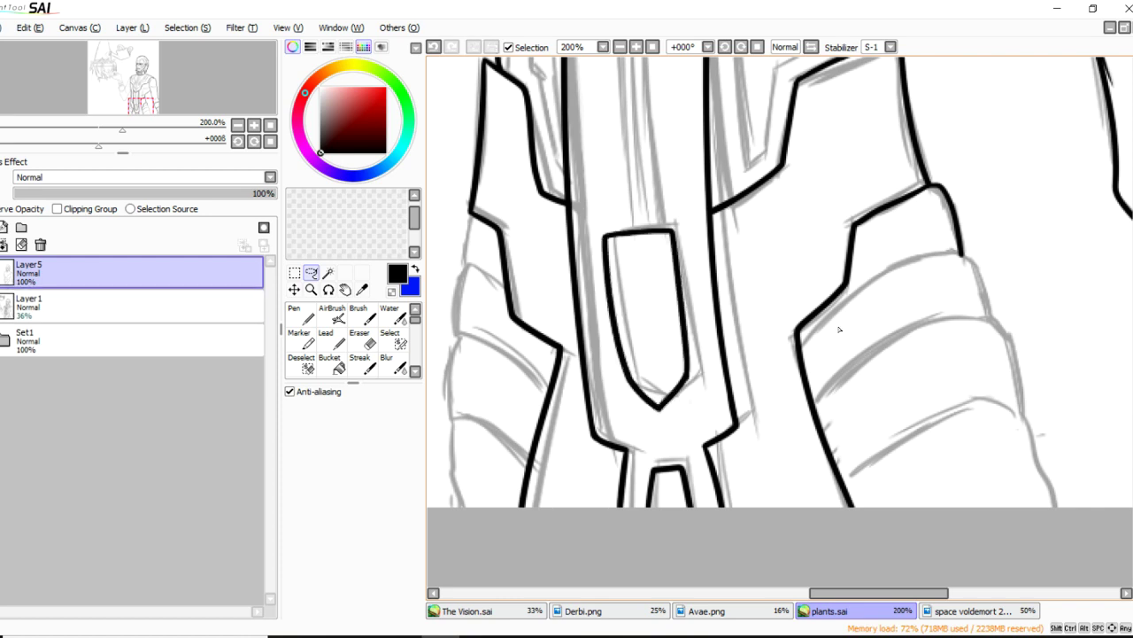
Trim the overshooting tip of the chest panel's lower left diagonal with the size 20 eraser.
scroll(1130, 450, up, 6)
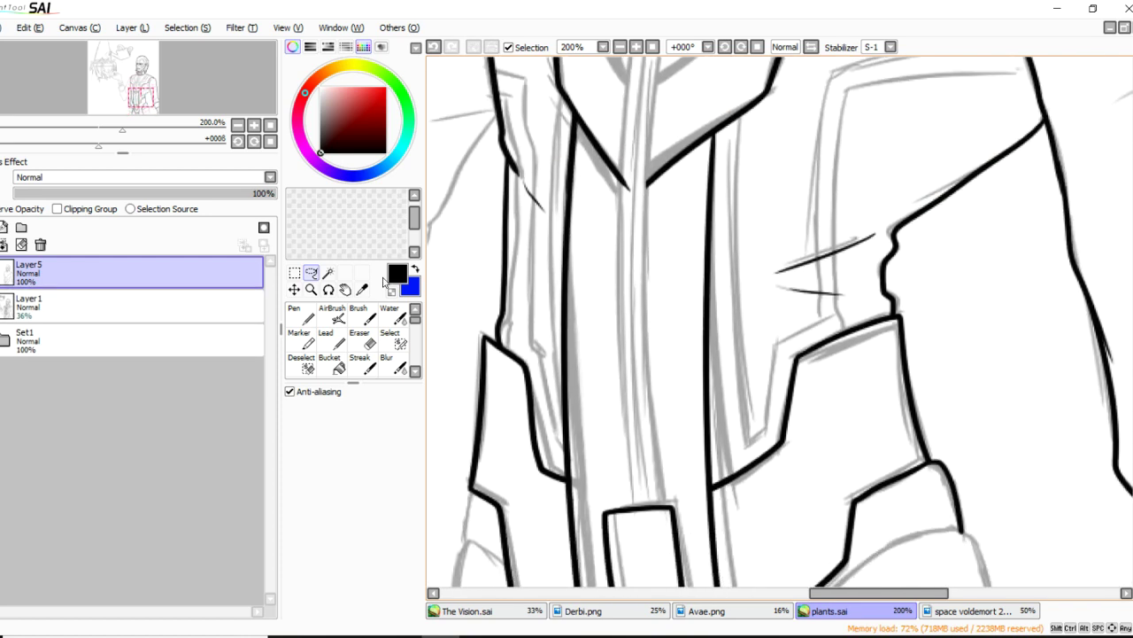
click(301, 316)
click(361, 341)
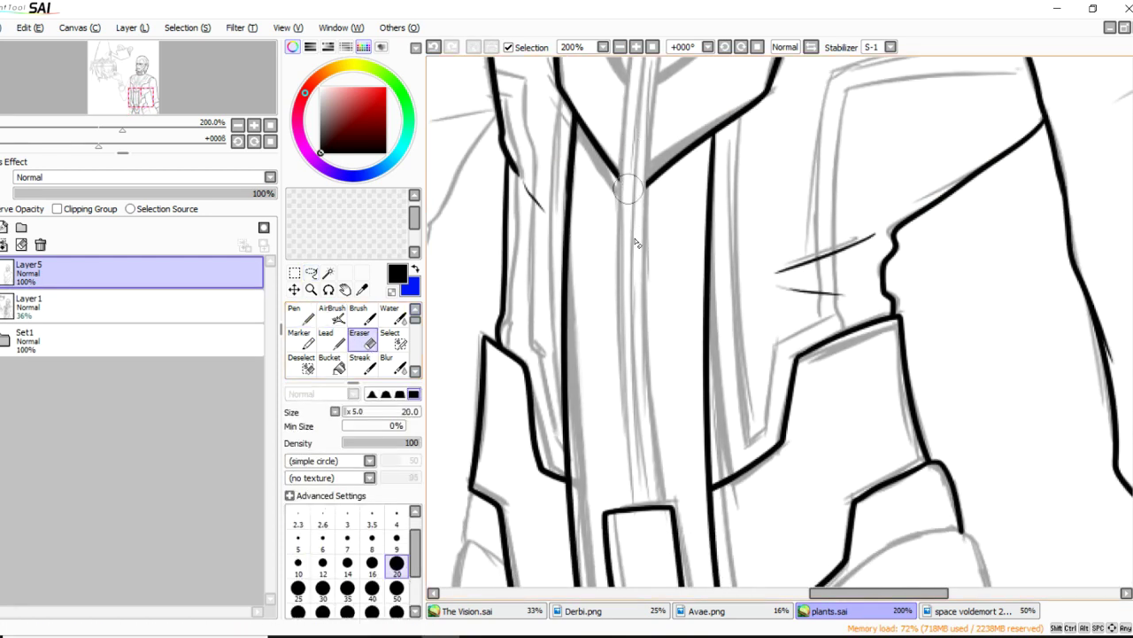
Select the coat's chest and centre panel with the Magic Wand and ink the central strip's right edge down from the collar with the size 5 pen.
scroll(649, 181, down, 3)
scroll(841, 263, up, 1)
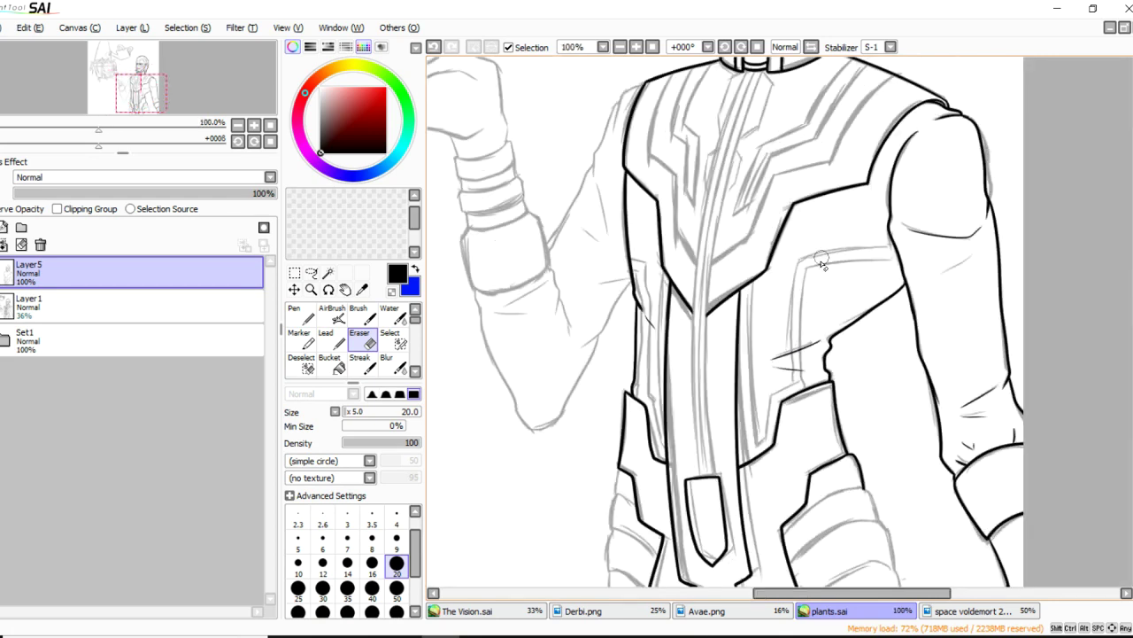
click(328, 272)
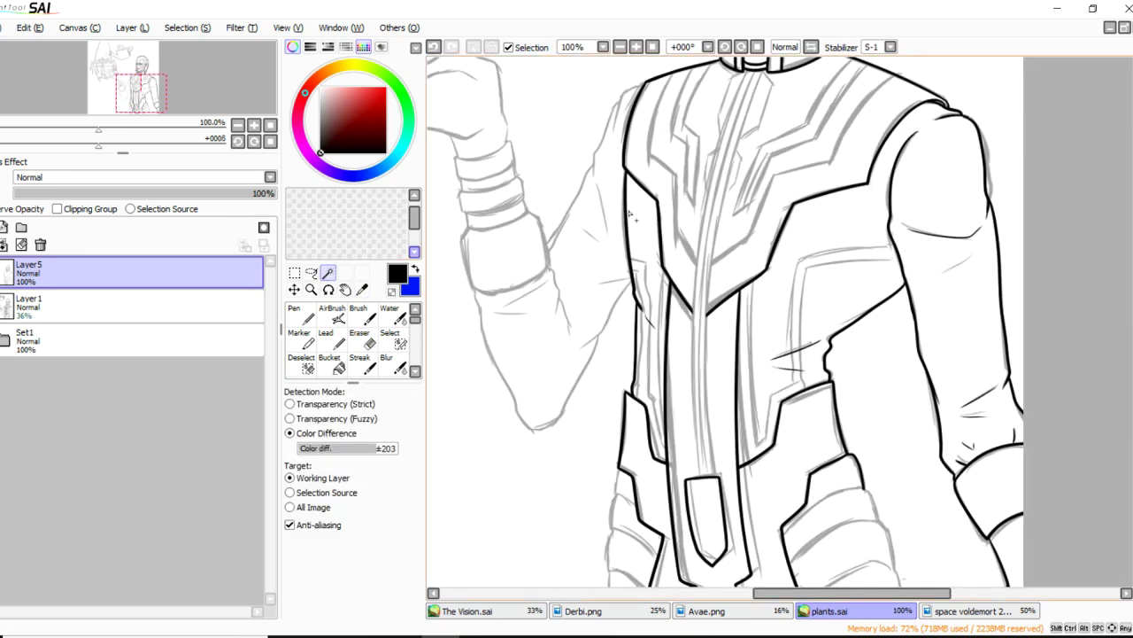
click(779, 151)
click(299, 315)
mouse_move(763, 69)
mouse_down()
mouse_move(718, 239)
mouse_move(706, 466)
mouse_up()
key(ctrl+z)
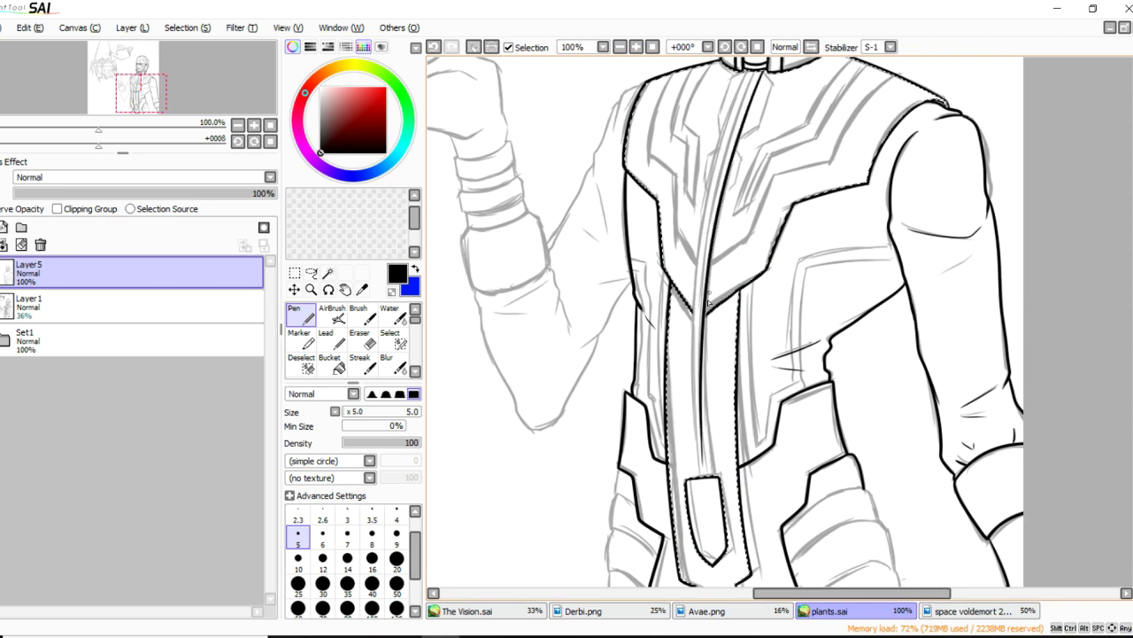
key(ctrl+z)
drag(765, 67, 714, 480)
Extend the central strip's right edge line down to the upper edge of the pointed tab at the waist.
scroll(717, 506, up, 3)
key(ctrl+z)
drag(668, 105, 690, 390)
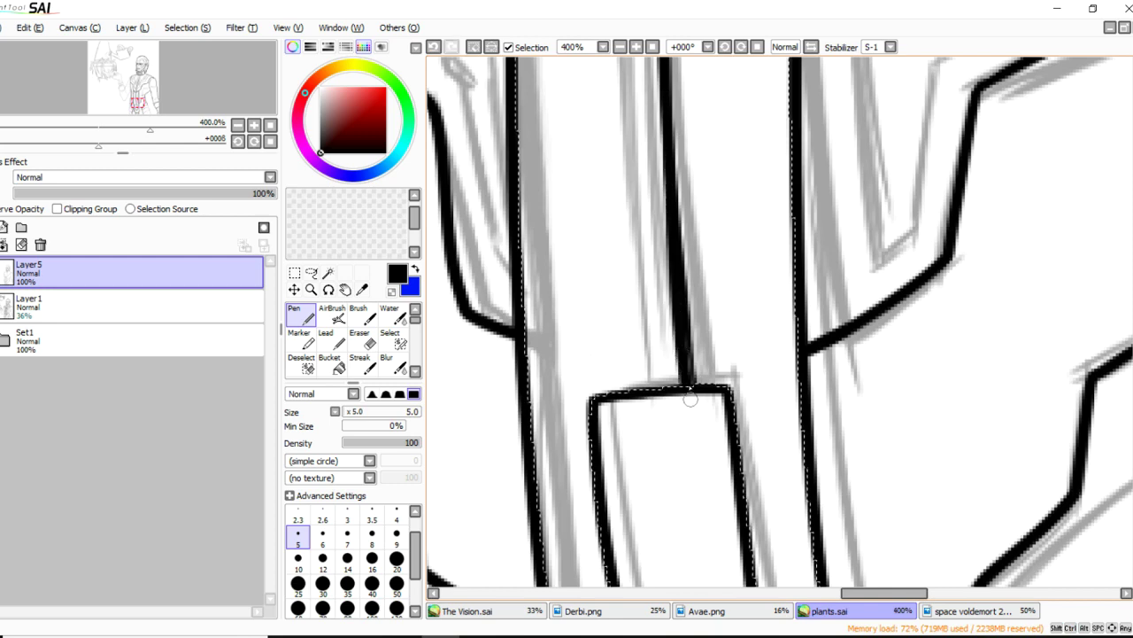
key(ctrl+z)
drag(665, 109, 694, 387)
scroll(673, 229, down, 7)
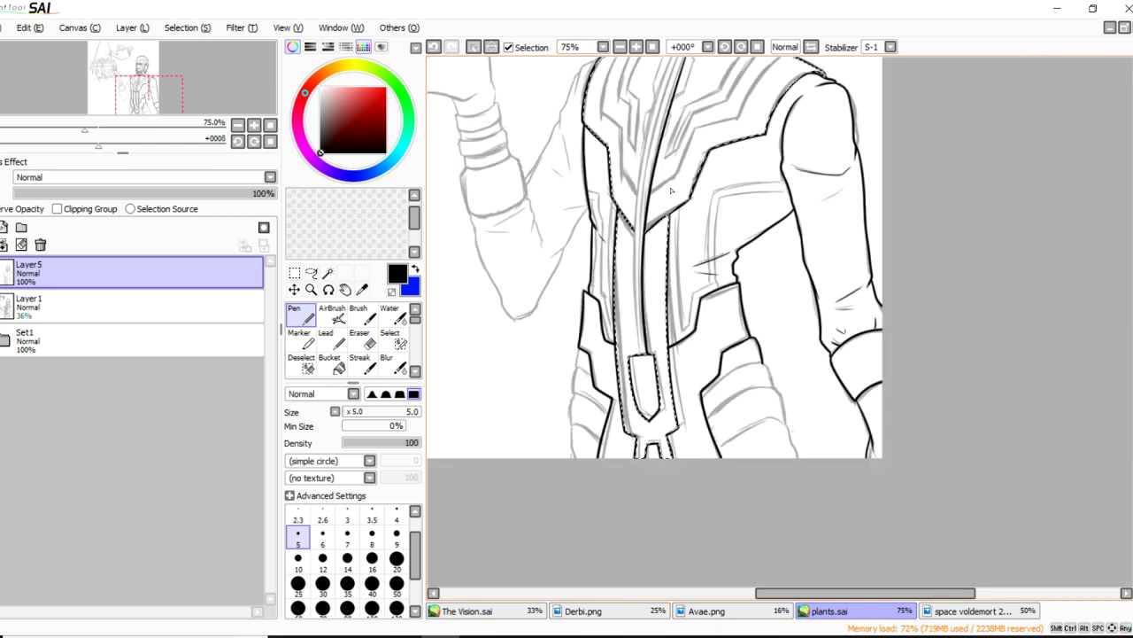
Ink the central strip's left edge from the collar down to the waist tab and clear the selection.
scroll(673, 228, up, 1)
drag(645, 407, 652, 517)
scroll(667, 356, down, 1)
scroll(667, 375, up, 6)
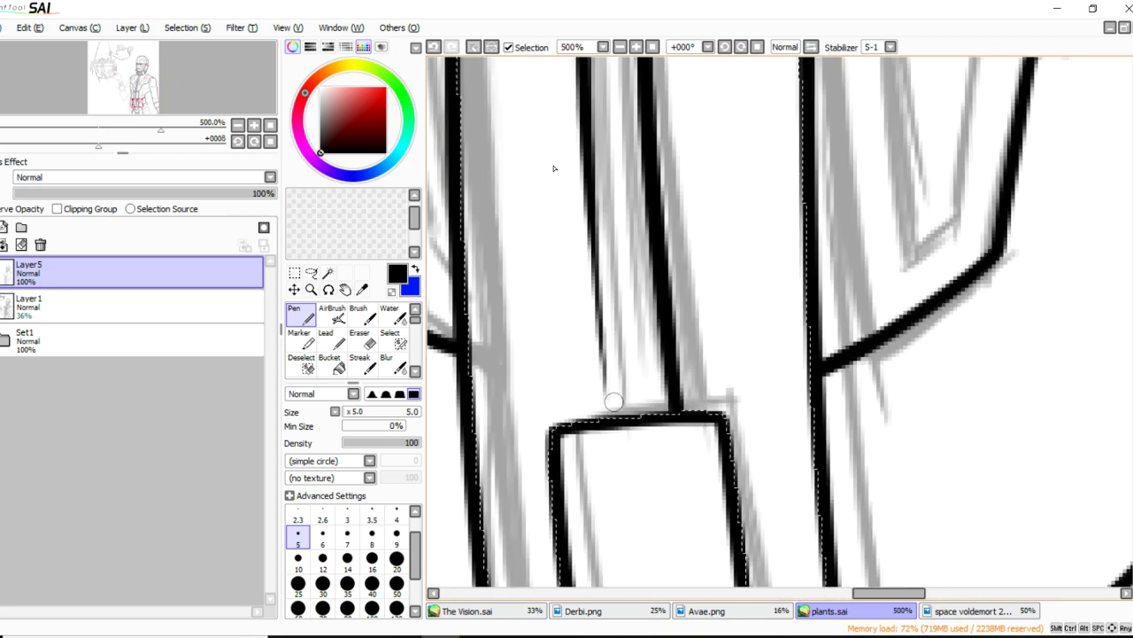
drag(591, 115, 611, 414)
scroll(670, 131, down, 6)
scroll(670, 131, up, 2)
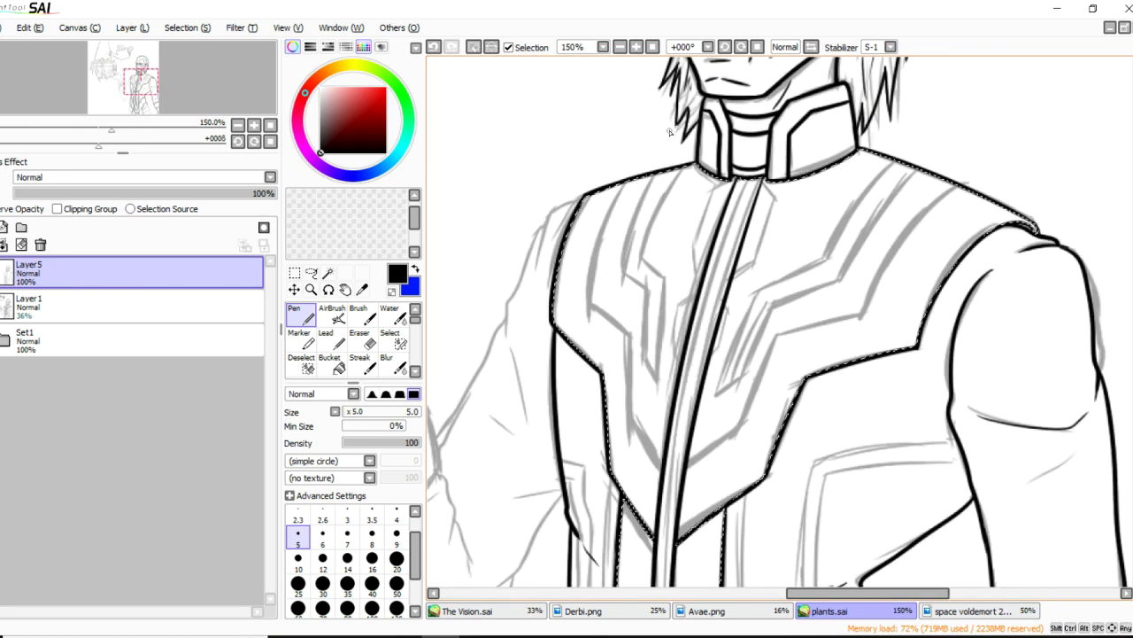
scroll(670, 131, down, 1)
key(ctrl+d)
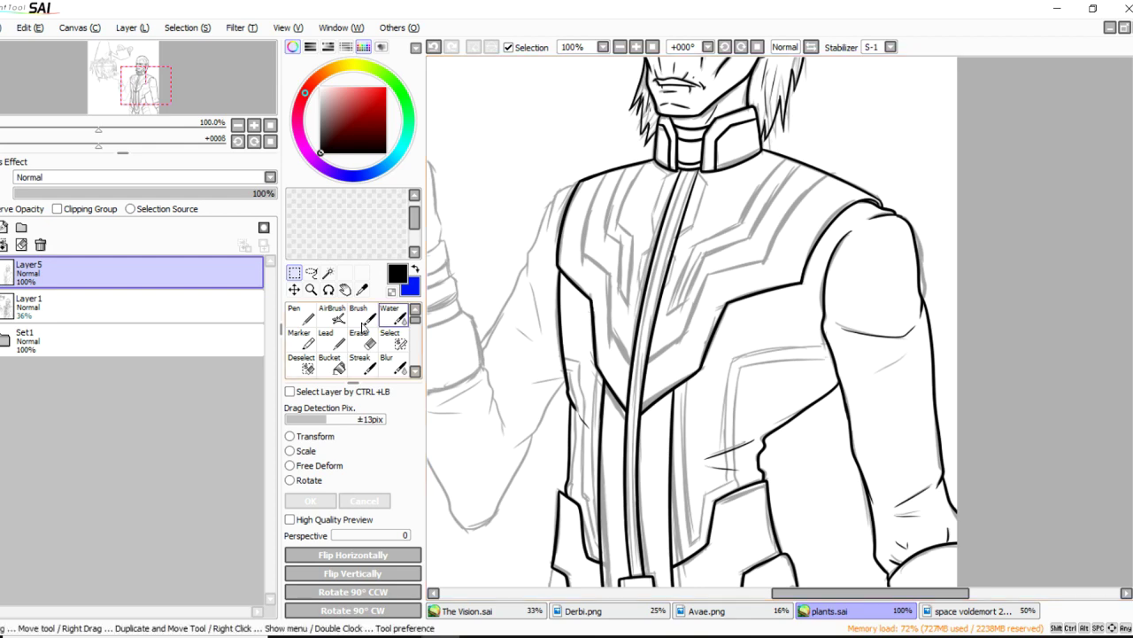
Try to ink a line down the middle of the central strip within a Magic Wand selection of its interior.
click(328, 273)
scroll(654, 243, up, 1)
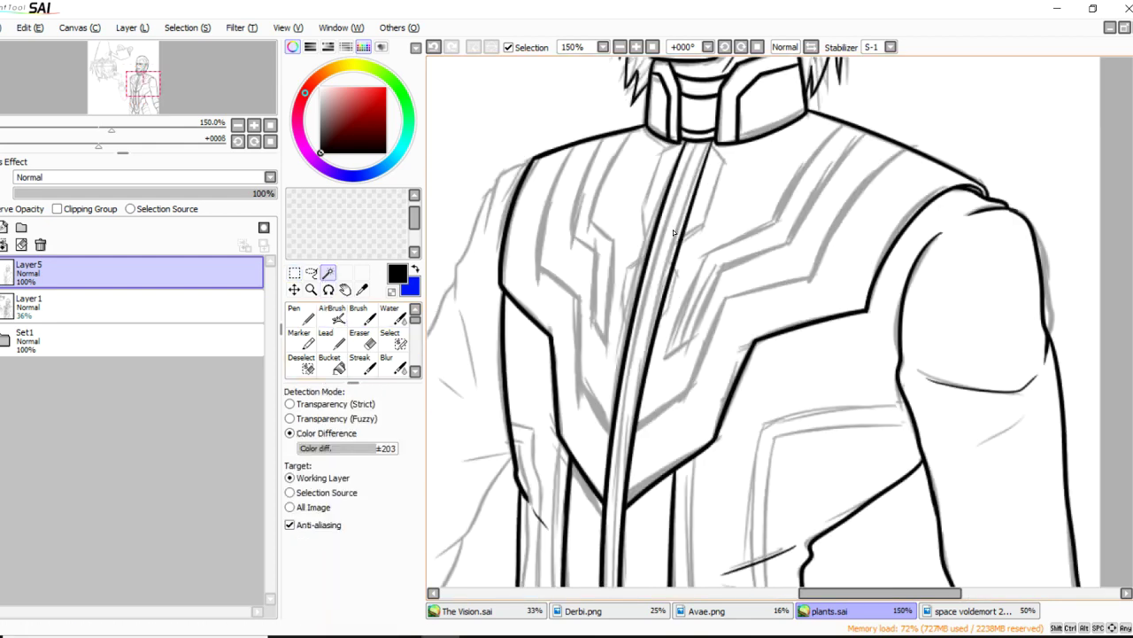
click(666, 220)
scroll(655, 174, down, 2)
scroll(673, 298, up, 1)
key(n)
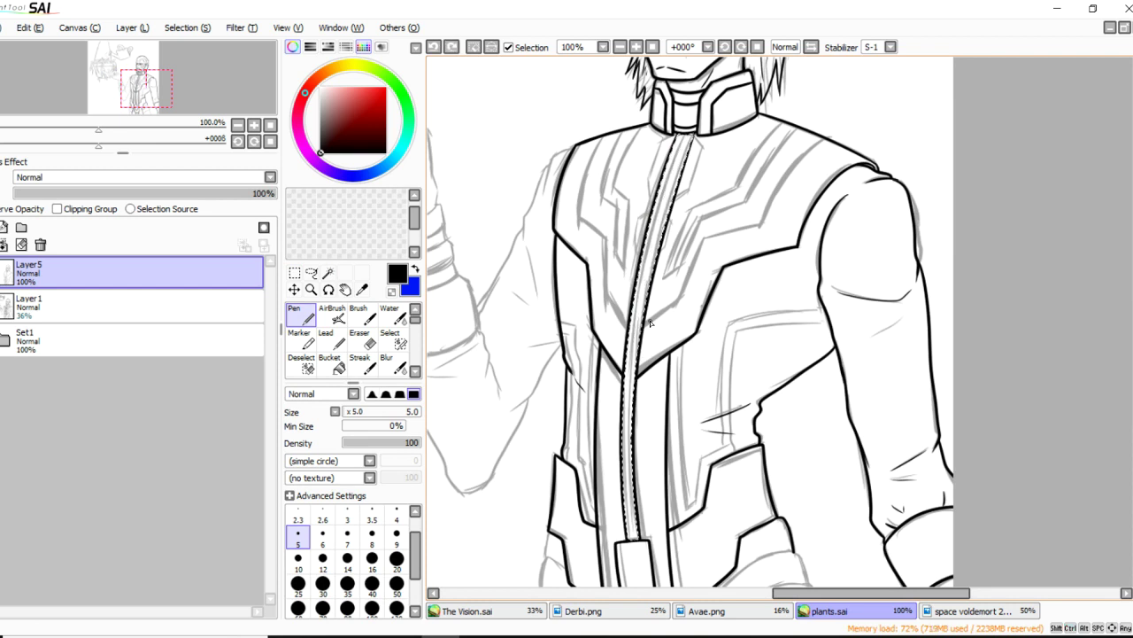
drag(690, 136, 678, 180)
drag(692, 134, 634, 432)
key(ctrl+z)
drag(684, 135, 625, 427)
key(ctrl+z)
mouse_move(681, 135)
mouse_down()
mouse_move(629, 317)
mouse_move(623, 507)
mouse_up()
key(ctrl+z)
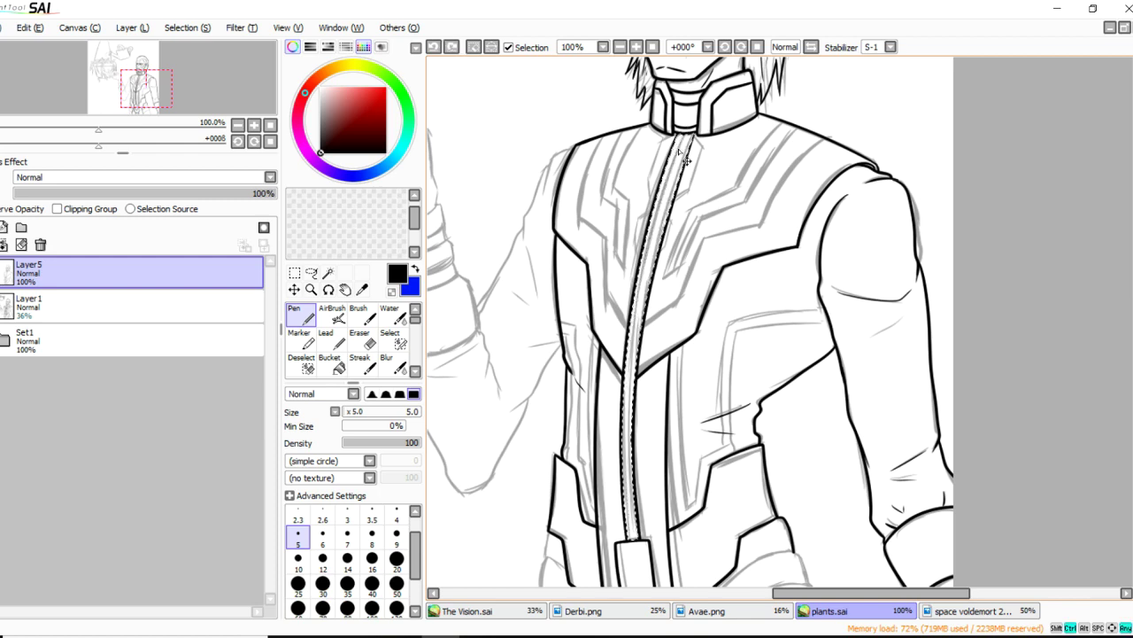
drag(682, 138, 628, 493)
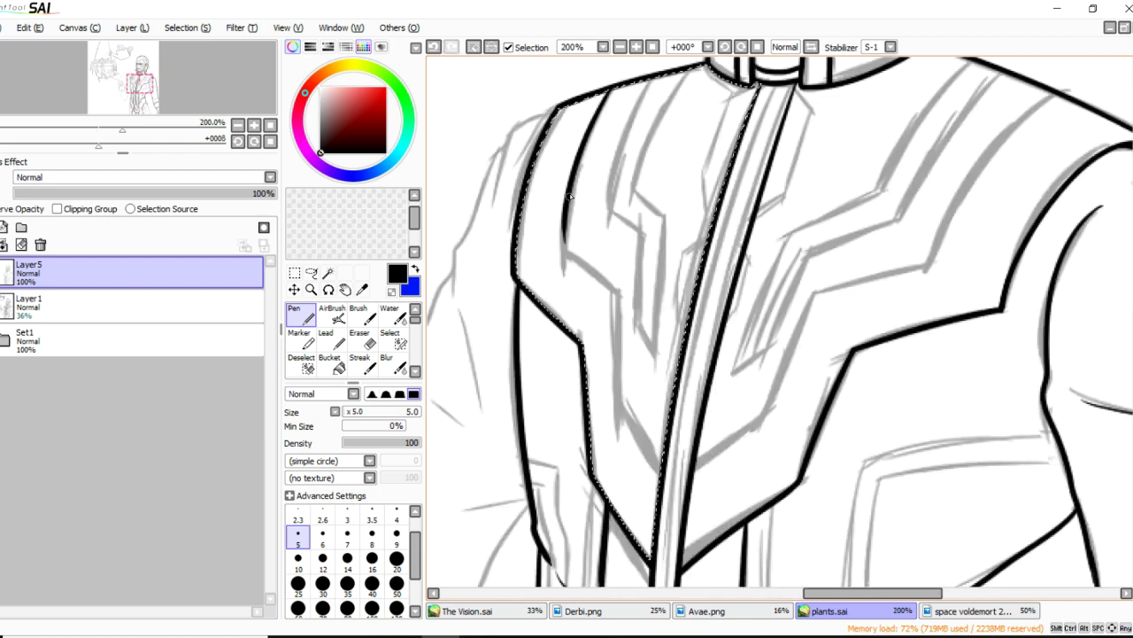
Ink the outer angular band line on the left chest panel, from the shoulder seam through its two corners to the central strip.
key(ctrl+z)
key(ctrl+y)
key(ctrl+z)
key(ctrl+y)
drag(568, 252, 613, 284)
key(ctrl+z)
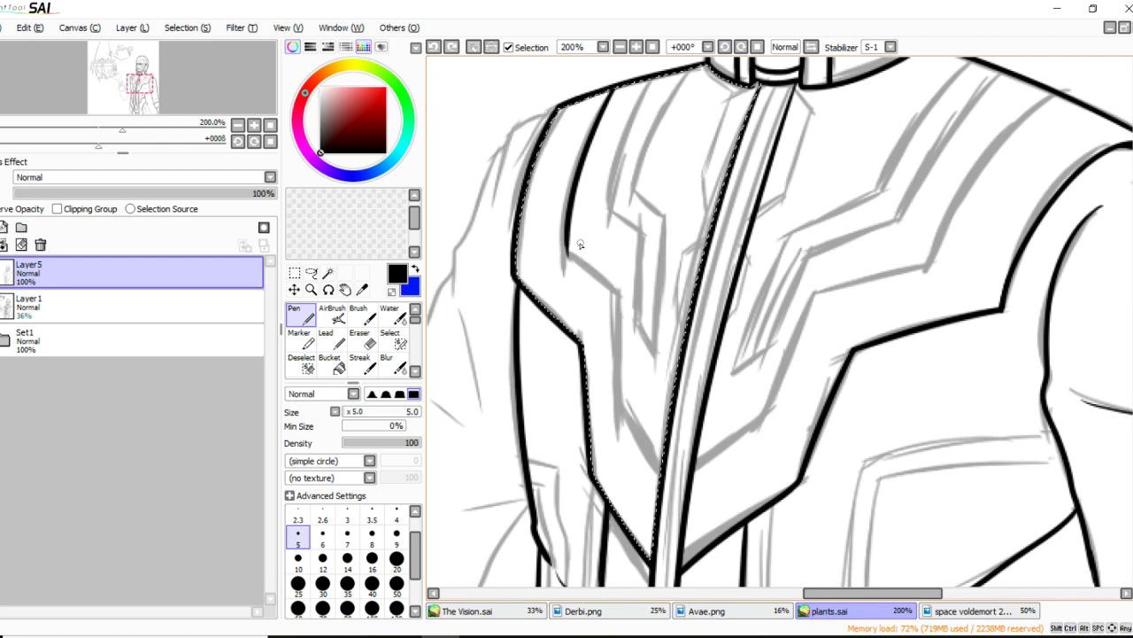
mouse_move(568, 251)
mouse_down()
mouse_move(617, 372)
mouse_move(614, 429)
mouse_move(605, 286)
mouse_move(619, 295)
mouse_move(619, 428)
mouse_up()
key(ctrl+z)
key(ctrl+z)
key(ctrl+z)
mouse_move(618, 294)
mouse_down()
mouse_move(620, 386)
mouse_move(664, 483)
mouse_up()
drag(630, 430, 662, 478)
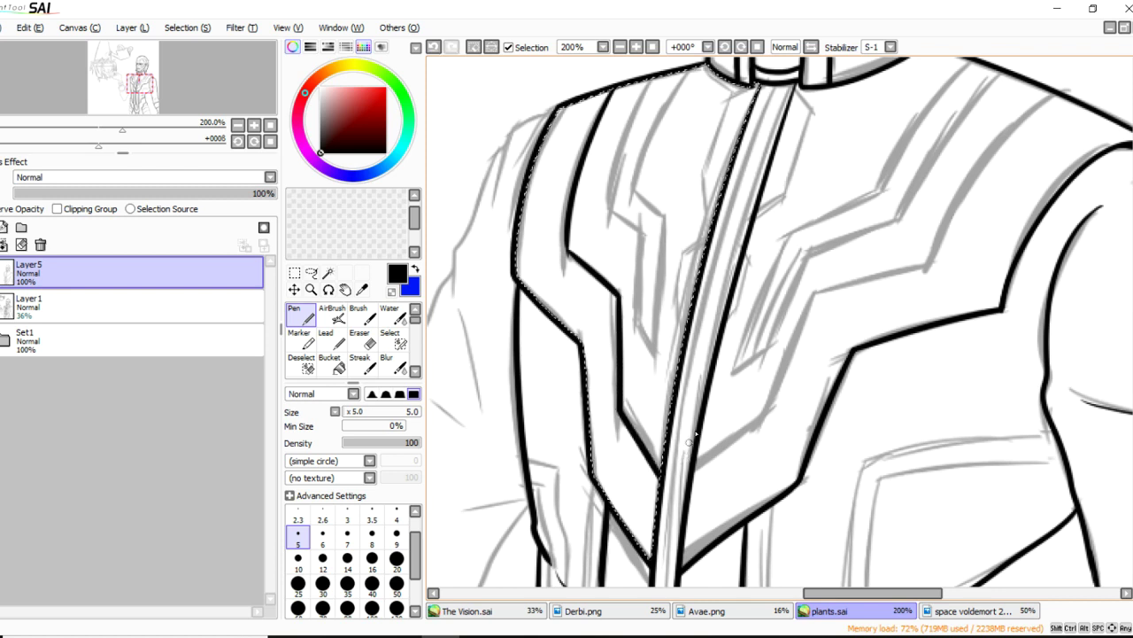
Touch up the upper corner of the left chest's outer band line and erase its overshoot.
scroll(572, 225, up, 6)
mouse_move(552, 211)
mouse_down()
mouse_move(551, 365)
mouse_move(586, 384)
mouse_up()
key(e)
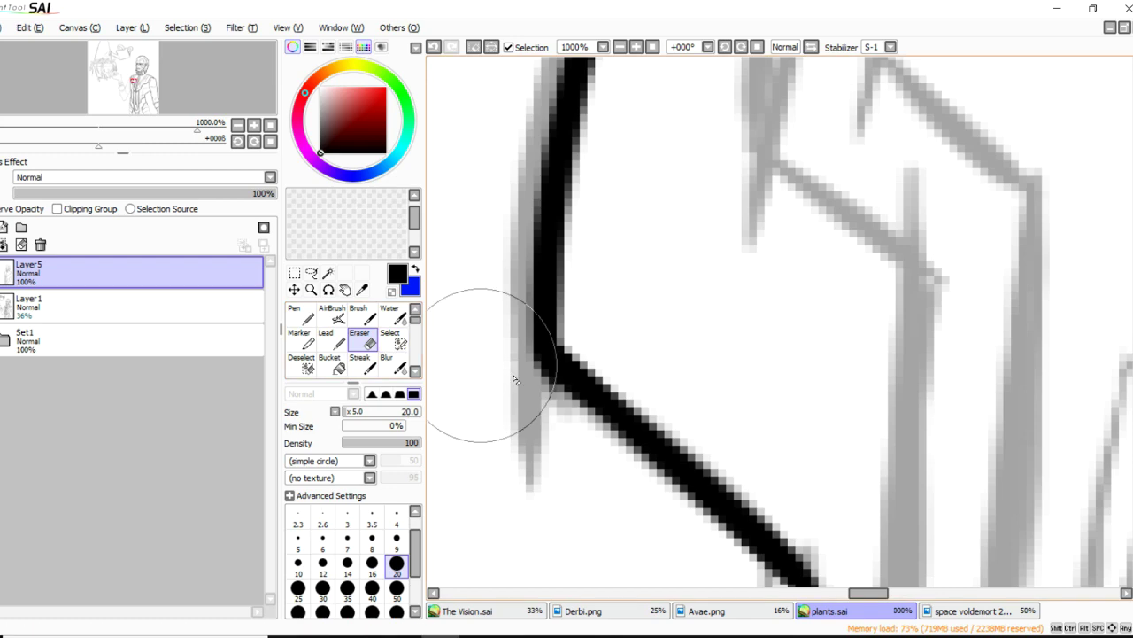
drag(547, 431, 559, 441)
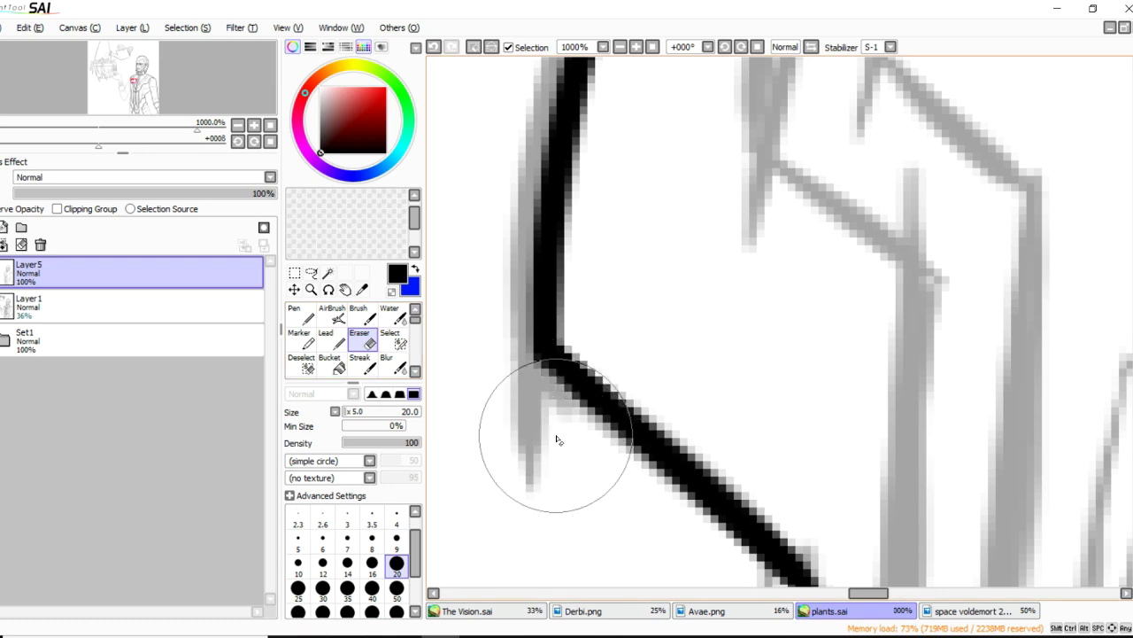
scroll(559, 441, down, 5)
scroll(531, 442, down, 1)
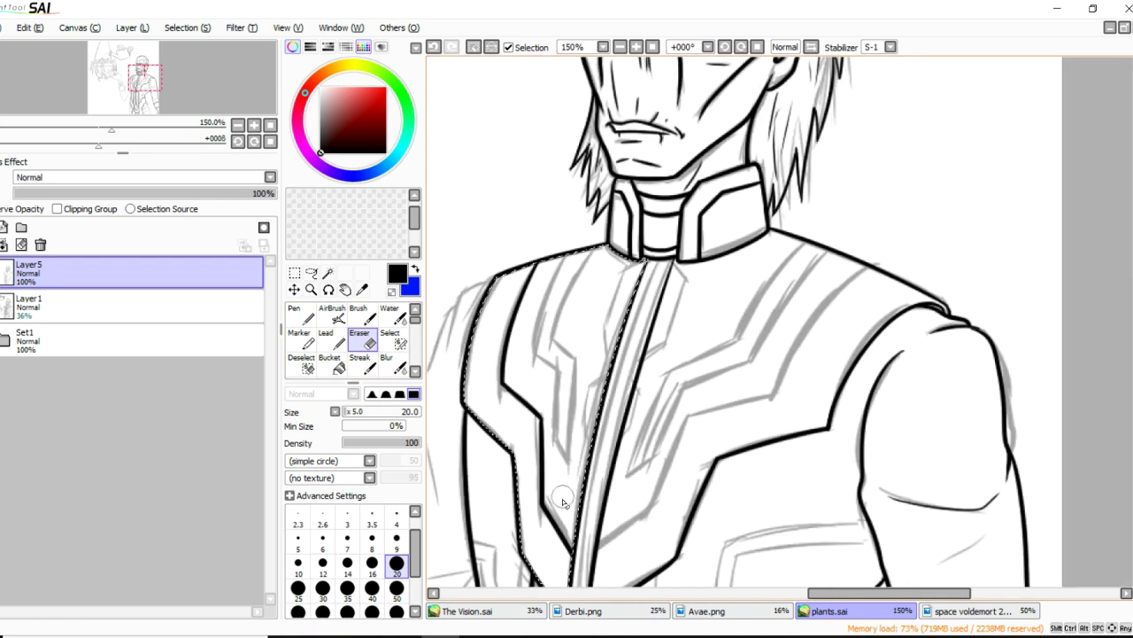
scroll(529, 443, up, 2)
scroll(561, 278, down, 2)
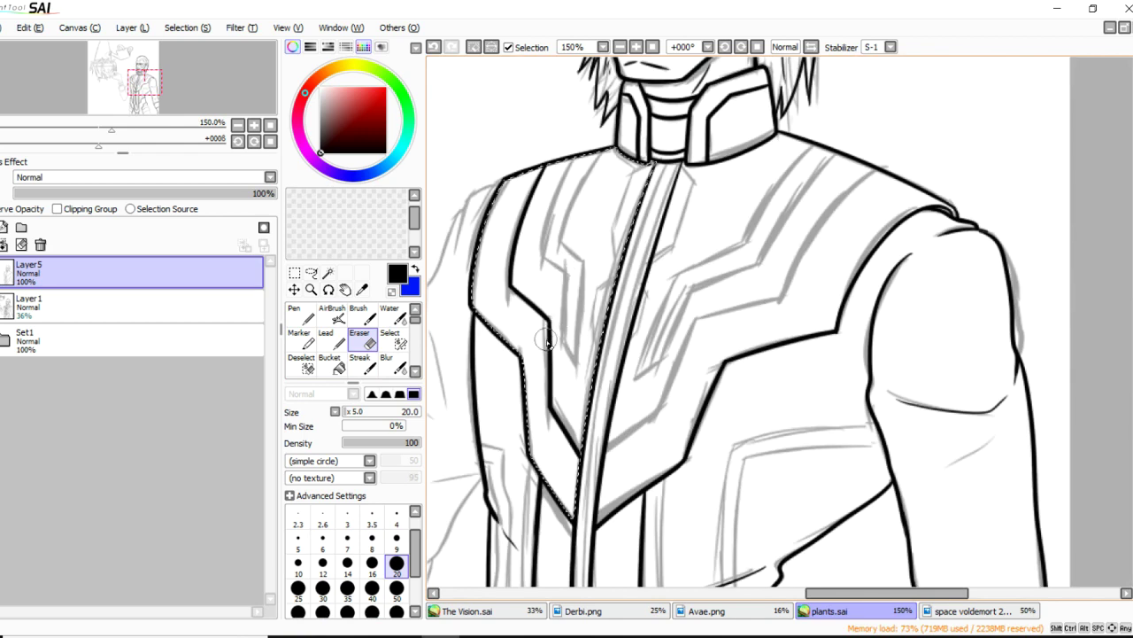
Ink the two inner stripe lines on the left chest panel, from the shoulder seam through their bends to a shared pointed tip.
scroll(544, 281, up, 2)
key(n)
scroll(532, 245, down, 1)
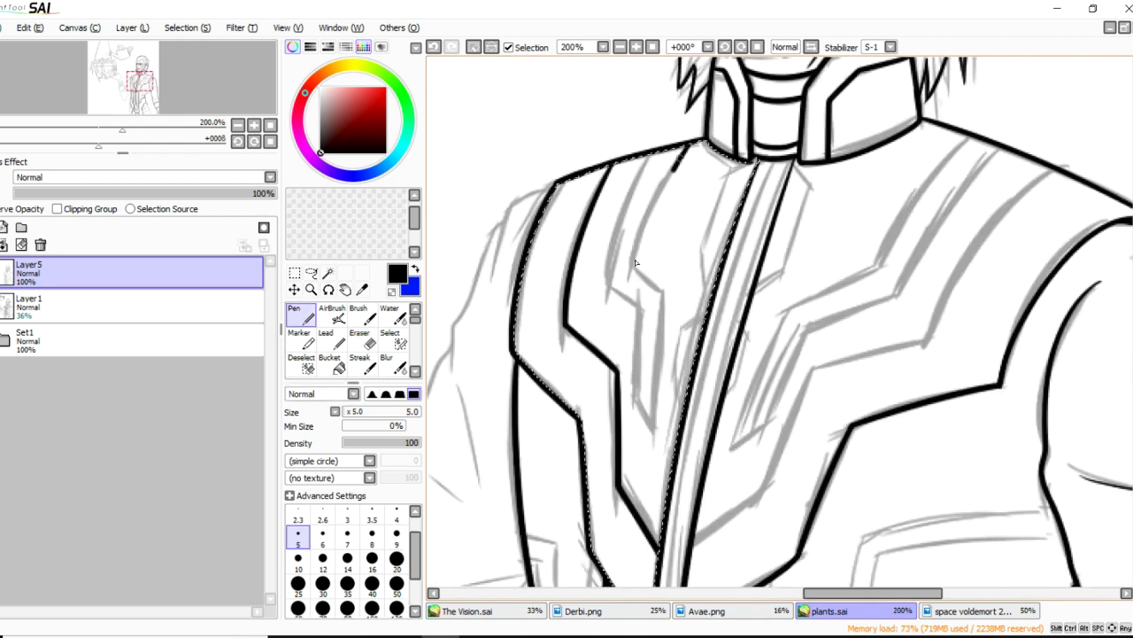
drag(690, 147, 657, 191)
drag(658, 330, 654, 411)
key(ctrl+z)
mouse_move(689, 145)
mouse_down()
mouse_move(657, 198)
mouse_move(633, 283)
mouse_move(659, 390)
mouse_move(655, 434)
mouse_move(607, 273)
mouse_move(605, 291)
mouse_move(641, 321)
mouse_move(636, 413)
mouse_up()
key(ctrl+z)
key(ctrl+z)
key(ctrl+z)
mouse_move(637, 324)
mouse_down()
mouse_move(629, 394)
mouse_move(644, 390)
mouse_move(639, 318)
mouse_move(634, 387)
mouse_move(649, 439)
mouse_up()
key(ctrl+z)
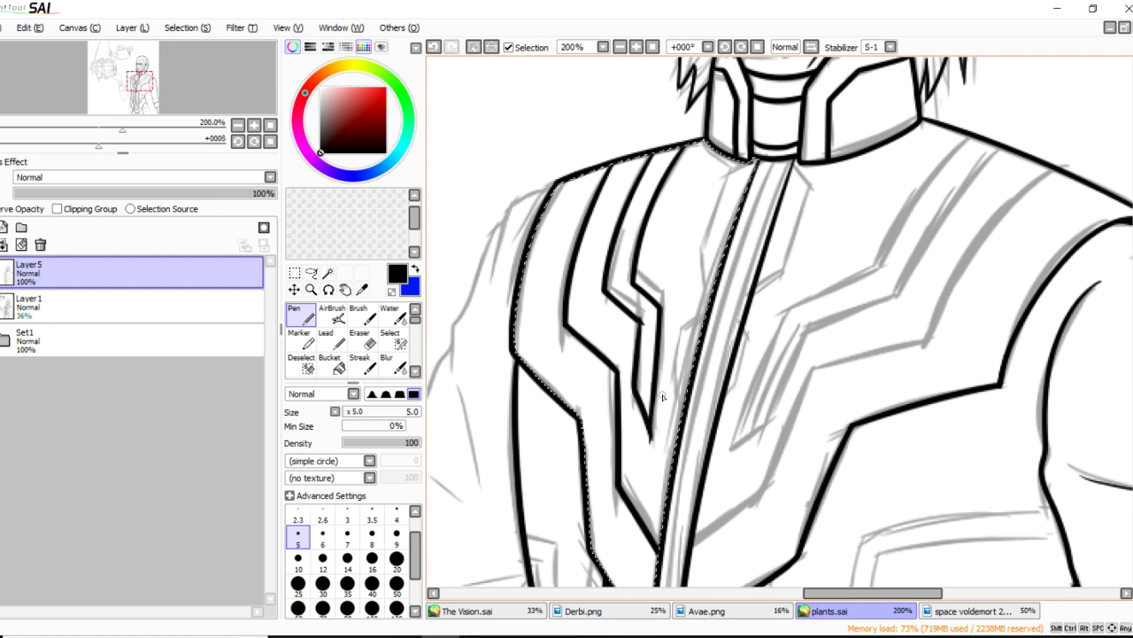
Clean up the pointed tip and inner corner of the left chest's narrow stripe with the eraser and pen.
scroll(664, 422, up, 3)
key(e)
click(636, 481)
key(n)
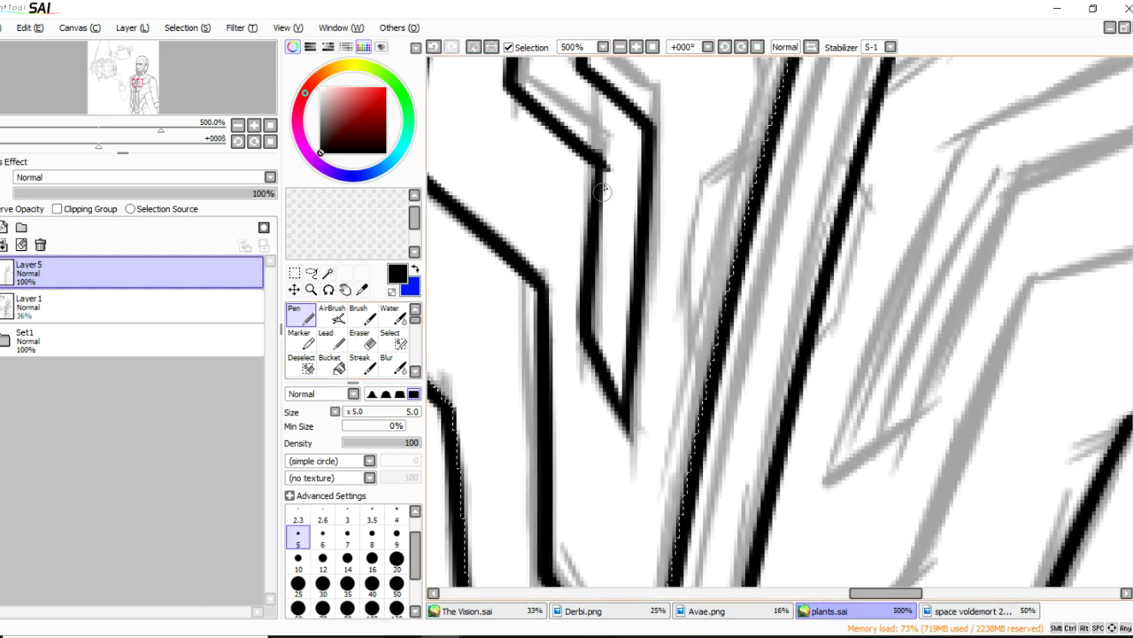
drag(604, 166, 600, 199)
drag(588, 336, 635, 433)
Reduce the eraser size to 14 and trim the overshoot at the narrow stripe's inner corner.
key(e)
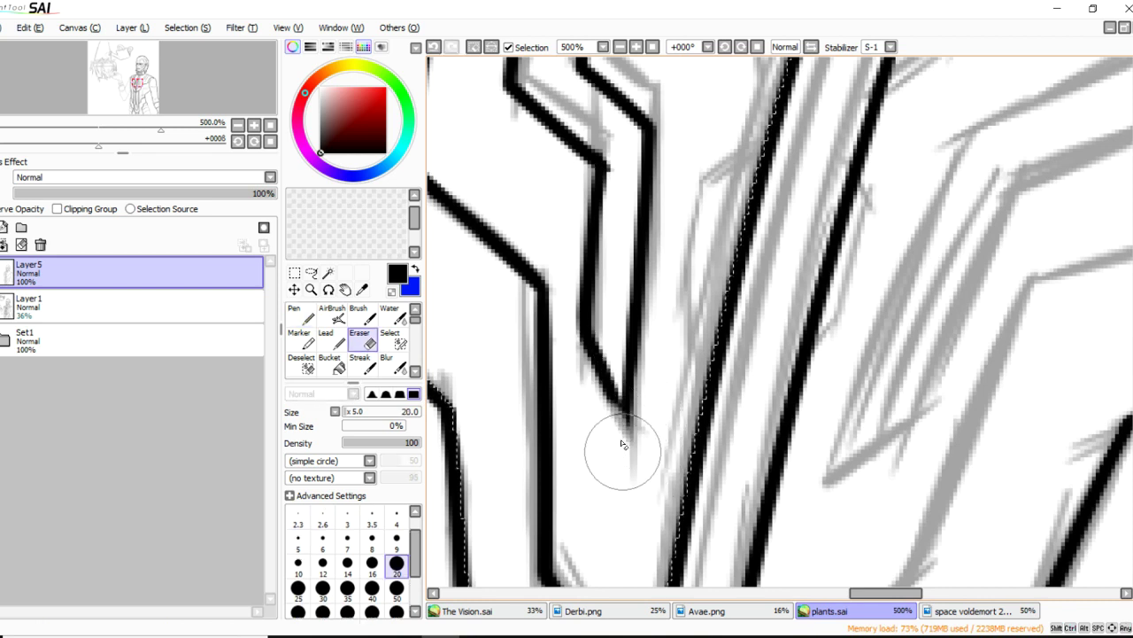
key(bracketleft)
key(bracketleft)
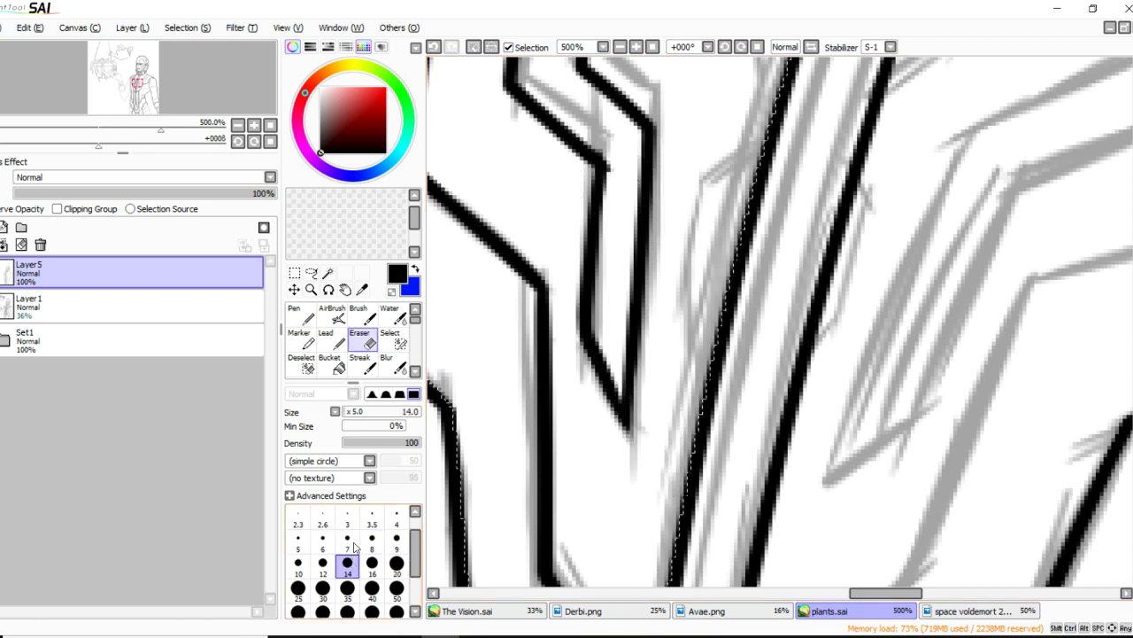
drag(617, 187, 619, 151)
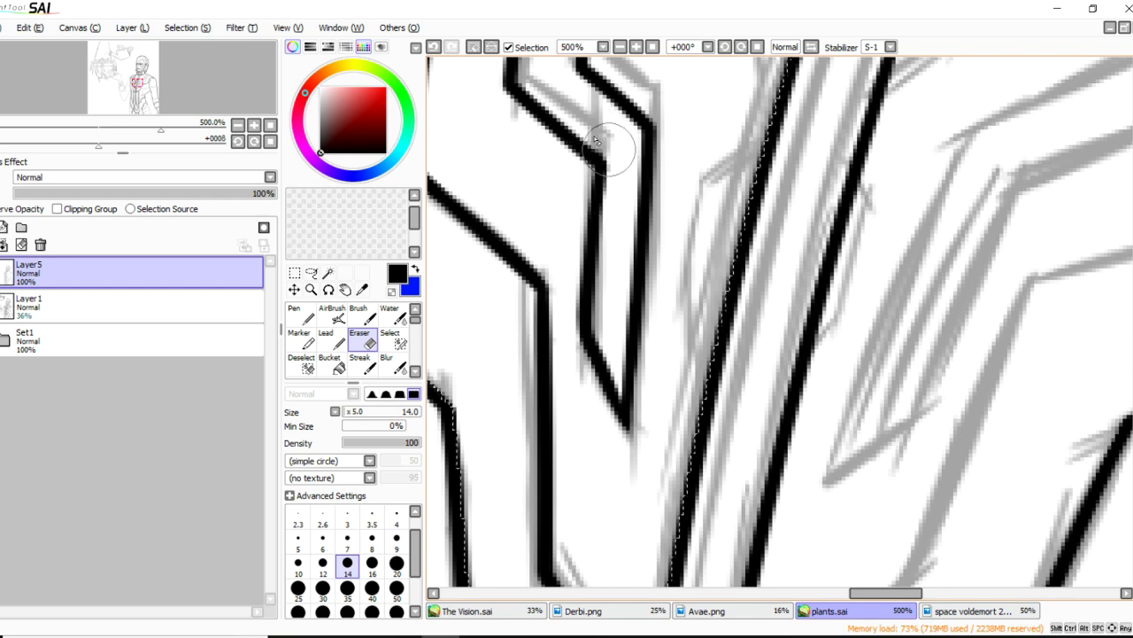
scroll(584, 155, down, 5)
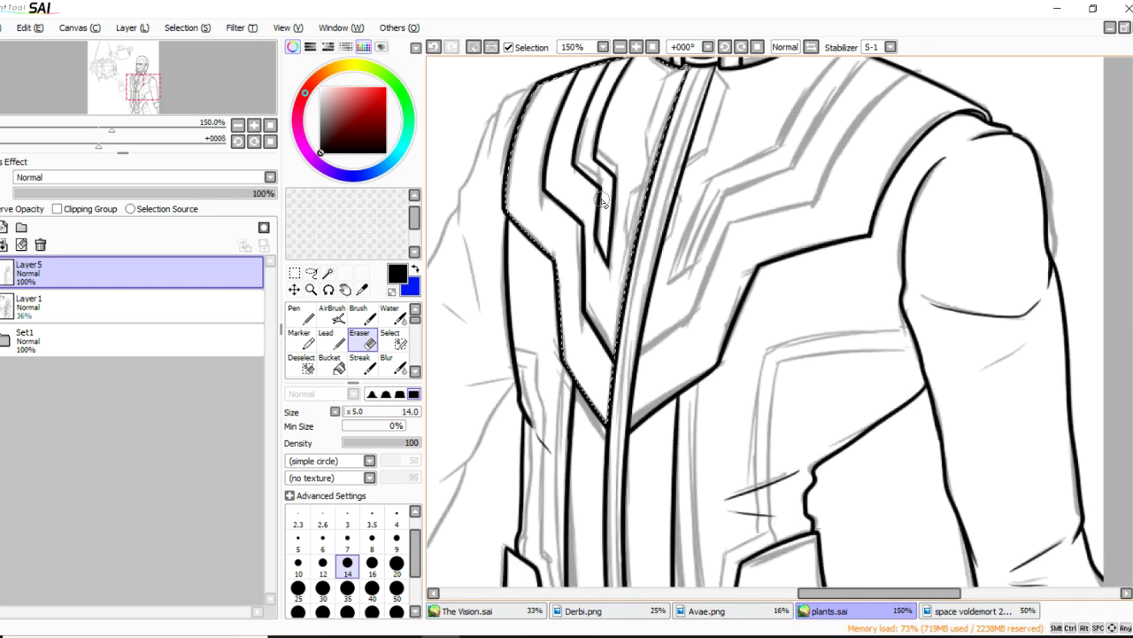
Ink the two small angular clasp outlines along the left side of the central strip with the size 5 pen.
scroll(556, 181, up, 2)
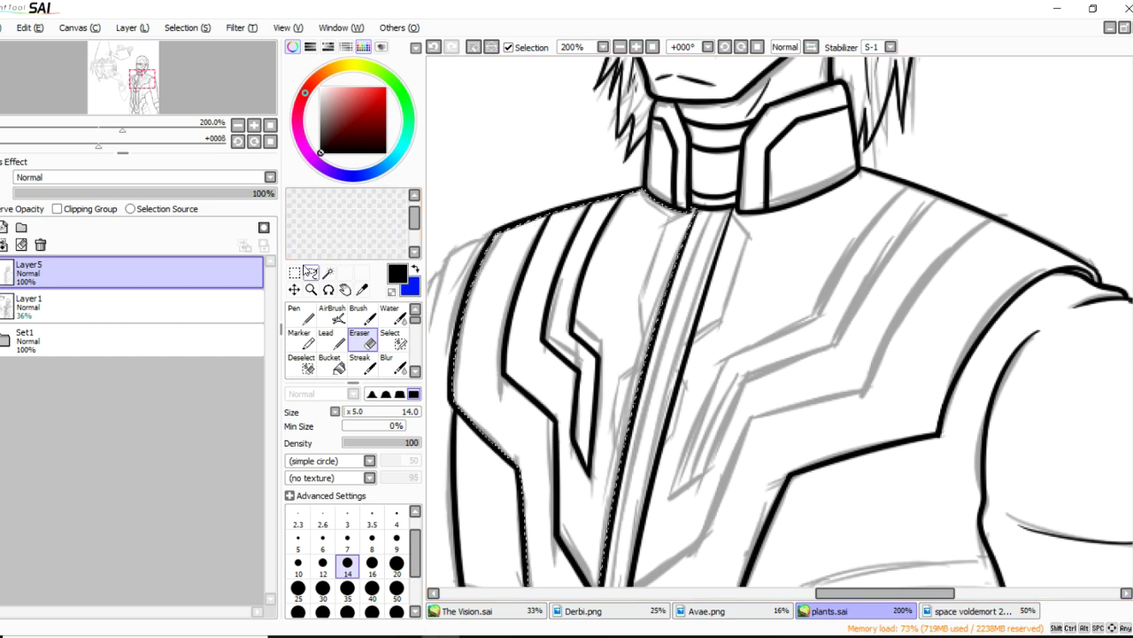
click(305, 316)
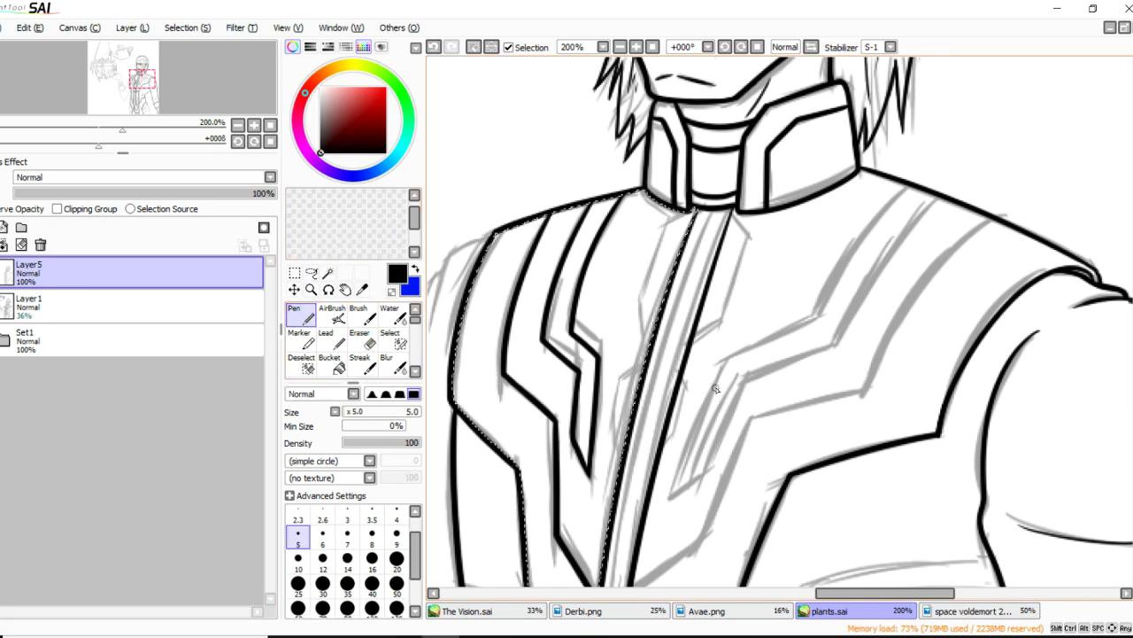
key(ctrl+z)
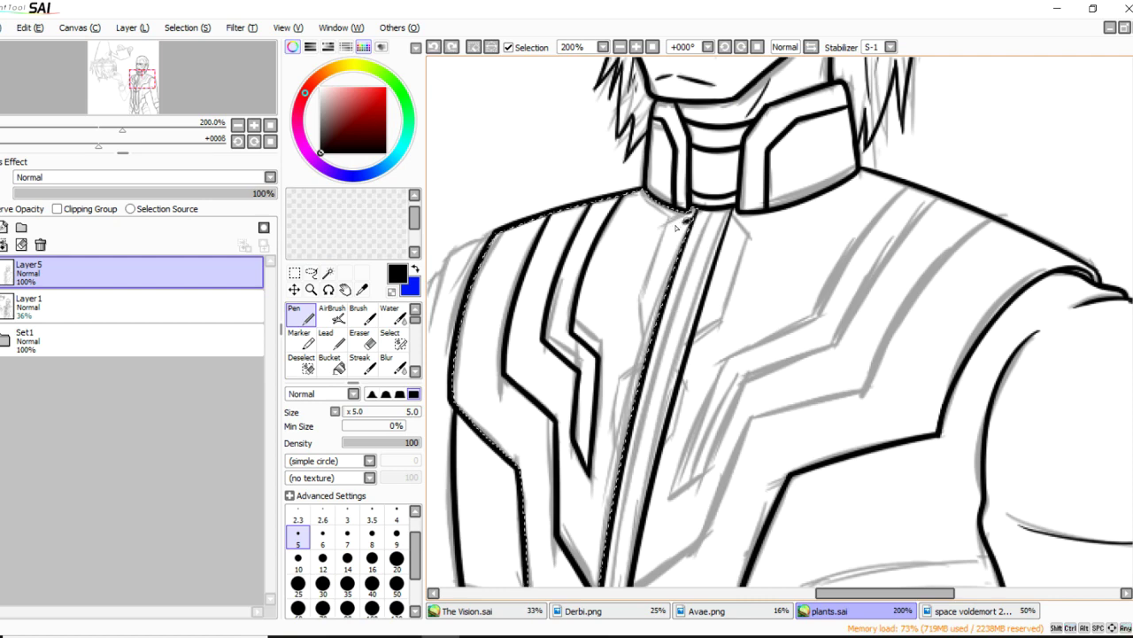
drag(659, 329, 626, 440)
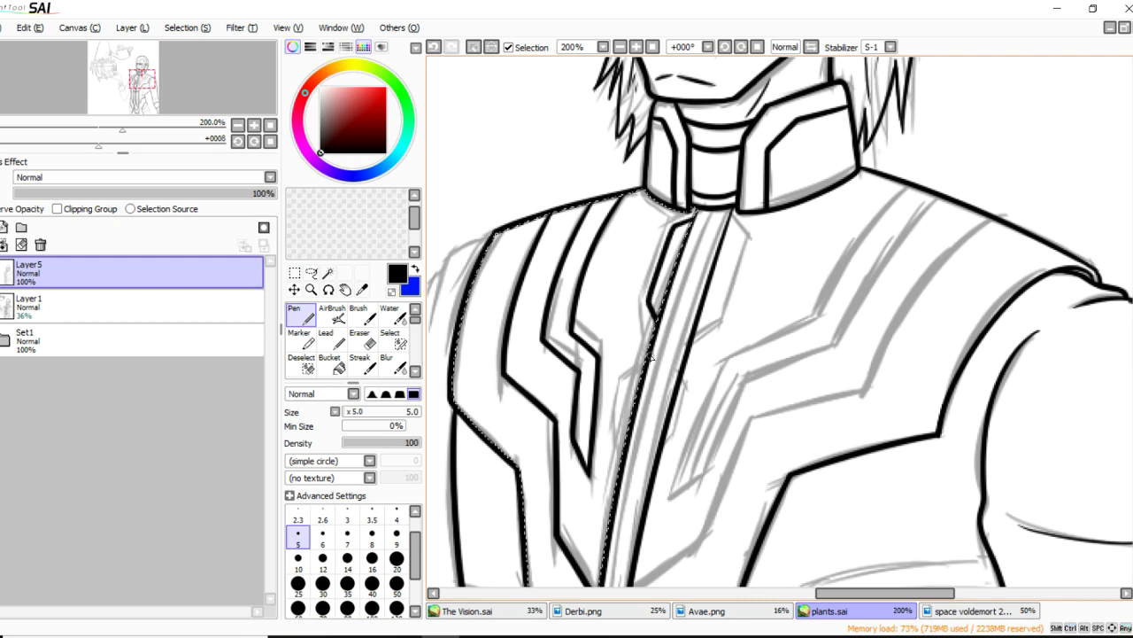
Select the right chest panel with the Magic Wand, ink two matching clasp outlines along the central strip's right side, and clear the selection.
key(ctrl+d)
key(w)
click(708, 306)
click(299, 316)
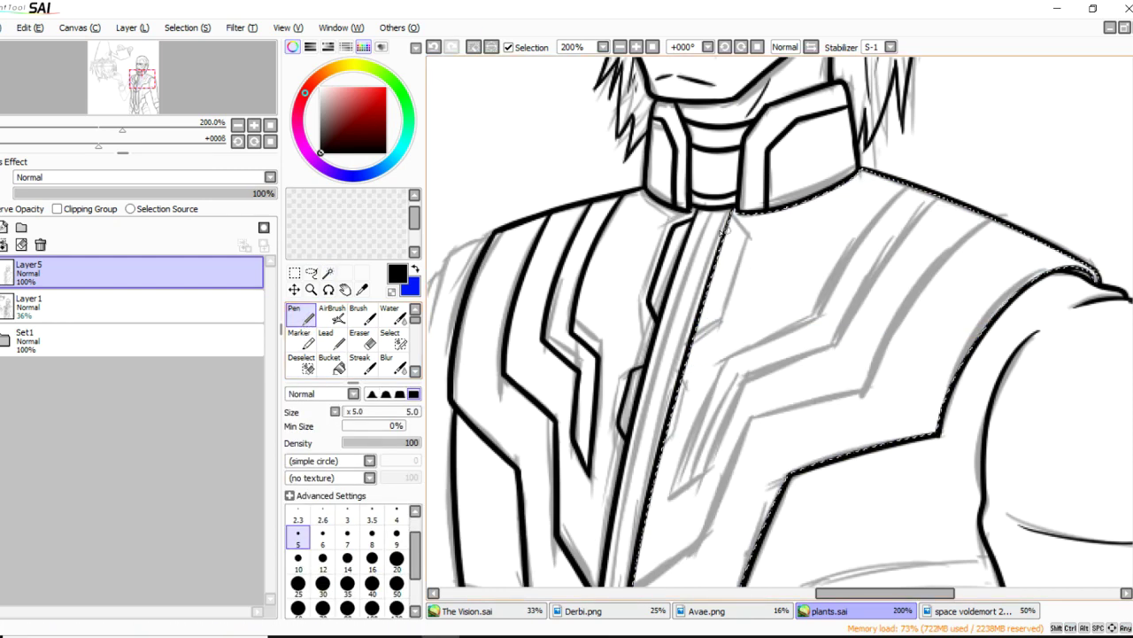
key(ctrl+z)
mouse_move(730, 221)
mouse_down()
mouse_move(745, 238)
mouse_move(716, 313)
mouse_up()
key(ctrl+z)
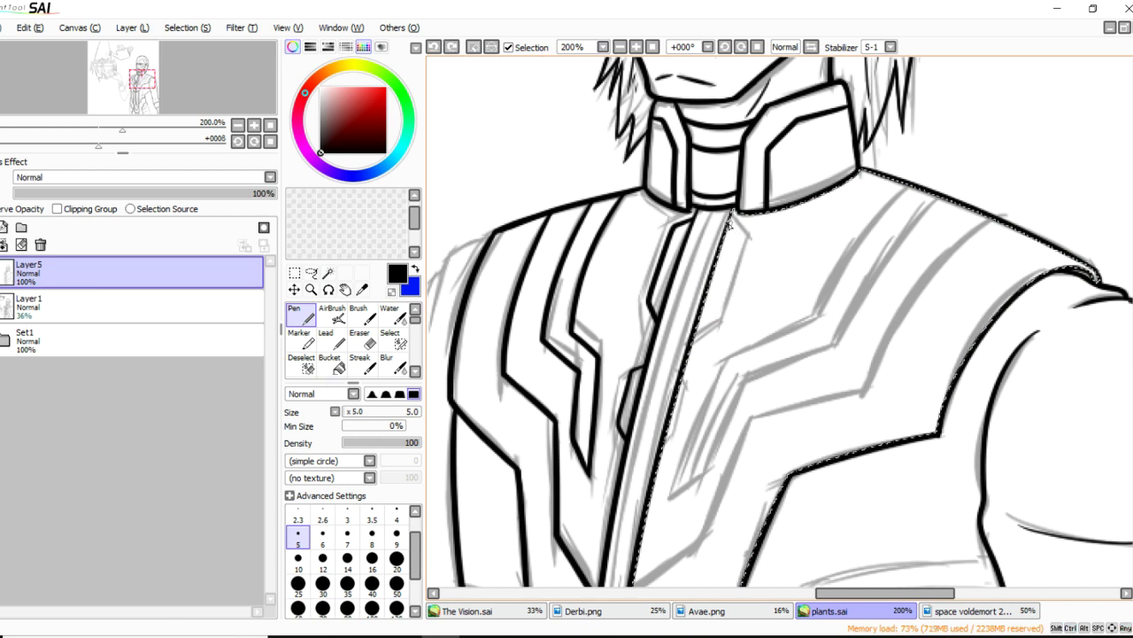
key(ctrl+z)
drag(730, 221, 741, 242)
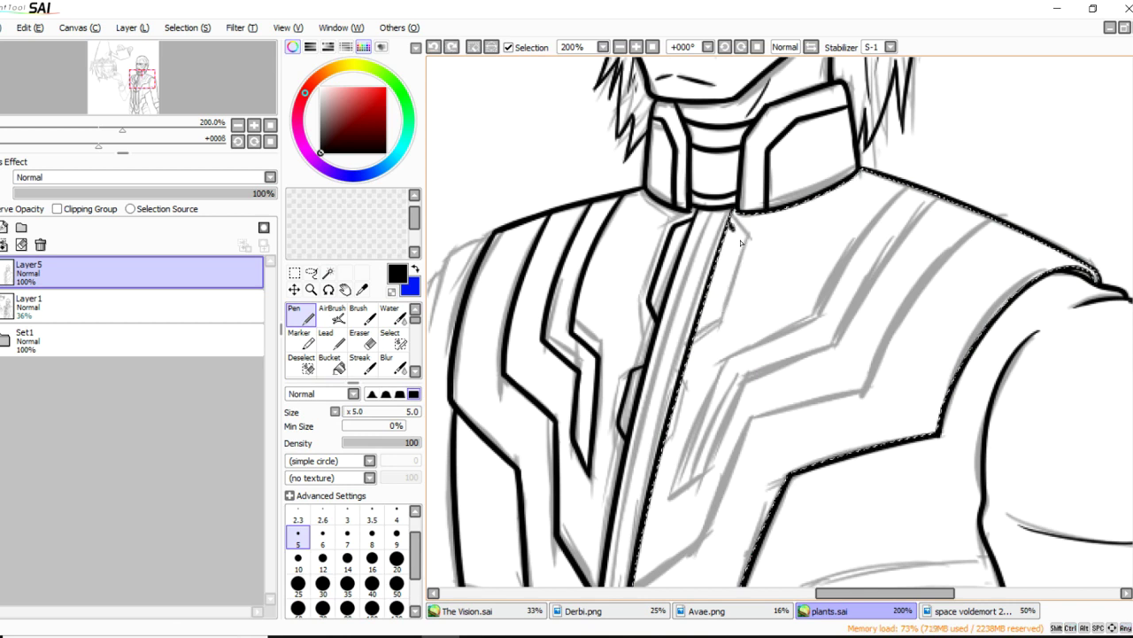
drag(687, 332, 683, 337)
drag(680, 380, 664, 452)
key(ctrl+z)
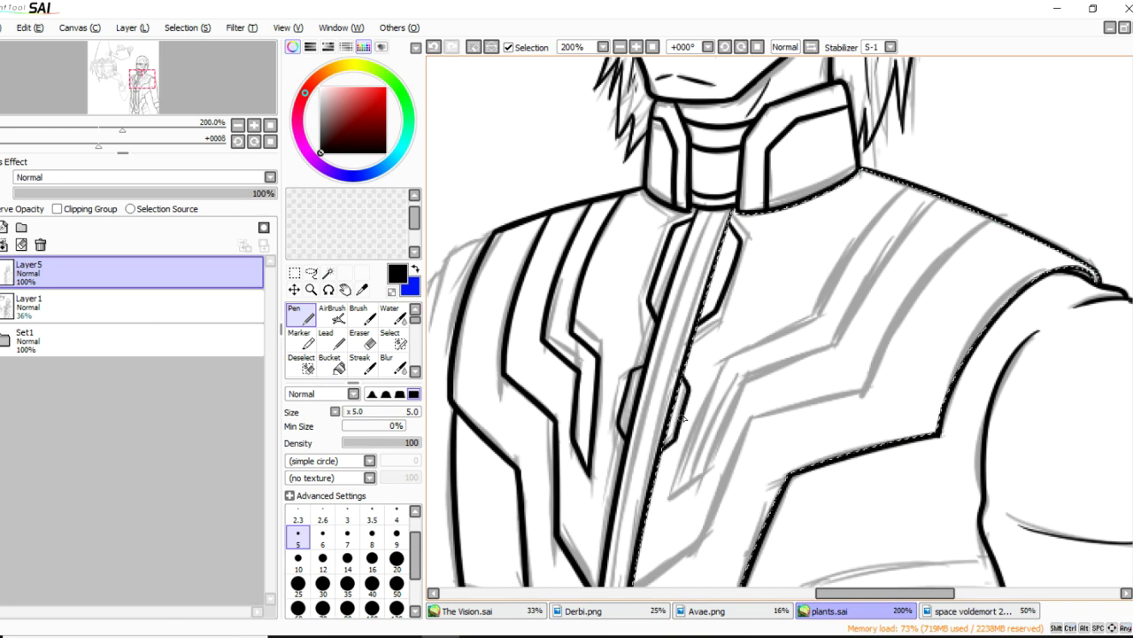
key(ctrl+d)
scroll(757, 272, down, 2)
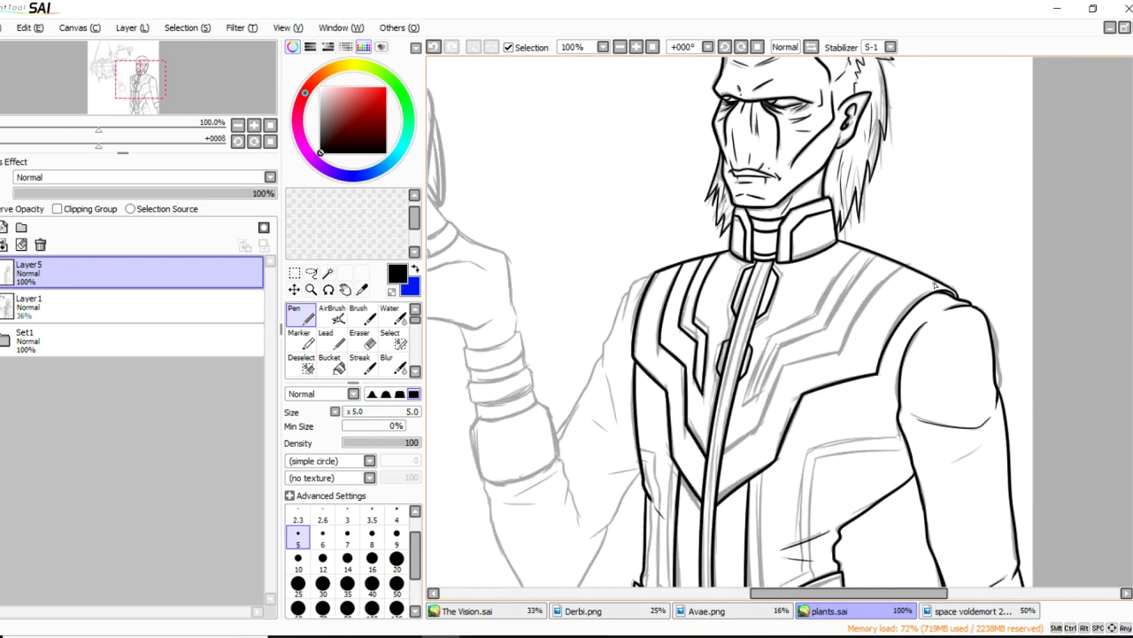
scroll(880, 341, up, 1)
scroll(748, 314, down, 2)
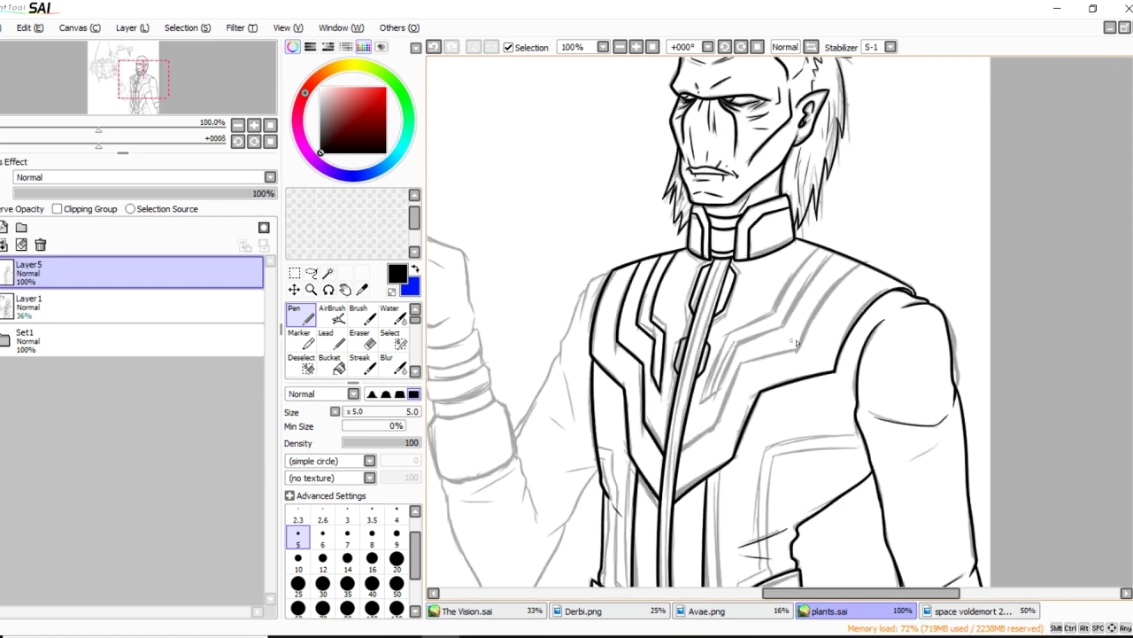
Select the right chest panel with the Magic Wand and ink the outer stripe's upper segment from the shoulder seam with the size 5 pen.
scroll(915, 314, up, 2)
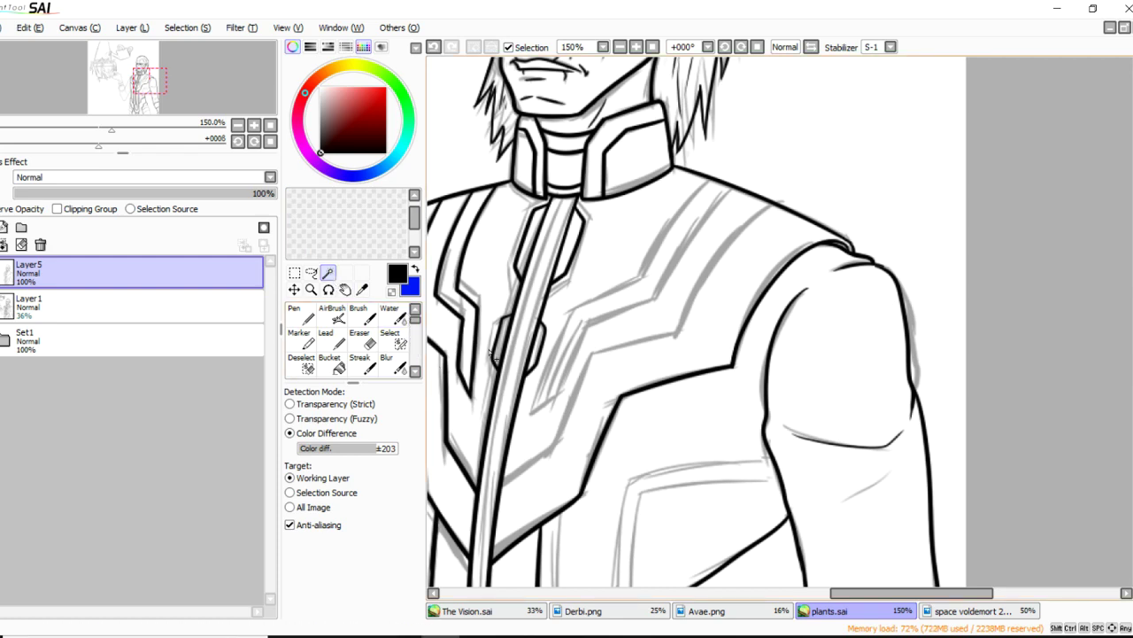
scroll(788, 329, down, 1)
scroll(643, 398, up, 1)
click(702, 291)
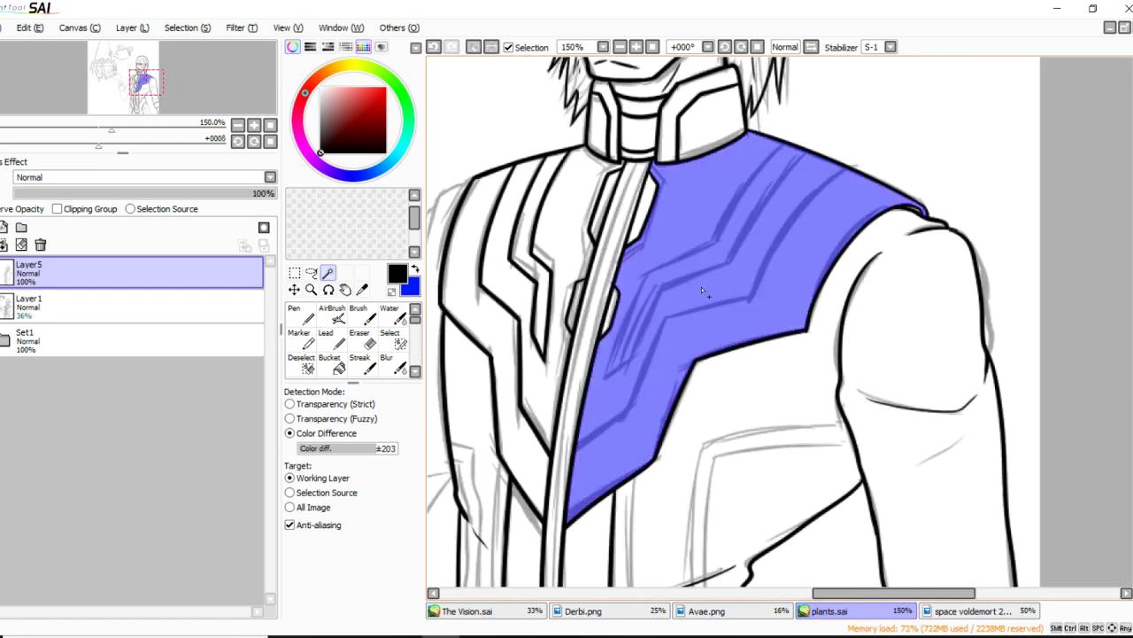
click(302, 314)
drag(848, 170, 776, 265)
key(ctrl+z)
drag(852, 166, 751, 300)
key(ctrl+z)
mouse_move(851, 168)
mouse_down()
mouse_move(760, 272)
mouse_move(754, 297)
mouse_move(667, 317)
mouse_up()
key(ctrl+z)
Ink the rest of the right chest's outer stripe line through its two bends down to the central strip.
drag(753, 301, 677, 324)
key(ctrl+z)
mouse_move(755, 299)
mouse_down()
mouse_move(661, 326)
mouse_move(675, 323)
mouse_move(659, 330)
mouse_move(635, 403)
mouse_move(577, 450)
mouse_up()
key(ctrl+z)
key(ctrl+z)
mouse_move(666, 322)
mouse_down()
mouse_move(622, 427)
mouse_move(576, 455)
mouse_up()
key(ctrl+z)
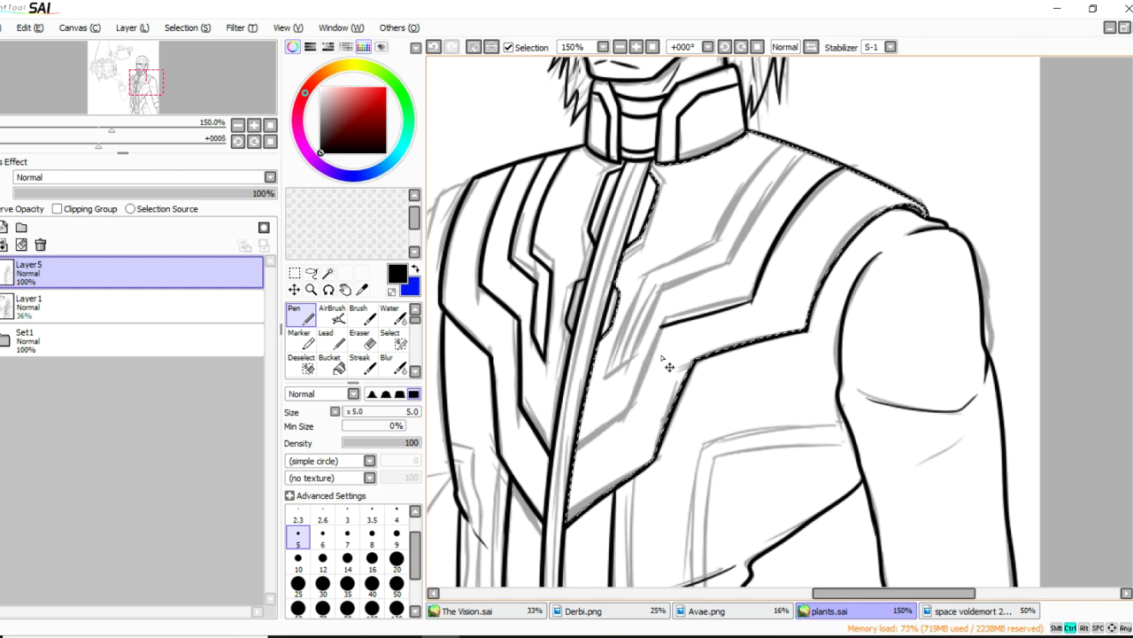
mouse_move(666, 322)
mouse_down()
mouse_move(626, 419)
mouse_move(574, 457)
mouse_up()
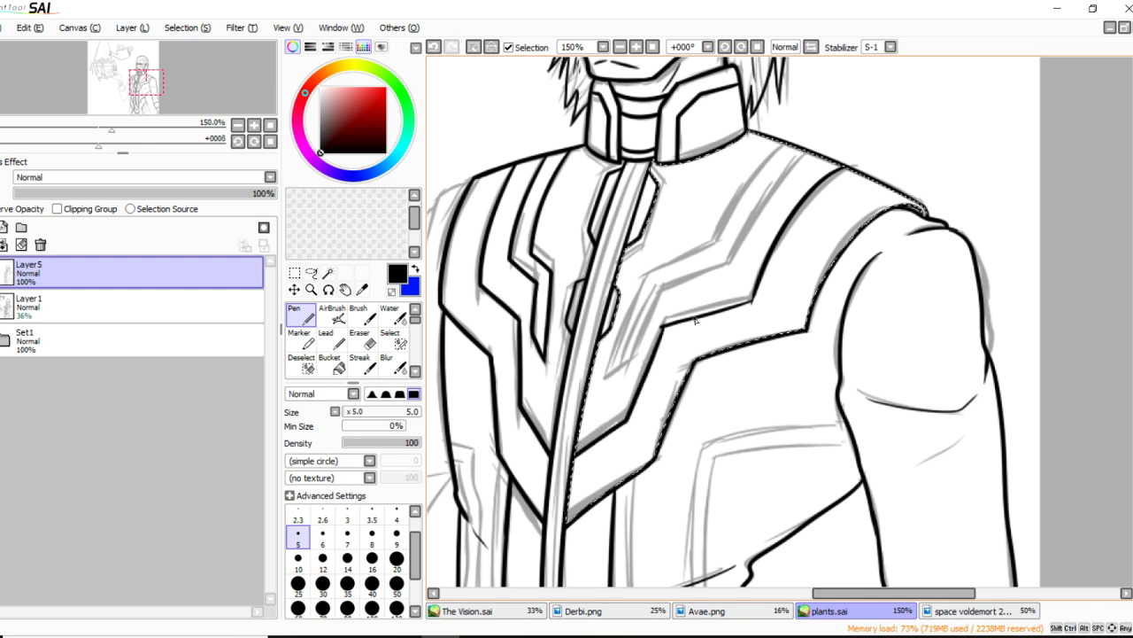
Thicken the thin middle segment of the right chest's outer stripe line and sharpen its upper bend.
scroll(692, 337, up, 2)
scroll(693, 337, up, 2)
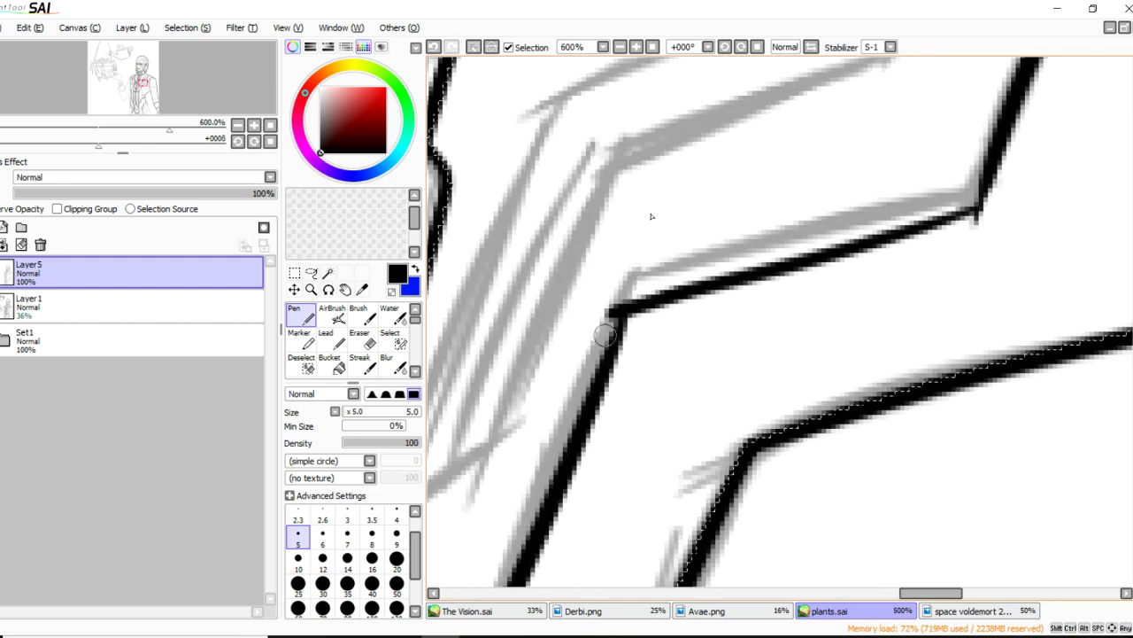
mouse_move(620, 338)
mouse_down()
mouse_move(630, 315)
mouse_move(936, 241)
mouse_up()
key(ctrl+z)
key(ctrl+z)
drag(630, 312, 972, 220)
drag(987, 158, 977, 209)
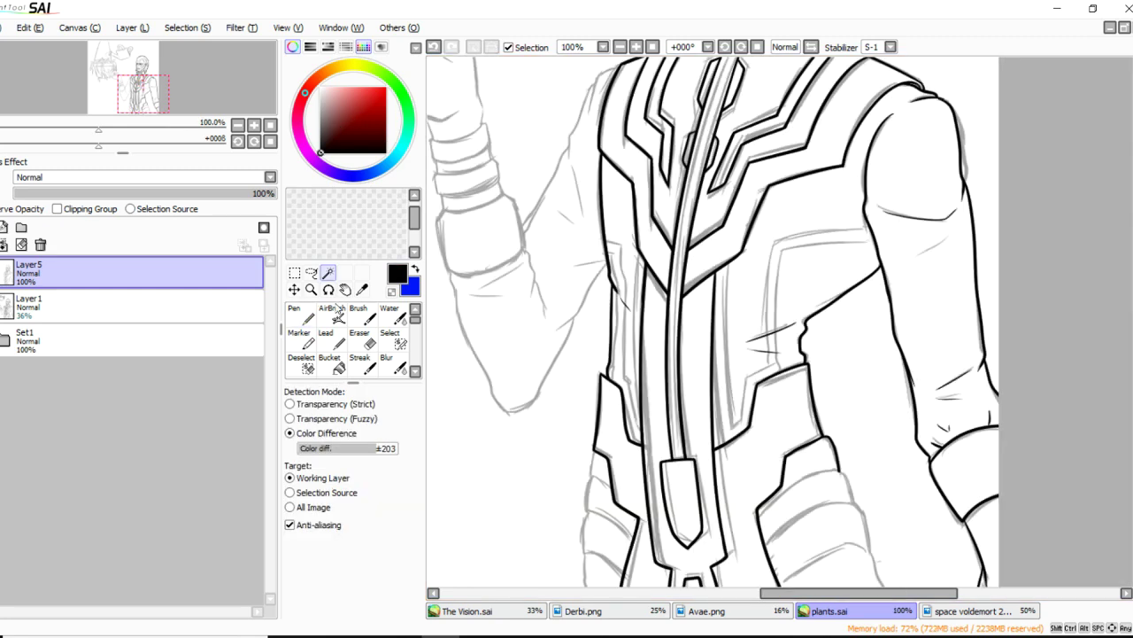
scroll(695, 115, up, 8)
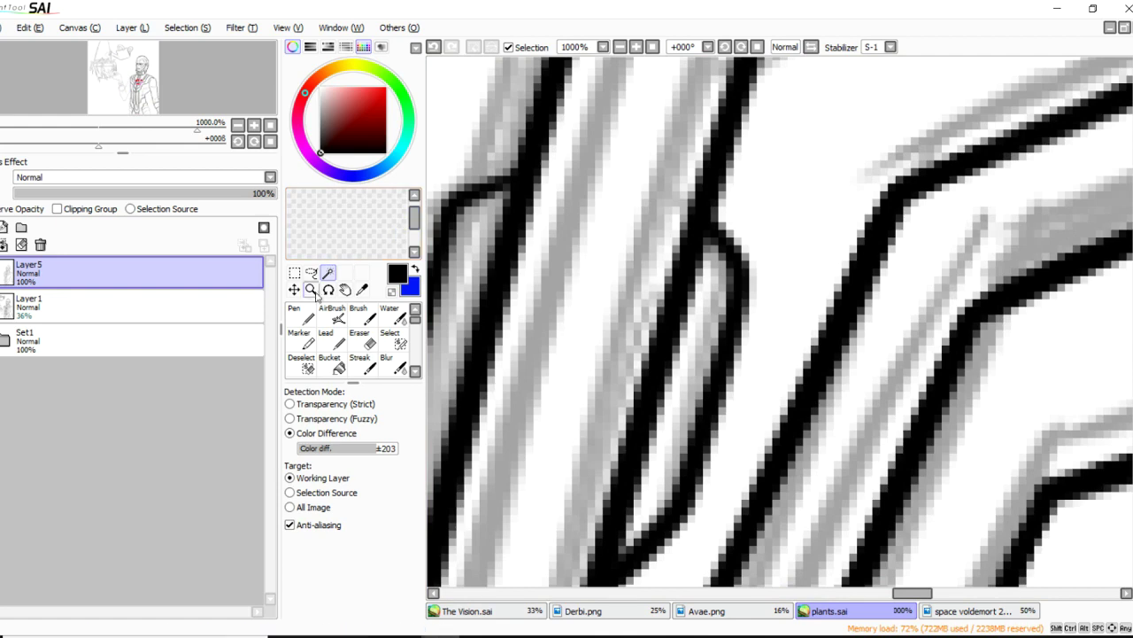
click(304, 313)
drag(874, 265, 737, 259)
key(ctrl+z)
Preserve the line layer's opacity, try the size 500 pen over the line art, and restore the pen to size 5.
scroll(713, 248, down, 5)
click(7, 209)
click(405, 409)
key(ctrl+minus)
key(ctrl+minus)
key(ctrl+minus)
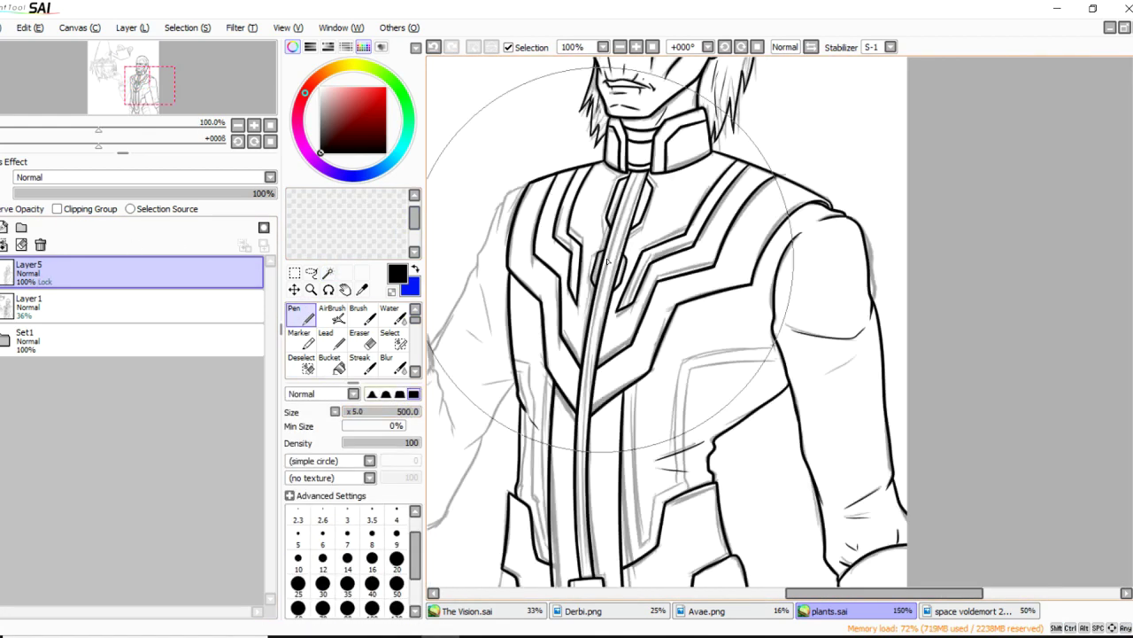
key(ctrl+minus)
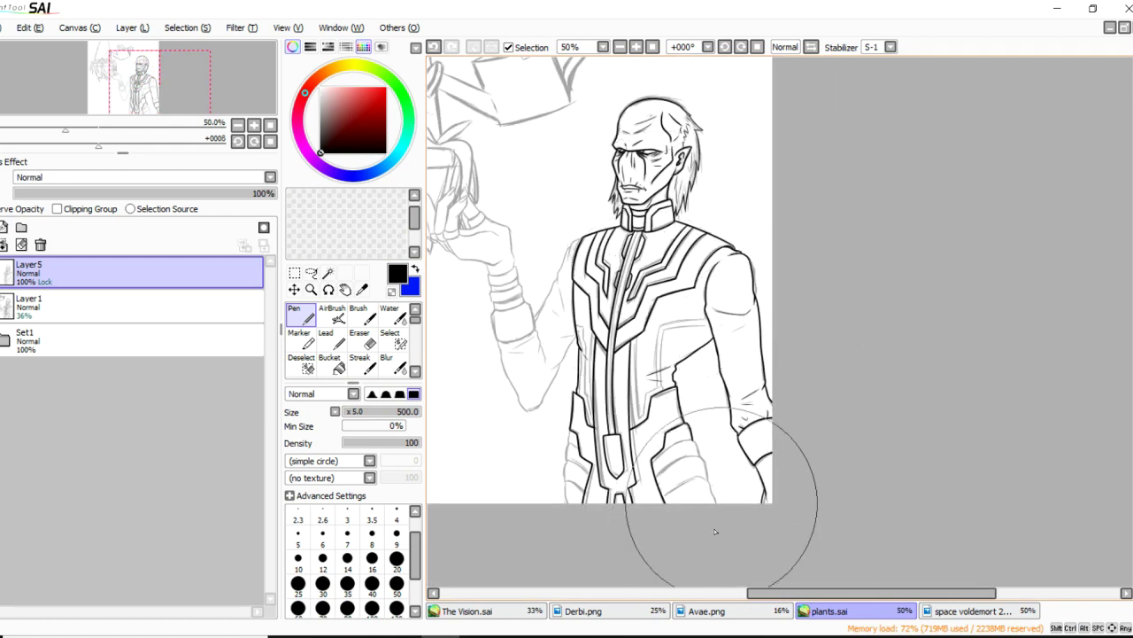
key(ctrl+plus)
key(ctrl+plus)
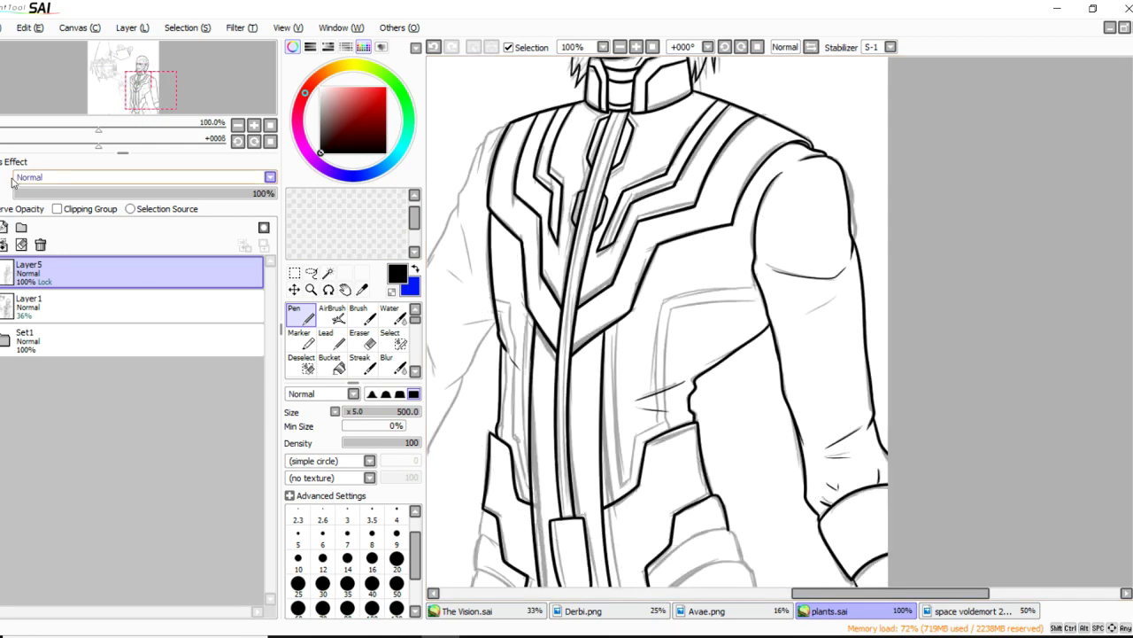
click(298, 534)
scroll(658, 452, up, 2)
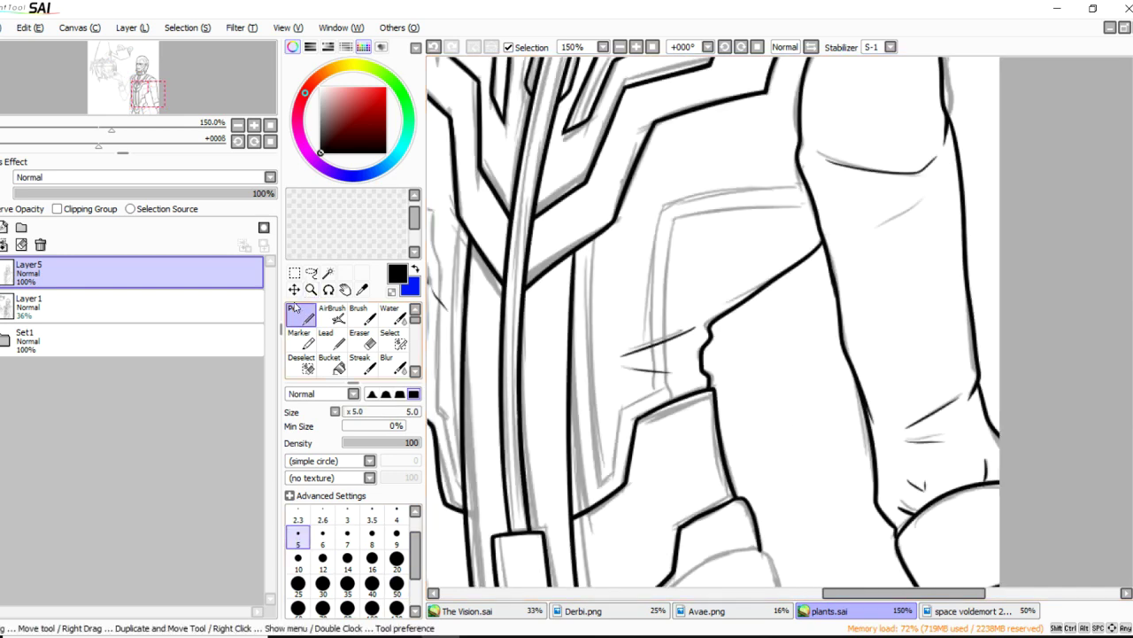
click(328, 289)
click(328, 273)
click(631, 320)
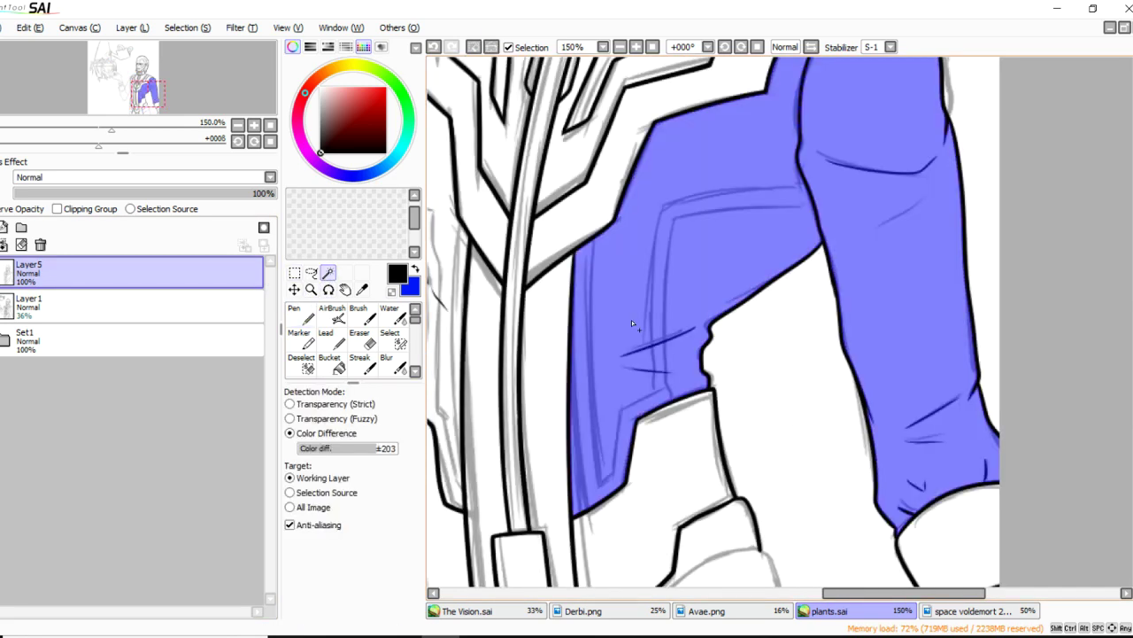
click(301, 315)
click(294, 290)
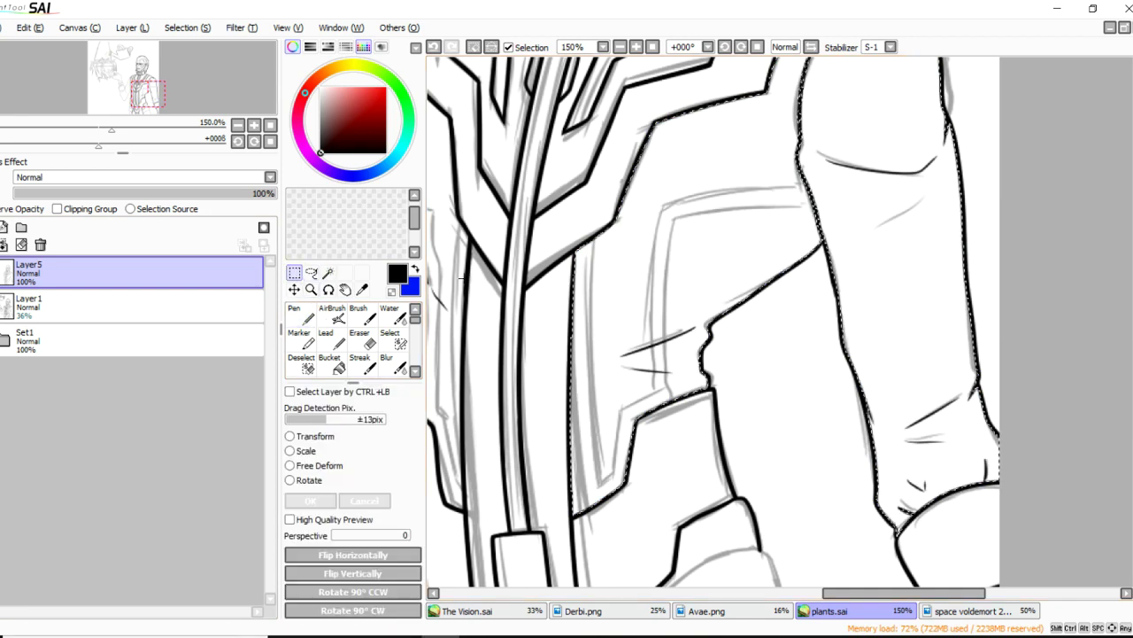
click(336, 317)
click(361, 340)
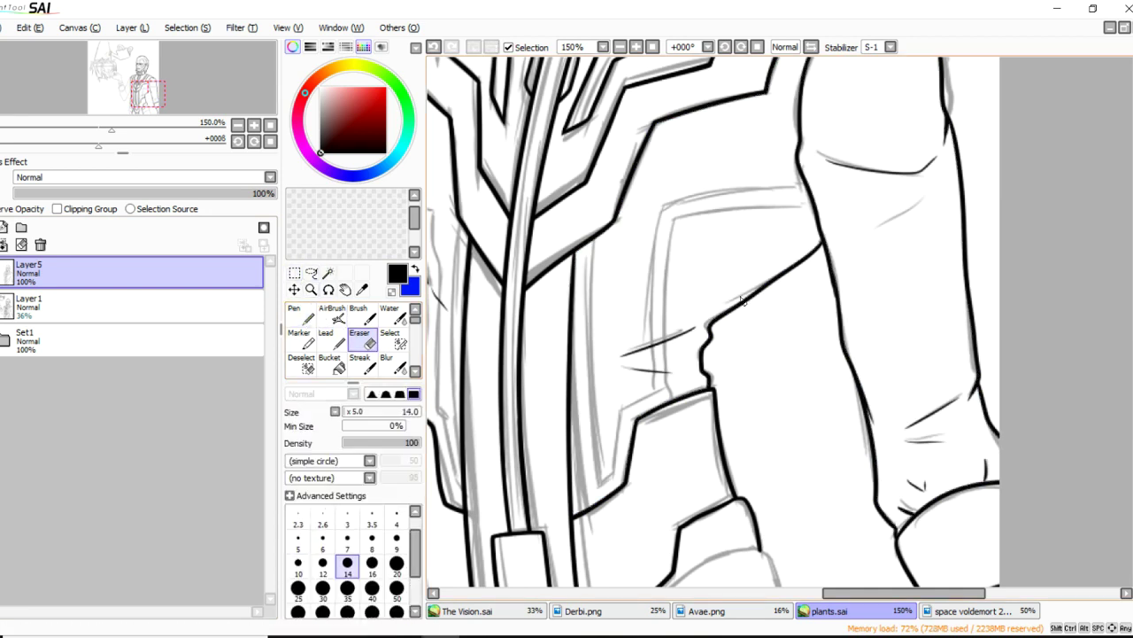
Bridge the outline gap at the right shoulder with the size 3.5 selection brush, and add the torso panel below the chest using the Magic Wand.
scroll(1081, 310, up, 3)
click(403, 346)
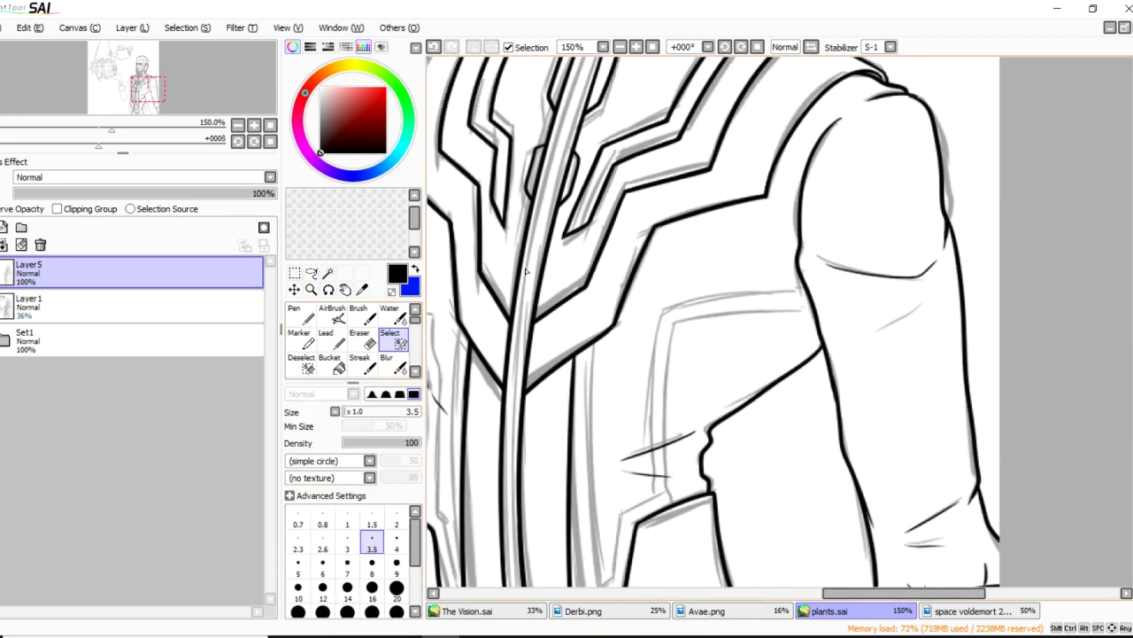
drag(836, 120, 825, 130)
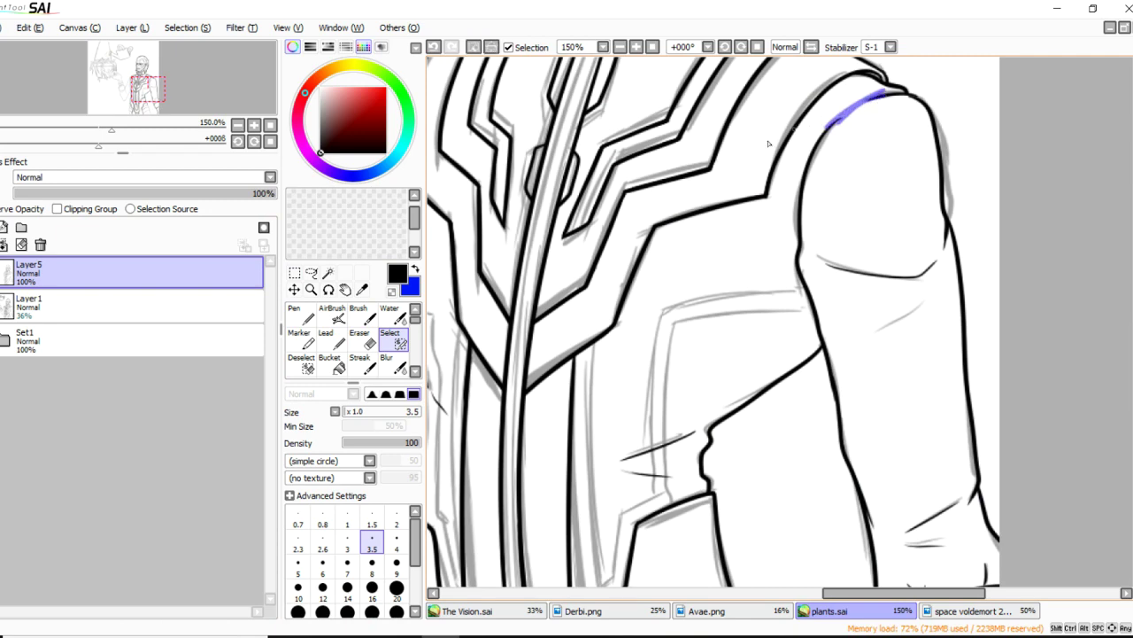
click(328, 273)
click(697, 281)
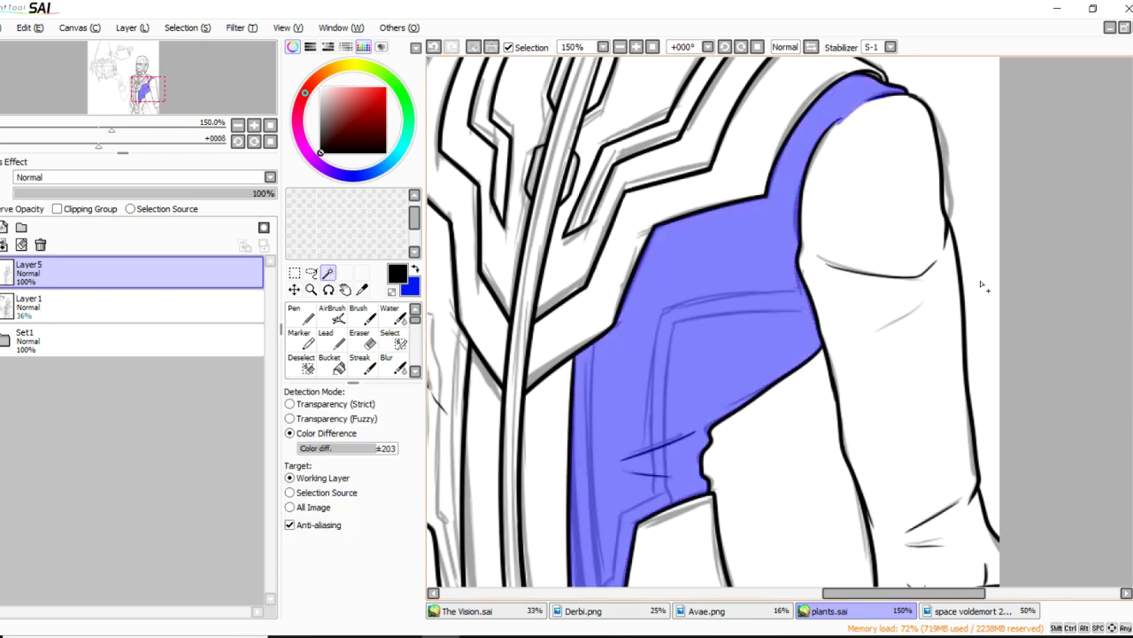
Ink the curved top edge of the inset outline on the right torso panel with the size 5 pen.
scroll(1132, 351, down, 4)
click(301, 314)
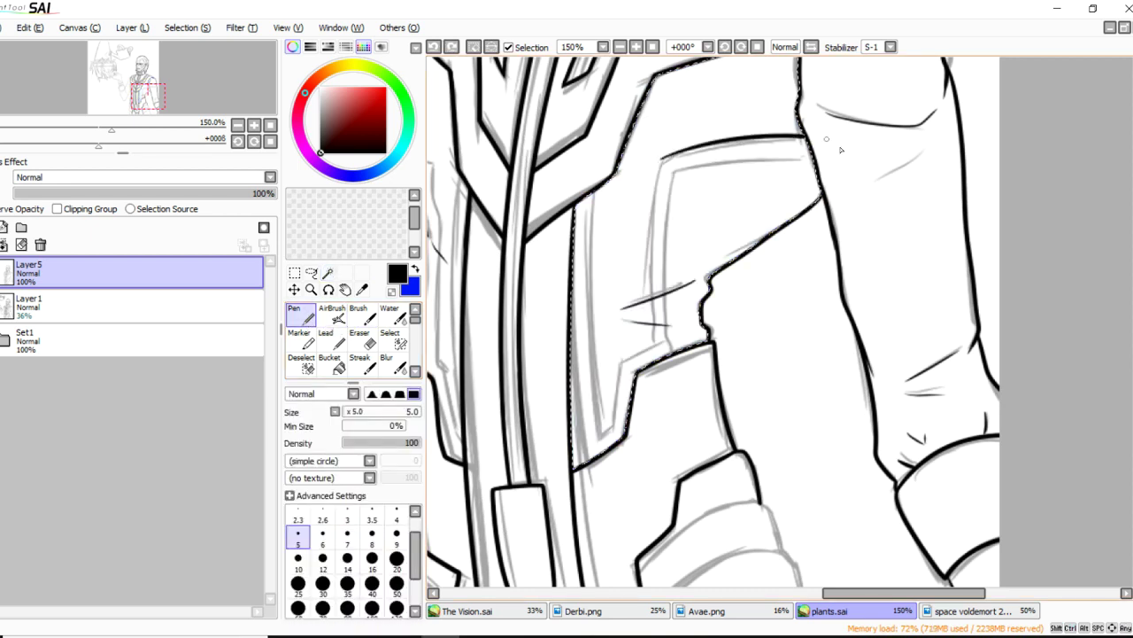
drag(664, 159, 835, 159)
Ink the left edge of the right torso panel's inset outline from the upper corner down past the fabric folds.
drag(664, 159, 655, 265)
key(ctrl+z)
drag(664, 160, 654, 293)
key(ctrl+z)
drag(664, 158, 649, 237)
key(ctrl+z)
drag(664, 159, 652, 248)
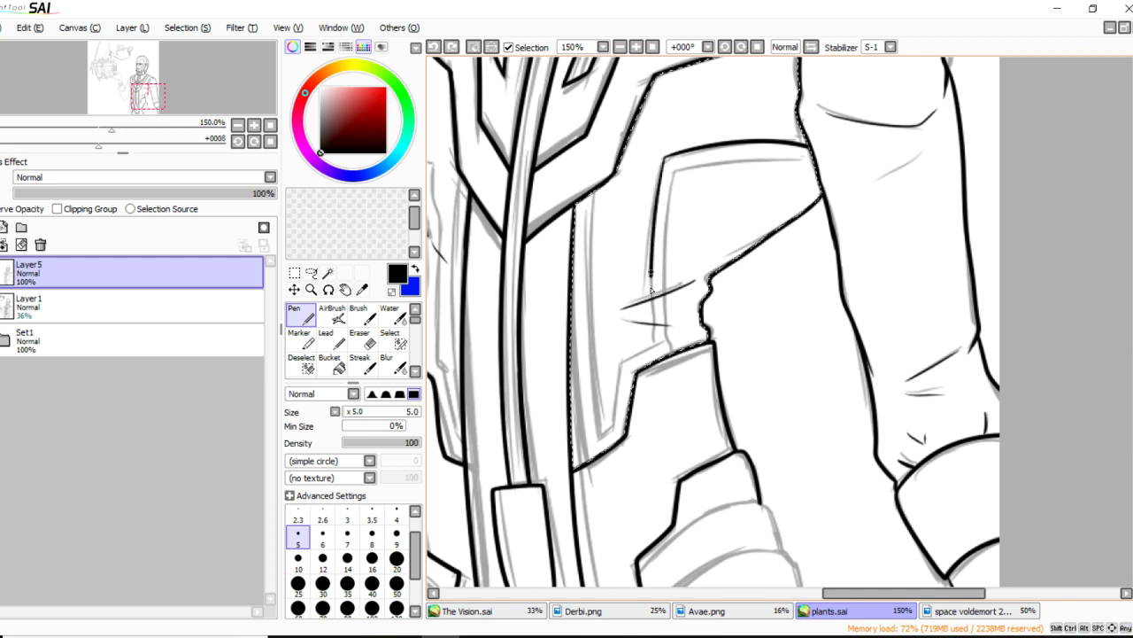
drag(658, 335, 657, 340)
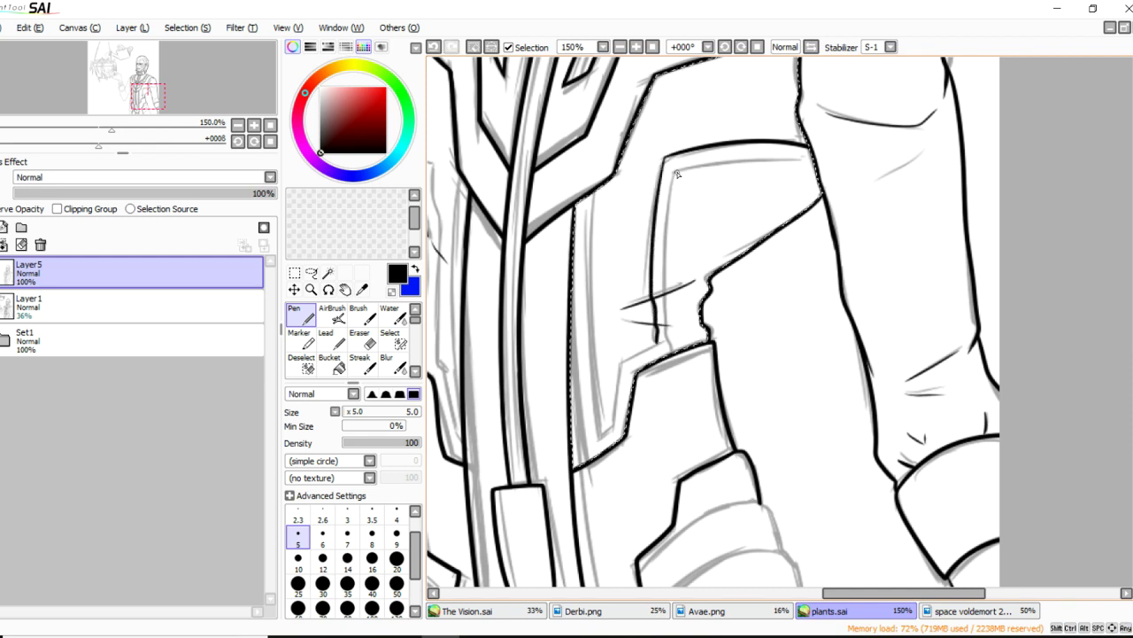
key(ctrl+z)
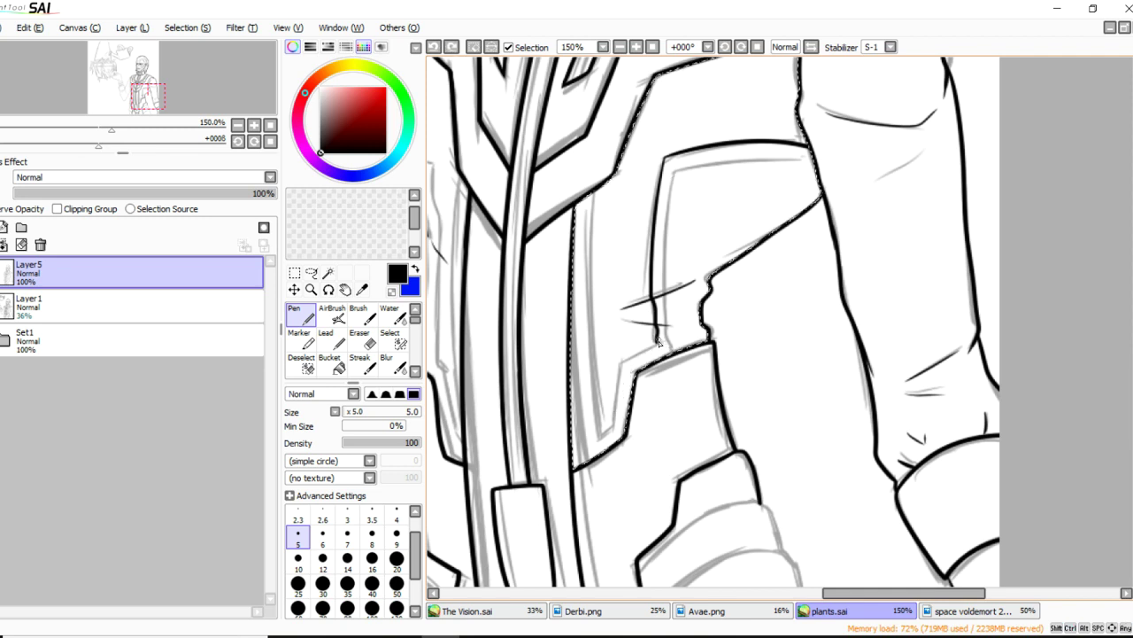
Ink the stepped line above the right hip plate and the long vertical line beside the coat's central band.
key(ctrl+z)
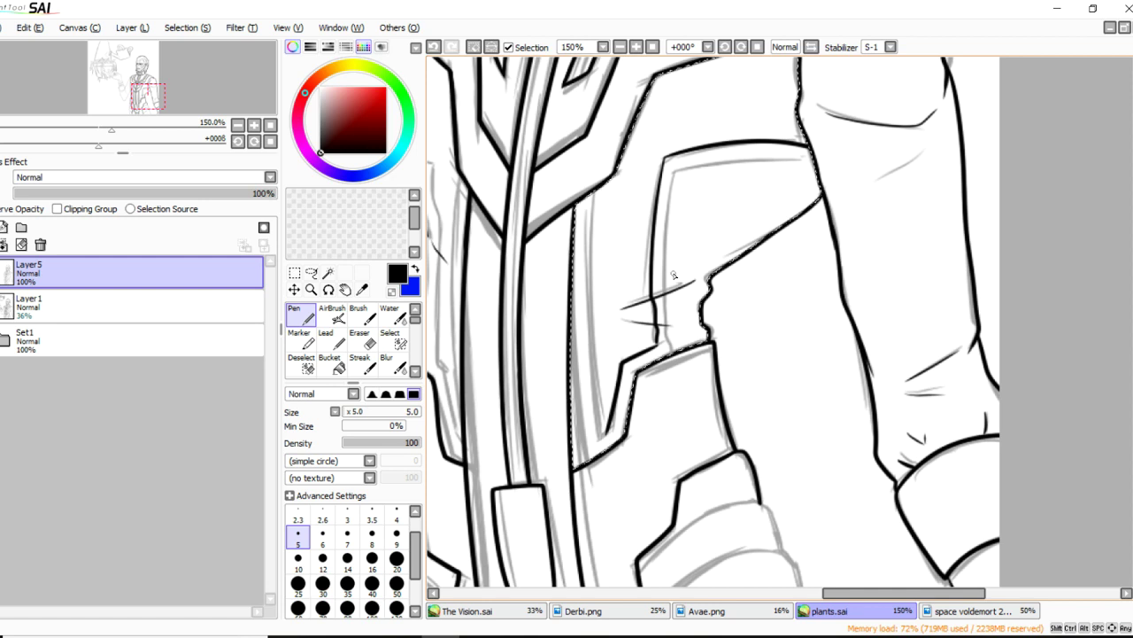
key(ctrl+z)
drag(585, 195, 593, 445)
key(ctrl+z)
drag(591, 194, 592, 445)
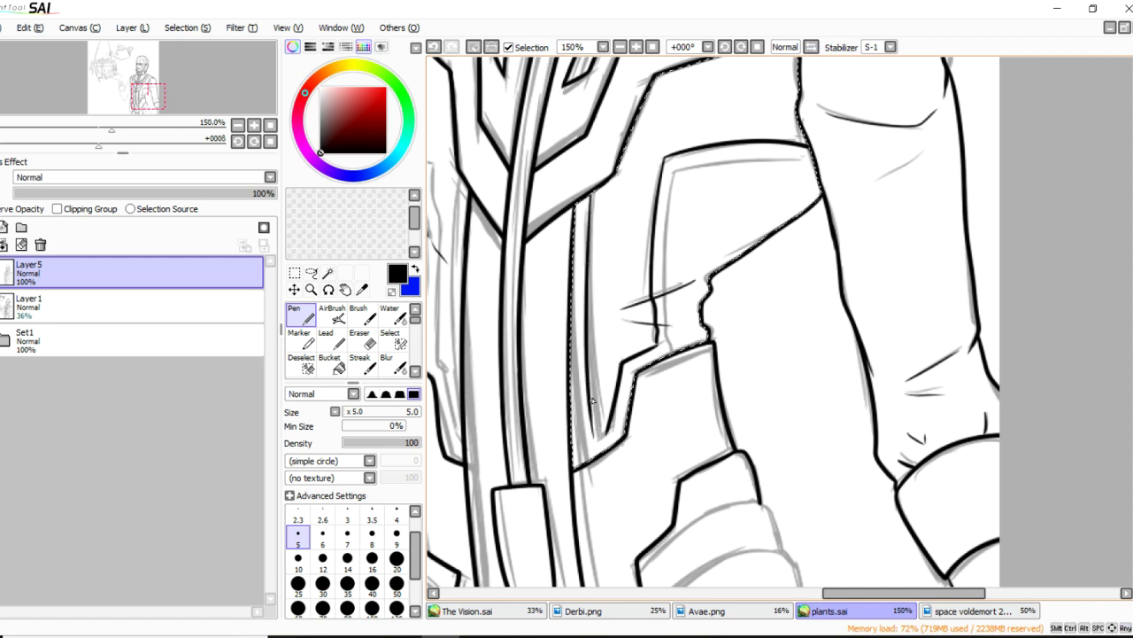
key(ctrl+z)
mouse_move(591, 194)
mouse_down()
mouse_move(581, 385)
mouse_move(595, 445)
mouse_up()
key(ctrl+z)
drag(590, 194, 596, 446)
Redraw the lower stretch of the vertical line beside the central band down toward the hip plate.
scroll(606, 383, up, 1)
key(ctrl+z)
drag(590, 131, 583, 464)
key(ctrl+z)
drag(589, 322, 590, 475)
key(ctrl+z)
mouse_move(588, 324)
mouse_down()
mouse_move(590, 463)
mouse_move(592, 423)
mouse_up()
Join the stepped line to the vertical line with a short slanted edge and erase the overshoot at the corner.
scroll(591, 423, up, 3)
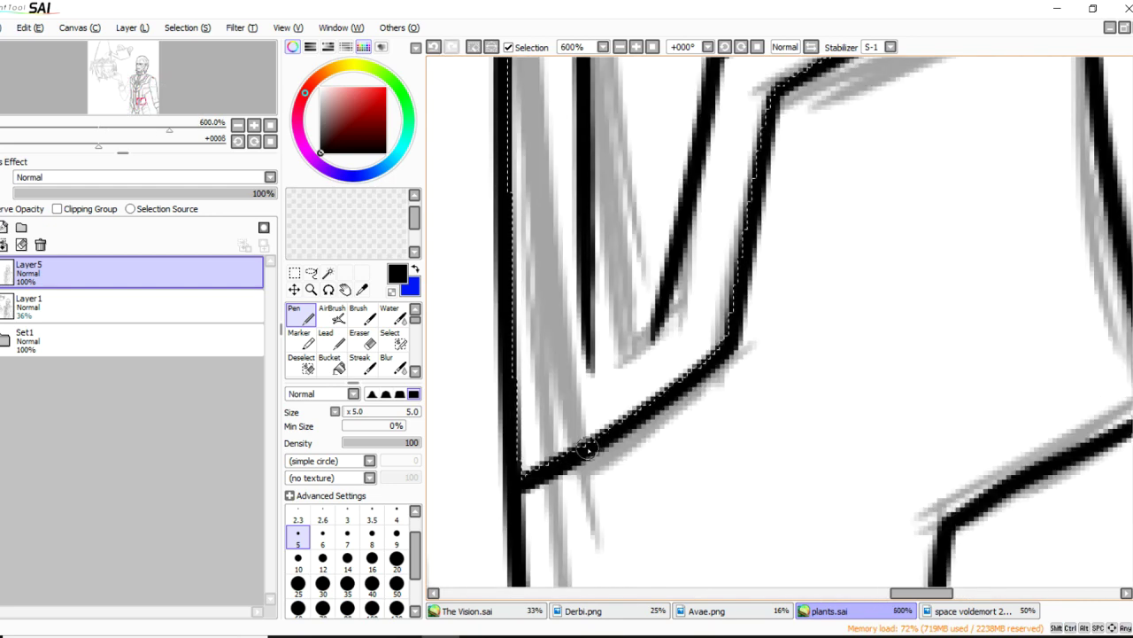
mouse_move(671, 282)
mouse_down()
mouse_move(659, 320)
mouse_move(607, 379)
mouse_move(617, 358)
mouse_up()
key(ctrl+z)
mouse_move(657, 324)
mouse_down()
mouse_move(602, 376)
mouse_move(565, 389)
mouse_up()
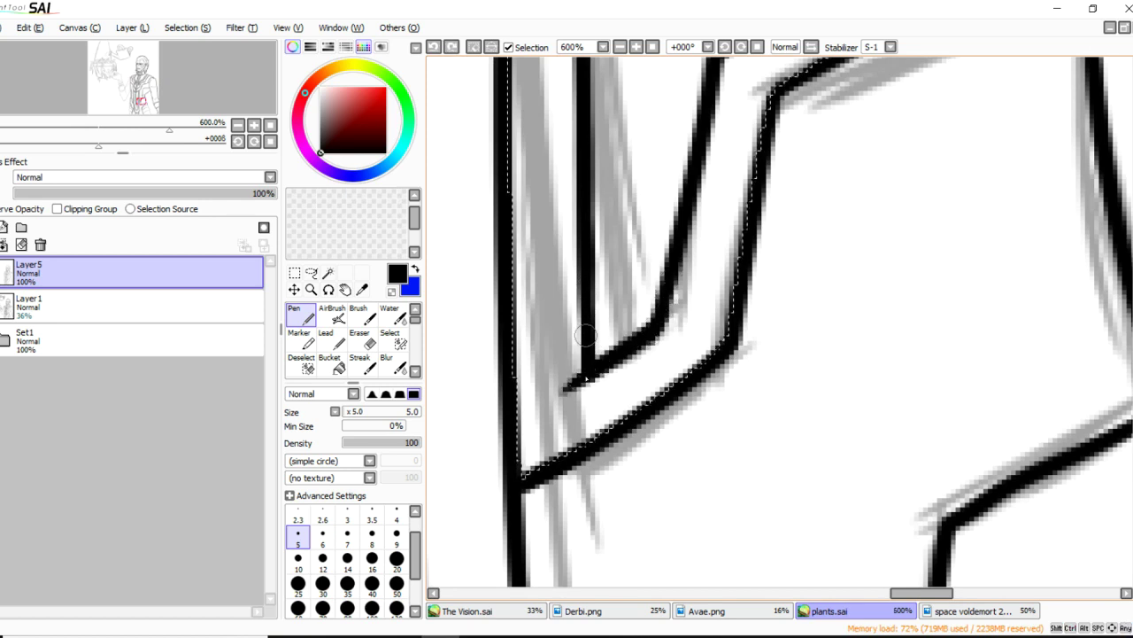
click(359, 340)
drag(576, 334, 566, 334)
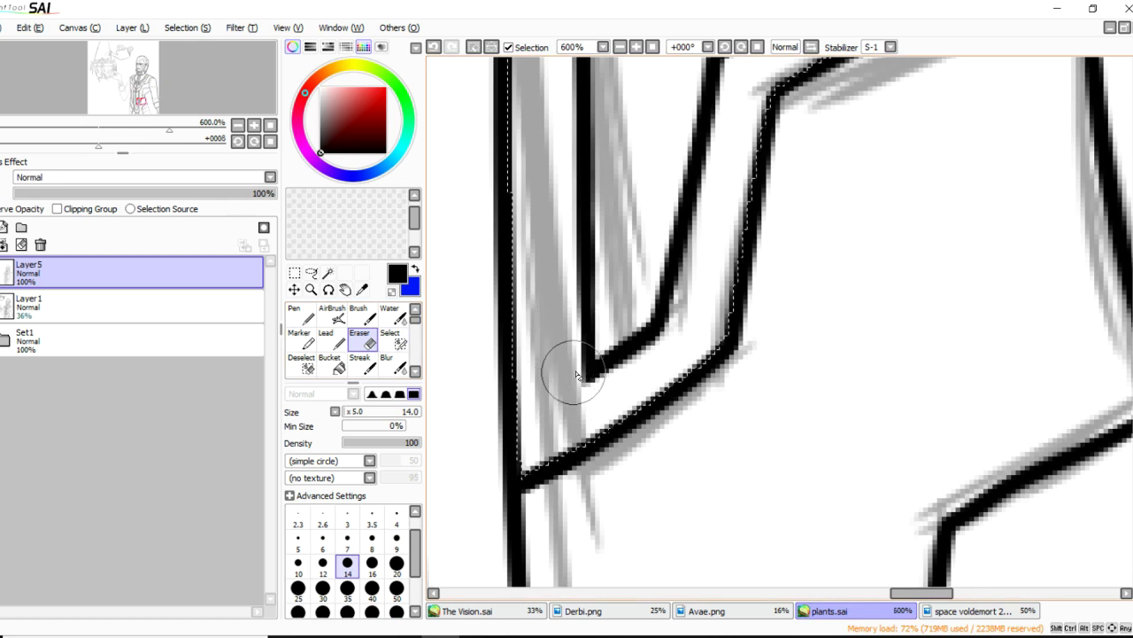
Thicken the short slanted edge between the vertical and stepped lines with the size 5 pen.
click(306, 321)
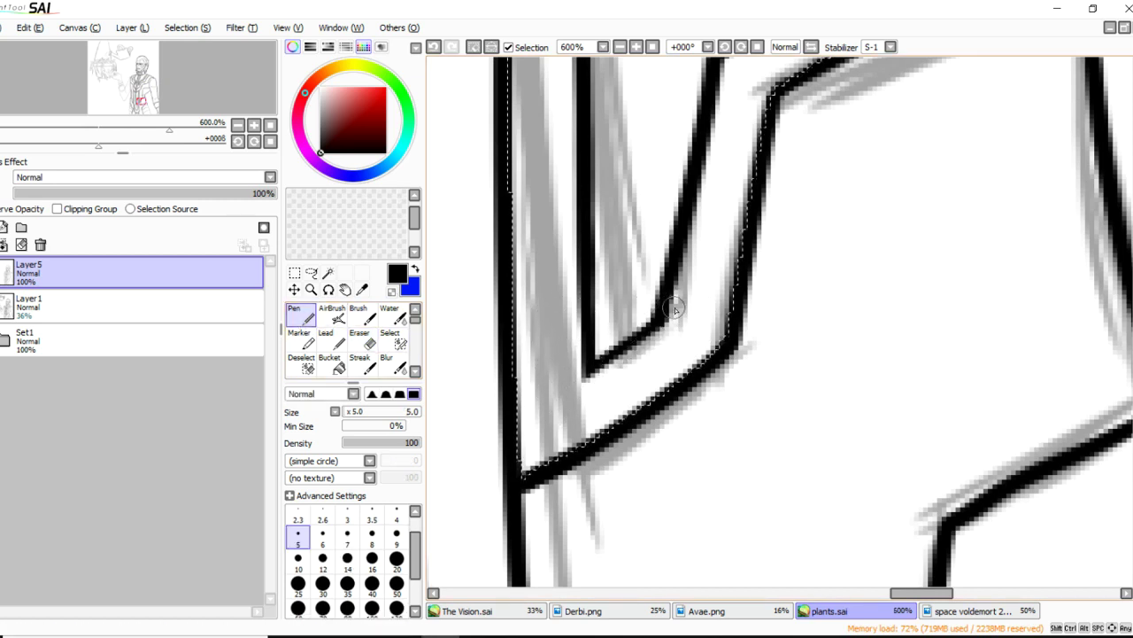
drag(662, 308, 586, 358)
key(ctrl+z)
mouse_move(654, 314)
mouse_down()
mouse_move(595, 358)
mouse_move(602, 351)
mouse_up()
key(ctrl+z)
mouse_move(658, 312)
mouse_down()
mouse_move(594, 360)
mouse_move(616, 344)
mouse_up()
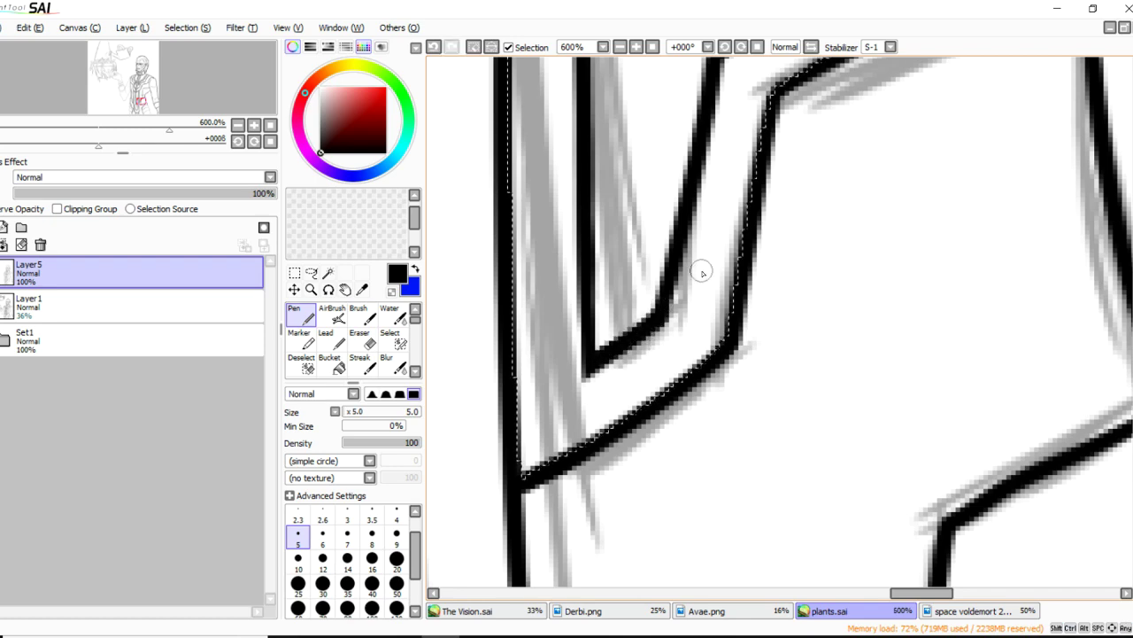
Clean up the joint between the inset outline's left edge and the stepped line above the hip plate.
scroll(686, 360, down, 4)
scroll(739, 357, down, 1)
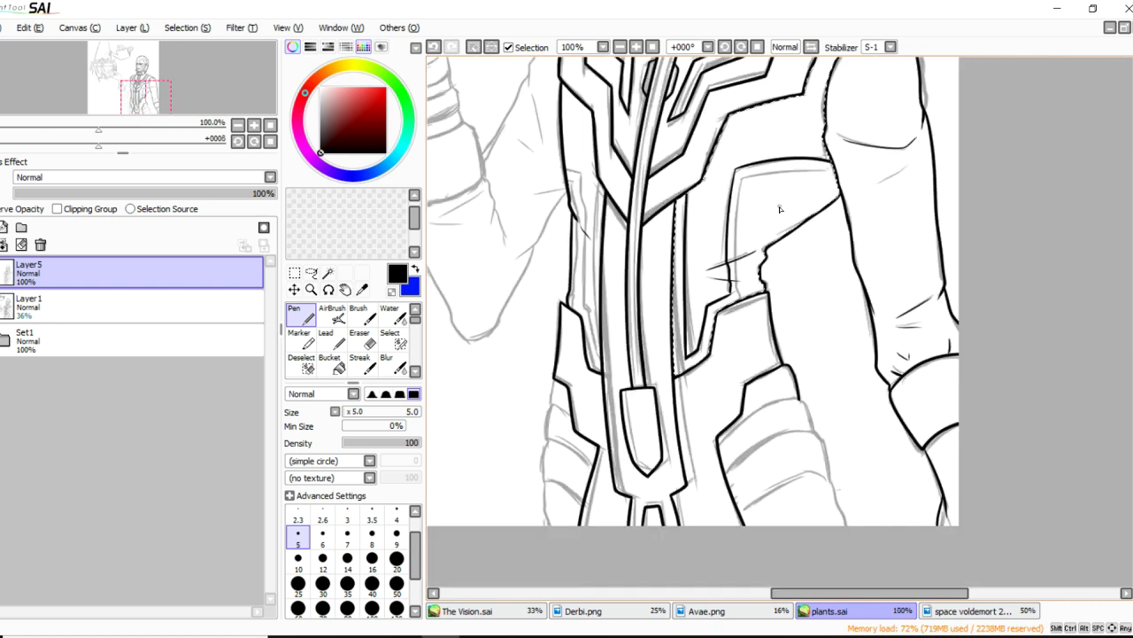
scroll(747, 278, up, 5)
mouse_move(681, 344)
mouse_down()
mouse_move(680, 323)
mouse_move(680, 343)
mouse_move(657, 356)
mouse_up()
key(ctrl+z)
key(ctrl+z)
scroll(662, 389, down, 3)
scroll(654, 410, down, 3)
Thicken the upper-left corner of the right torso panel's inset outline and the adjoining part of its left edge.
scroll(655, 410, up, 3)
scroll(656, 258, up, 3)
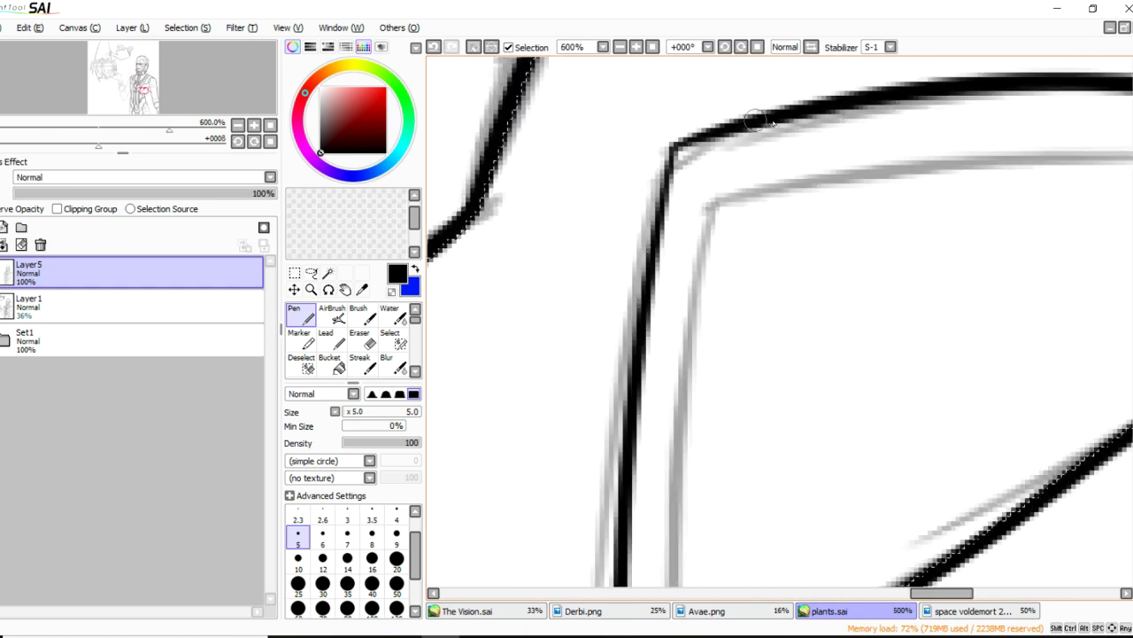
drag(843, 110, 680, 162)
key(ctrl+z)
mouse_move(859, 102)
mouse_down()
mouse_move(692, 140)
mouse_move(646, 263)
mouse_up()
drag(672, 158, 639, 356)
drag(661, 205, 634, 427)
key(ctrl+z)
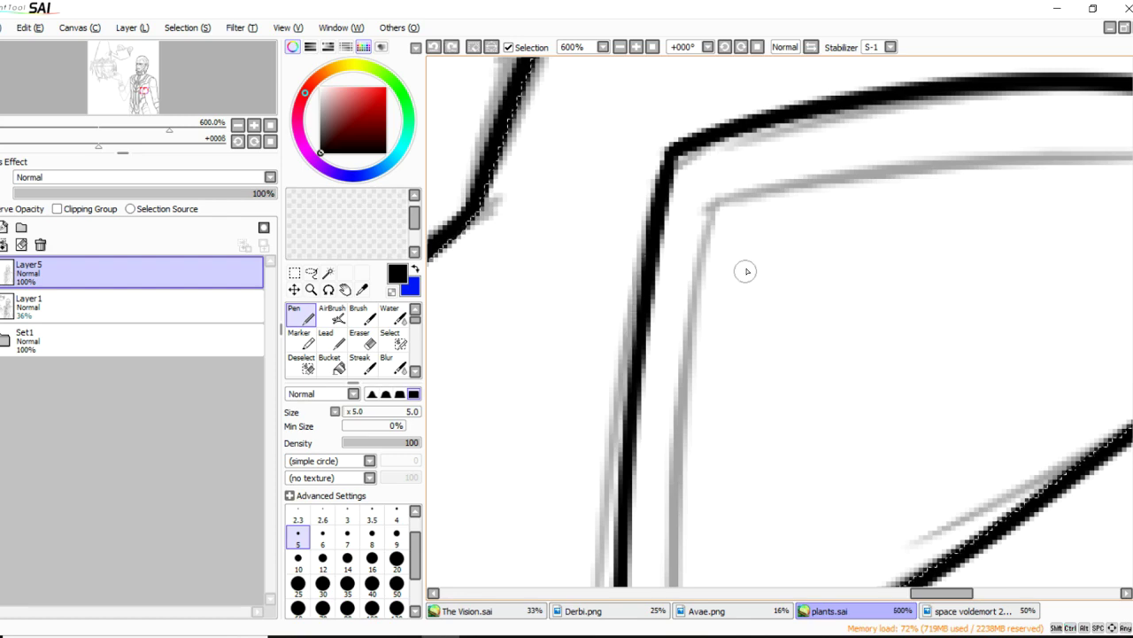
Ink the parallel inner line just below the inset outline's top edge, reaching to the sleeve.
scroll(744, 268, down, 3)
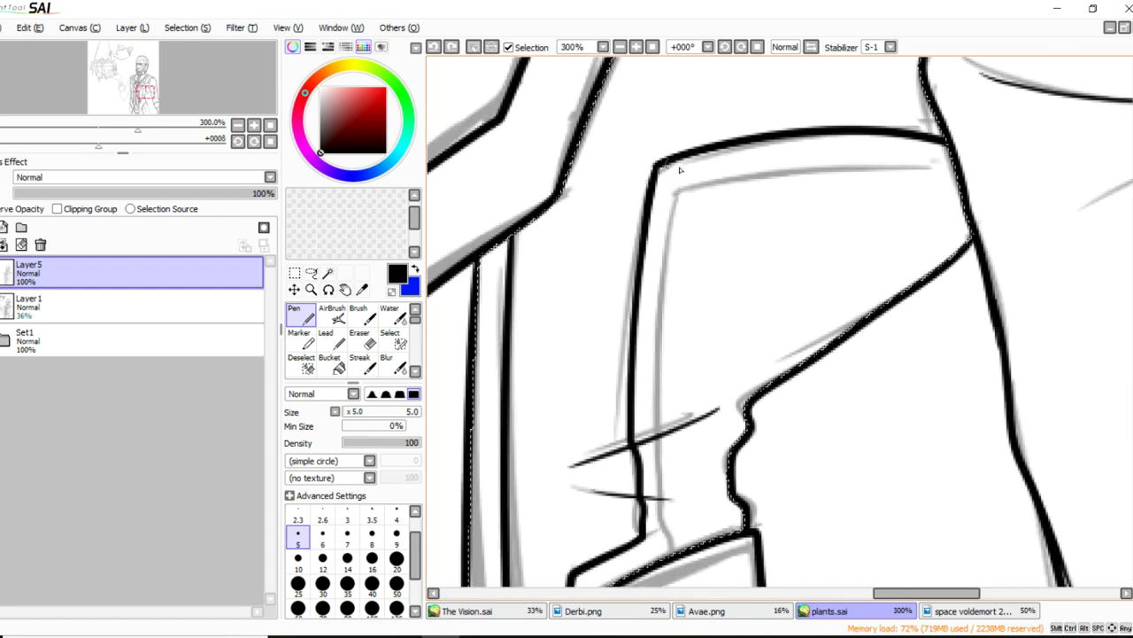
drag(678, 181, 956, 161)
key(ctrl+z)
drag(681, 180, 953, 161)
key(ctrl+z)
drag(679, 179, 956, 172)
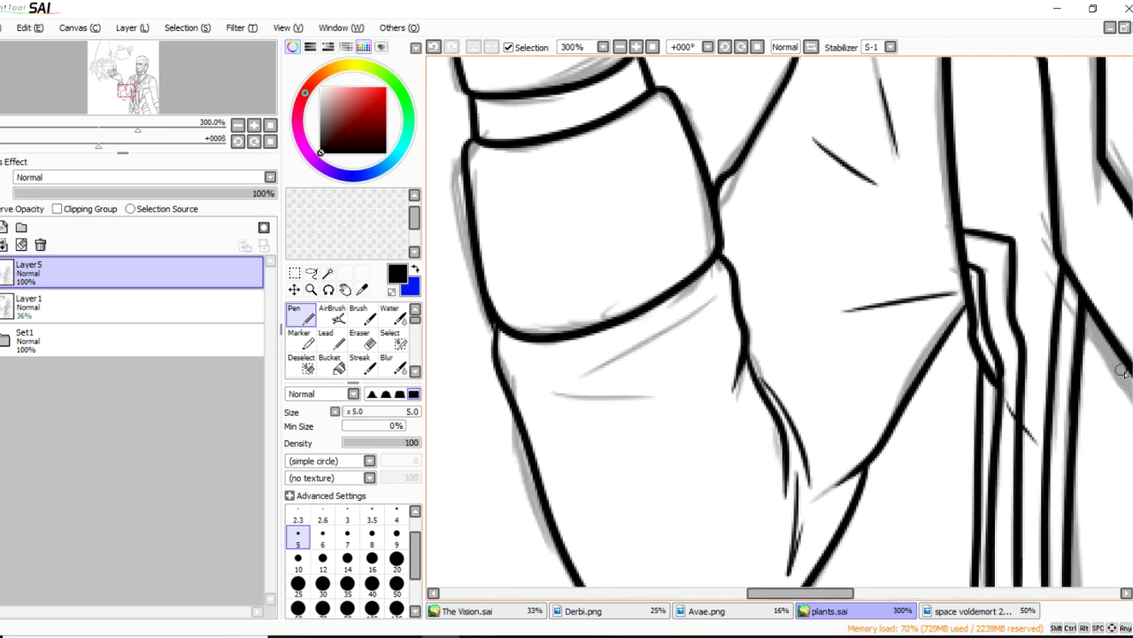
drag(753, 169, 722, 580)
scroll(733, 225, down, 5)
scroll(712, 162, down, 1)
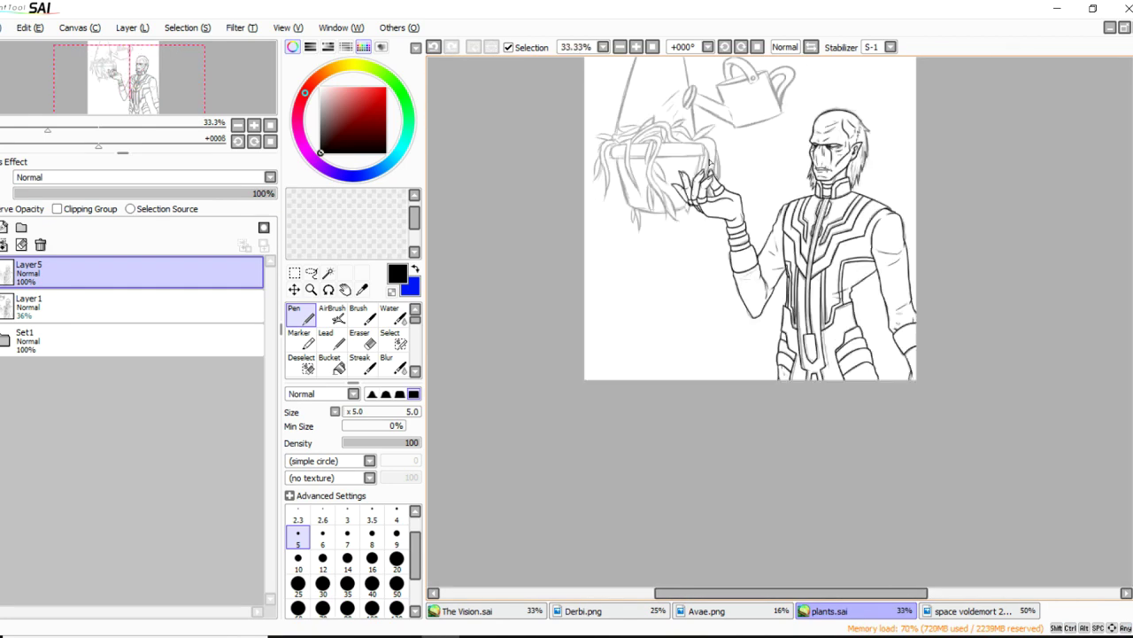
scroll(712, 162, up, 2)
scroll(777, 281, down, 1)
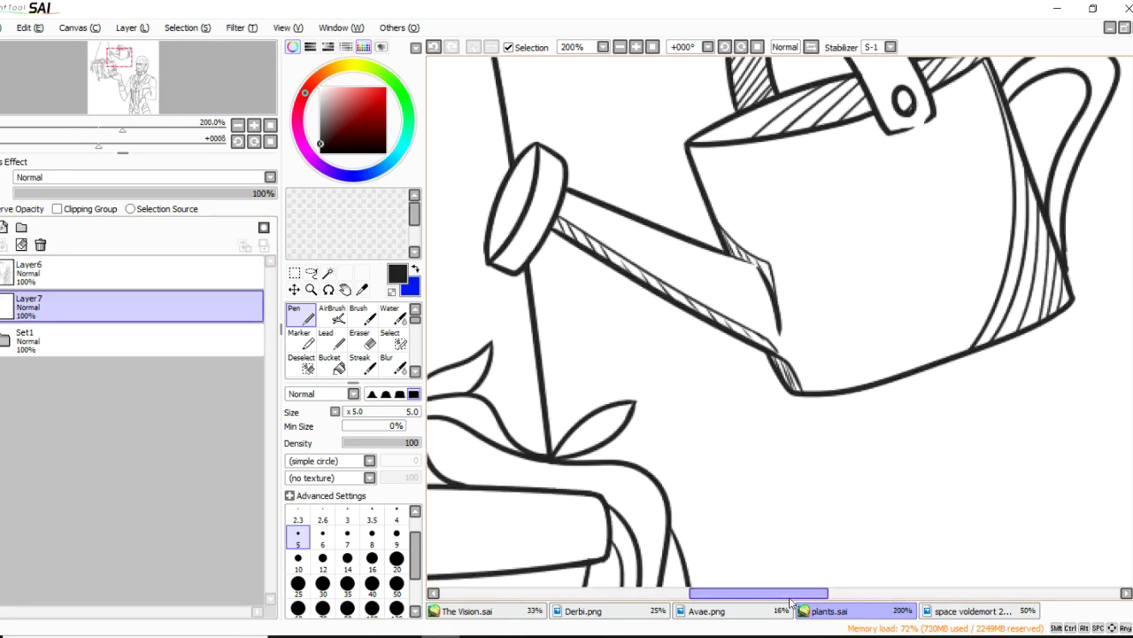
Dot small sprinkler holes over the front face of the watering can's spout.
drag(460, 204, 724, 171)
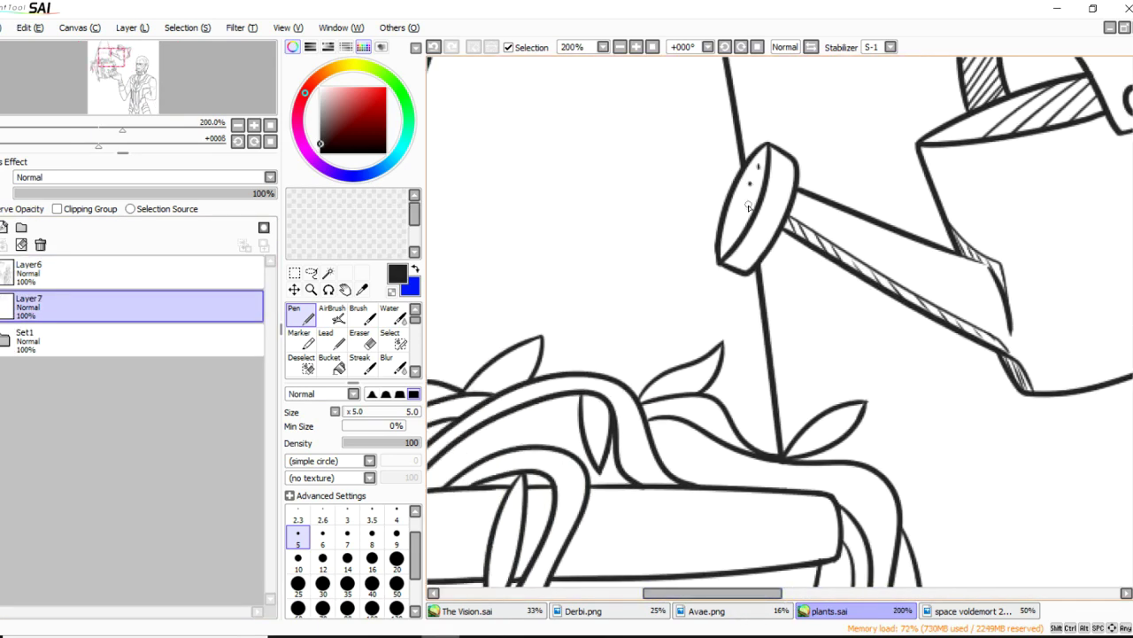
key(ctrl+z)
key(ctrl+z)
key(ctrl+z)
Draw thin slanted water streaks falling from the spout towards the hanging plant with the size 5 pen.
drag(717, 170, 677, 186)
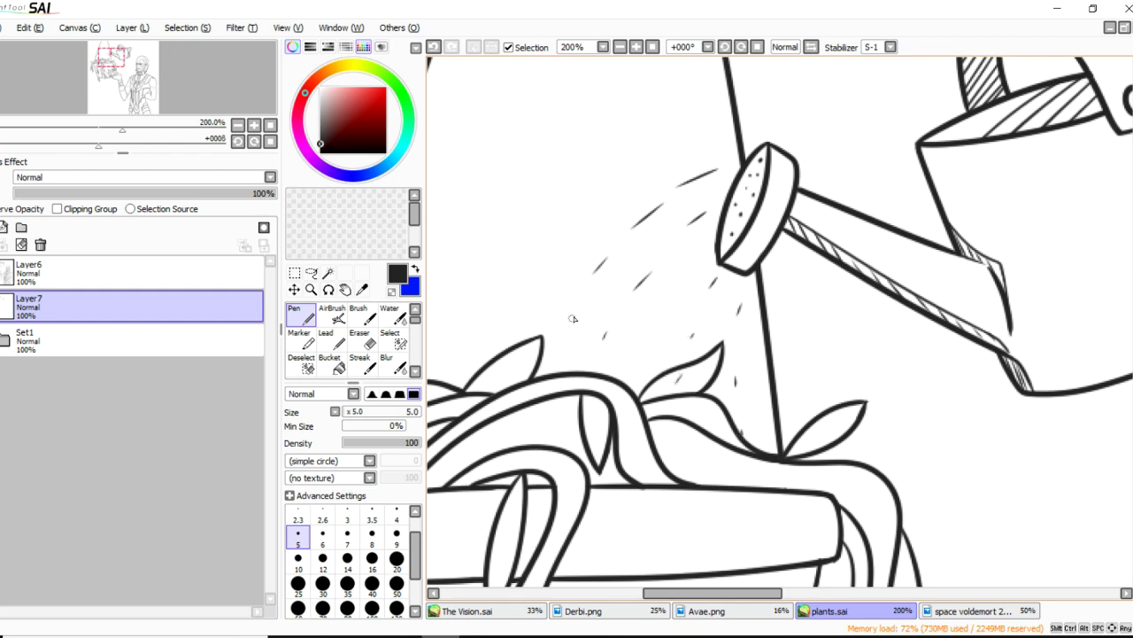
scroll(571, 336, down, 4)
scroll(551, 349, up, 4)
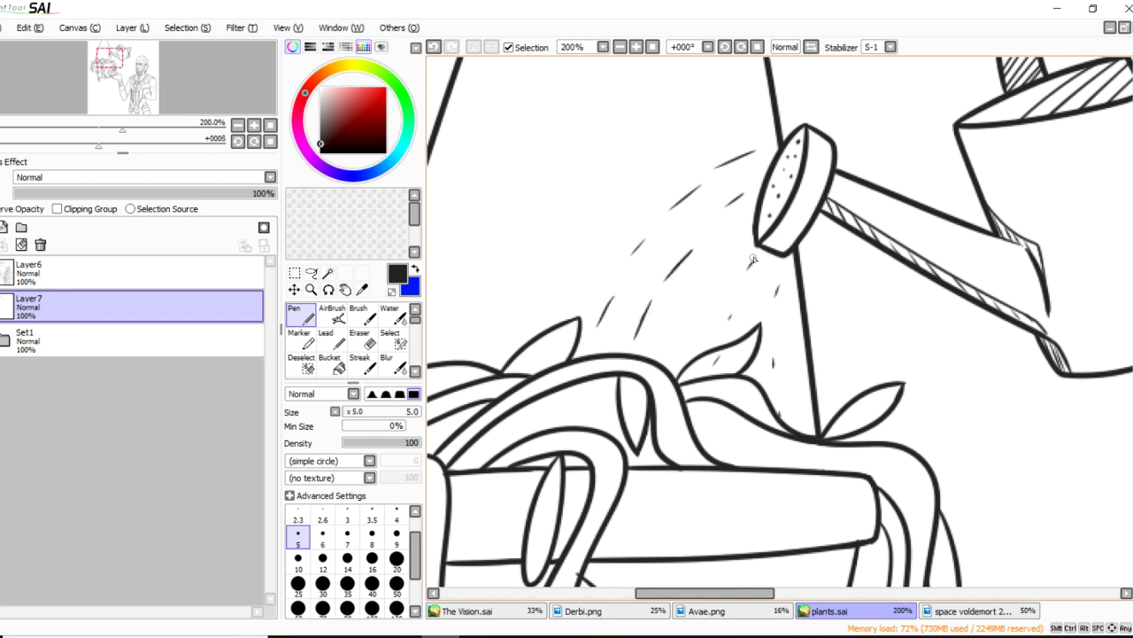
key(ctrl+z)
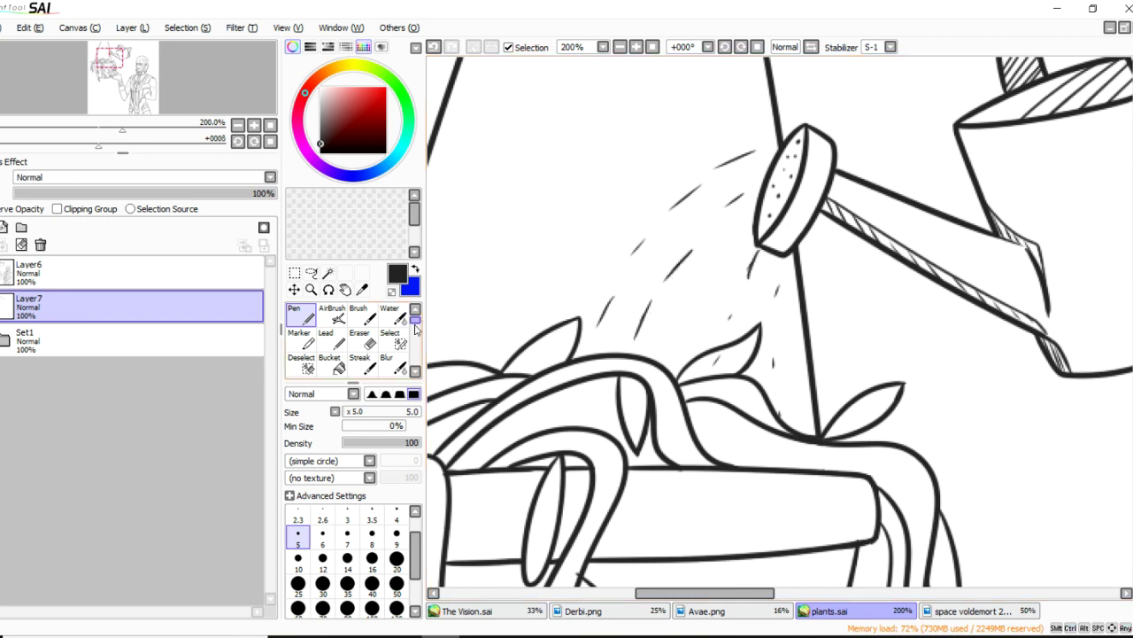
Erase the stray water streaks below the spout and over the leaf with a size 16 eraser.
key(e)
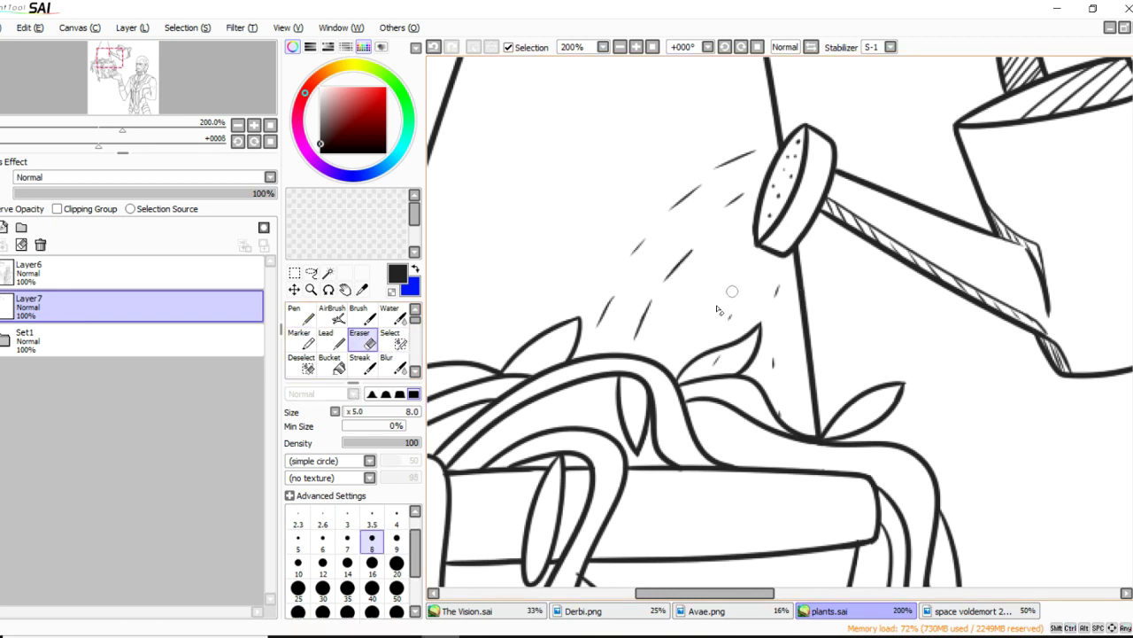
click(372, 566)
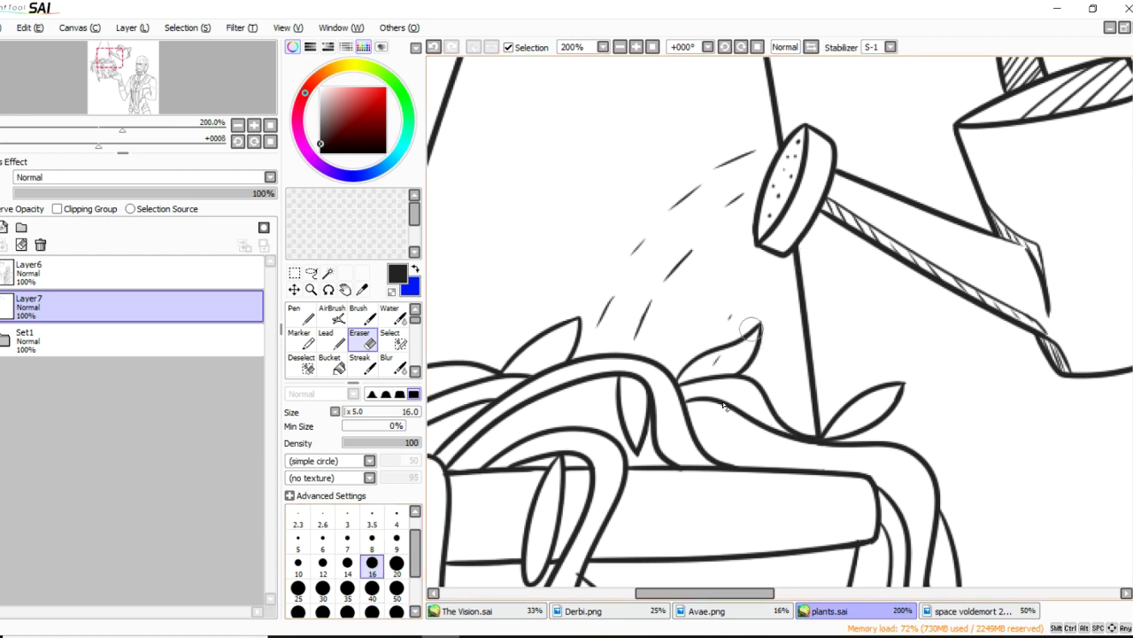
Refine the falling water between spout and plant with more thin streaks drawn with the size 5 pen.
key(n)
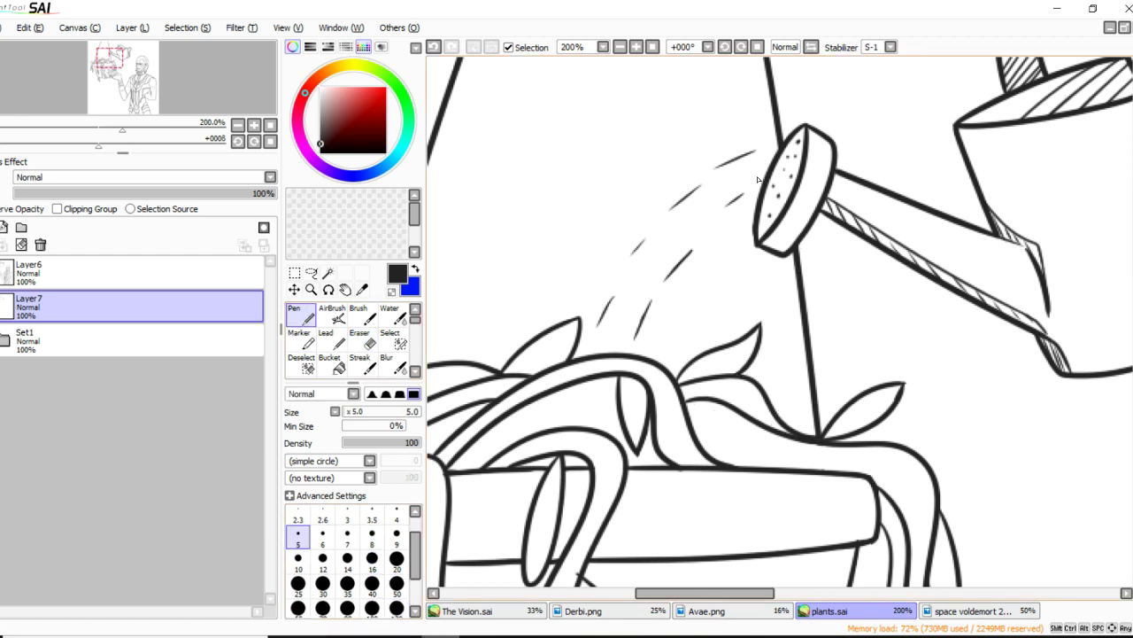
key(ctrl+z)
drag(752, 222, 724, 257)
key(ctrl+z)
key(ctrl+z)
drag(708, 301, 693, 346)
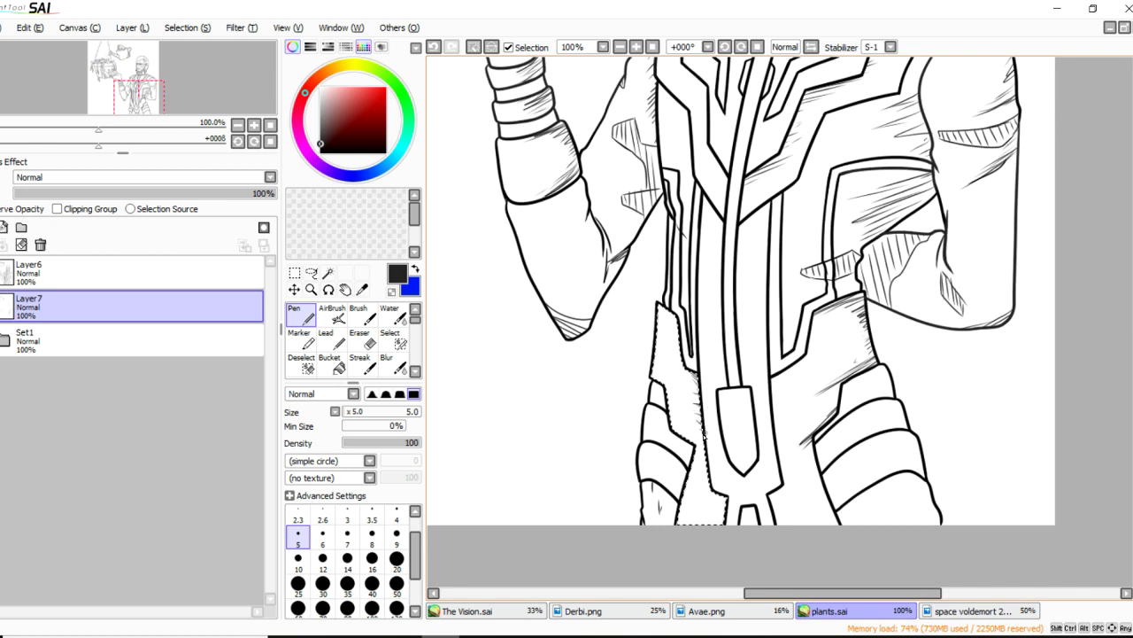
Hatch the inner edge of the selected left hip plate and lower coat panel, then clear the selection.
mouse_move(704, 436)
mouse_down()
mouse_move(677, 430)
mouse_move(696, 429)
mouse_up()
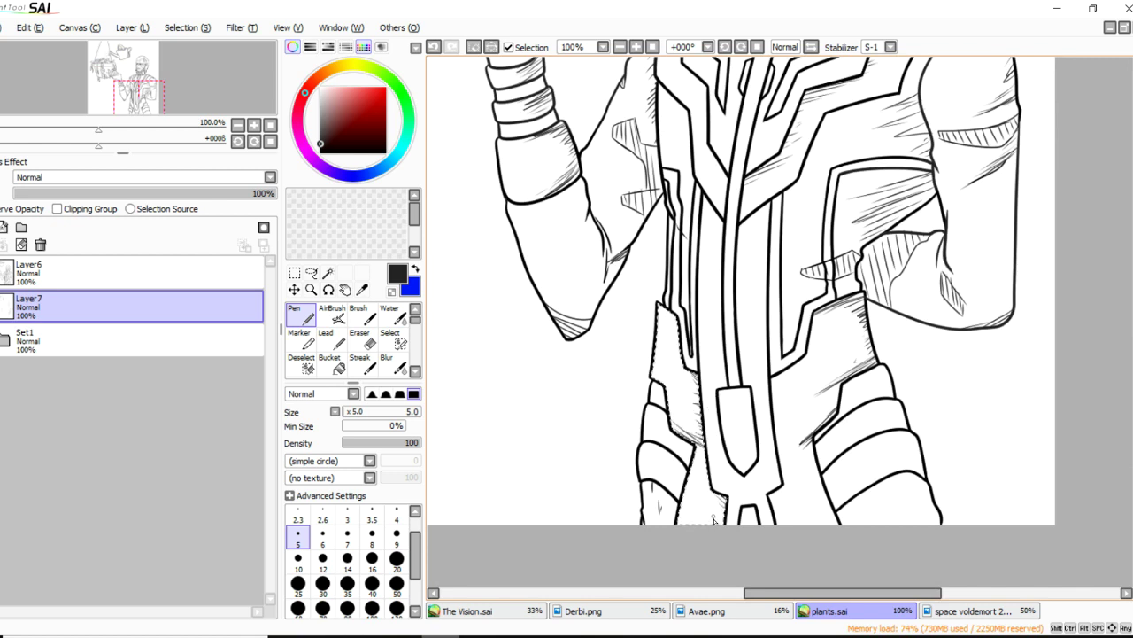
key(ctrl+z)
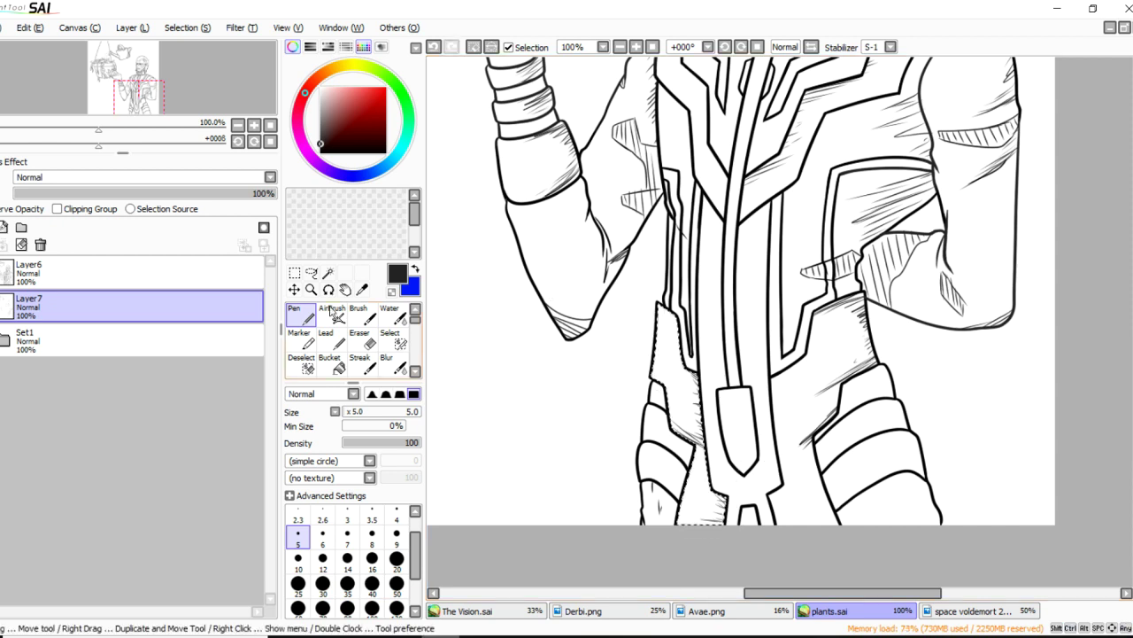
click(294, 273)
key(ctrl+d)
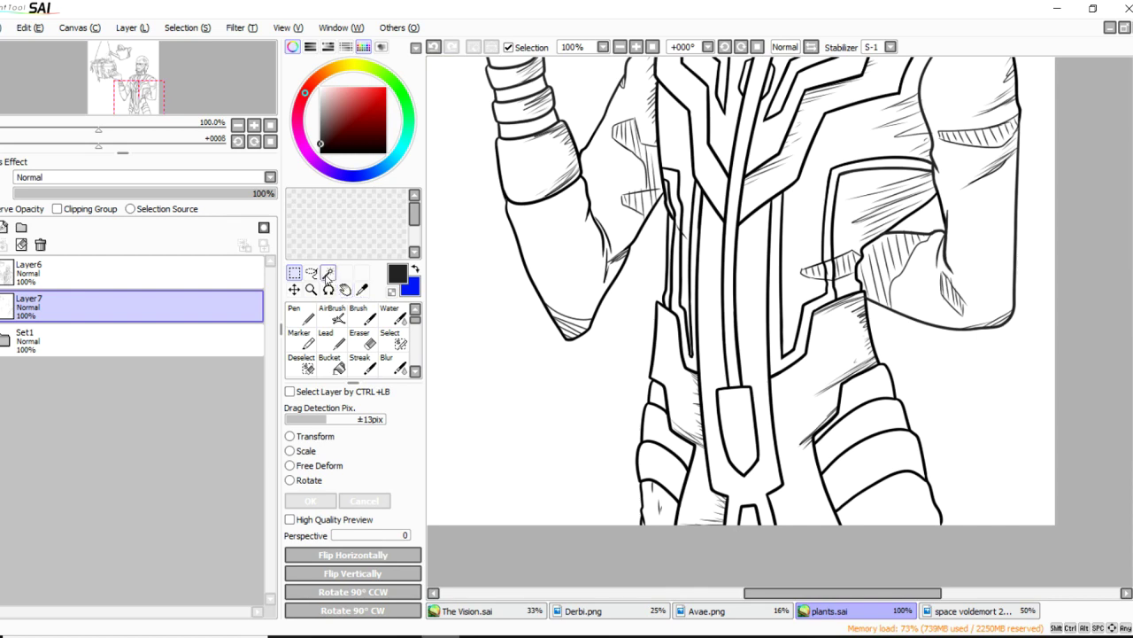
Select the uppermost band of the right thigh on Layer6 with the Magic Wand and ready the pen on Layer7.
click(328, 273)
click(751, 335)
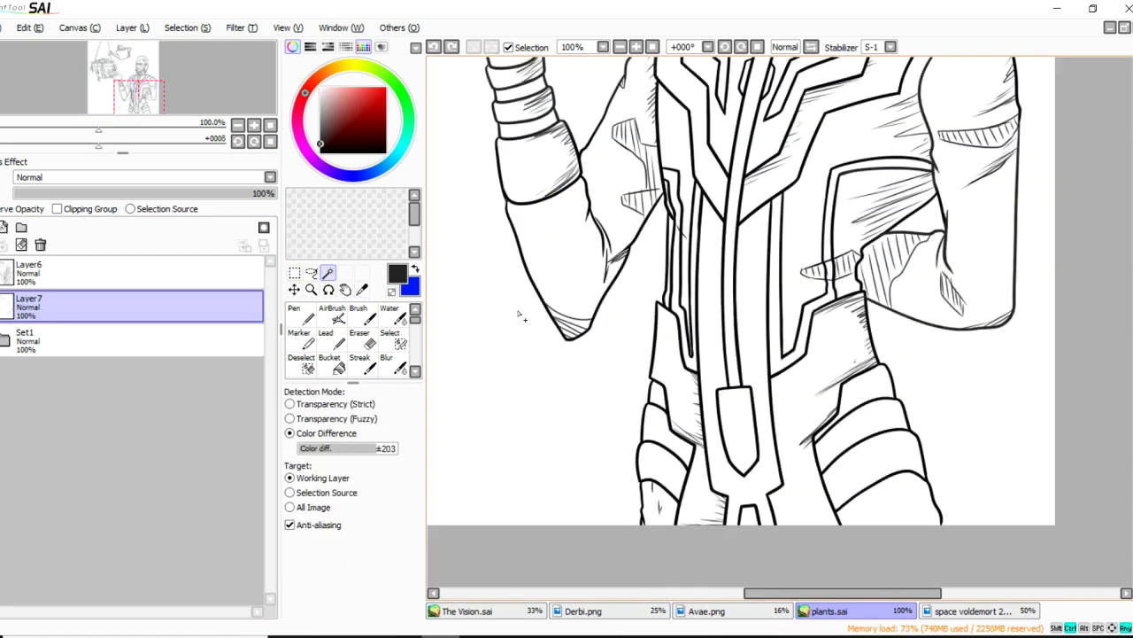
click(132, 271)
click(870, 414)
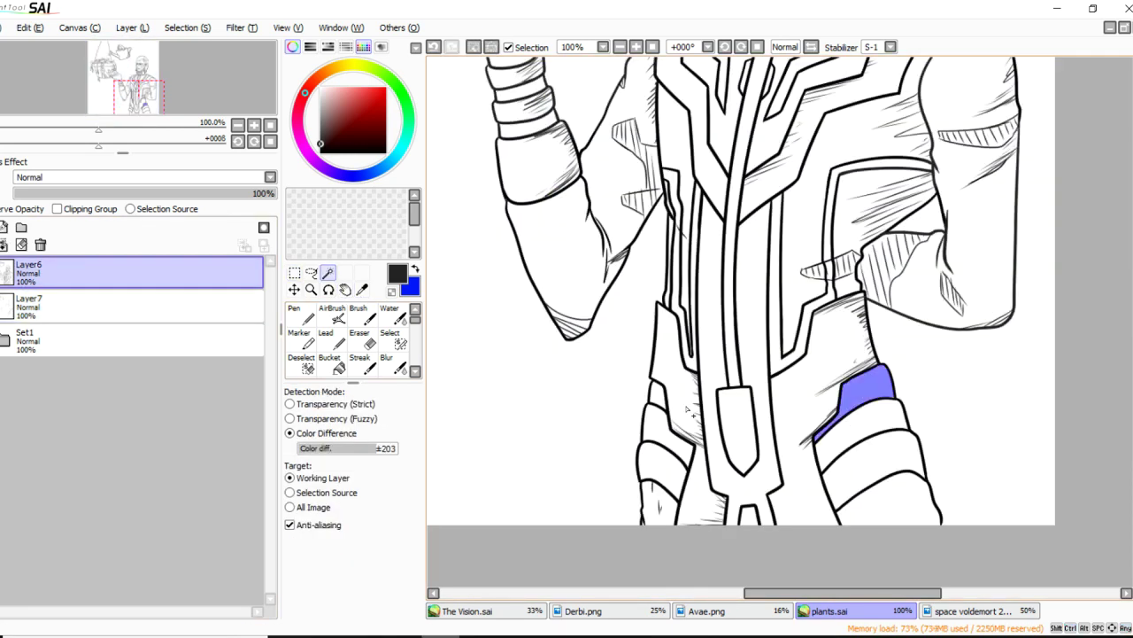
click(301, 314)
click(133, 305)
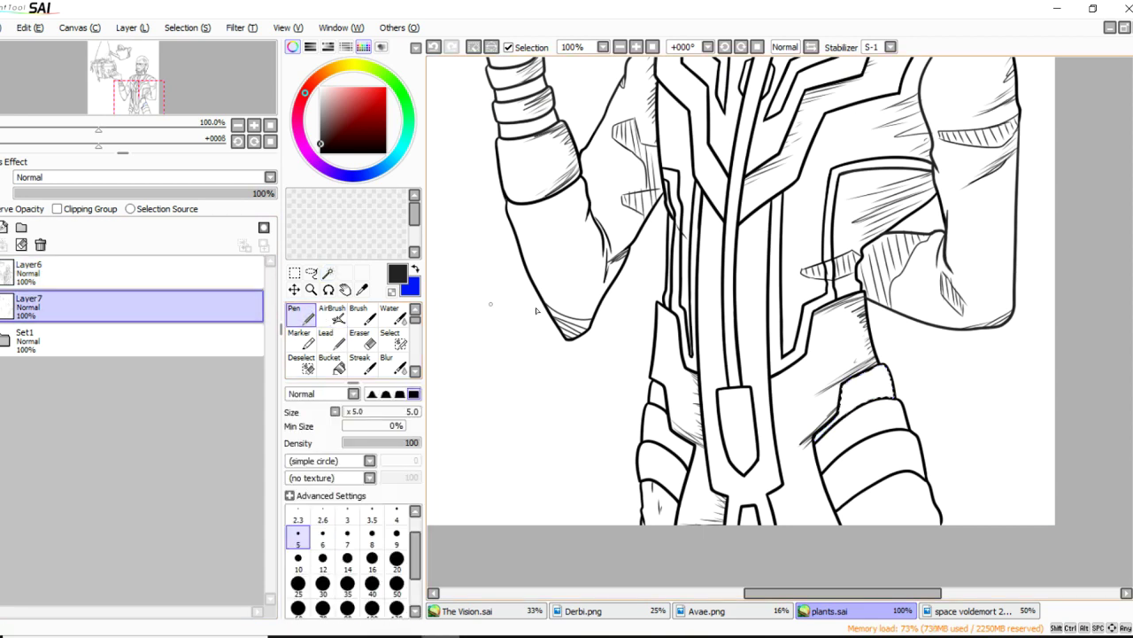
Hatch the selected uppermost thigh band with short shading strokes and clear the selection.
key(ctrl+z)
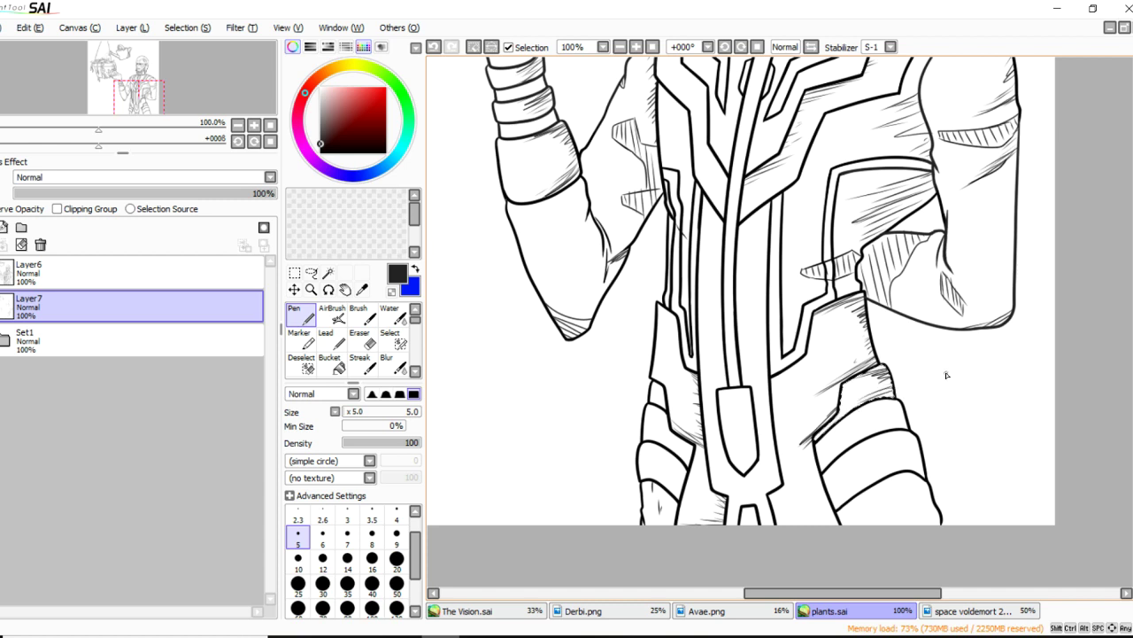
click(295, 274)
click(473, 380)
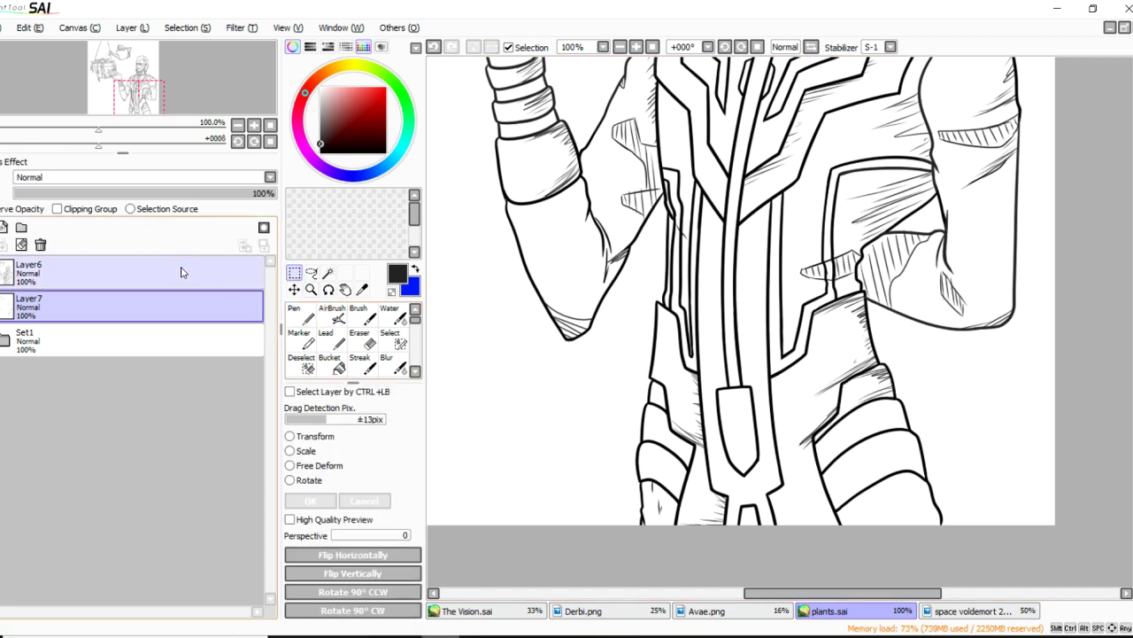
Select the second band of the right thigh on Layer6, hatch its edges on Layer7 and deselect it.
click(179, 270)
click(327, 273)
click(855, 432)
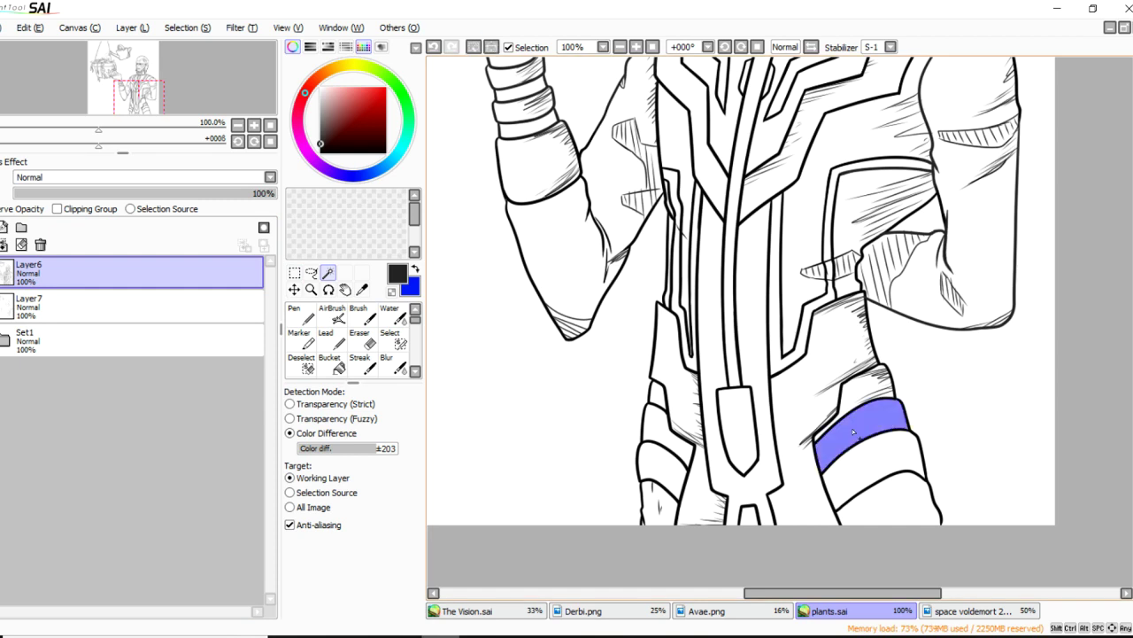
click(133, 305)
click(299, 314)
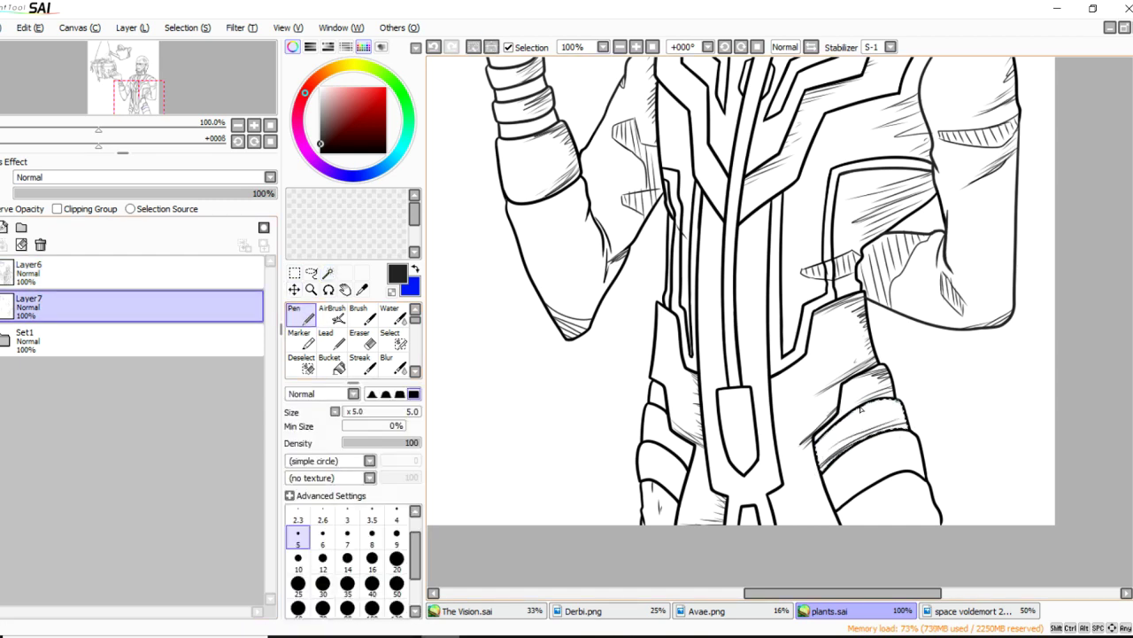
key(ctrl+z)
mouse_move(904, 402)
mouse_down()
mouse_move(884, 407)
mouse_move(892, 430)
mouse_up()
click(294, 272)
click(469, 385)
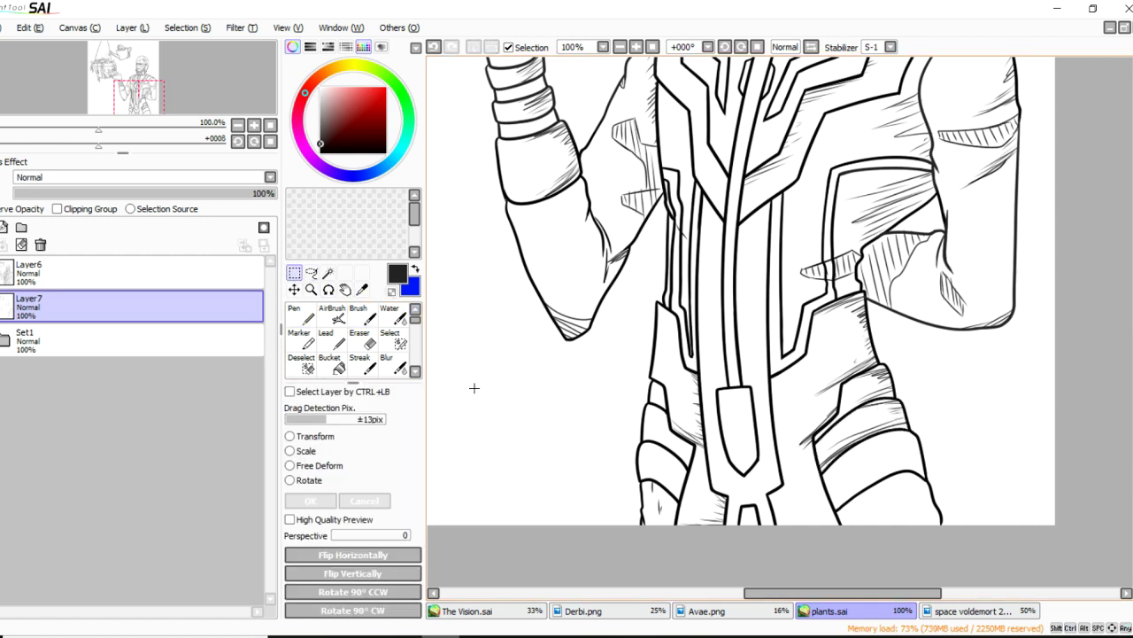
Select the third band of the right thigh with the Magic Wand and ready the pen on Layer7.
click(328, 273)
click(875, 456)
click(301, 315)
drag(1130, 384, 1129, 394)
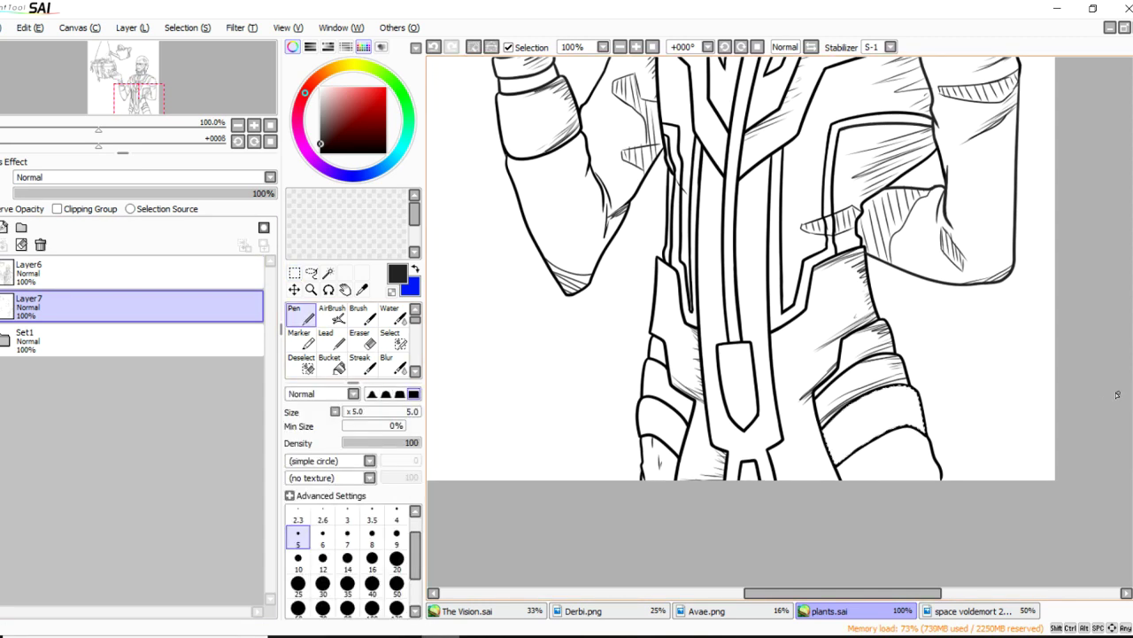
Undo the hatching on the right thigh's bands, back to the selection of the uppermost band.
key(ctrl+z)
key(ctrl+z)
key(ctrl+z)
key(ctrl+z)
key(ctrl+z)
key(ctrl+z)
key(ctrl+z)
key(ctrl+z)
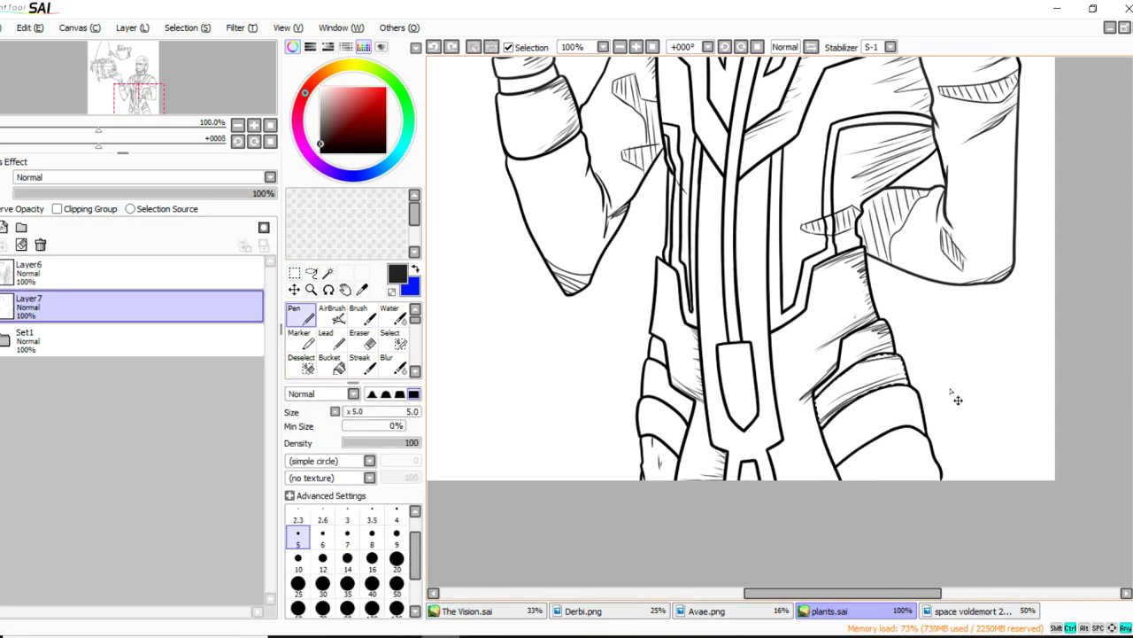
key(ctrl+z)
key(ctrl+z)
key(ctrl+z)
key(ctrl+z)
key(ctrl+z)
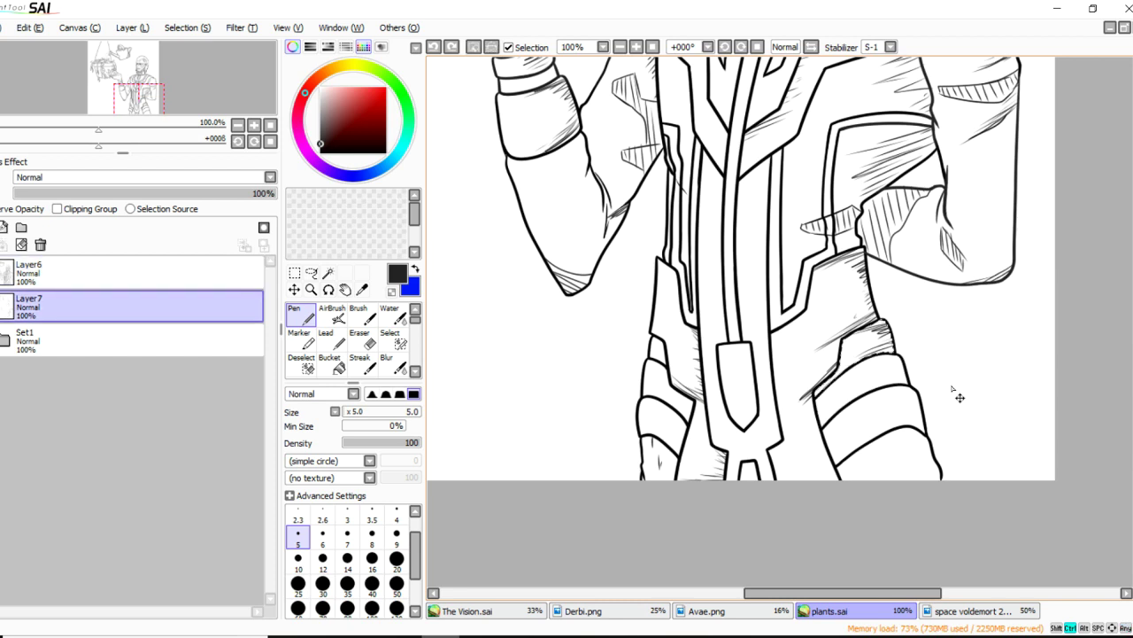
key(ctrl+z)
key(ctrl+z)
key(ctrl+z)
key(ctrl+z)
key(ctrl+z)
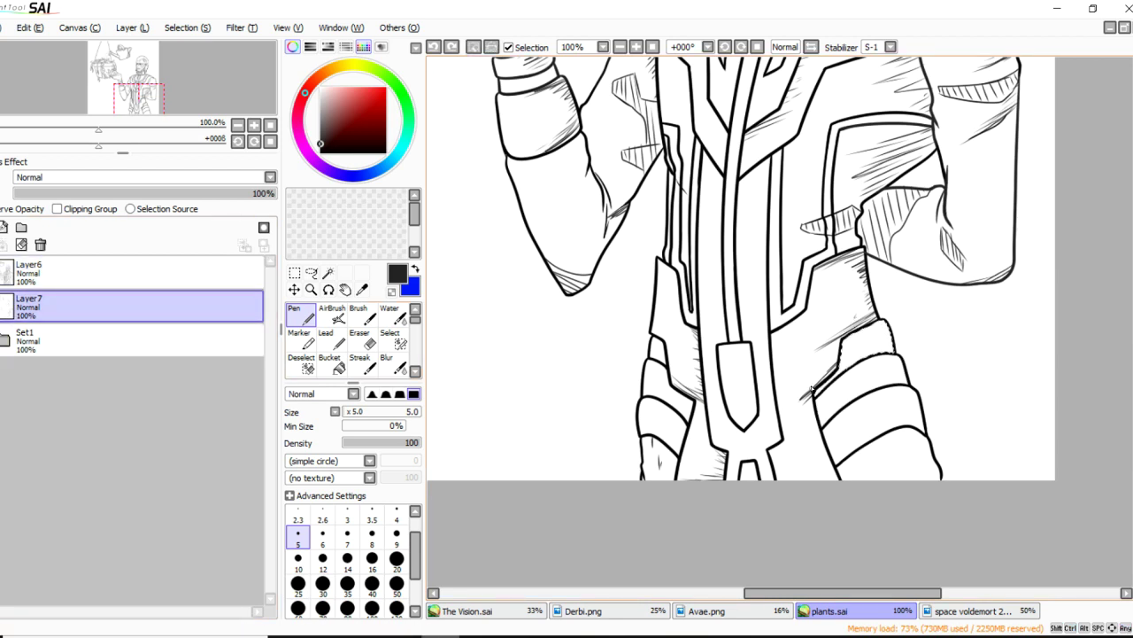
Try different hatching strokes across the selected uppermost band of the right thigh, undoing each attempt.
drag(841, 366, 853, 334)
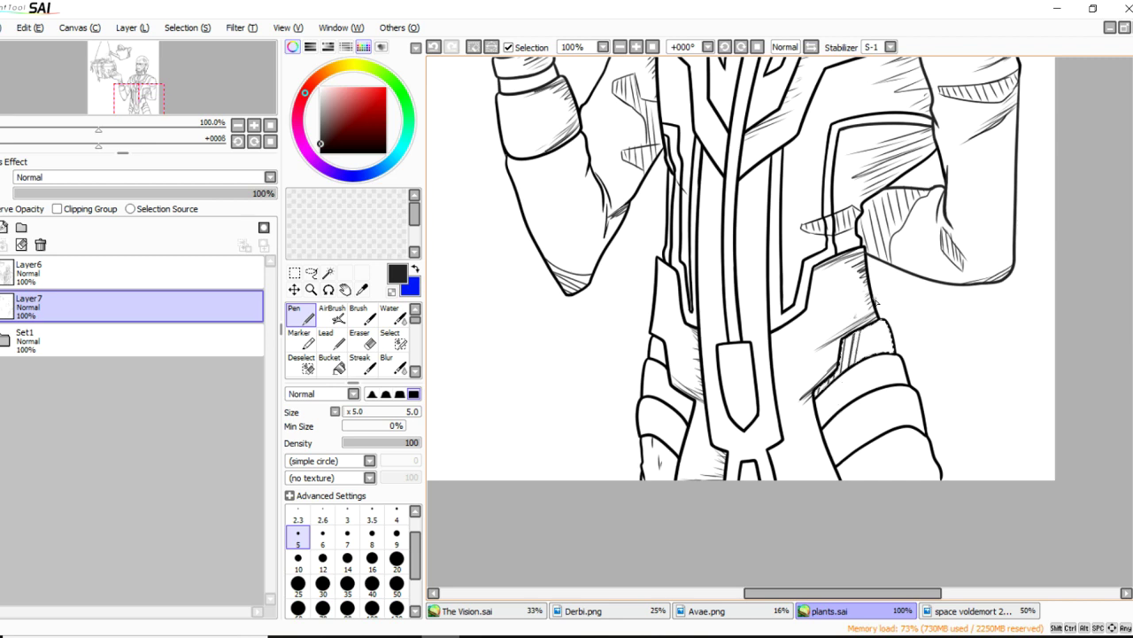
key(ctrl+z)
key(ctrl+z)
mouse_move(878, 354)
mouse_down()
mouse_move(883, 322)
mouse_move(859, 364)
mouse_up()
key(ctrl+z)
key(ctrl+z)
key(ctrl+z)
key(ctrl+z)
key(ctrl+z)
key(ctrl+z)
key(ctrl+z)
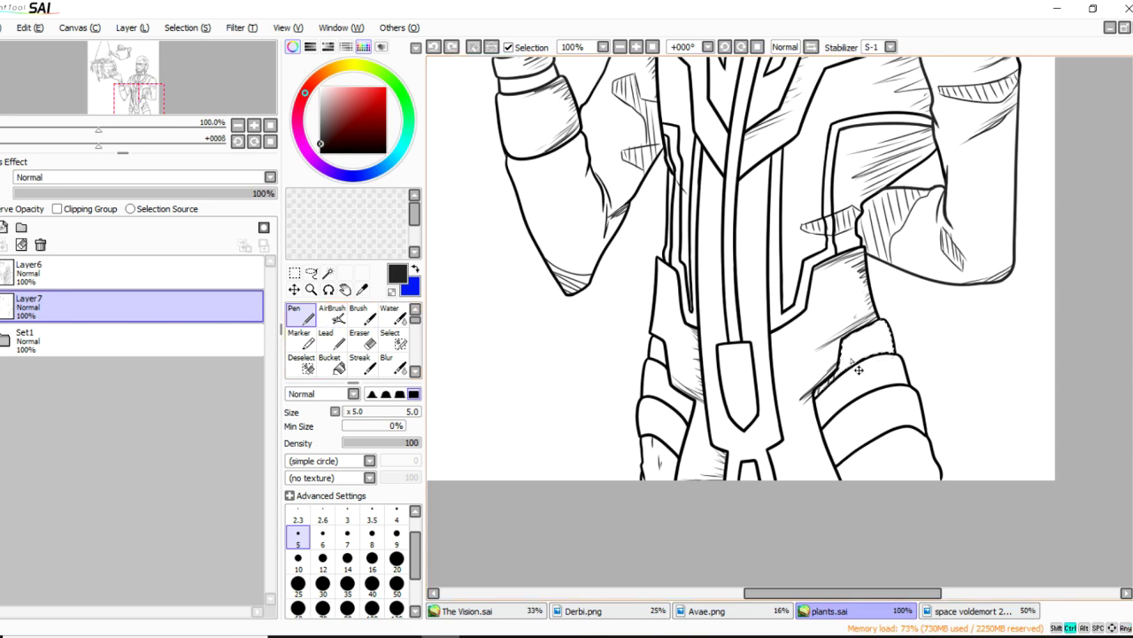
key(ctrl+z)
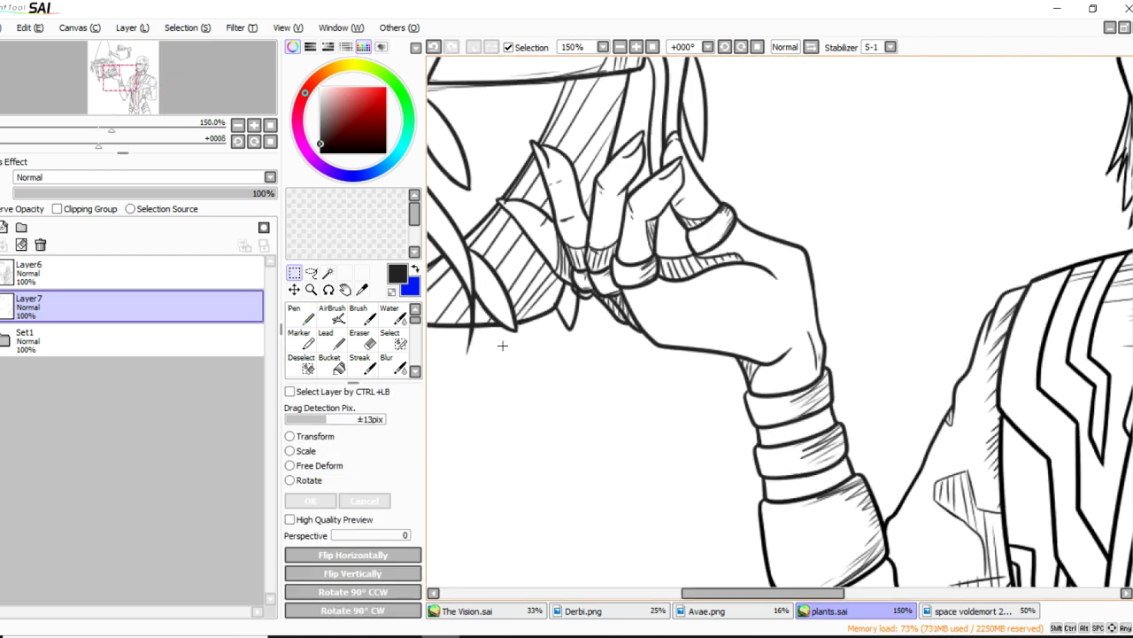
scroll(522, 310, down, 4)
scroll(580, 229, up, 1)
scroll(580, 228, down, 1)
scroll(582, 229, up, 1)
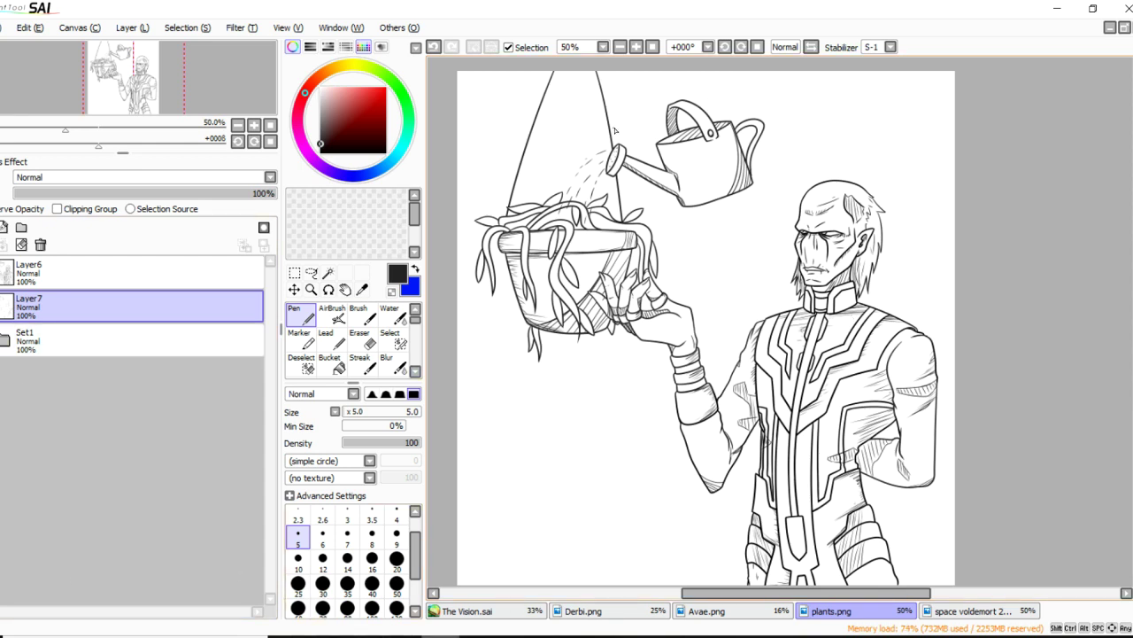
Select the skin of the hand, face and neck on Layer6 and fill it light grey on a new layer below the line art.
scroll(616, 131, up, 5)
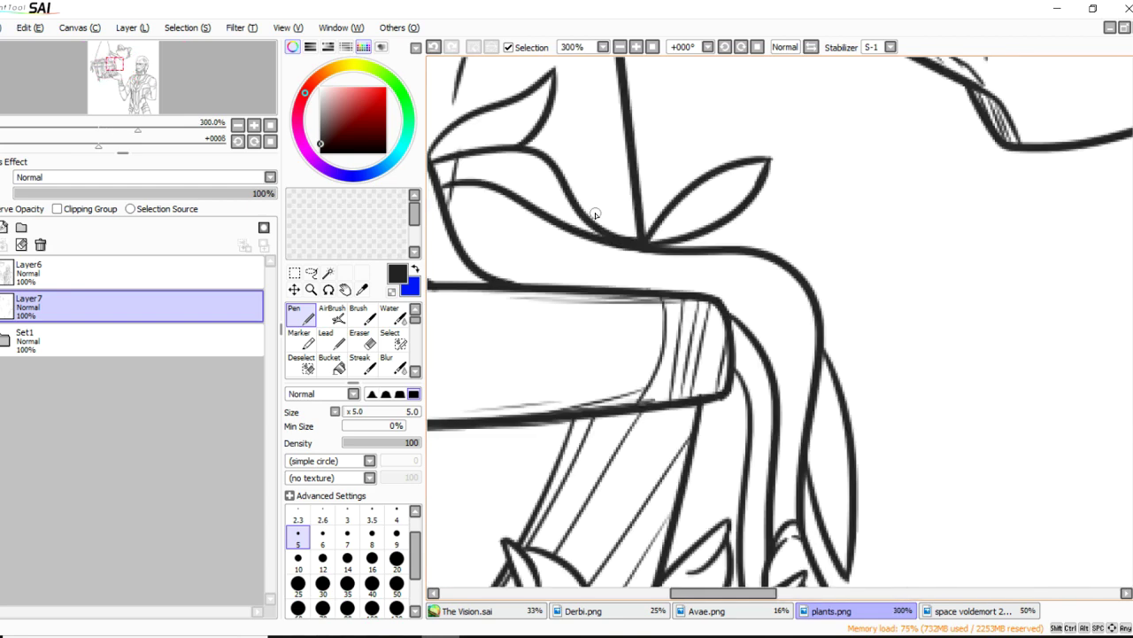
click(197, 276)
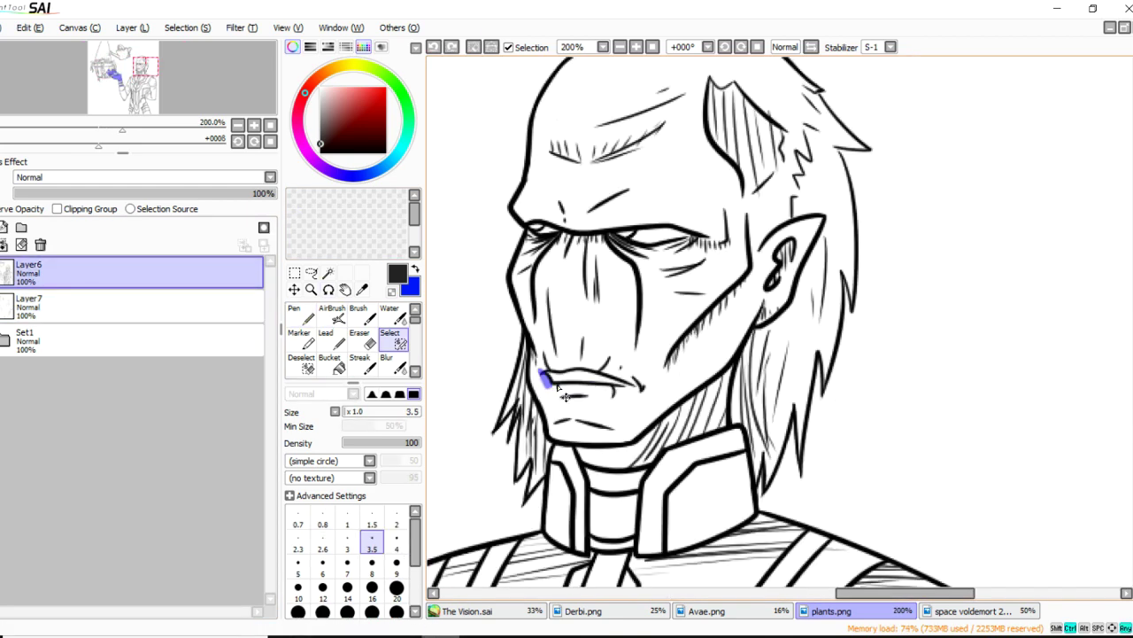
drag(547, 383, 609, 389)
key(ctrl+z)
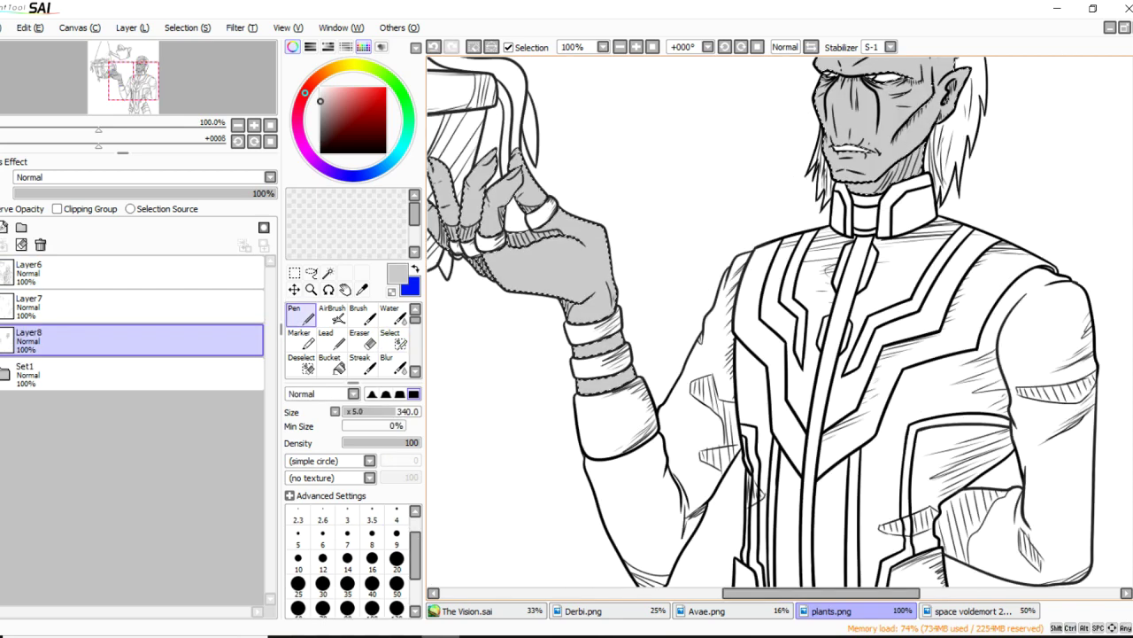
Add a new layer above the grey skin fill and set up a size 16 pen in a darker grey.
scroll(1106, 277, up, 4)
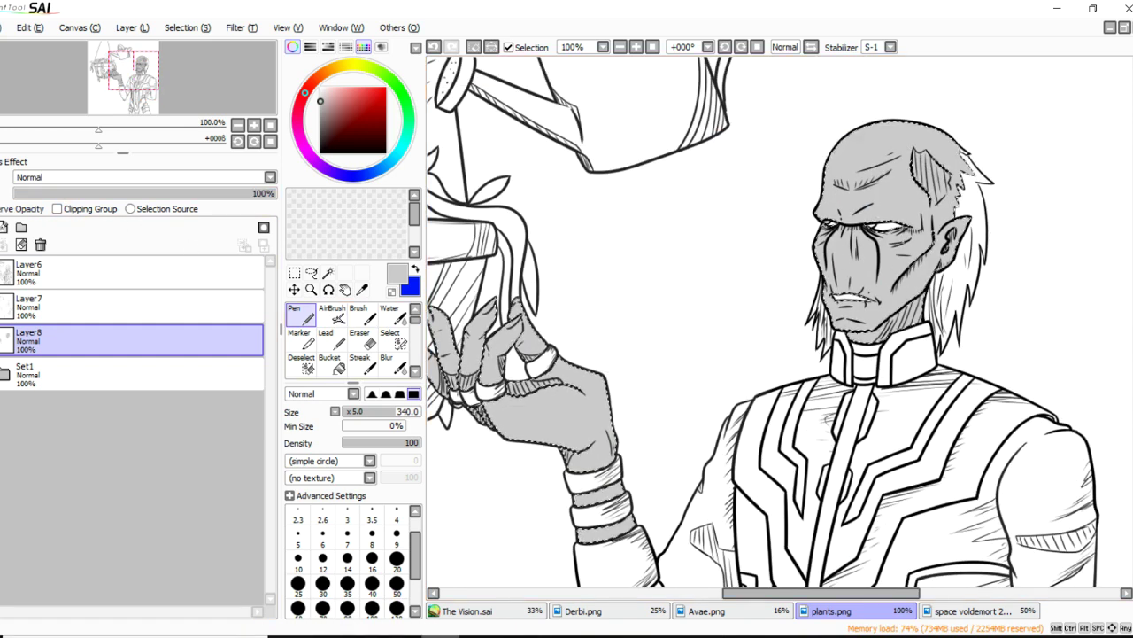
click(4, 228)
click(321, 108)
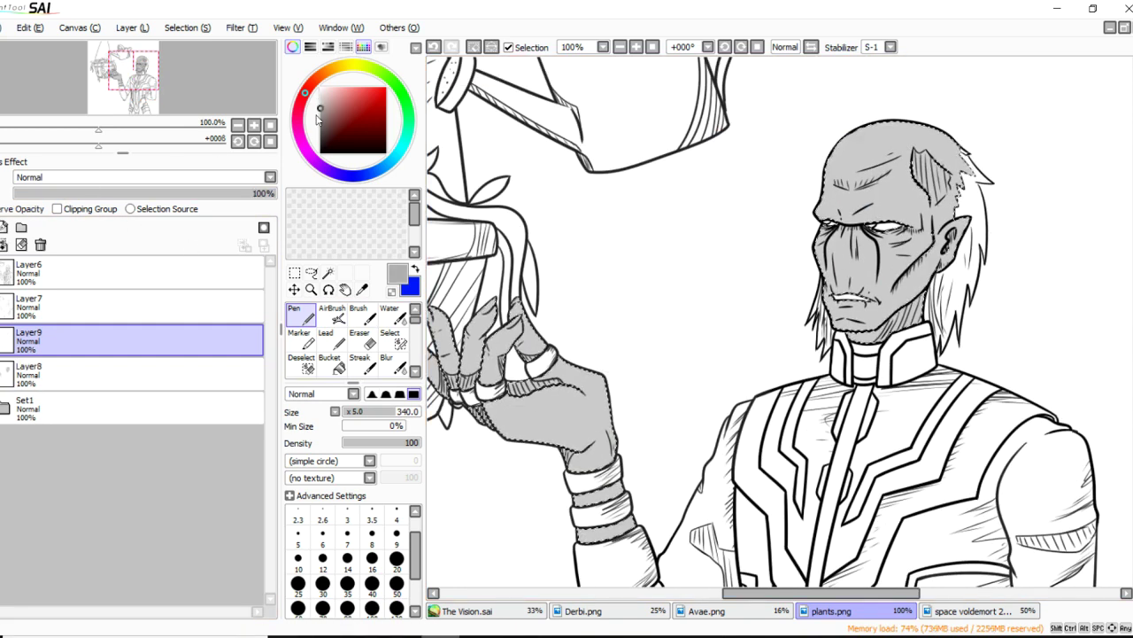
click(371, 559)
key(ctrl+z)
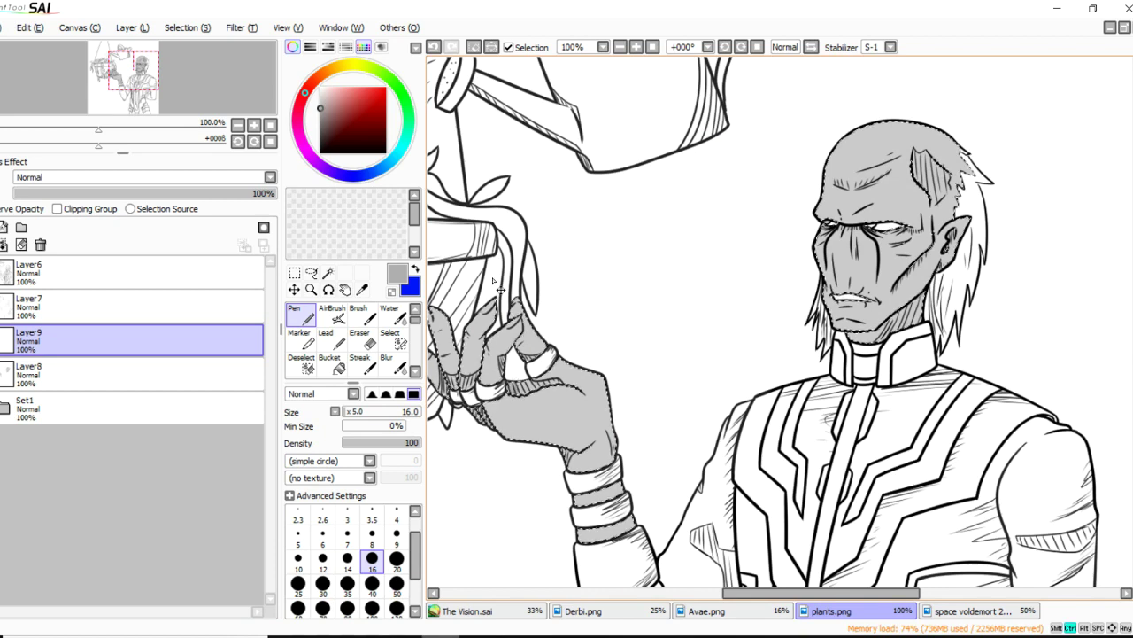
click(322, 116)
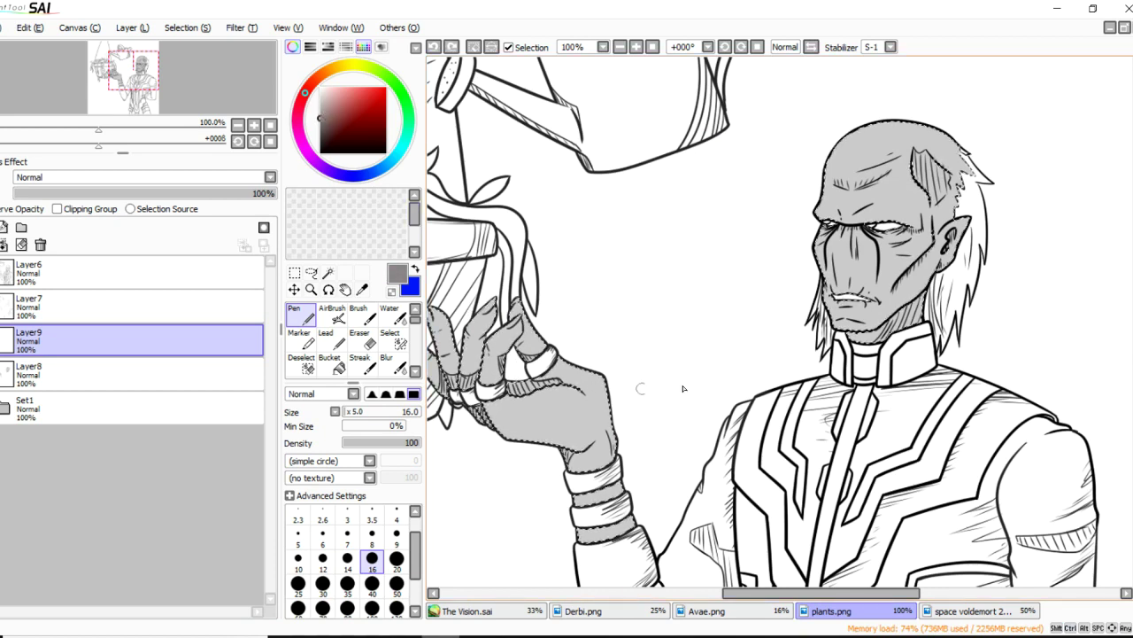
Try a darker grey shading stroke along the side of the character's head.
drag(929, 216, 954, 159)
key(ctrl+z)
scroll(983, 146, down, 2)
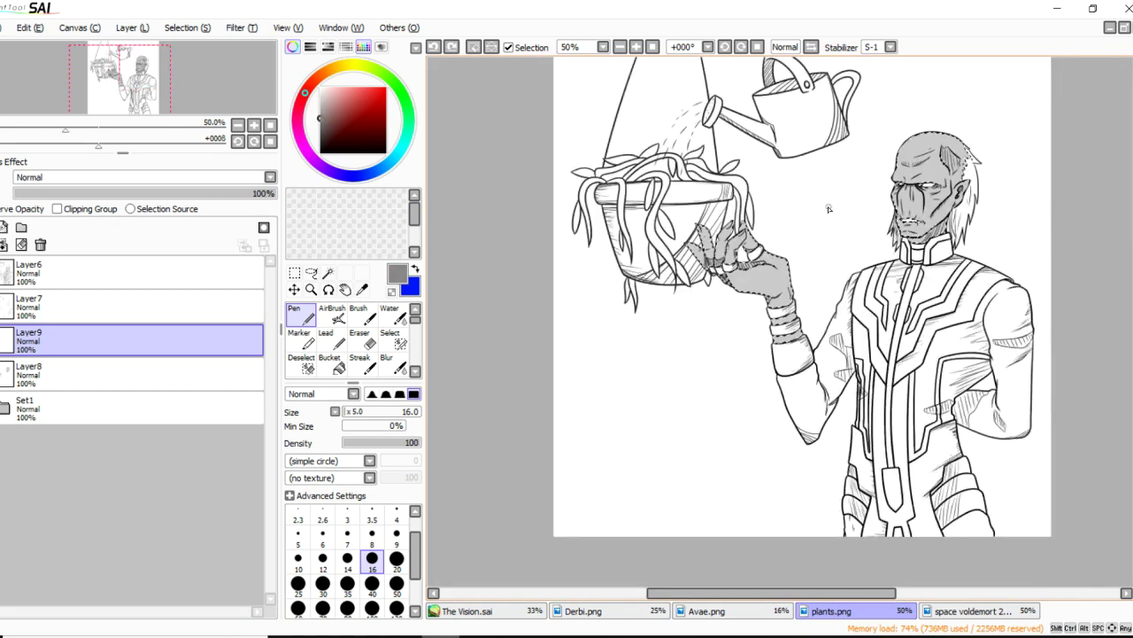
Shade the fingers, palm and wrist of the raised hand in a slightly darker grey than the skin on Layer9.
scroll(750, 248, up, 4)
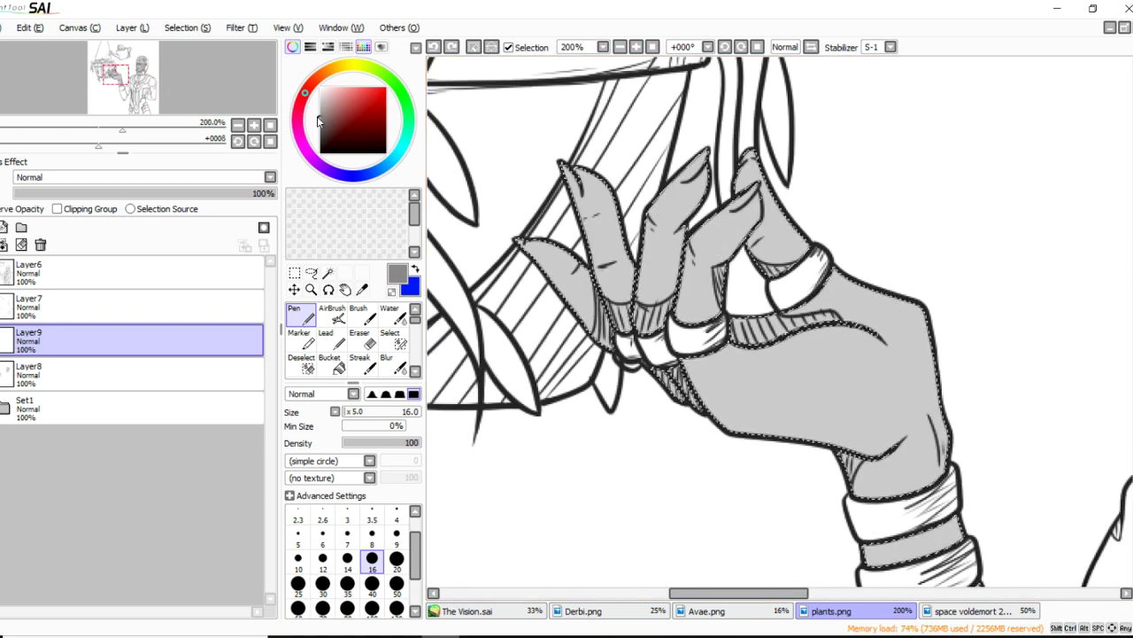
click(322, 110)
mouse_move(591, 283)
mouse_down()
mouse_move(609, 345)
mouse_move(628, 331)
mouse_move(623, 307)
mouse_move(634, 329)
mouse_move(660, 323)
mouse_move(673, 299)
mouse_move(648, 320)
mouse_up()
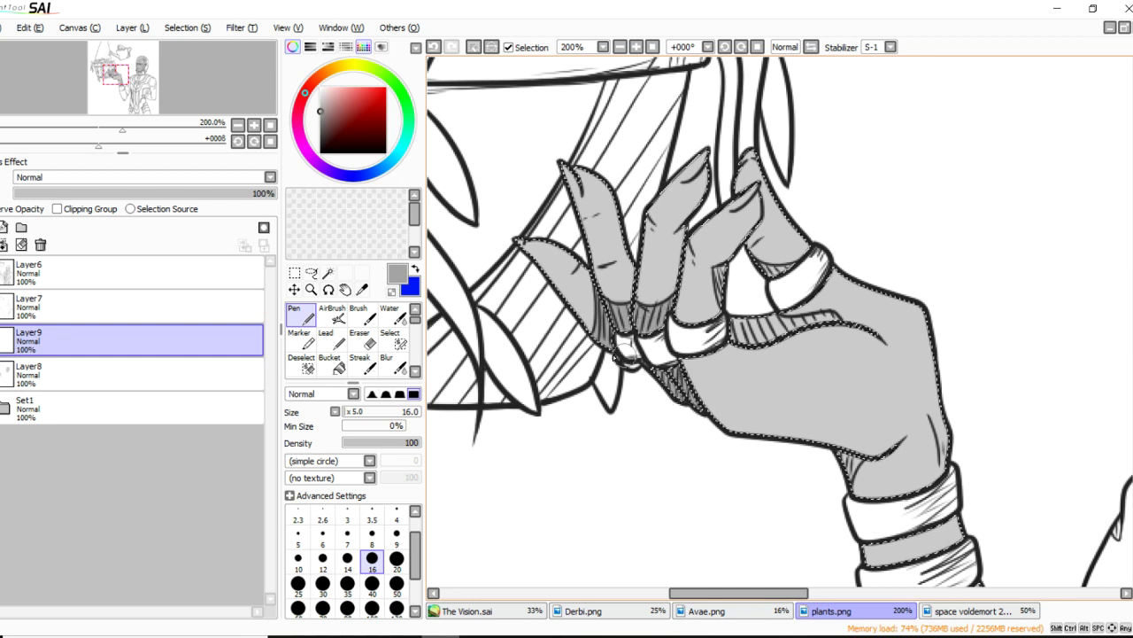
mouse_move(722, 269)
mouse_down()
mouse_move(742, 317)
mouse_move(735, 327)
mouse_move(778, 328)
mouse_move(764, 315)
mouse_move(836, 318)
mouse_move(795, 332)
mouse_move(835, 319)
mouse_up()
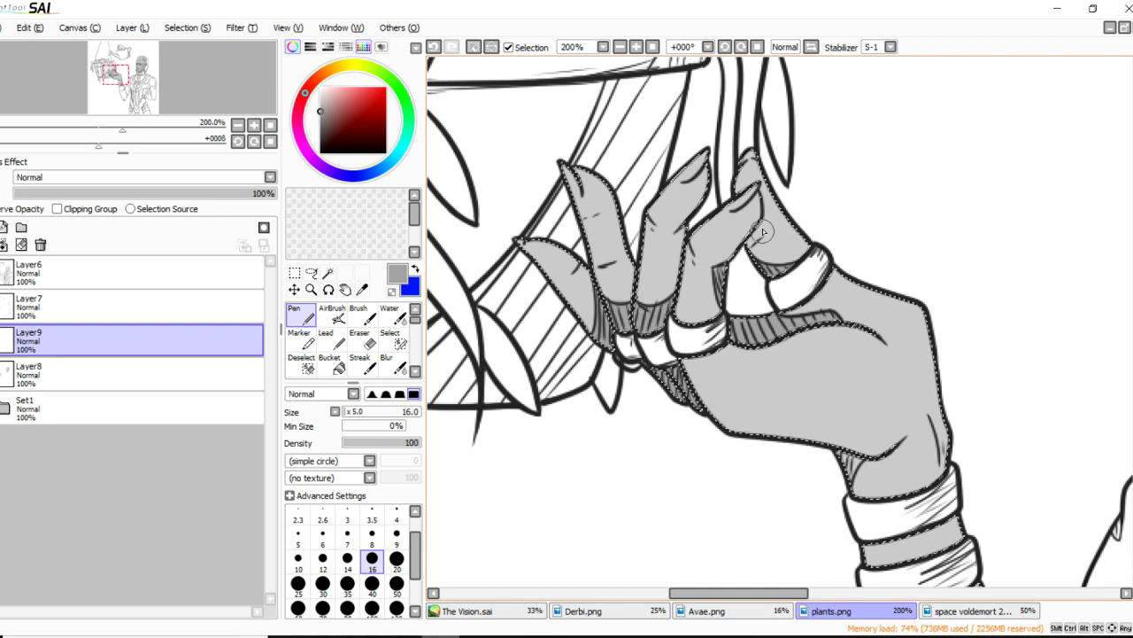
mouse_move(752, 263)
mouse_down()
mouse_move(816, 232)
mouse_move(759, 253)
mouse_move(765, 224)
mouse_move(810, 243)
mouse_up()
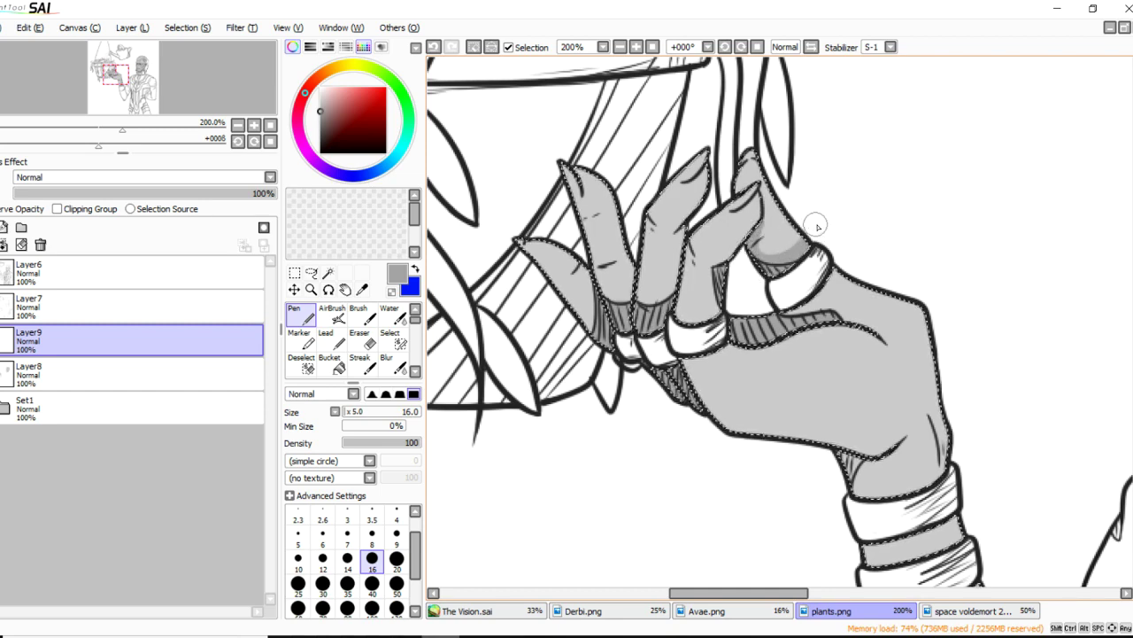
mouse_move(686, 363)
mouse_down()
mouse_move(879, 500)
mouse_move(928, 506)
mouse_up()
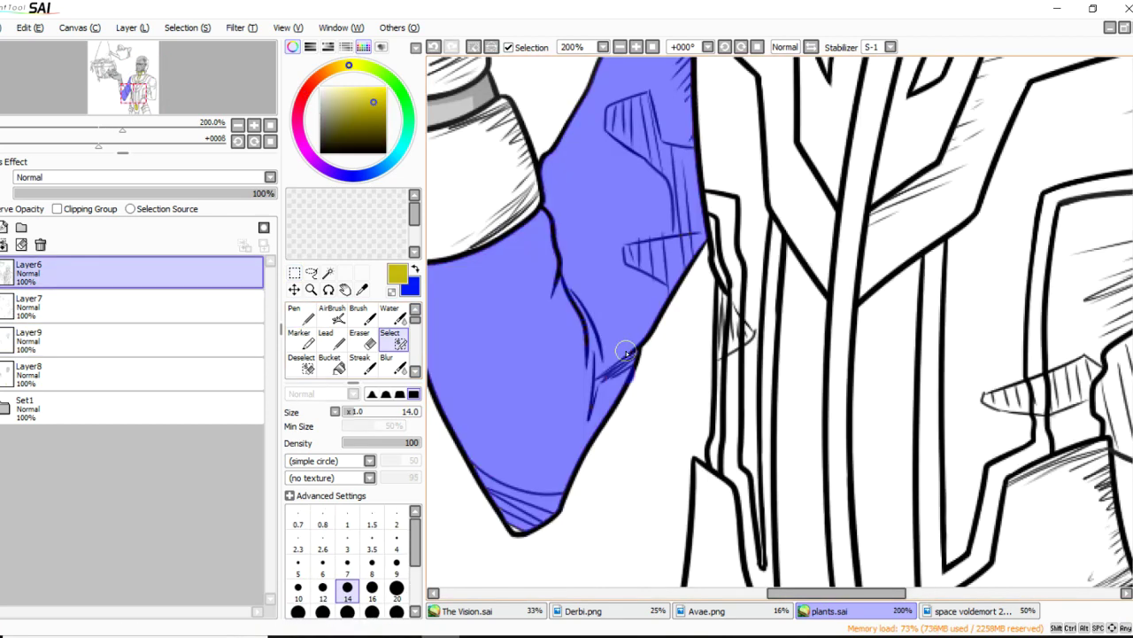
Select the raised arm's sleeve and the adjoining dark side panel on Layer6, undoing the extra selection of the narrow strip.
drag(529, 517, 520, 521)
scroll(655, 341, down, 5)
scroll(846, 292, up, 2)
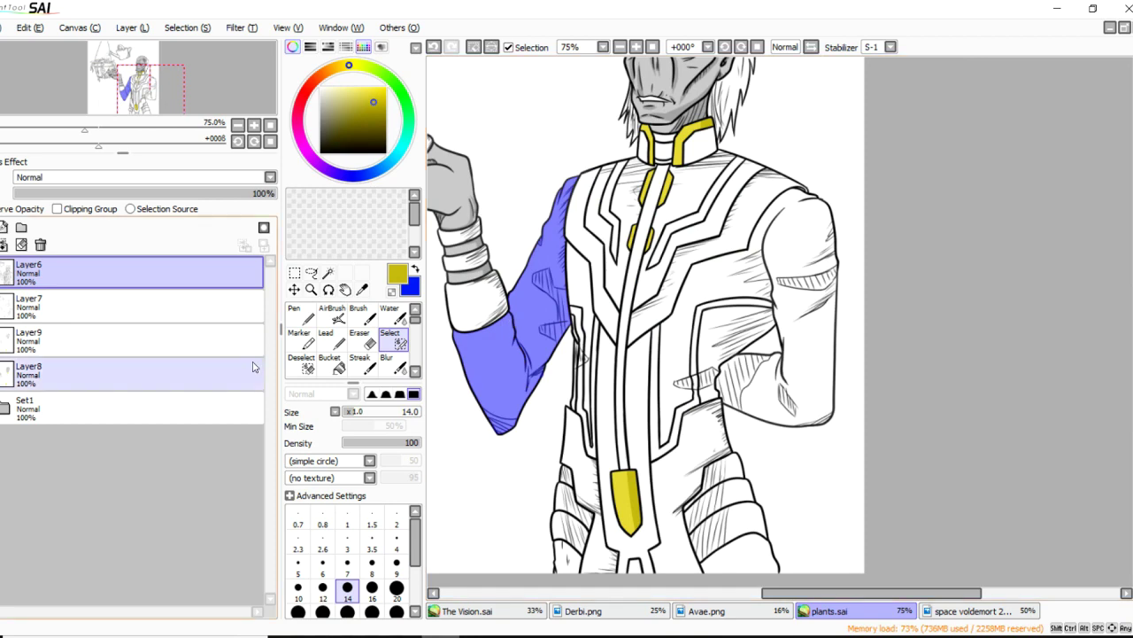
click(328, 273)
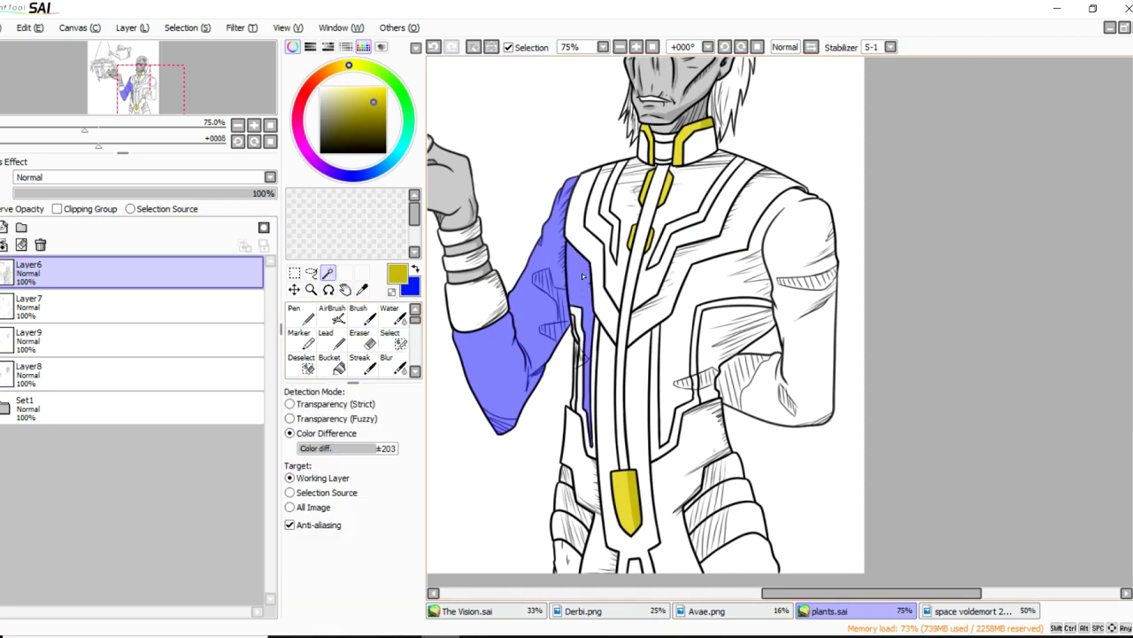
scroll(590, 418, up, 3)
click(598, 445)
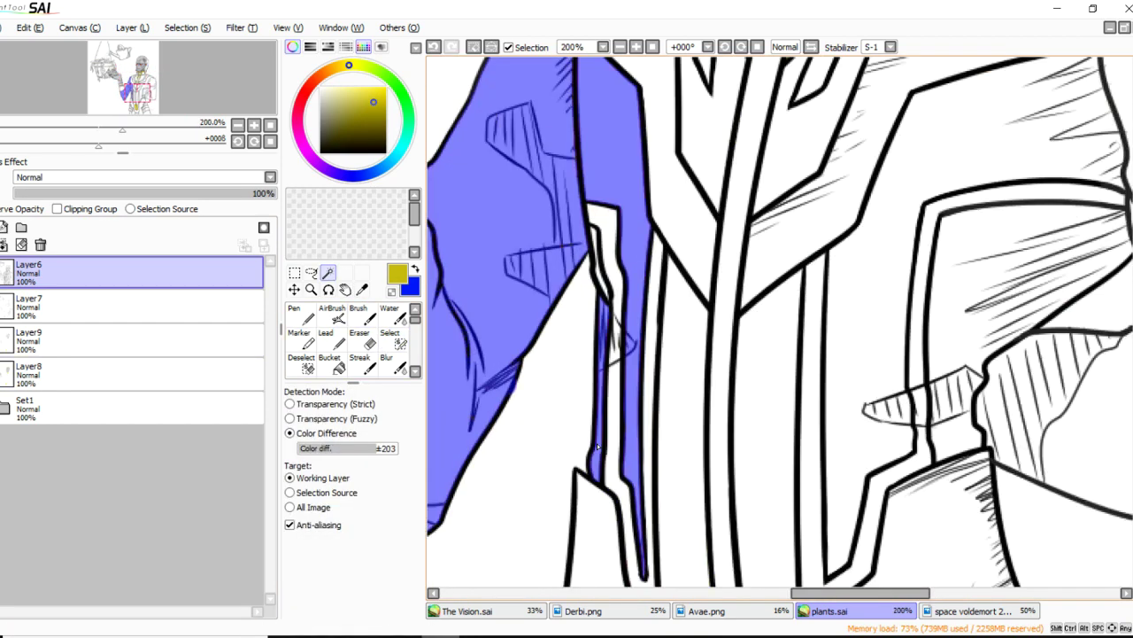
key(ctrl+z)
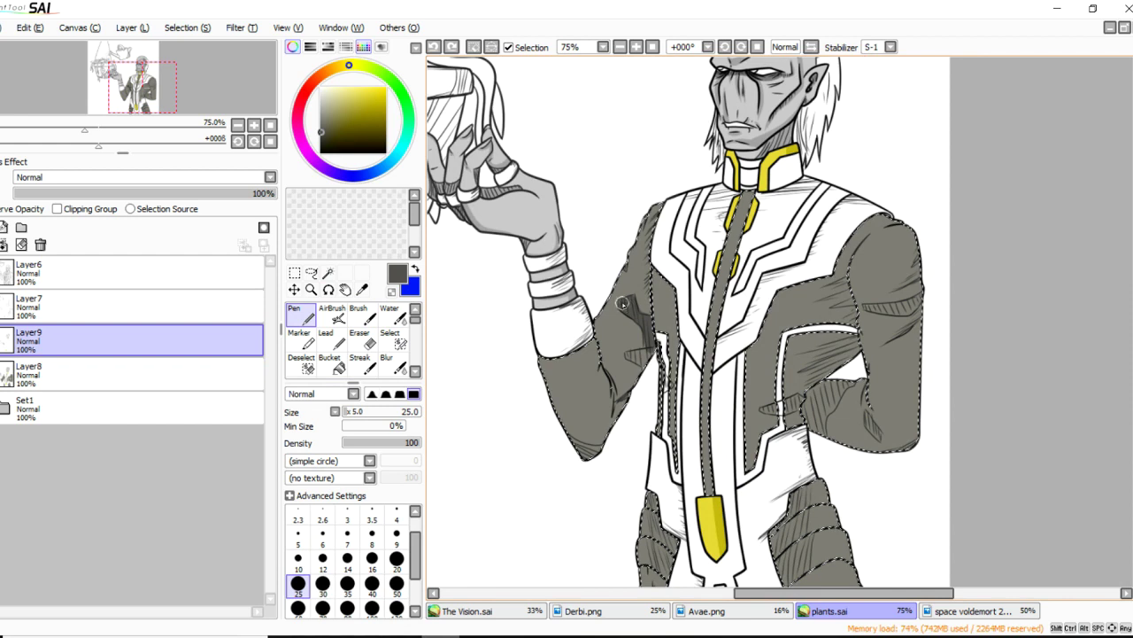
Shade the raised arm's sleeve folds in dark grey on Layer9 with a size 25 pen, retrying the inner-edge strokes.
drag(623, 305, 650, 343)
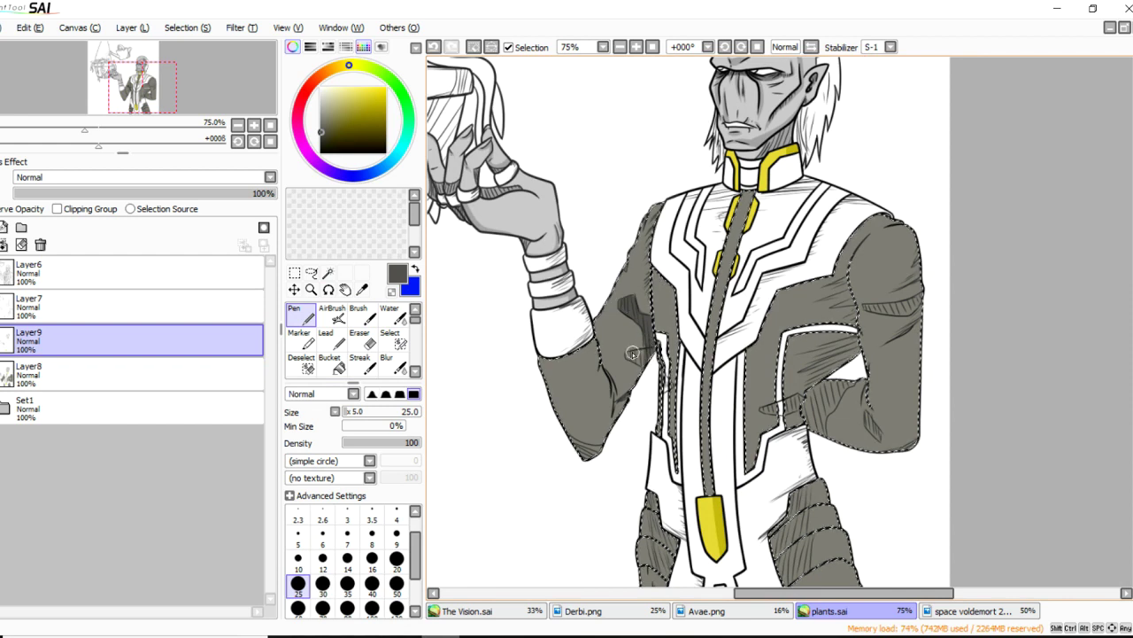
drag(638, 357, 651, 373)
drag(648, 219, 644, 310)
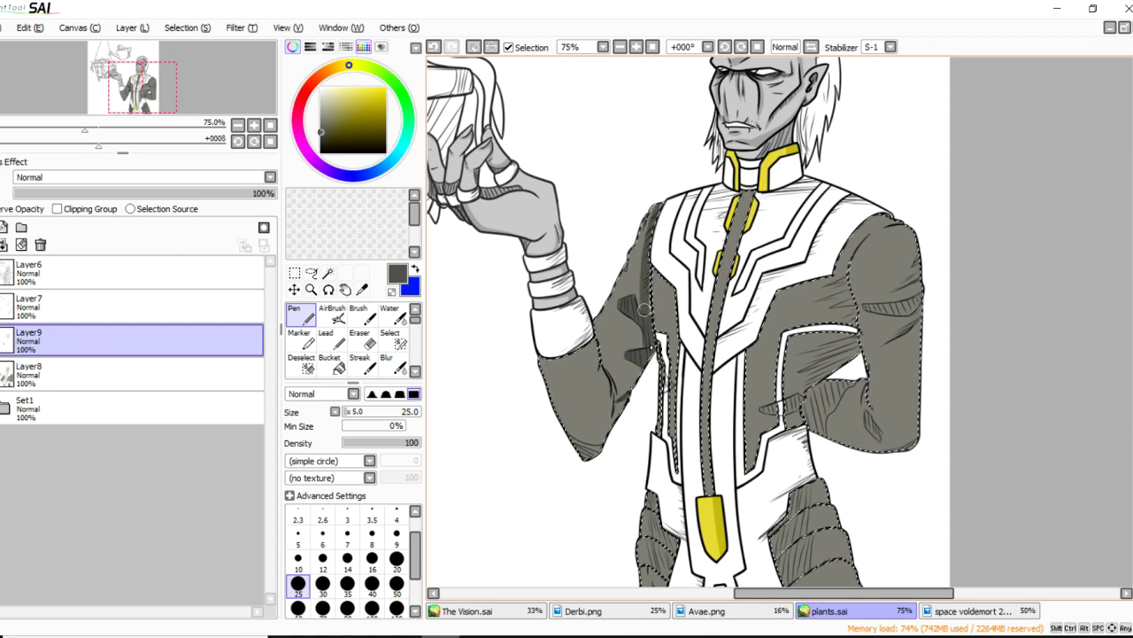
key(ctrl+z)
drag(651, 216, 646, 320)
key(ctrl+z)
mouse_move(652, 216)
mouse_down()
mouse_move(649, 310)
mouse_move(644, 275)
mouse_up()
key(ctrl+z)
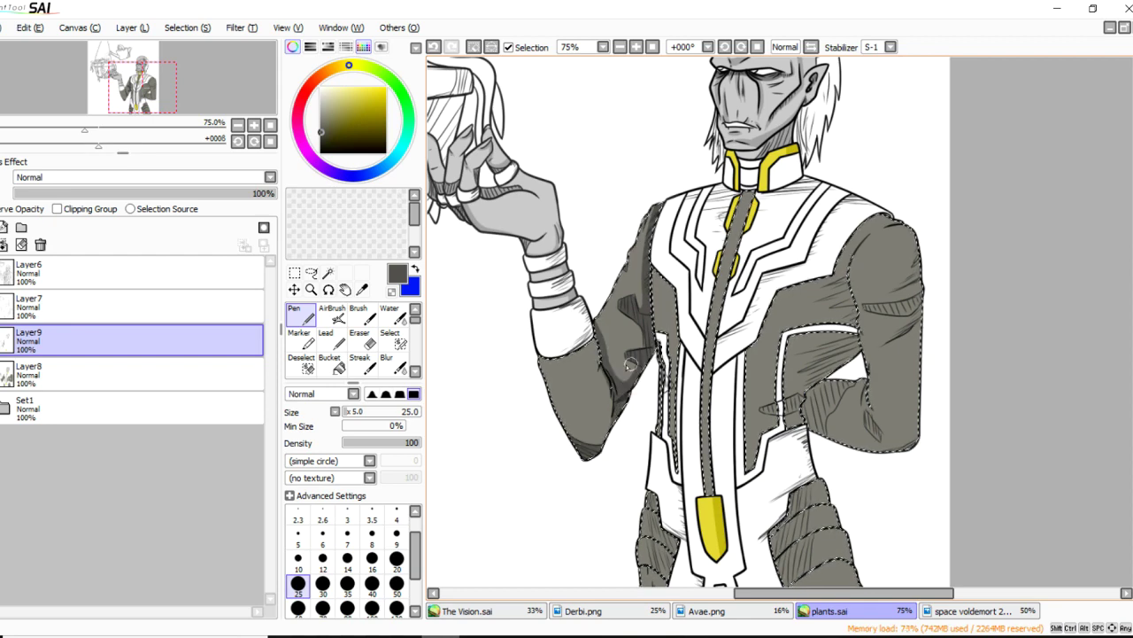
key(ctrl+z)
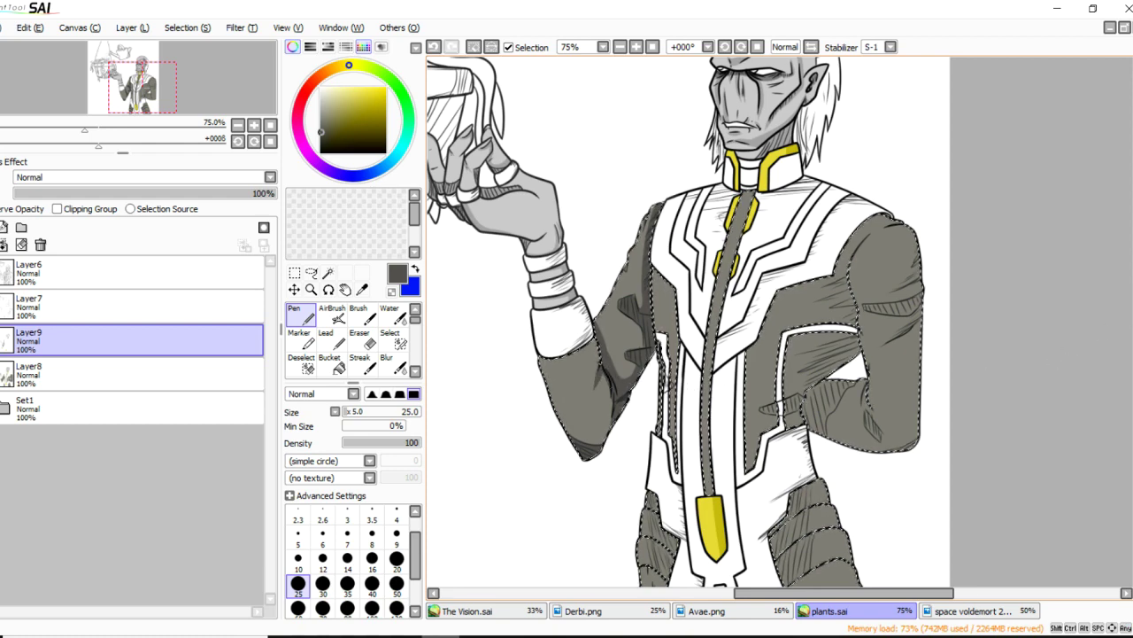
Shade the dark suit areas on the sleeves, torso and thighs with a size 35 pen on Layer9.
scroll(1131, 278, up, 2)
scroll(1043, 302, down, 3)
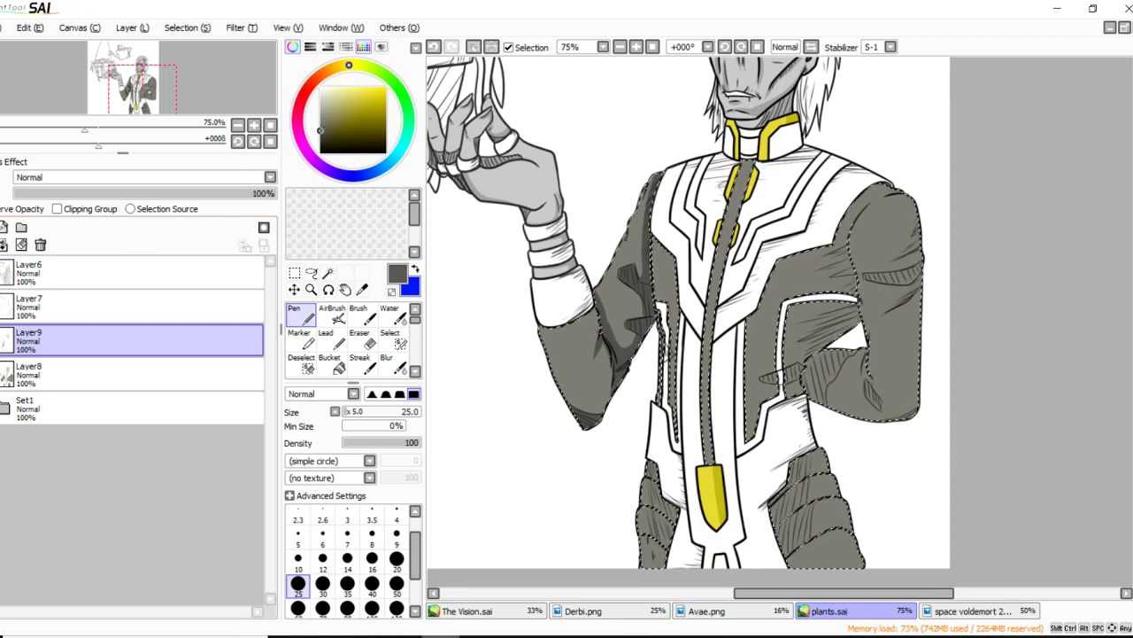
drag(351, 412, 371, 412)
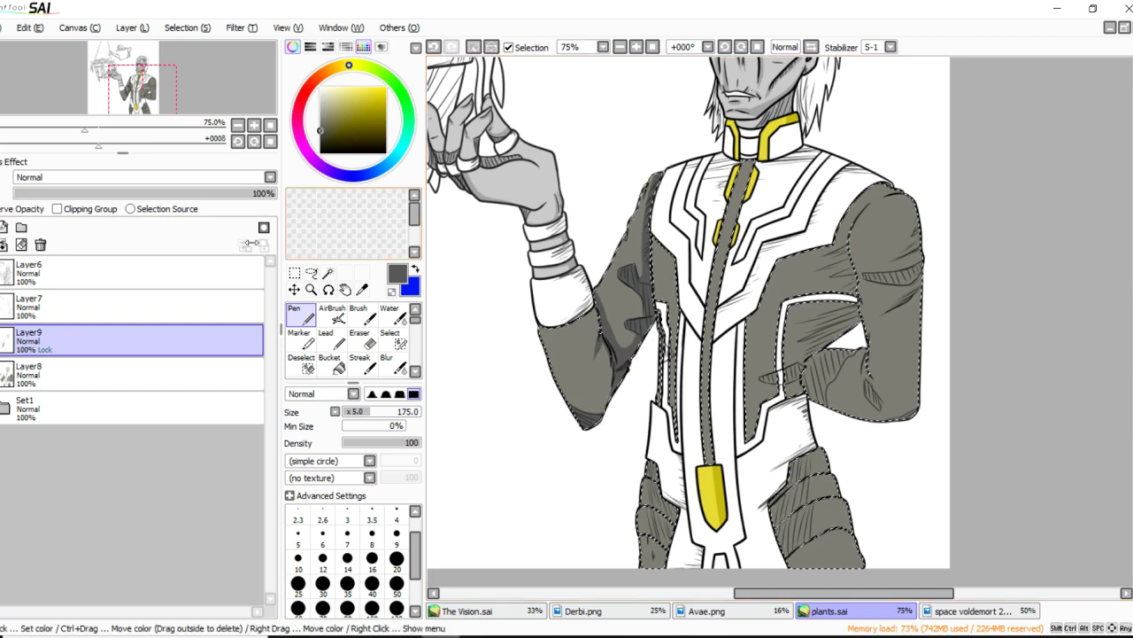
click(1, 209)
click(347, 582)
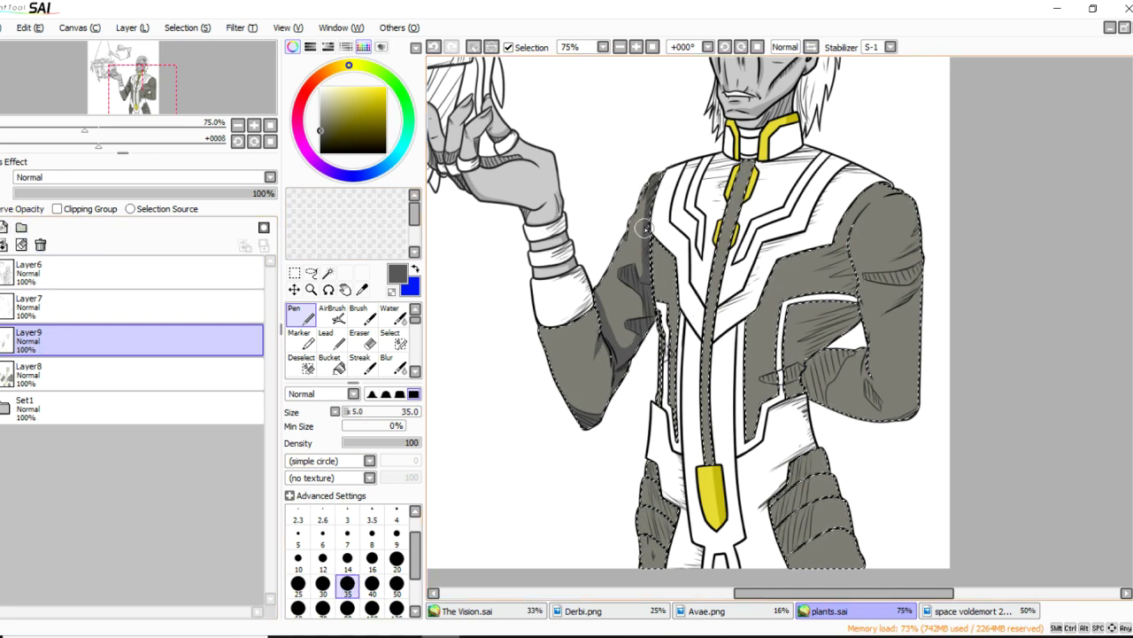
mouse_move(653, 264)
mouse_down()
mouse_move(638, 281)
mouse_move(654, 302)
mouse_up()
mouse_move(812, 361)
mouse_down()
mouse_move(767, 381)
mouse_move(814, 359)
mouse_up()
key(ctrl+z)
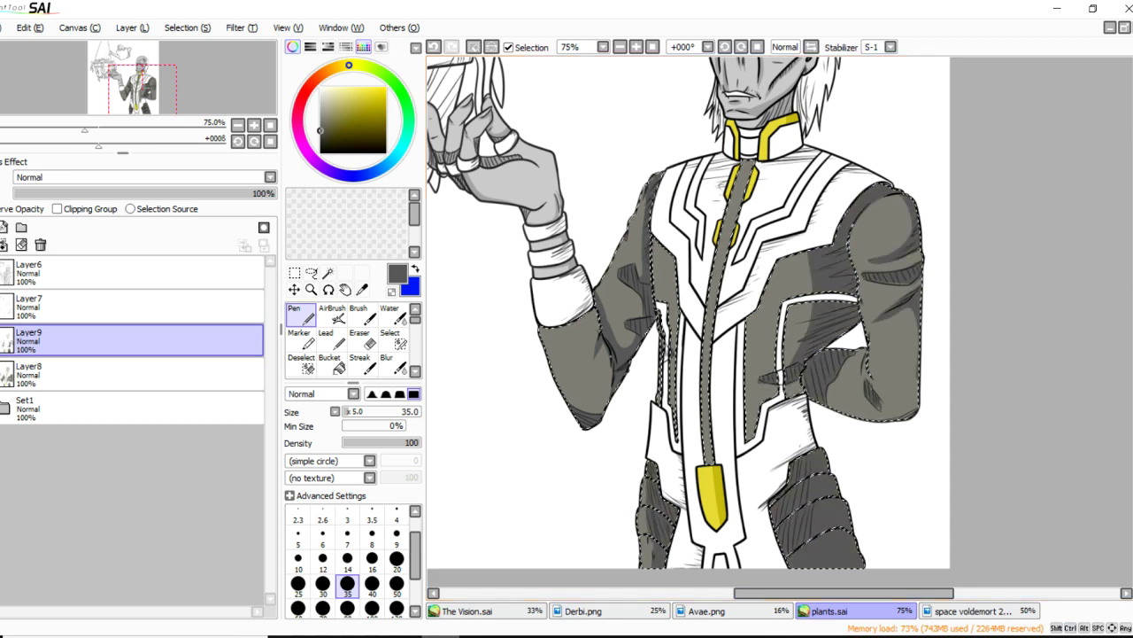
Select the chest panels, central strip and finger rings on Layer6 with the Magic Wand.
click(142, 295)
click(252, 274)
click(329, 274)
click(53, 337)
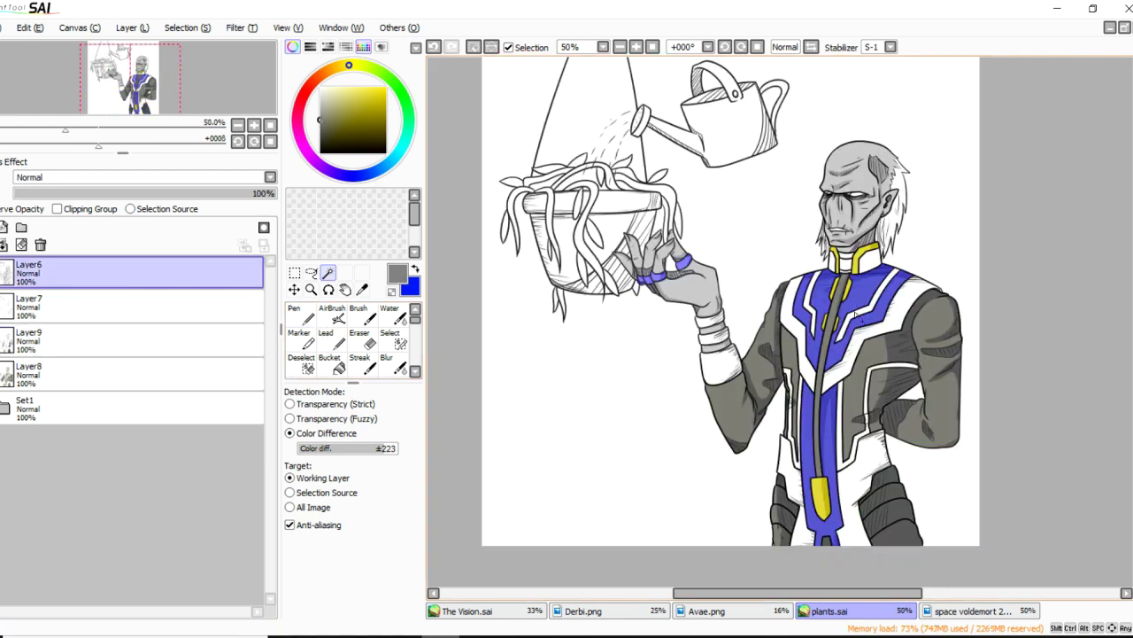
Fill the selected chest panels, central strip and rings with light grey on Layer8 using a large pen.
scroll(860, 281, up, 3)
key(x)
right_click(881, 256)
key(x)
click(53, 372)
click(299, 315)
drag(812, 595, 760, 599)
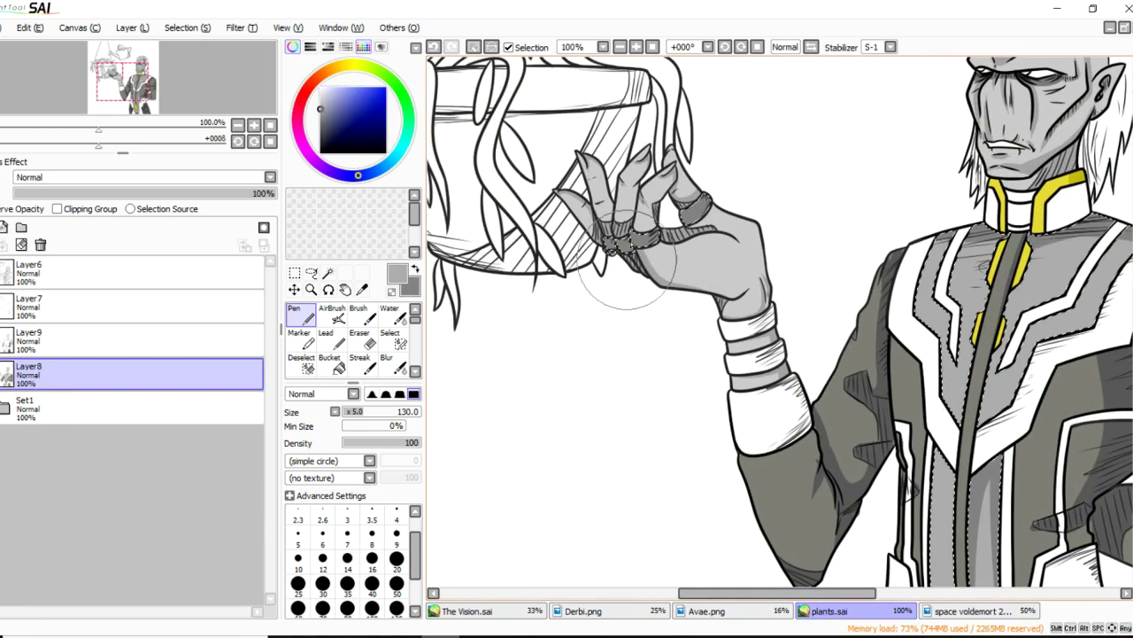
Shade the grey chest panels in a darker grey on Layer9 with a size 60 pen, and clear the selection.
click(153, 340)
click(352, 411)
drag(767, 594, 822, 594)
drag(817, 254, 790, 241)
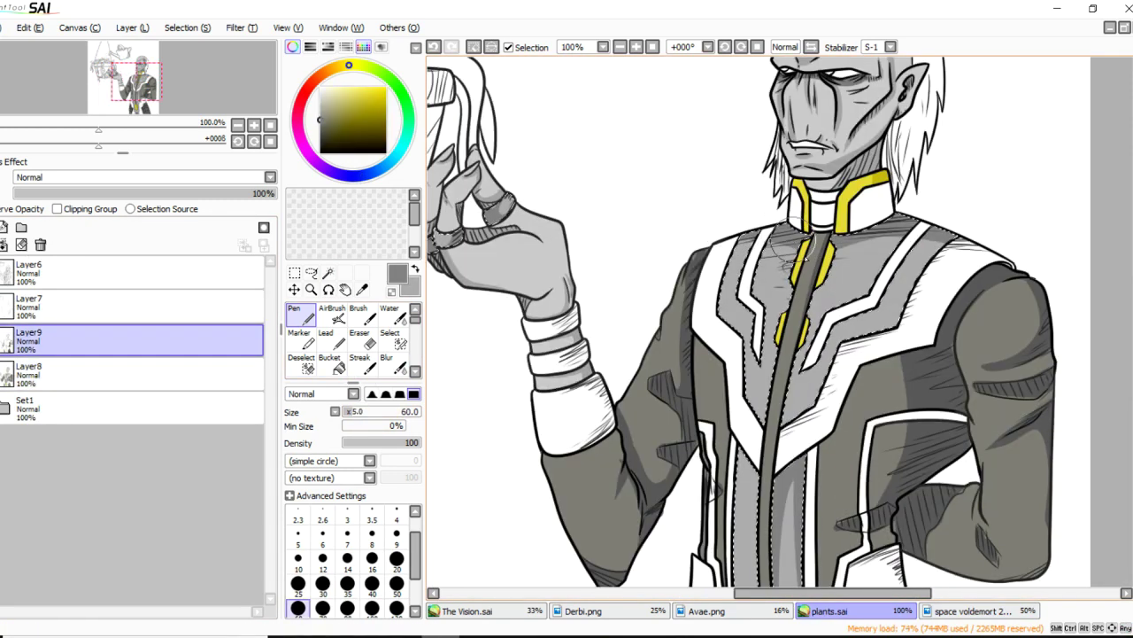
drag(858, 228, 895, 232)
key(ctrl+d)
Select the dark suit sections of the torso's side and the tucked arm on Layer6 with the Magic Wand.
click(142, 273)
click(327, 273)
click(869, 406)
key(ctrl+z)
mouse_move(929, 425)
mouse_down()
mouse_move(733, 303)
mouse_move(756, 324)
mouse_up()
click(811, 230)
click(673, 268)
click(726, 324)
Sample the dark suit shade and rework the shading on the torso's side beside the tucked arm on Layer9.
click(302, 315)
right_click(704, 329)
click(151, 345)
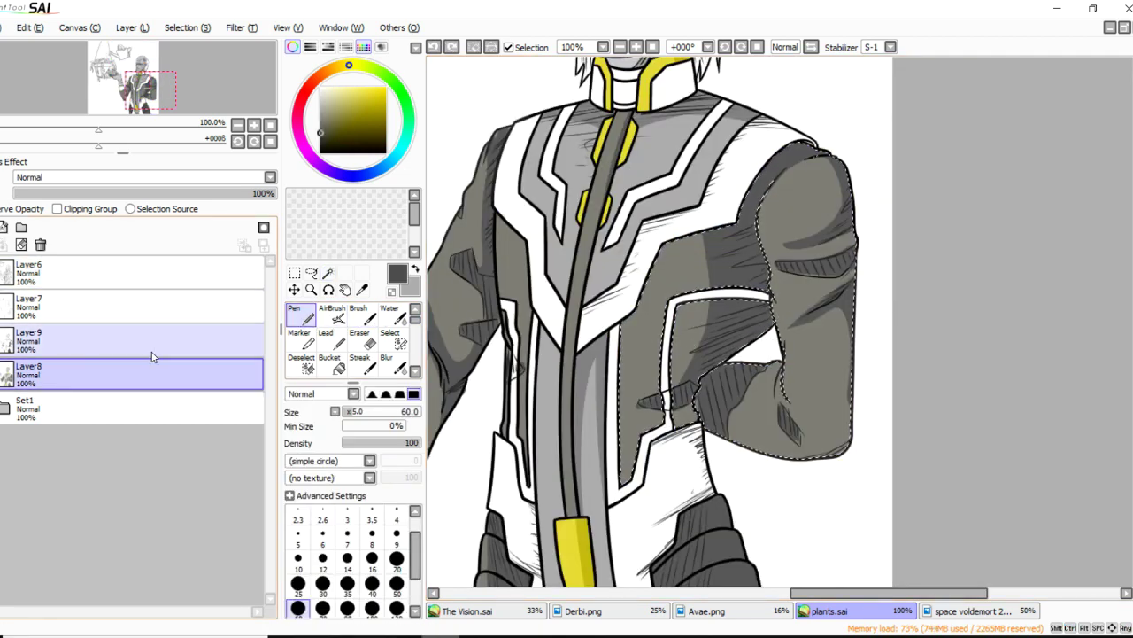
mouse_move(765, 334)
mouse_down()
mouse_move(737, 315)
mouse_move(749, 274)
mouse_up()
key(ctrl+z)
right_click(722, 252)
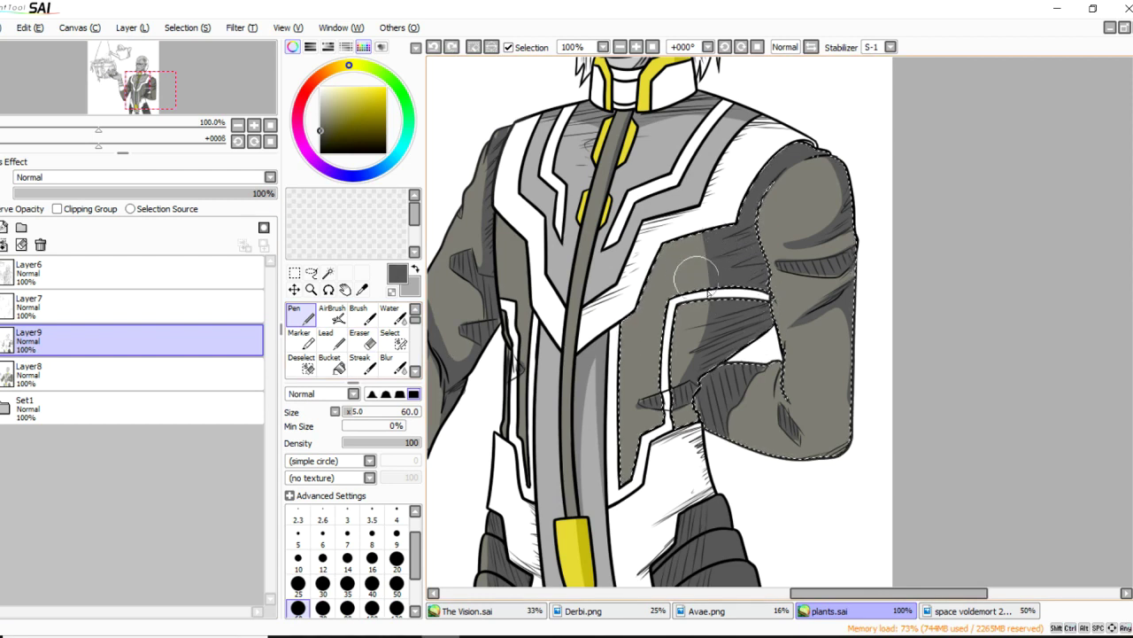
key(ctrl+z)
mouse_move(767, 329)
mouse_down()
mouse_move(761, 316)
mouse_move(740, 324)
mouse_up()
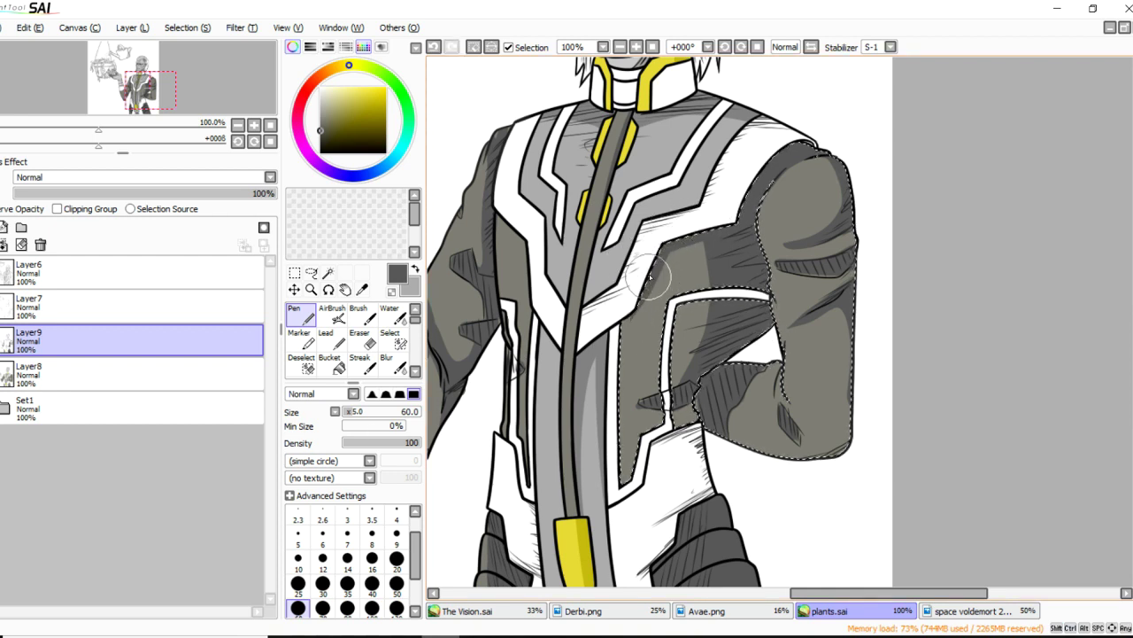
Try different dark grey strokes along the torso panel's edge below the white lapel, undoing each attempt.
key(ctrl+z)
drag(664, 257, 652, 294)
key(ctrl+z)
key(ctrl+z)
key(ctrl+y)
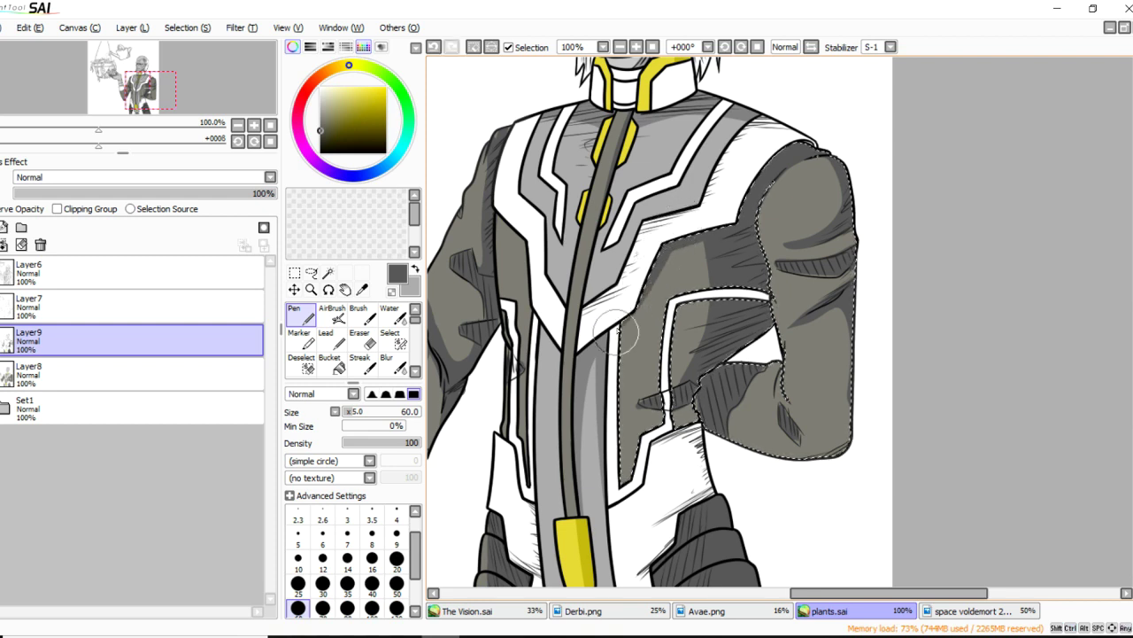
key(ctrl+z)
mouse_move(650, 269)
mouse_down()
mouse_move(628, 323)
mouse_move(660, 293)
mouse_move(663, 262)
mouse_move(621, 323)
mouse_up()
key(ctrl+z)
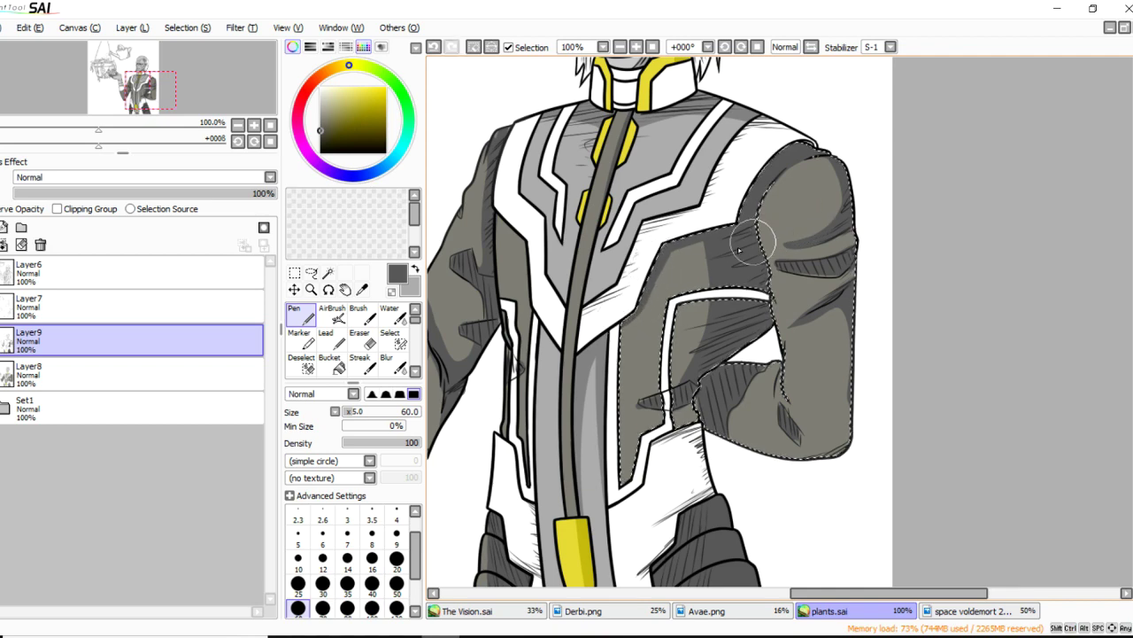
Clear the selection and touch up the dark shading around the tucked forearm with a size 14 pen and size 16 eraser.
click(294, 272)
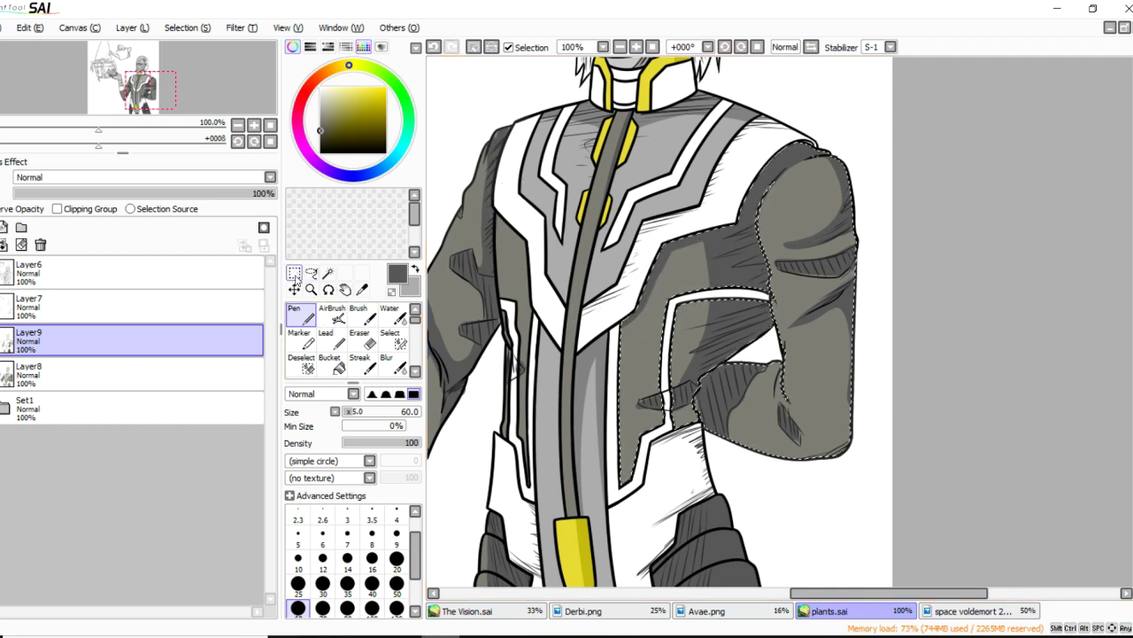
key(ctrl+d)
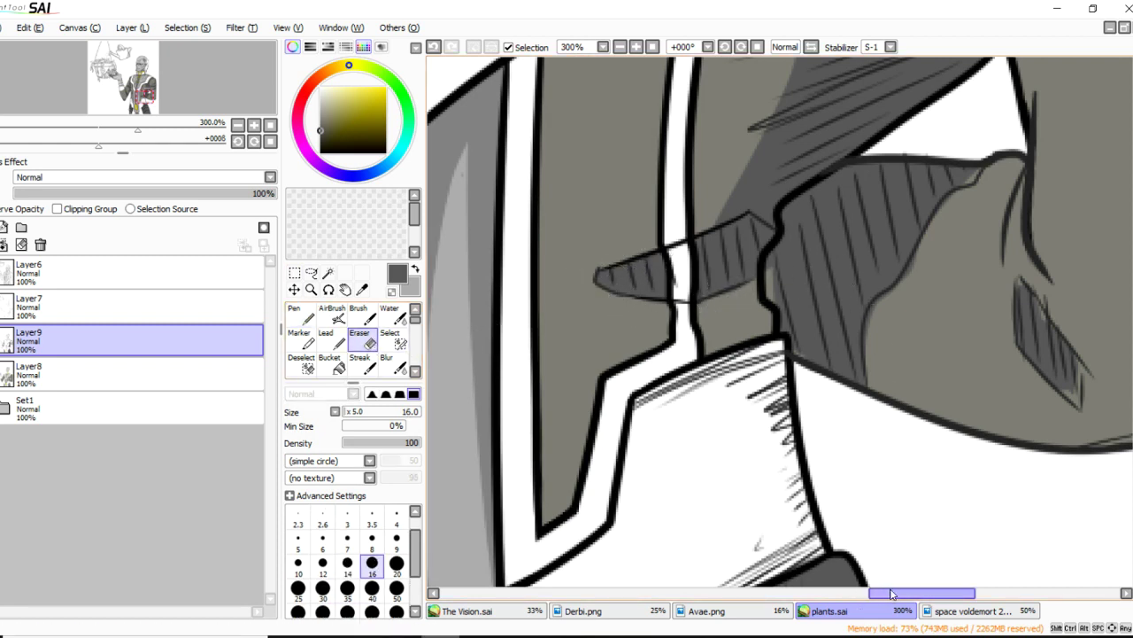
drag(889, 594, 900, 593)
click(296, 315)
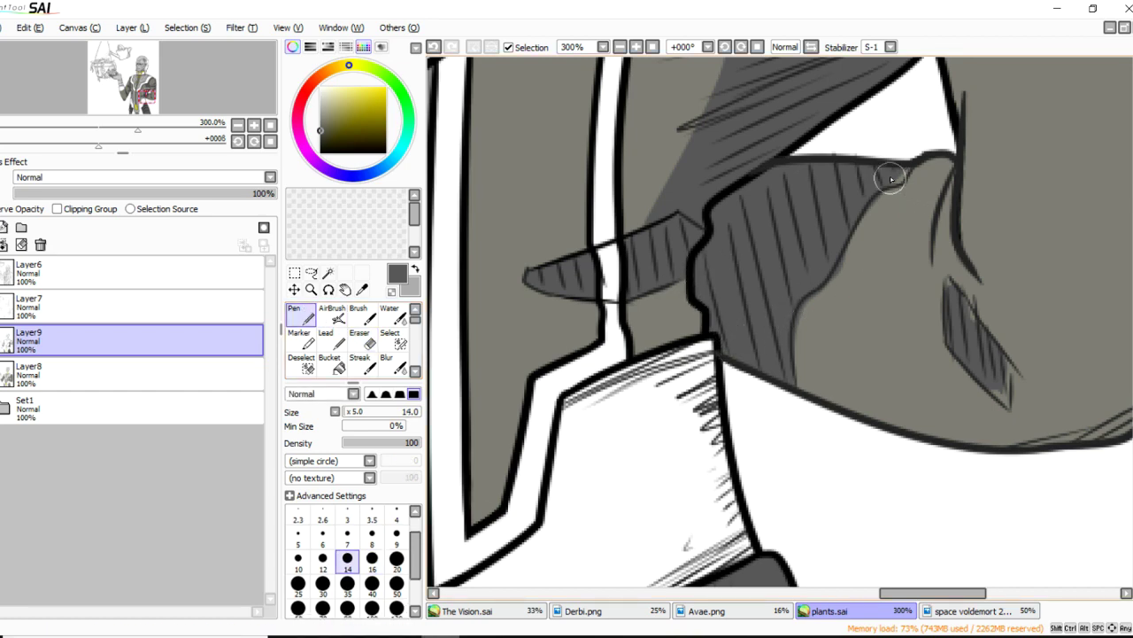
key(e)
scroll(827, 274, down, 5)
scroll(868, 253, up, 2)
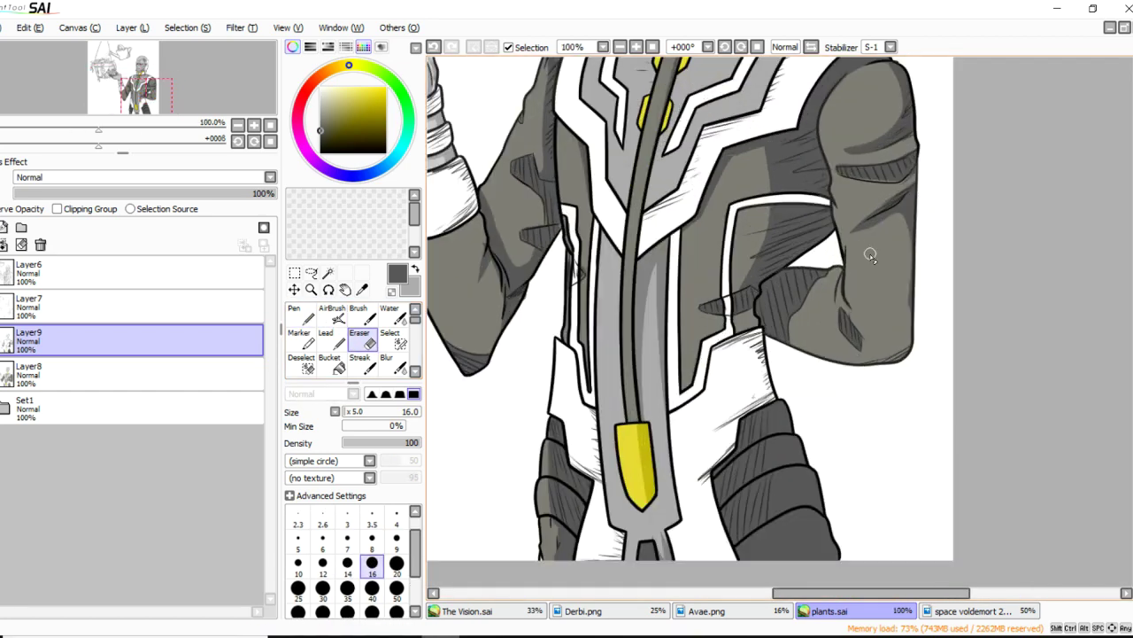
Redo the dark grey shadow stroke on the lower part of the tucked arm with the size 14 pen.
click(301, 314)
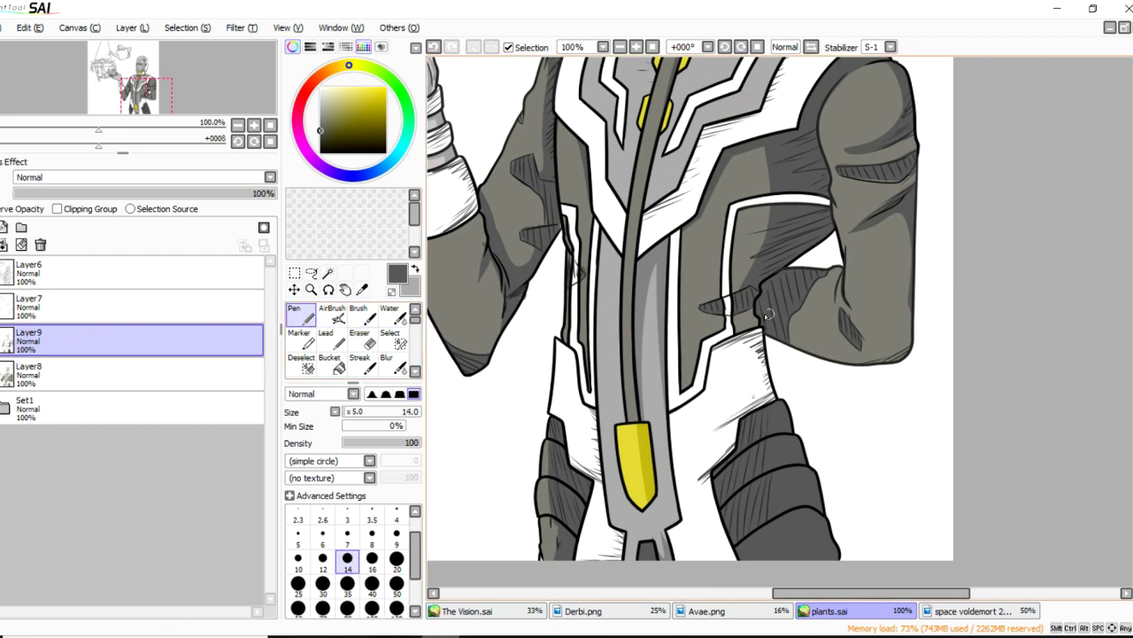
key(ctrl+z)
key(ctrl+z)
scroll(874, 132, up, 4)
drag(988, 352, 971, 368)
key(ctrl+z)
click(1039, 289)
drag(1041, 290, 1008, 326)
key(ctrl+z)
drag(1042, 288, 963, 372)
scroll(1025, 294, down, 10)
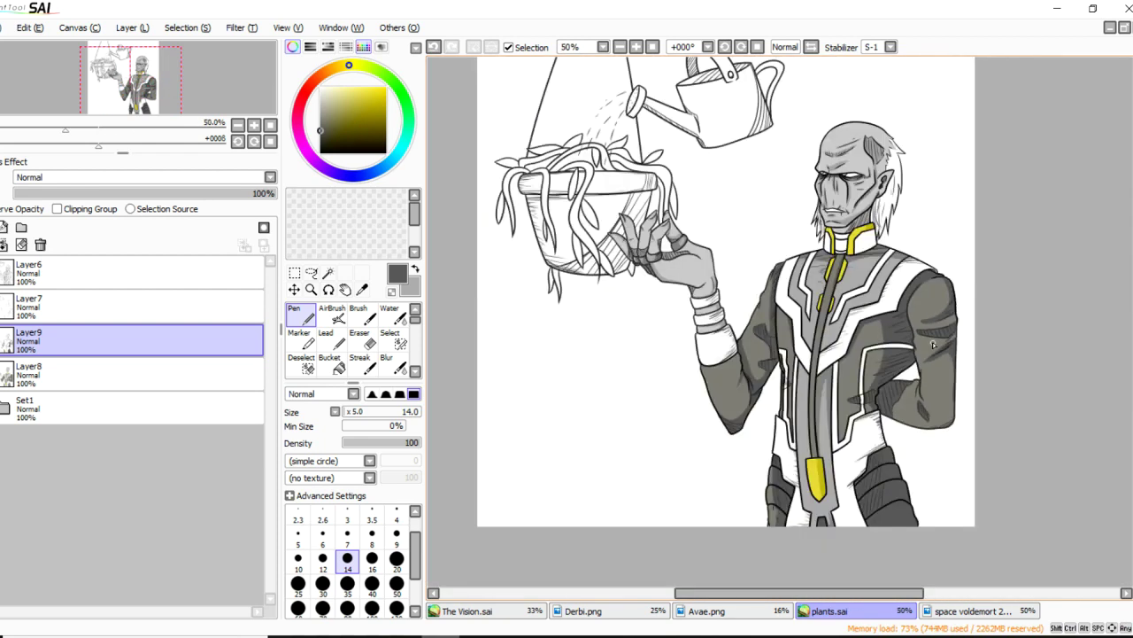
Review the shaded figure and switch to the space voldemort drawing to examine its suit colours.
scroll(1019, 255, up, 3)
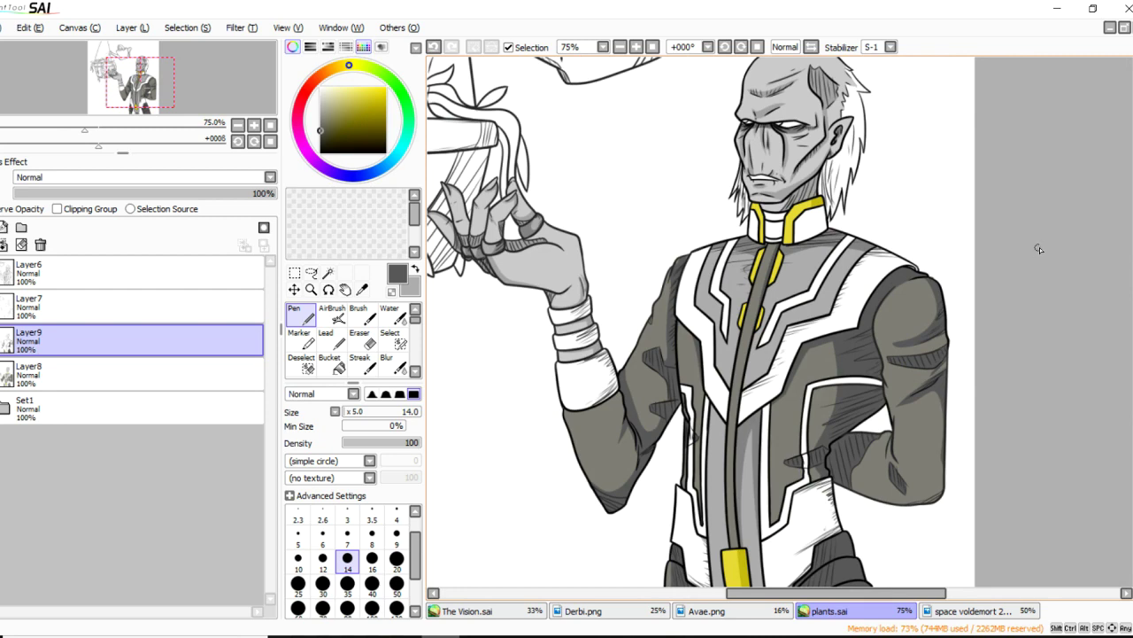
scroll(608, 334, down, 1)
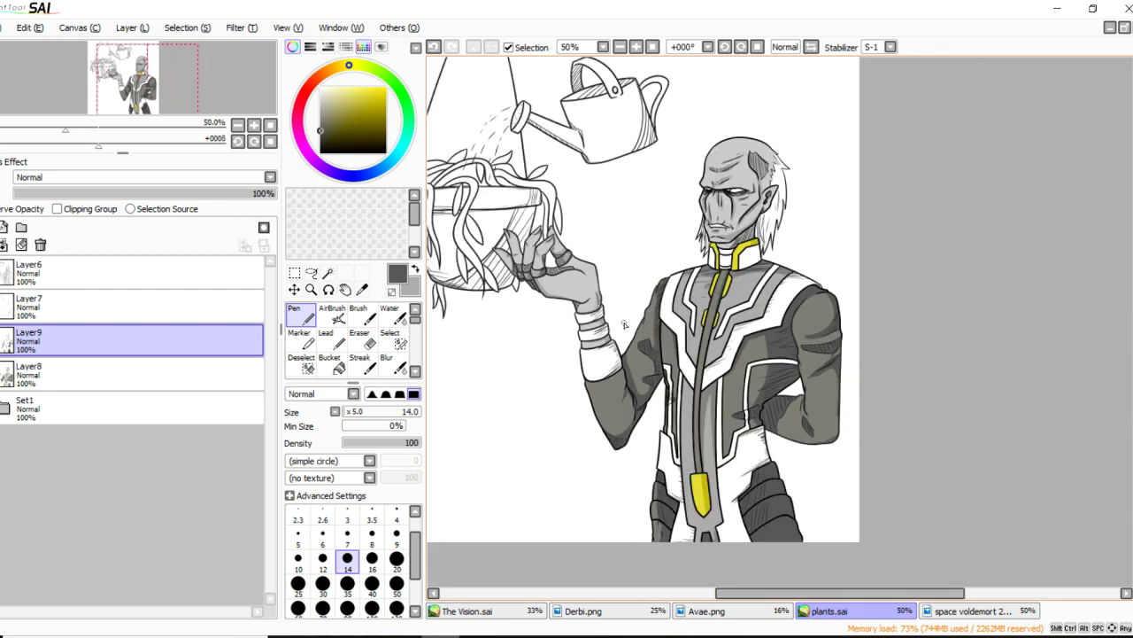
scroll(700, 237, up, 2)
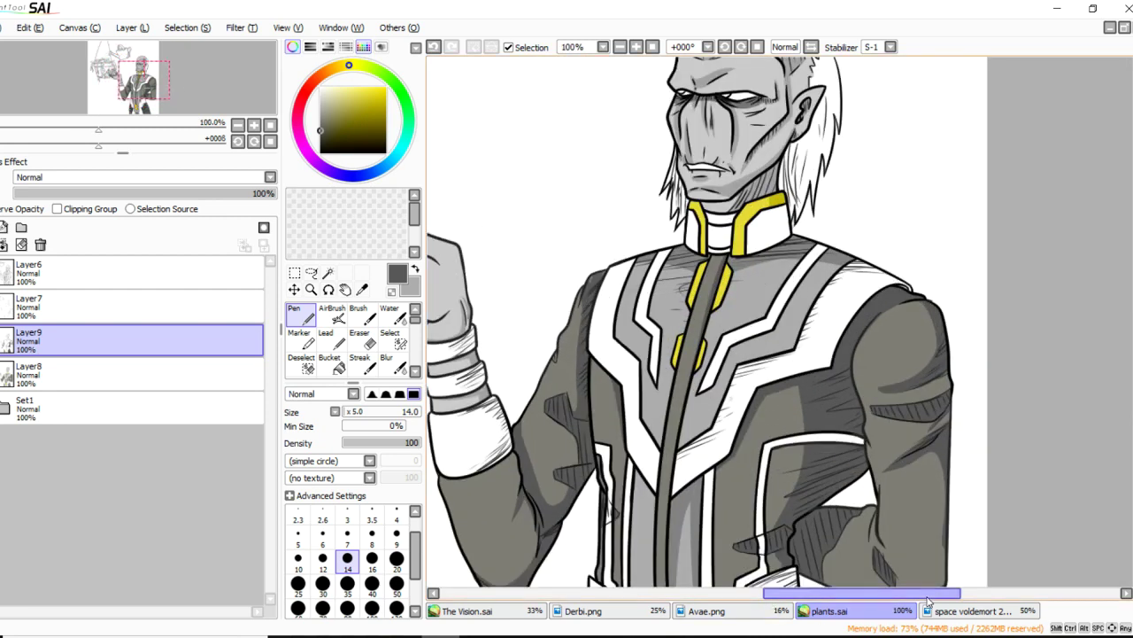
click(978, 613)
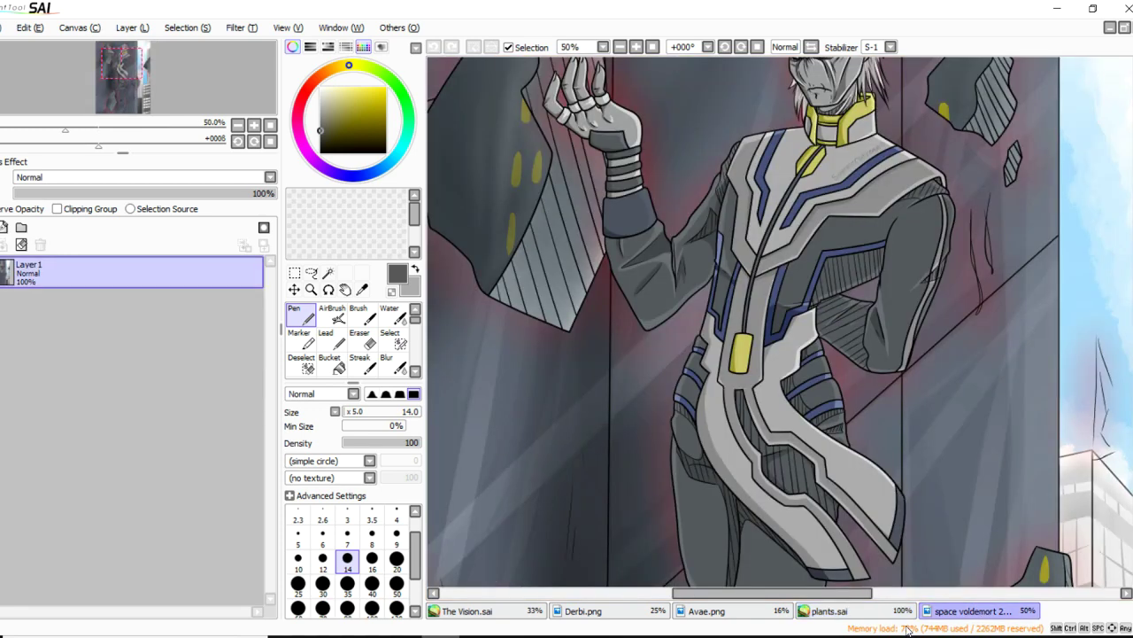
Return to plants.sai and shade the collar's inner yellow band with the dark yellow sampled from the collar trim.
click(881, 611)
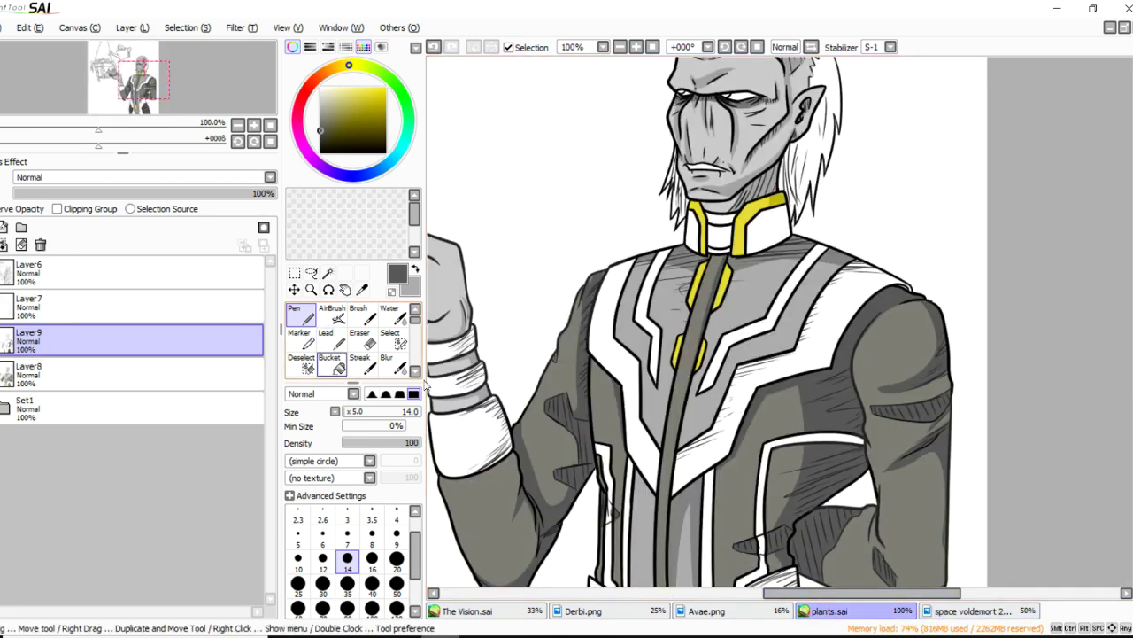
scroll(750, 210, up, 3)
alt+click(751, 210)
scroll(459, 333, up, 1)
mouse_move(559, 219)
mouse_down()
mouse_move(647, 243)
mouse_move(680, 209)
mouse_up()
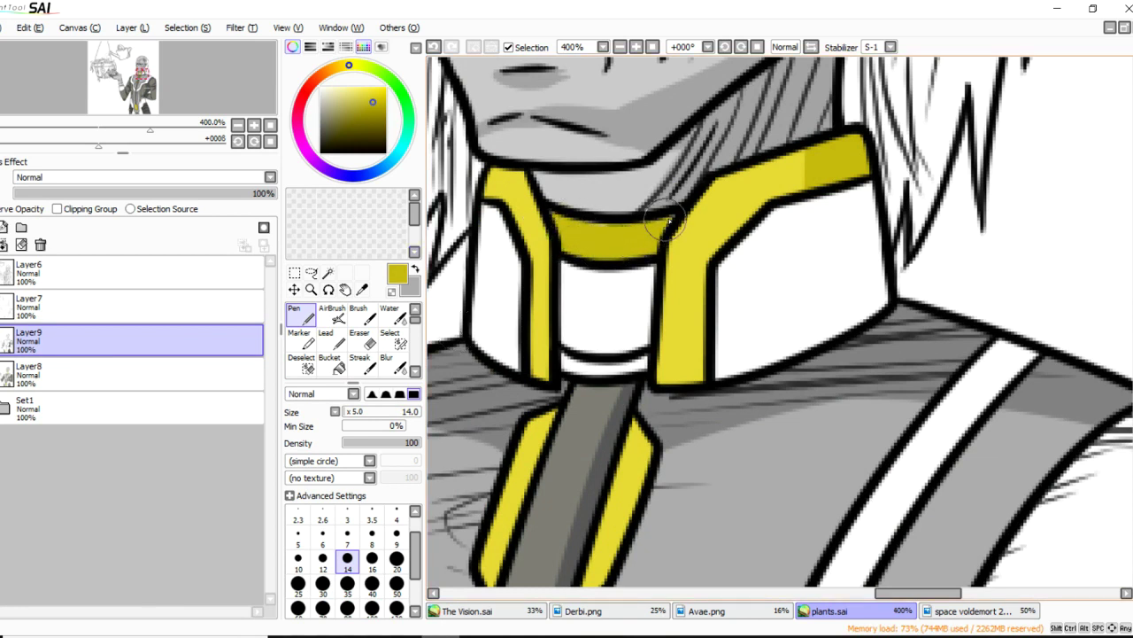
Select the collar's white panels from Layer6 with the Magic Wand, undoing the stray pick below the collar.
click(189, 276)
click(330, 273)
click(512, 283)
click(597, 311)
click(612, 365)
key(ctrl+z)
click(599, 365)
click(764, 303)
scroll(765, 304, down, 6)
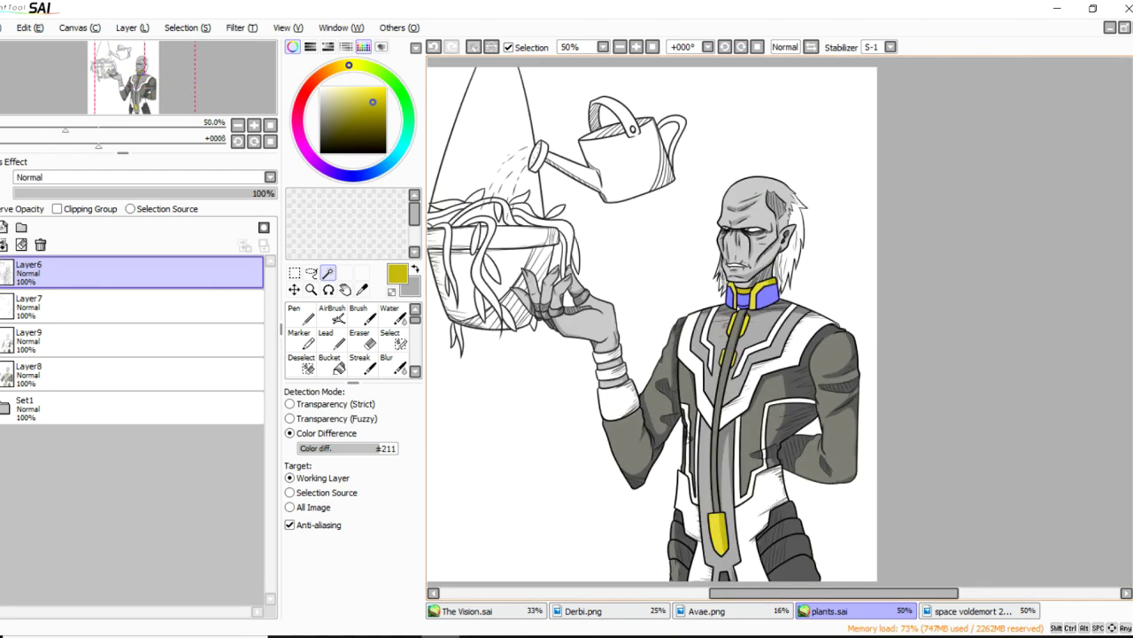
Add the white outer lapels and hip panels of the suit to the Magic Wand selection.
scroll(731, 337, up, 1)
click(701, 369)
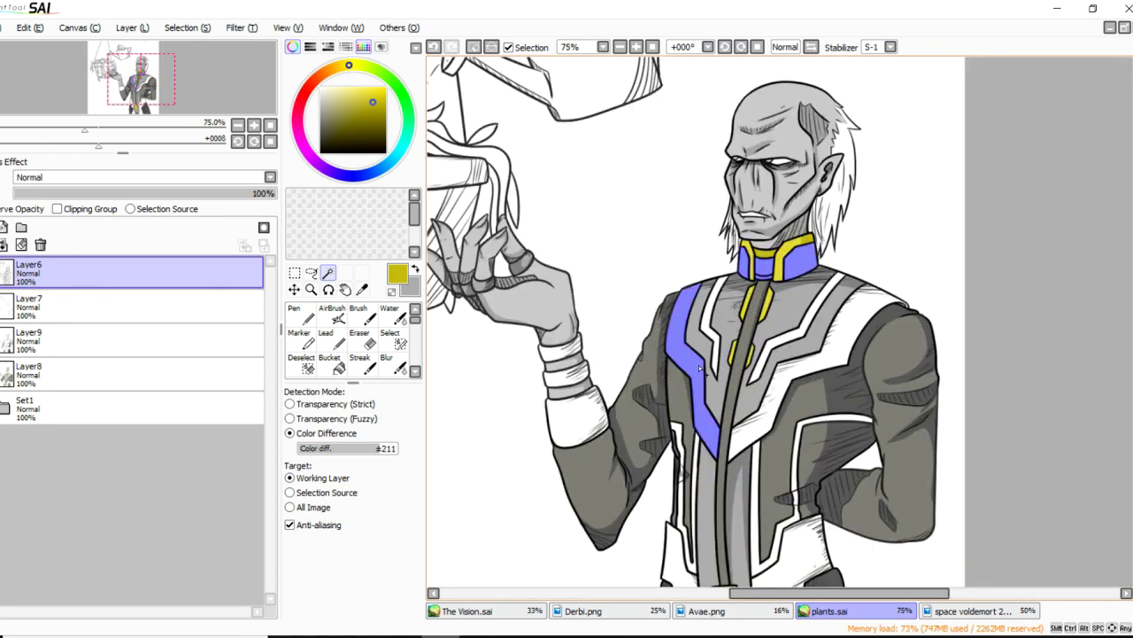
click(758, 415)
scroll(758, 415, down, 1)
scroll(735, 407, up, 1)
click(801, 372)
click(678, 400)
scroll(679, 400, down, 1)
scroll(651, 398, up, 1)
scroll(620, 221, down, 1)
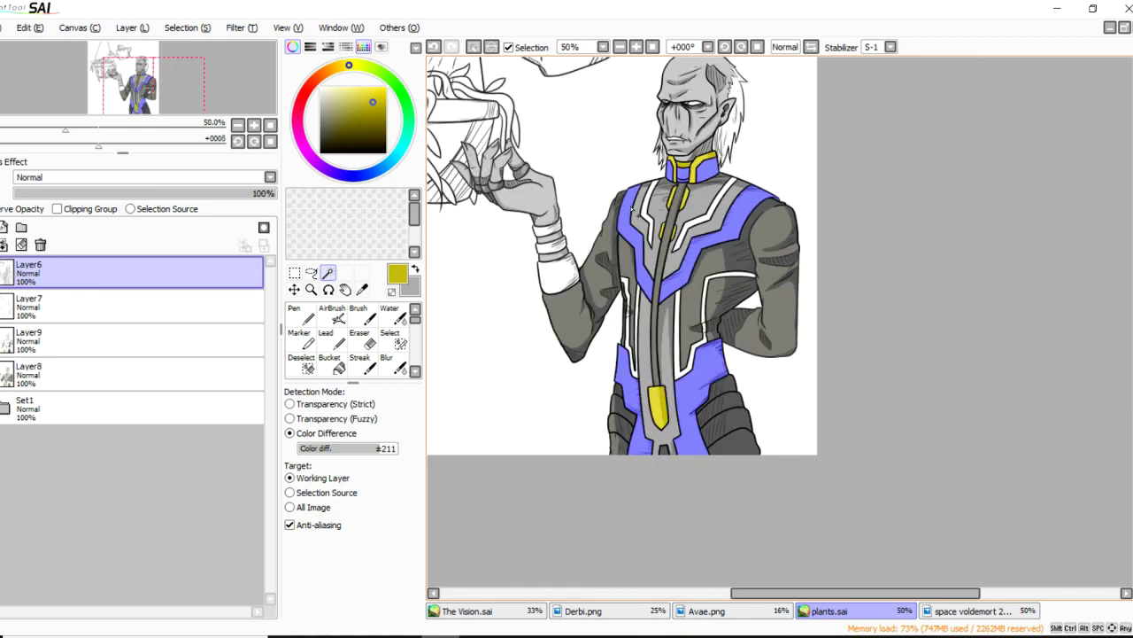
scroll(623, 105, up, 1)
Fill the selected suit panels light grey on Layer8 and shade the hip panels mid grey on Layer9 with a size 35 pen.
click(157, 372)
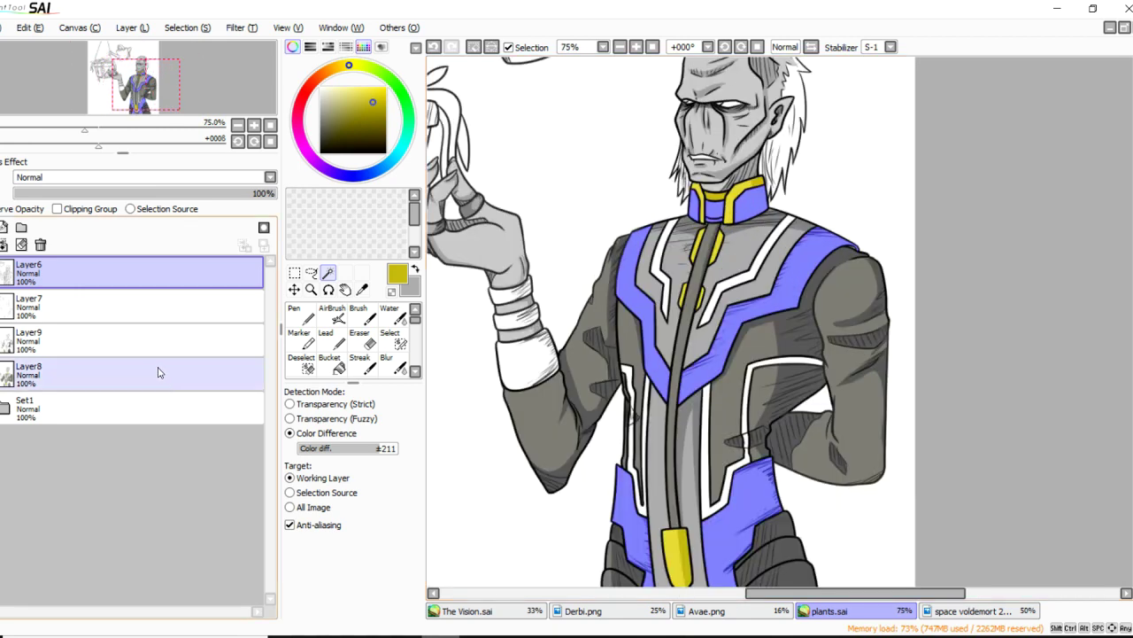
click(301, 317)
key(x)
click(378, 412)
key(ctrl+z)
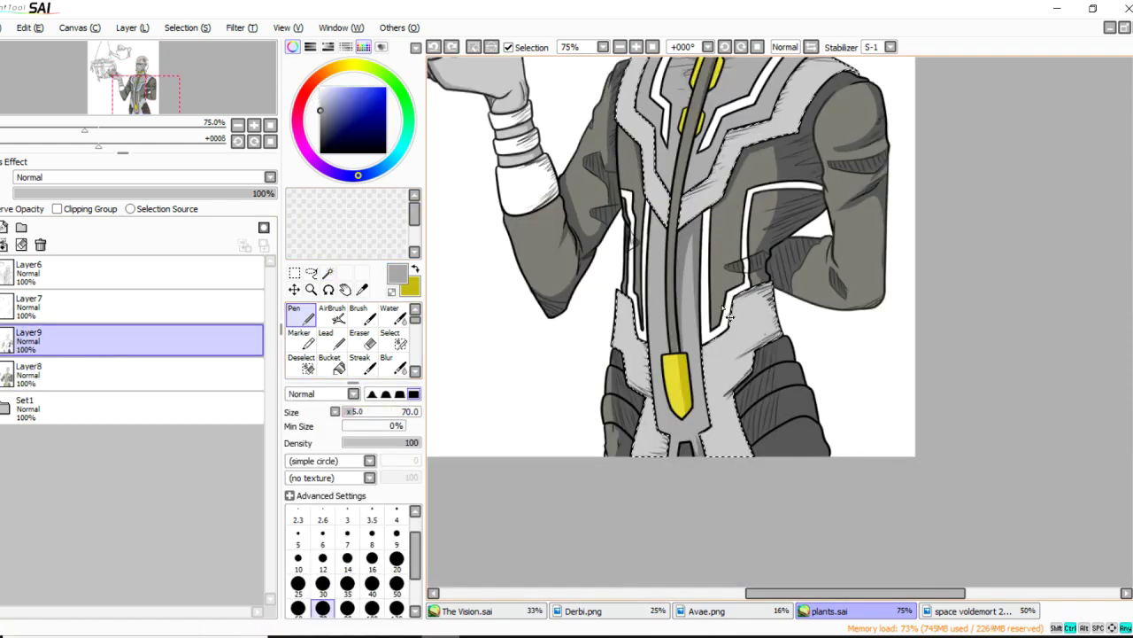
click(347, 585)
mouse_move(723, 306)
mouse_down()
mouse_move(788, 284)
mouse_move(773, 299)
mouse_move(724, 301)
mouse_move(777, 301)
mouse_move(755, 293)
mouse_move(774, 342)
mouse_move(769, 315)
mouse_move(779, 313)
mouse_move(753, 352)
mouse_up()
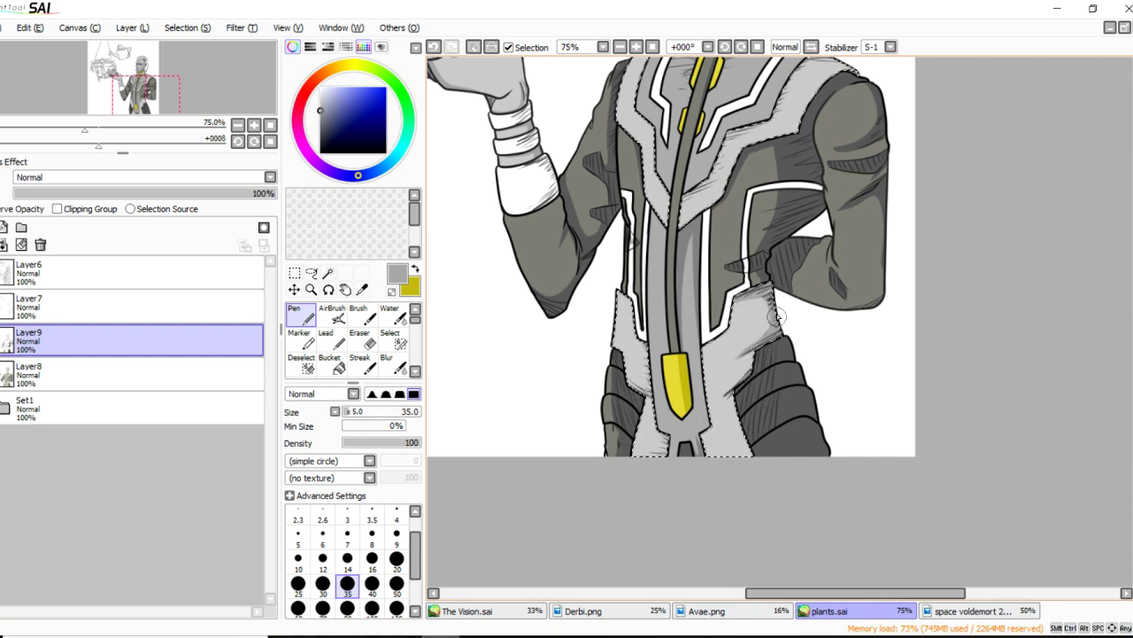
scroll(729, 299, up, 3)
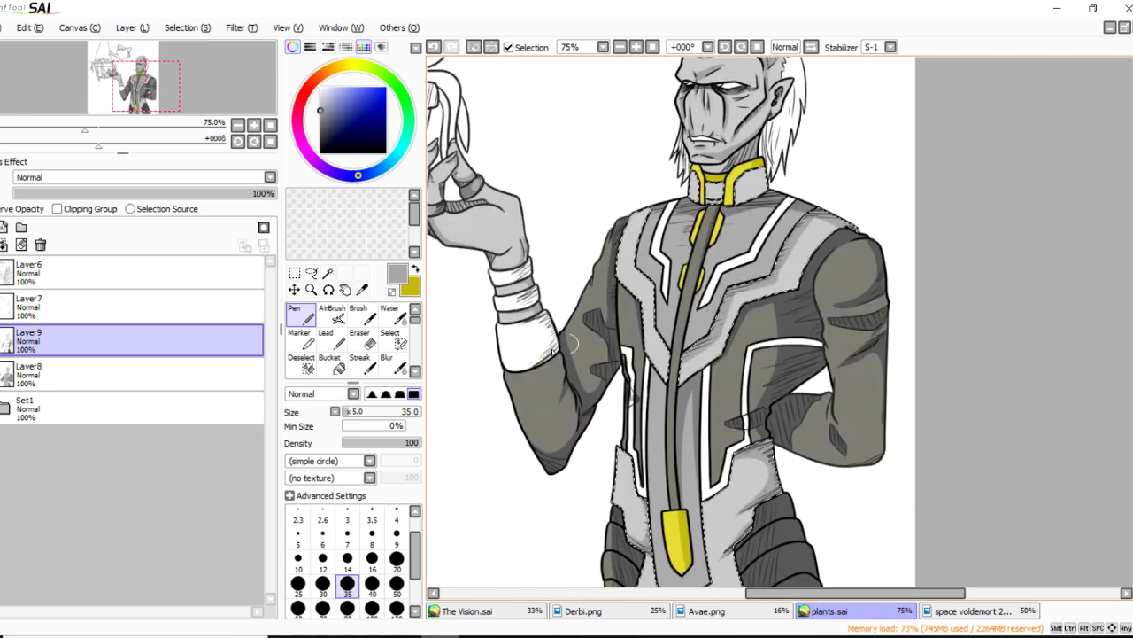
Trim the grey shading on the wide lapel with the size 16 eraser, comparing the strokes through undo and redo.
key(e)
mouse_move(816, 218)
mouse_down()
mouse_move(778, 302)
mouse_move(808, 239)
mouse_up()
key(ctrl+z)
key(ctrl+z)
key(ctrl+y)
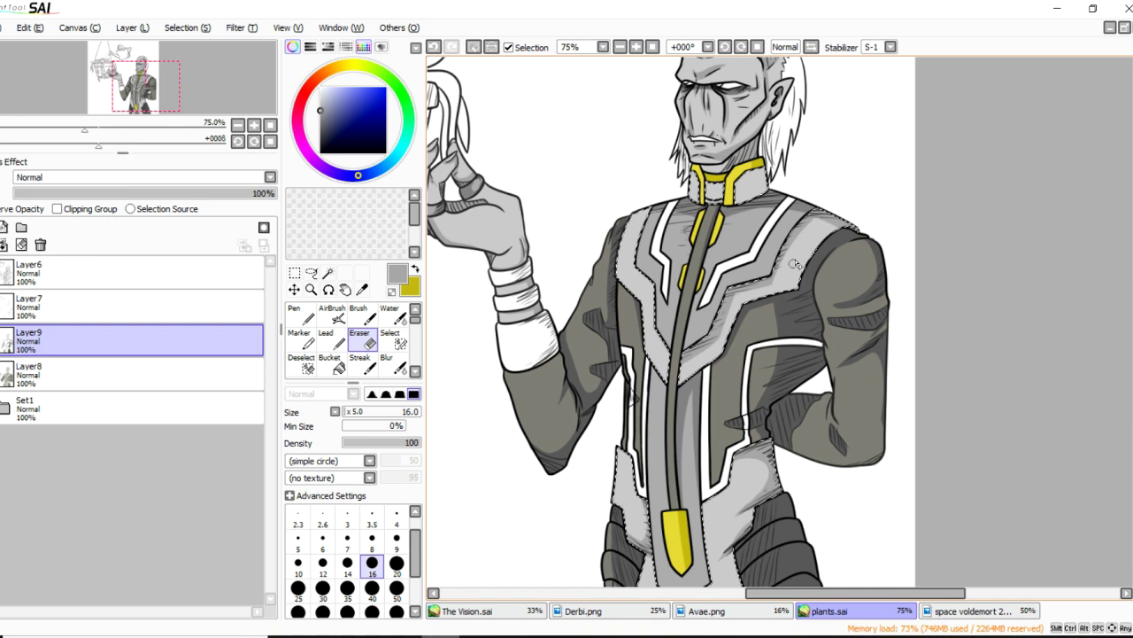
key(ctrl+z)
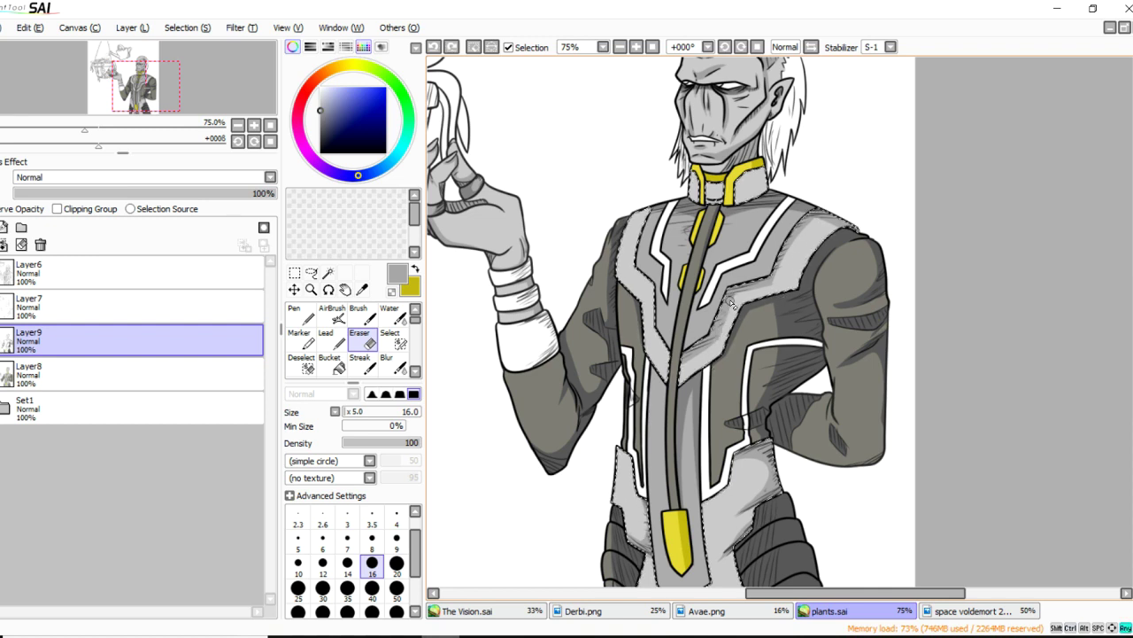
key(ctrl+y)
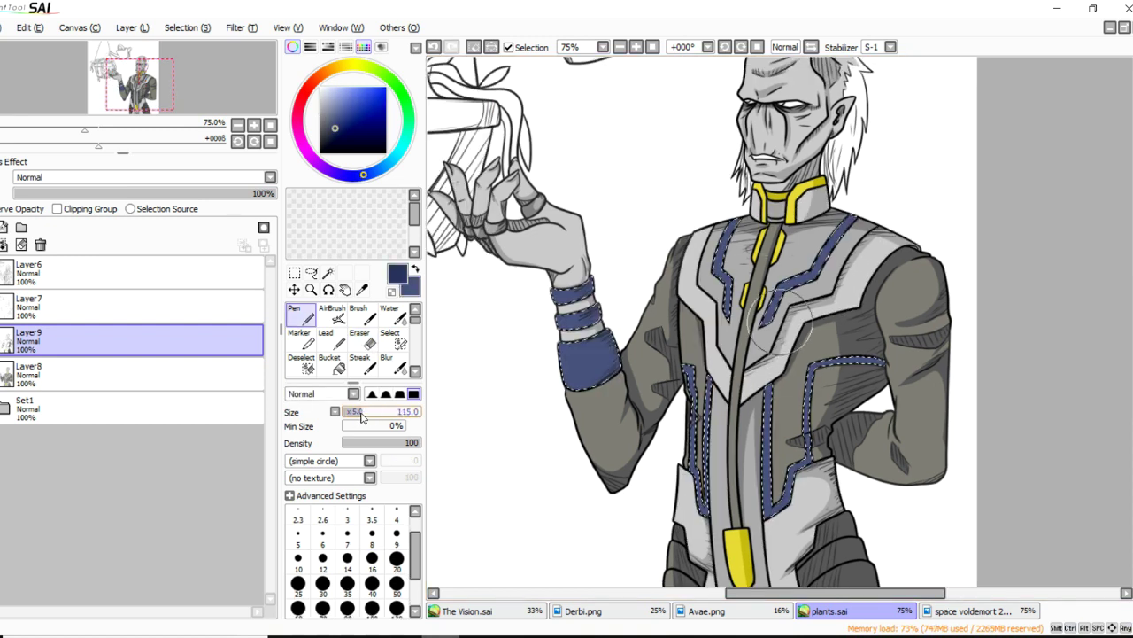
Shade the selected navy trim on the chest and below the arm in darker navy with a size 50 pen on Layer9.
click(397, 583)
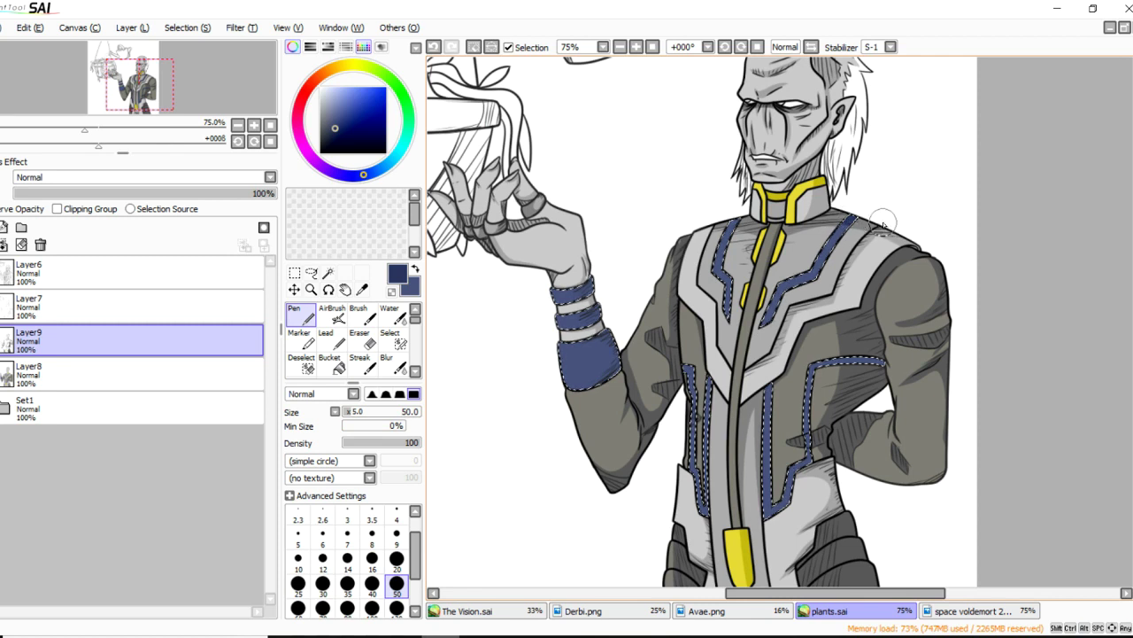
key(ctrl+z)
key(ctrl+y)
key(ctrl+z)
drag(749, 225, 726, 228)
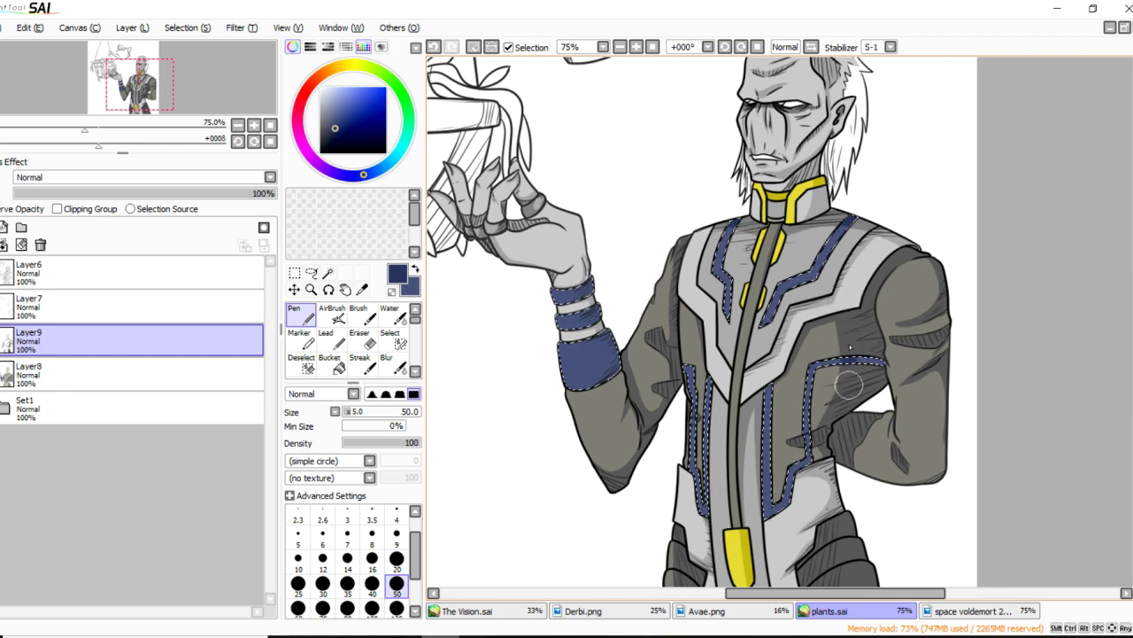
scroll(850, 382, up, 2)
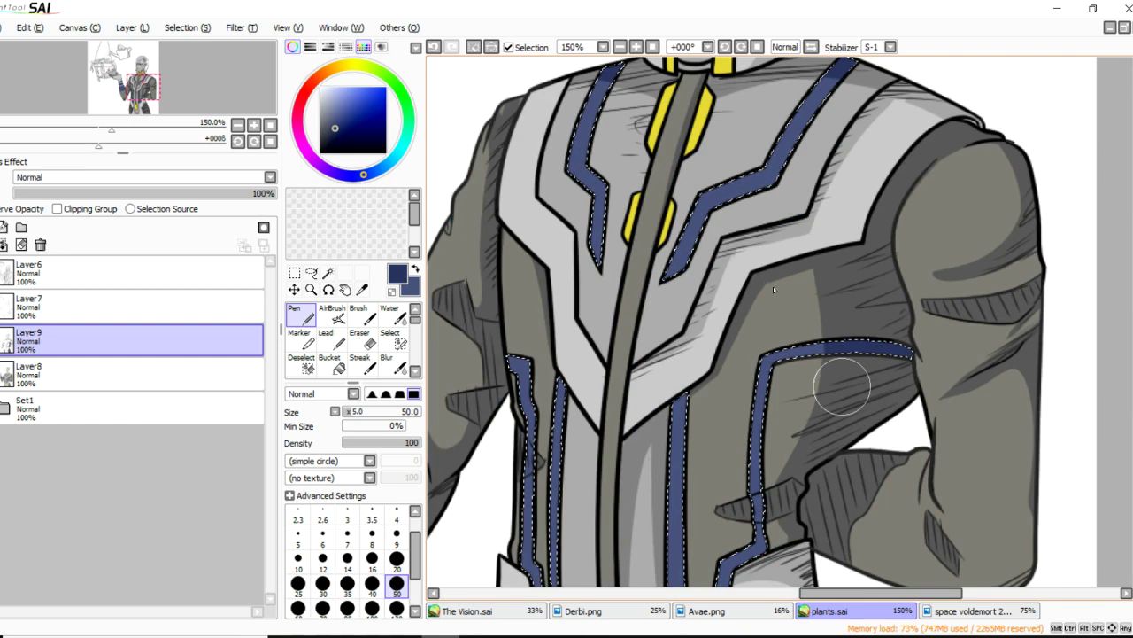
scroll(838, 344, down, 2)
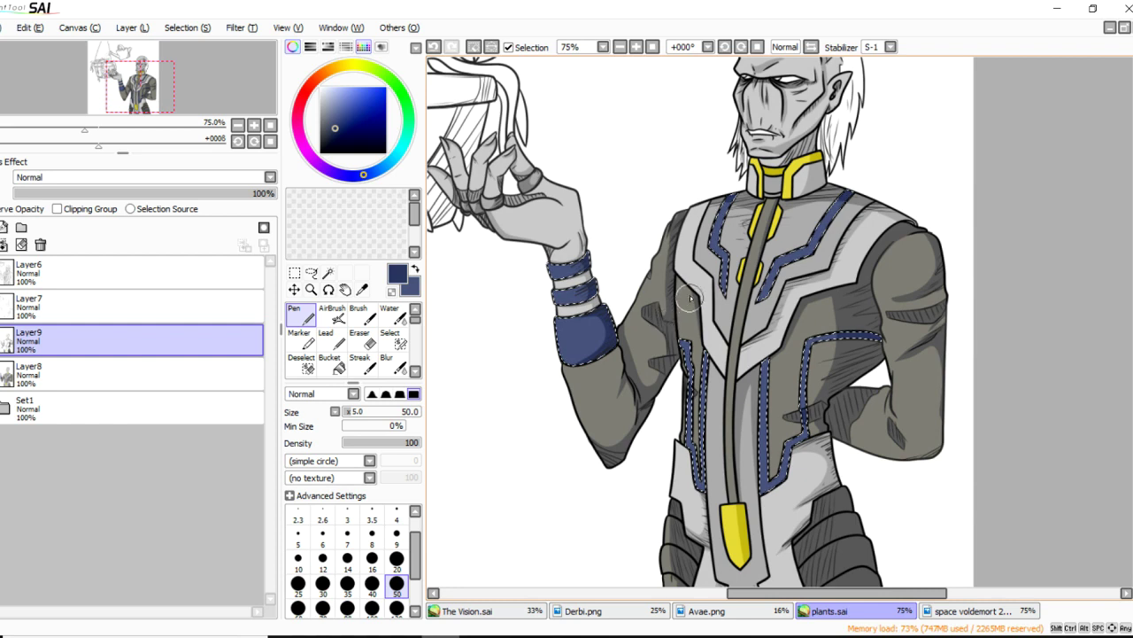
Recolour the shading on the navy wrist cuff with a muted navy while Layer9's opacity is preserved.
click(336, 117)
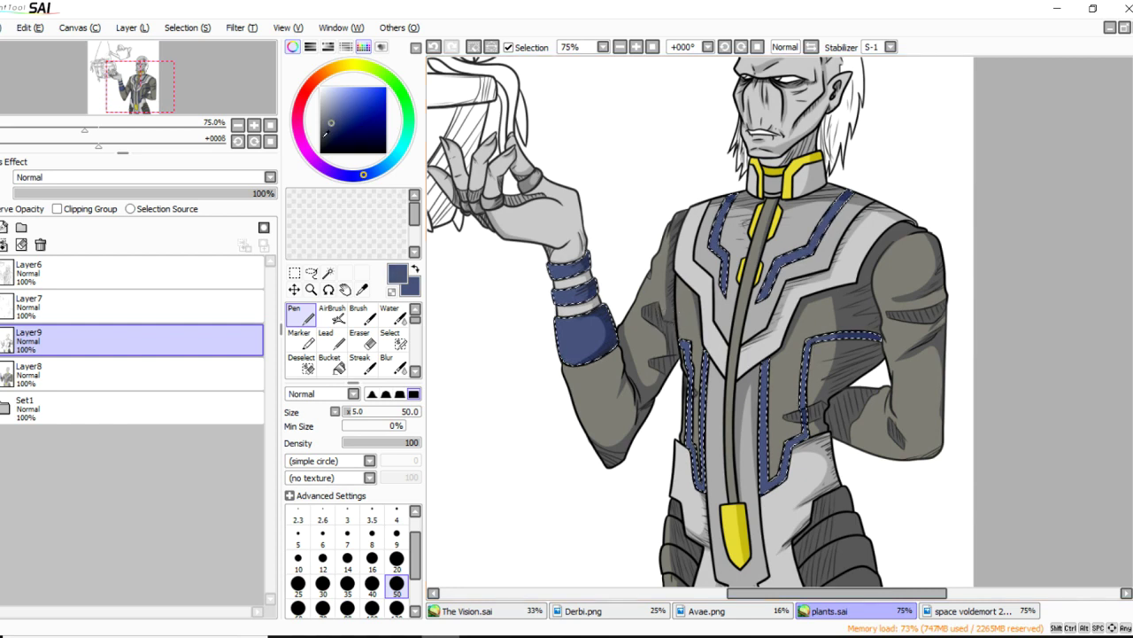
click(7, 209)
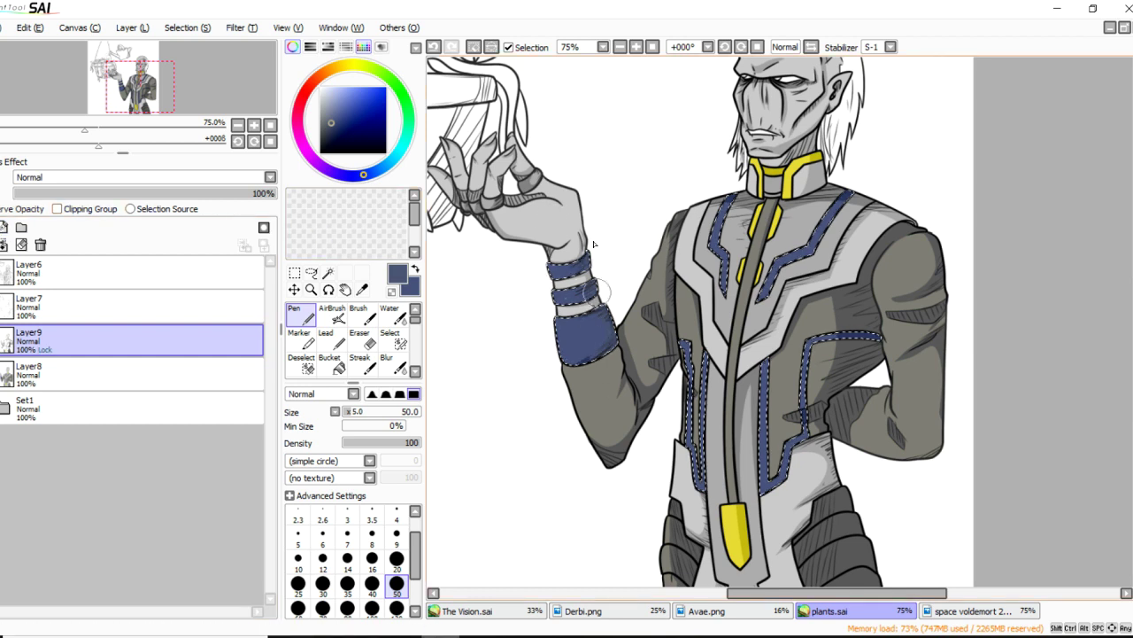
drag(610, 354, 611, 305)
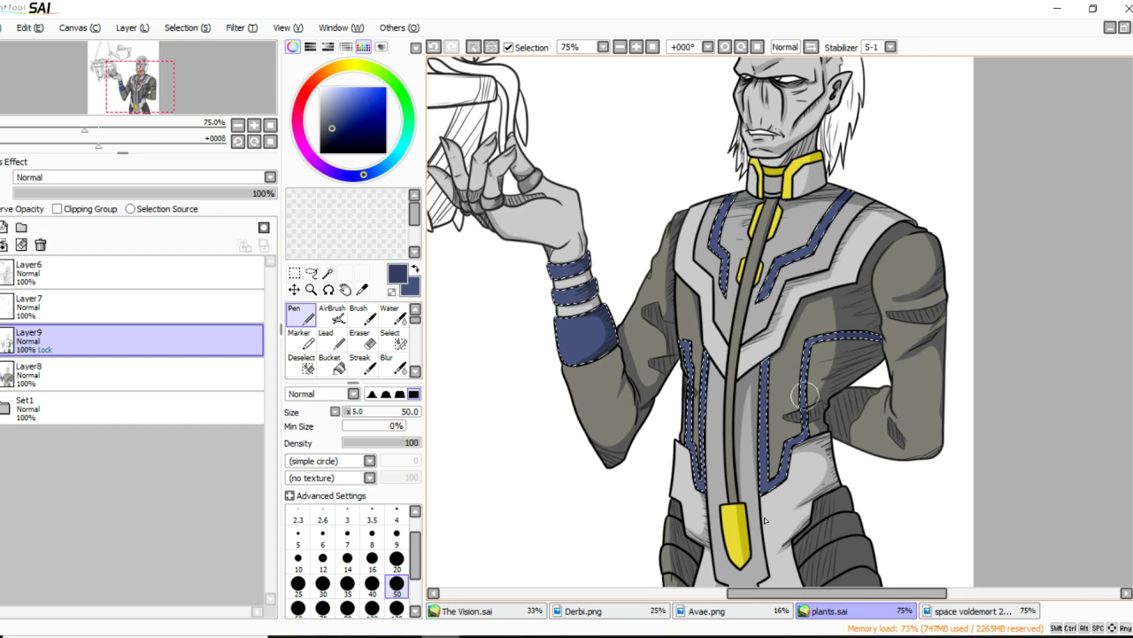
click(26, 209)
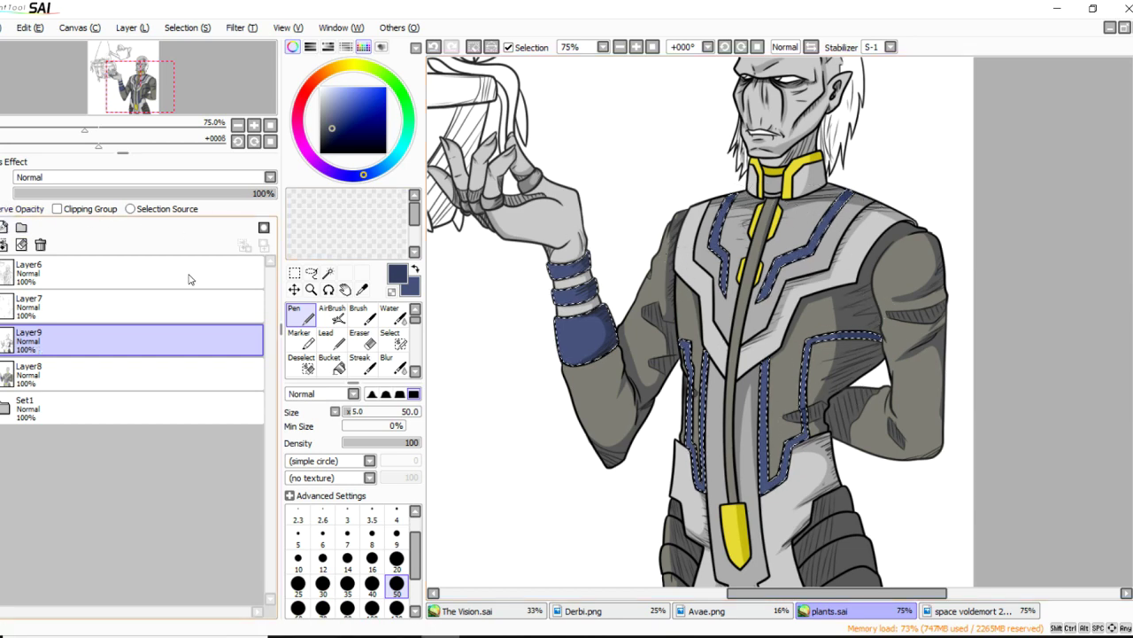
Trim the dark navy shadow on the torso's narrow stripe with the size 16 eraser and clear the selection.
scroll(745, 431, up, 3)
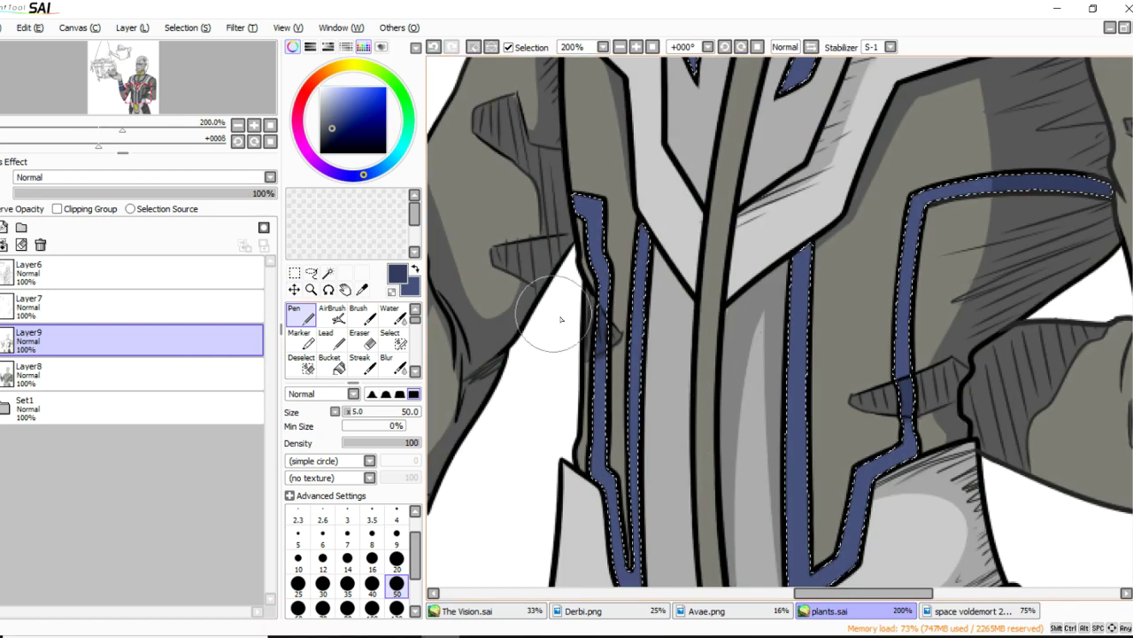
click(358, 343)
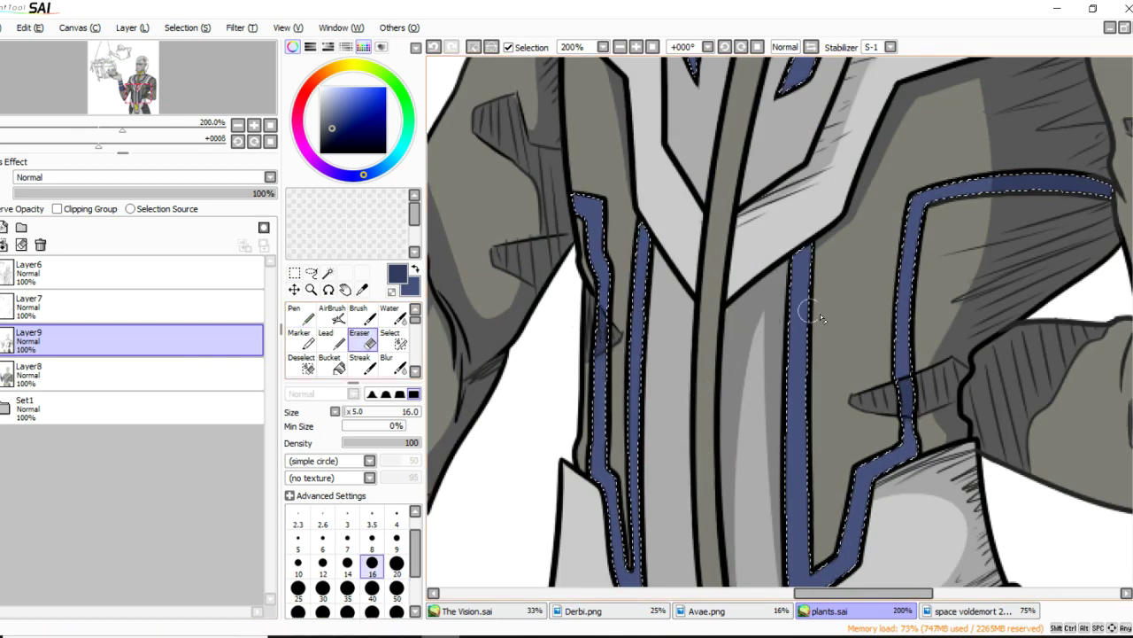
key(ctrl+z)
drag(610, 355, 625, 345)
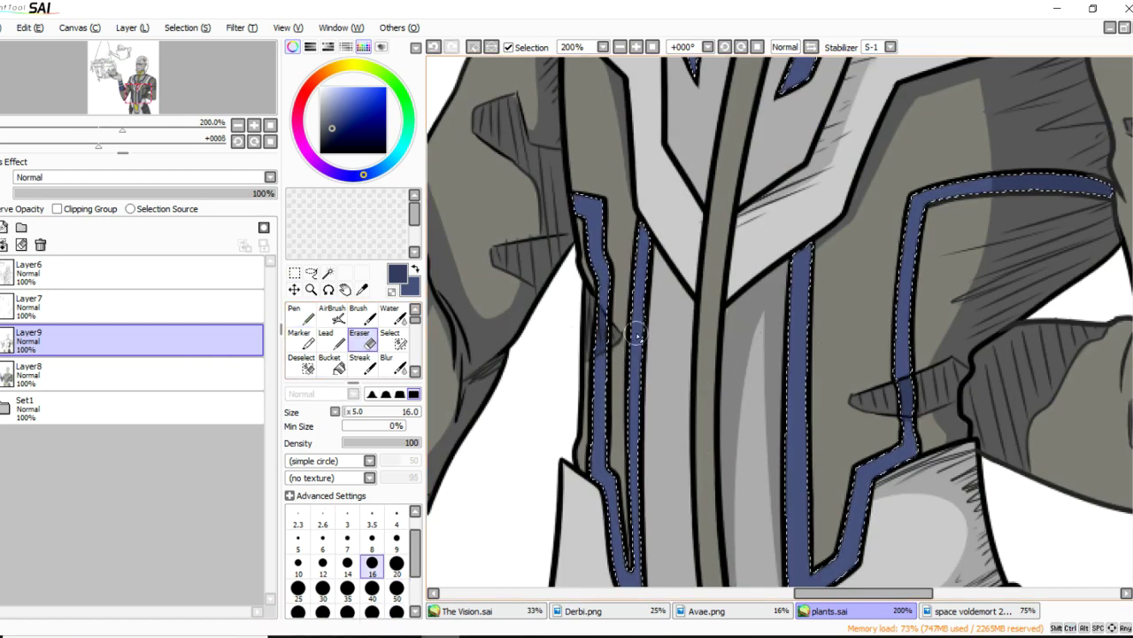
scroll(636, 334, down, 2)
scroll(639, 336, down, 1)
scroll(638, 335, down, 1)
click(295, 273)
click(472, 353)
Paint the eye whites pale bluish grey on Layer8 with a size 14 pen.
scroll(858, 87, up, 1)
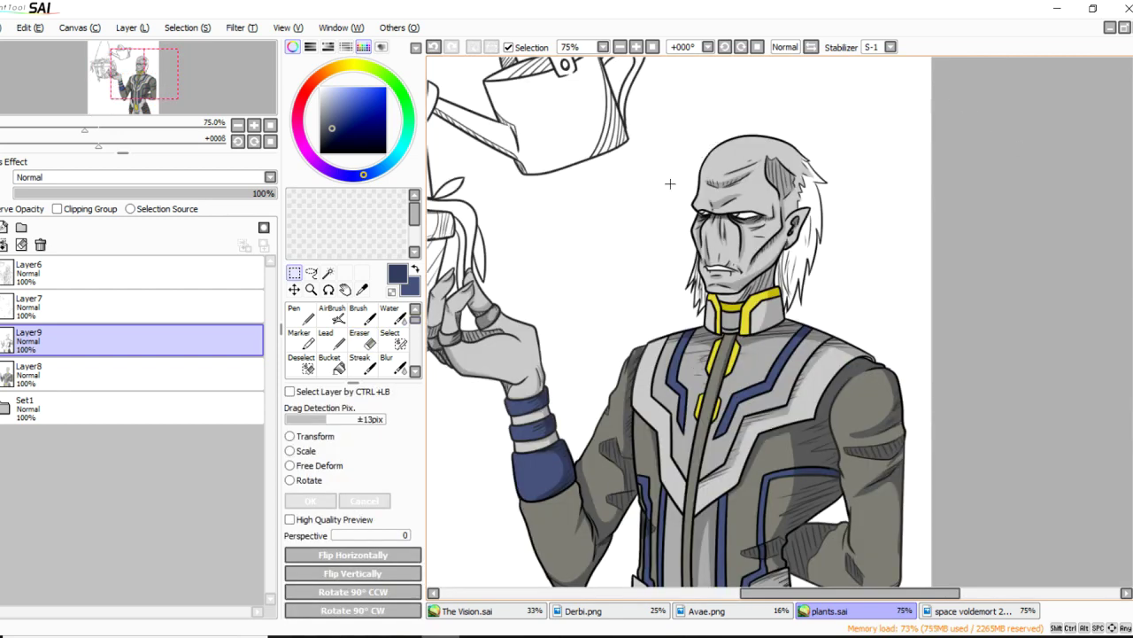
scroll(813, 206, up, 1)
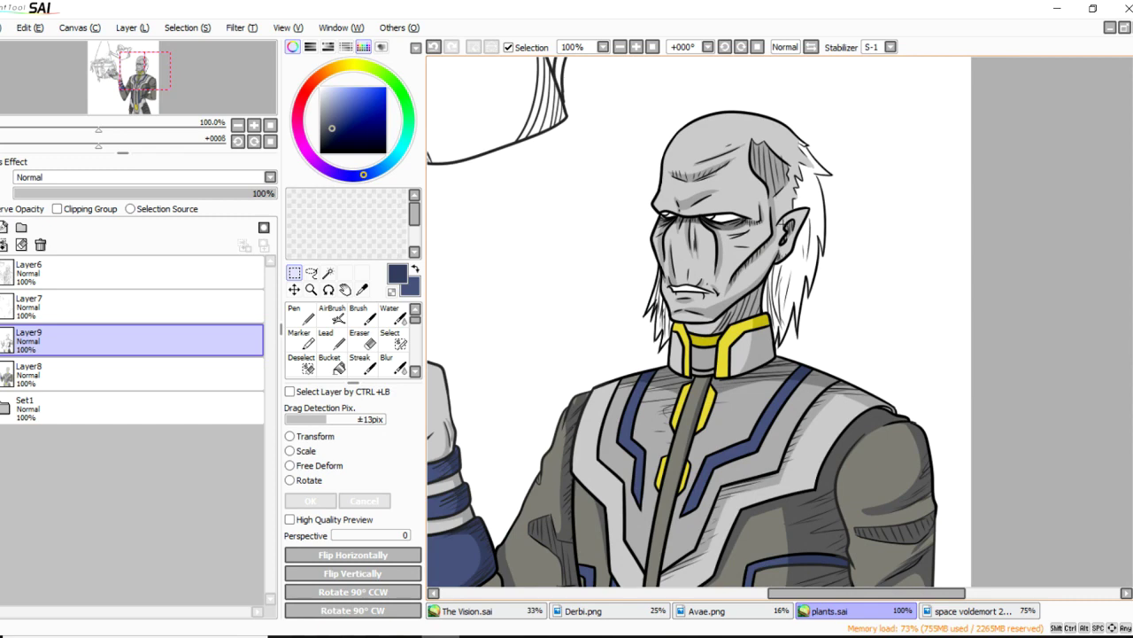
scroll(780, 228, up, 2)
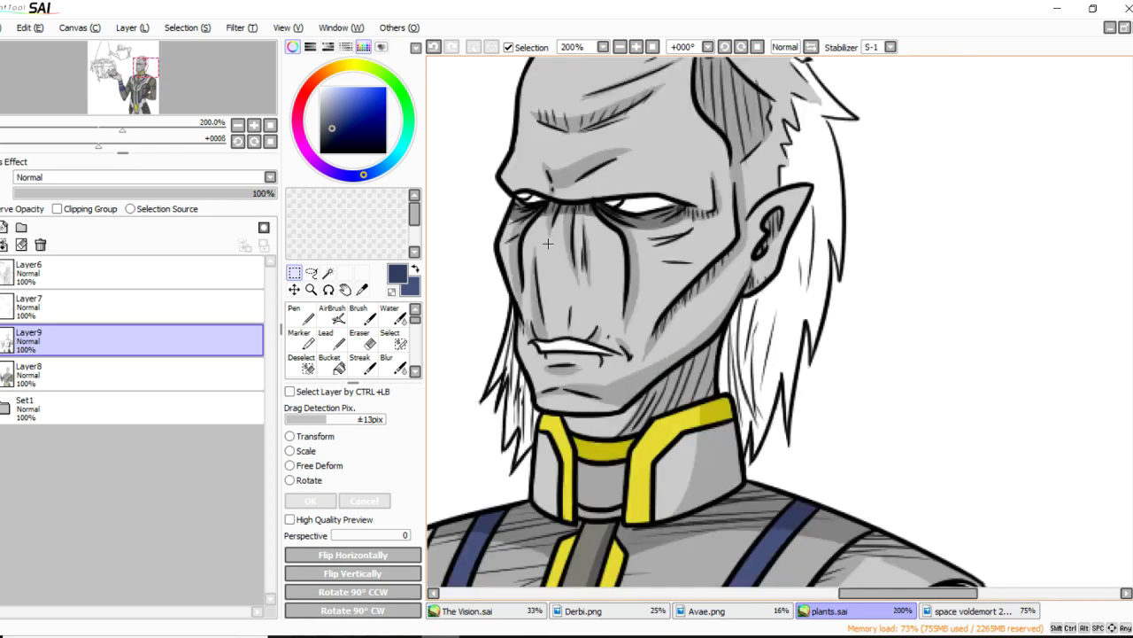
scroll(502, 250, up, 1)
click(133, 372)
click(299, 314)
drag(331, 130, 328, 90)
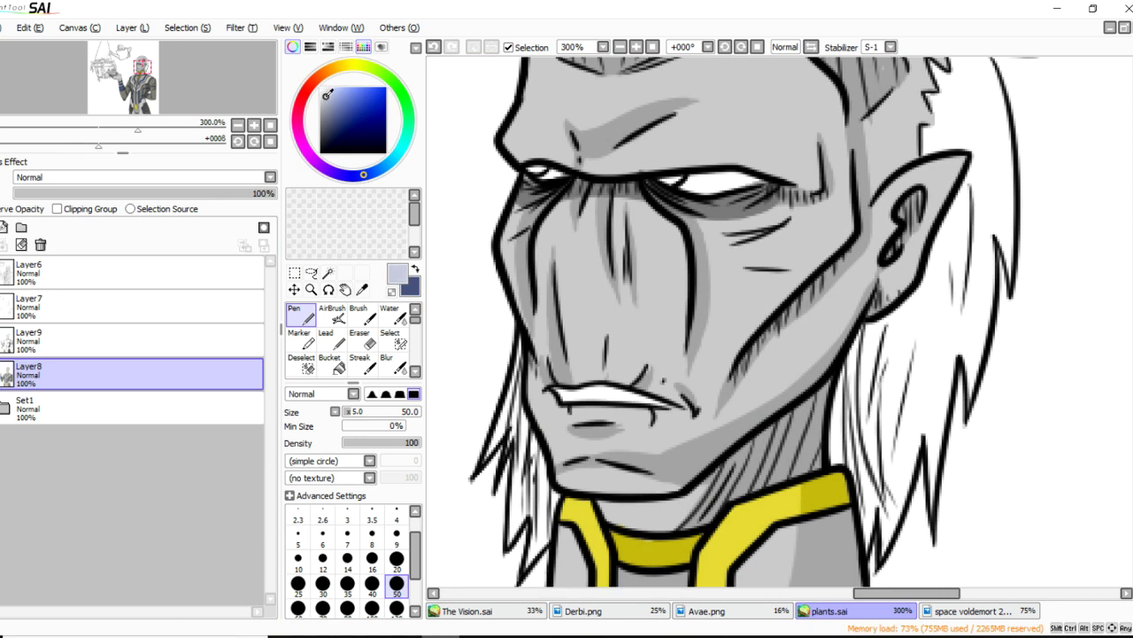
click(347, 557)
drag(752, 184, 551, 177)
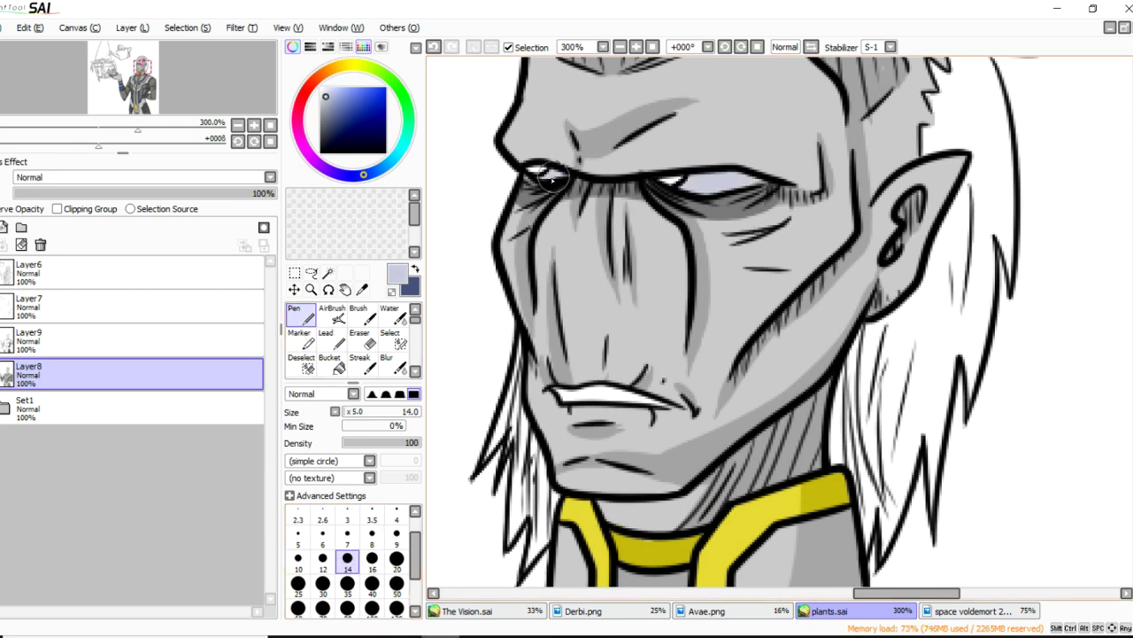
Choose a light blue and paint both irises with the size 14 pen.
click(340, 97)
click(379, 175)
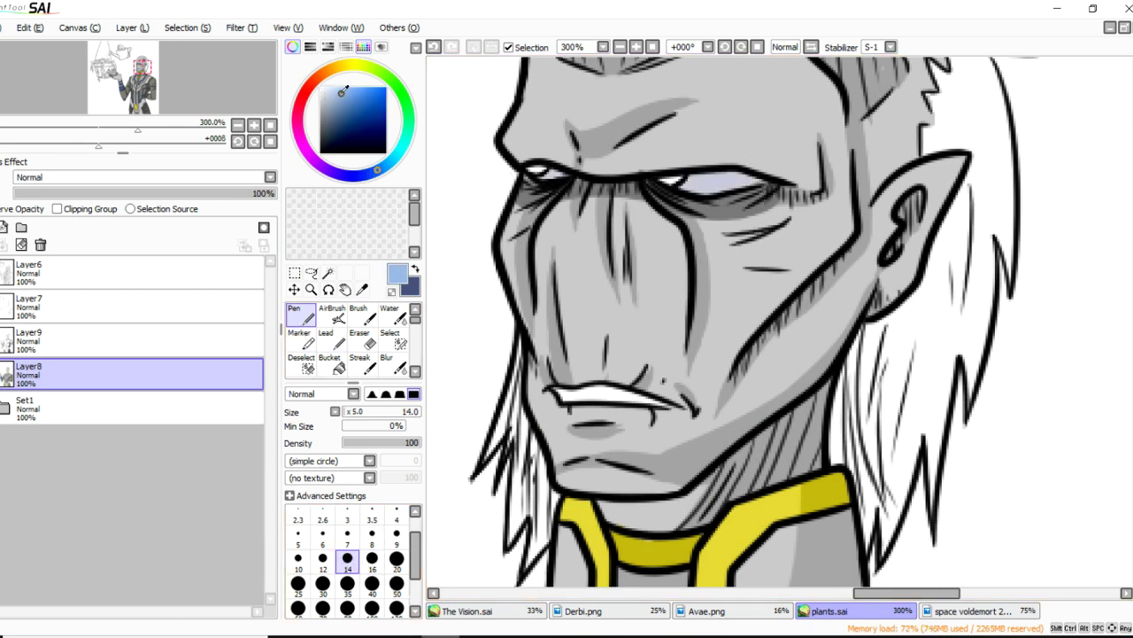
drag(342, 91, 350, 92)
drag(530, 170, 556, 172)
mouse_move(706, 197)
mouse_down()
mouse_move(668, 181)
mouse_move(680, 177)
mouse_up()
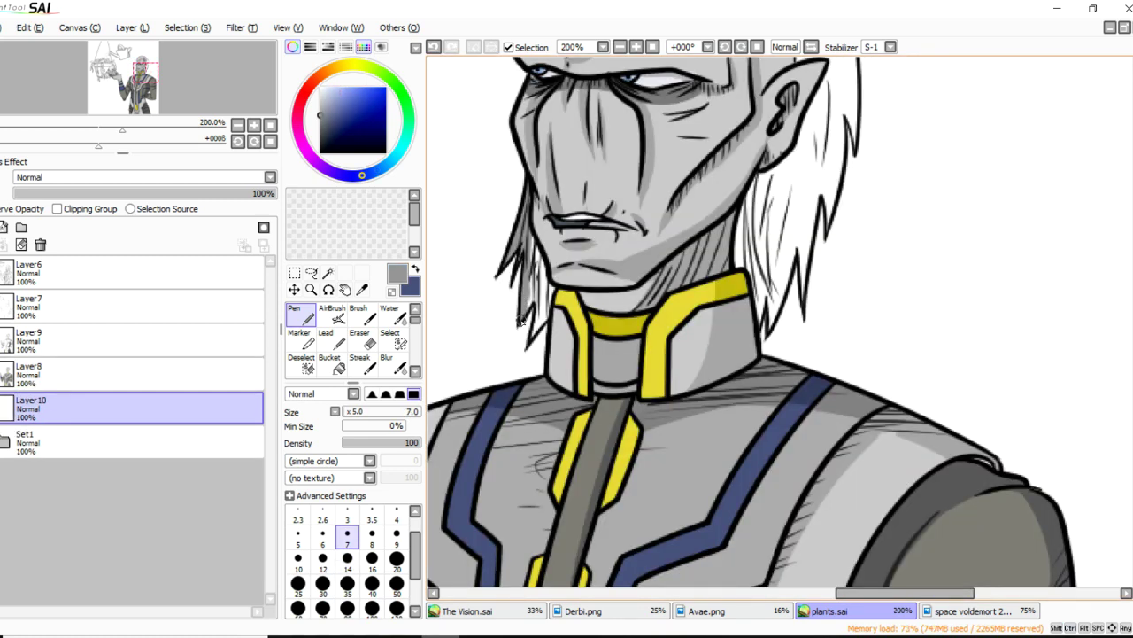
Paint the white hair mid grey on Layer10 with the pen and undo the eraser strokes made on Layer8.
mouse_move(523, 321)
mouse_down()
mouse_move(541, 257)
mouse_move(533, 293)
mouse_up()
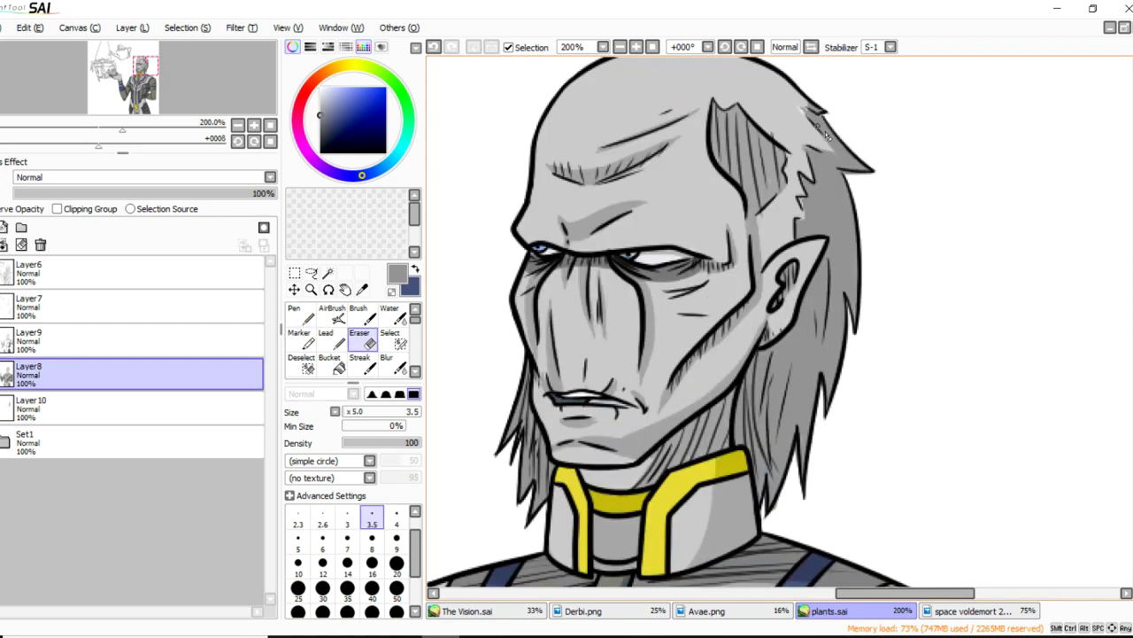
key(ctrl+z)
key(ctrl+z)
click(152, 400)
click(296, 315)
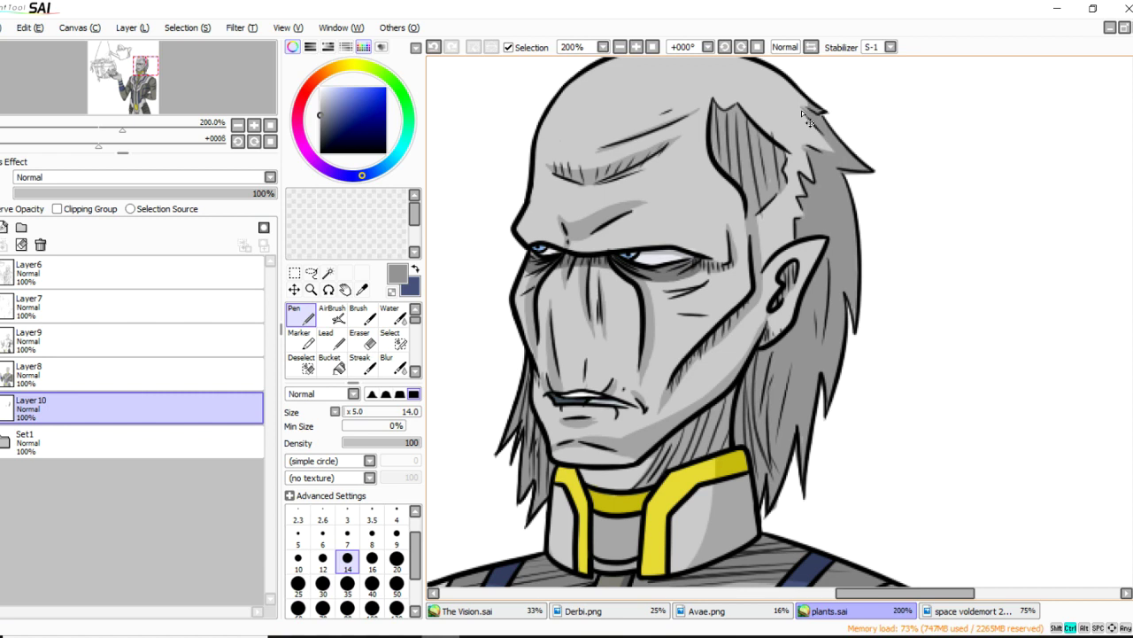
Recolour the hair near-white on Layer10, preserving its opacity, with a size 365 pen.
click(142, 373)
click(325, 340)
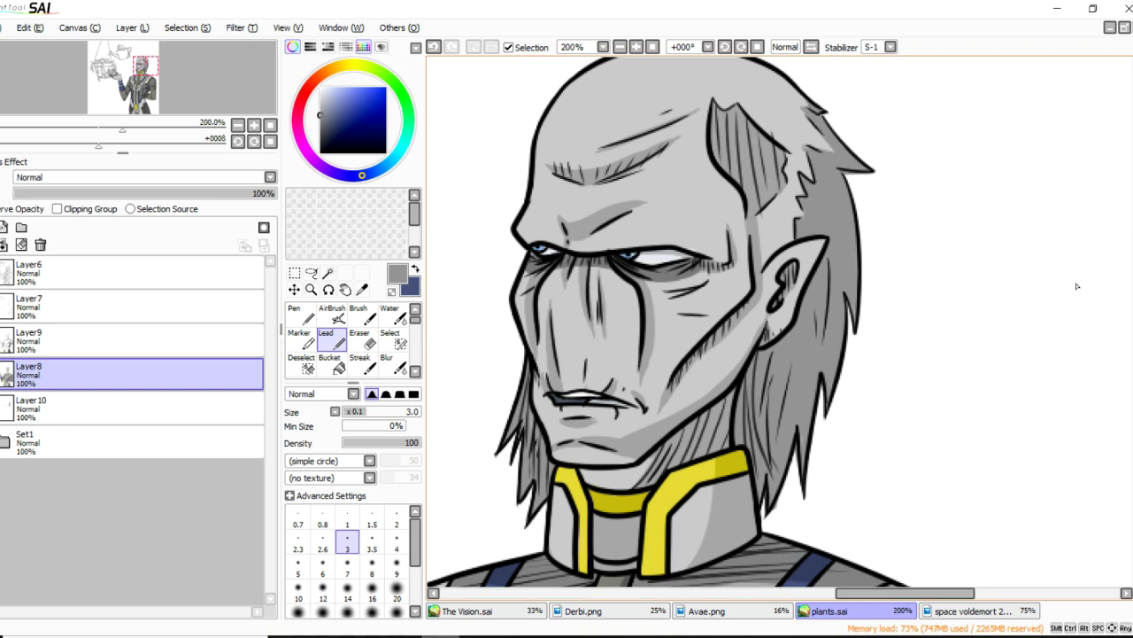
scroll(624, 174, down, 5)
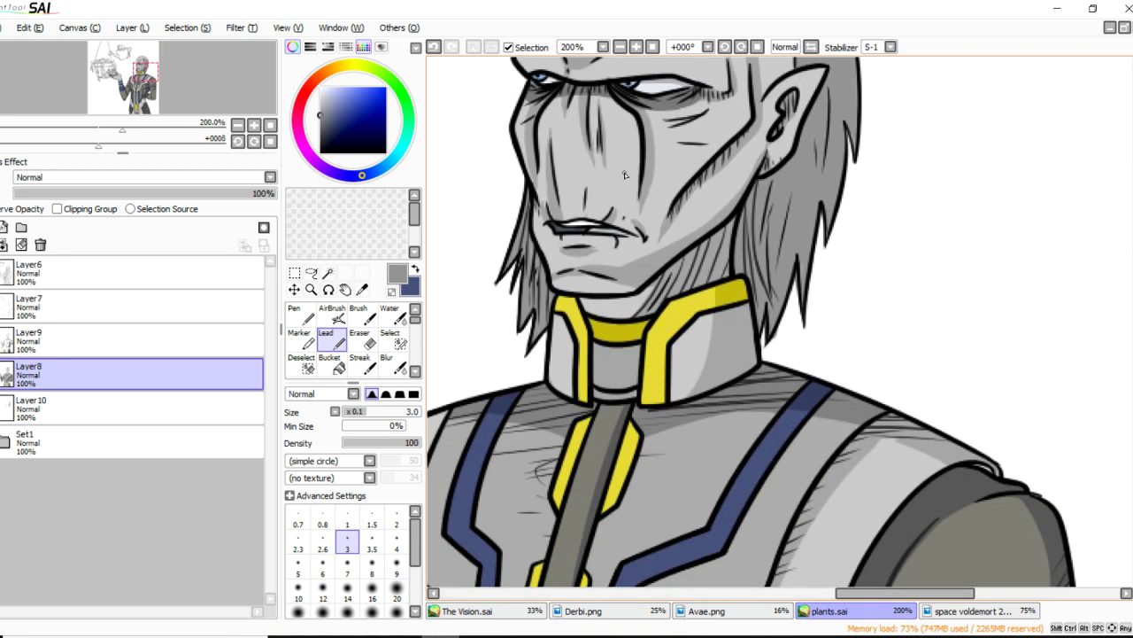
click(133, 407)
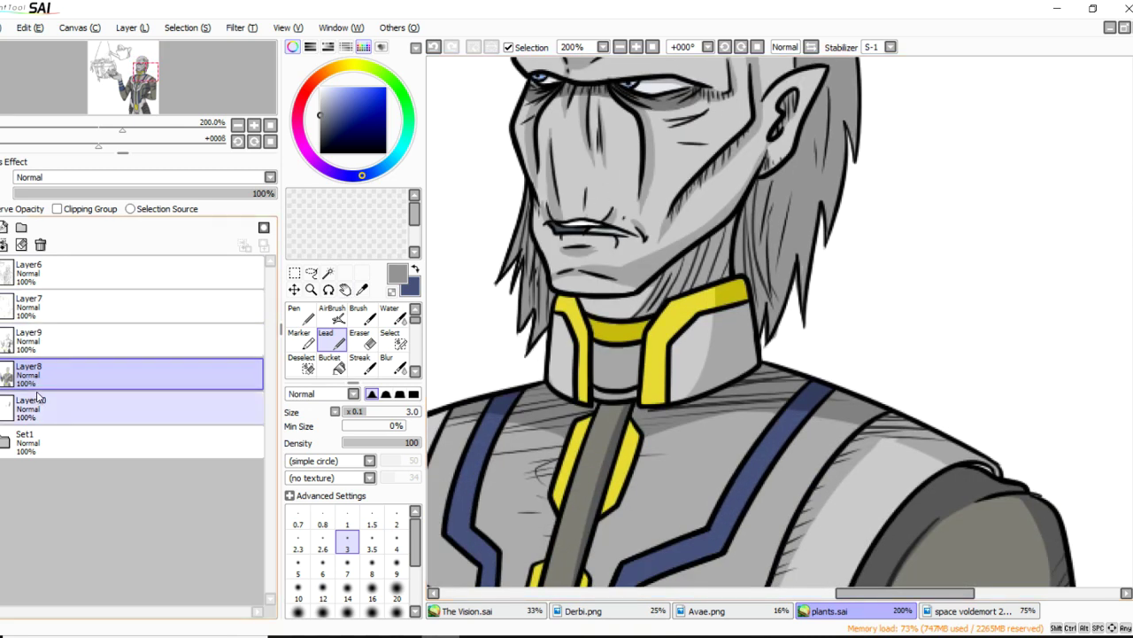
click(322, 91)
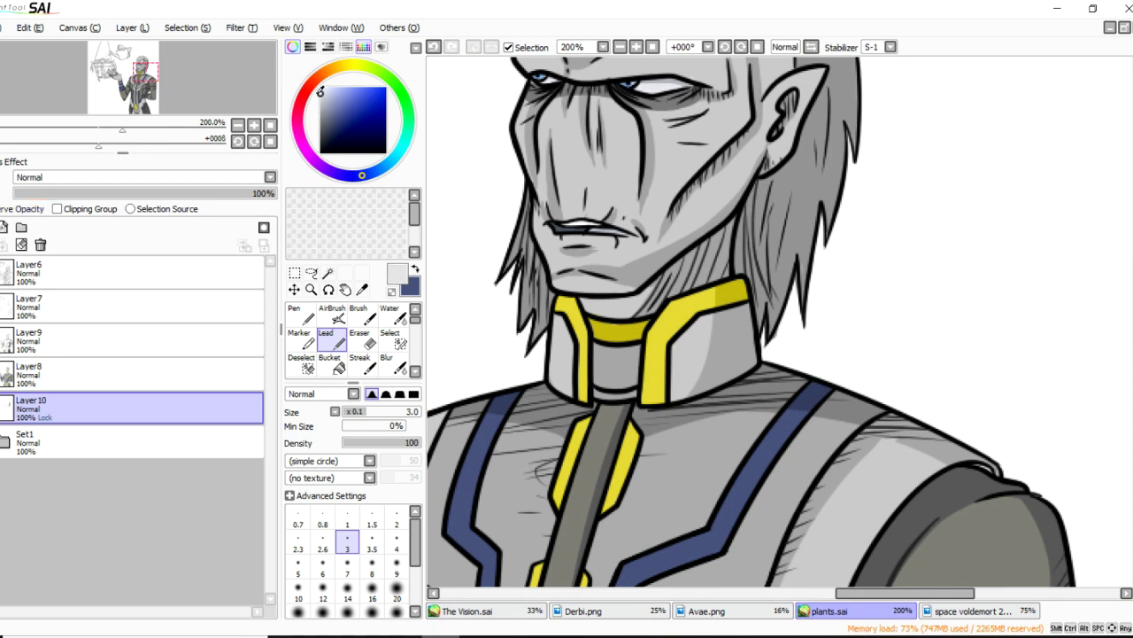
click(301, 315)
drag(357, 412, 399, 412)
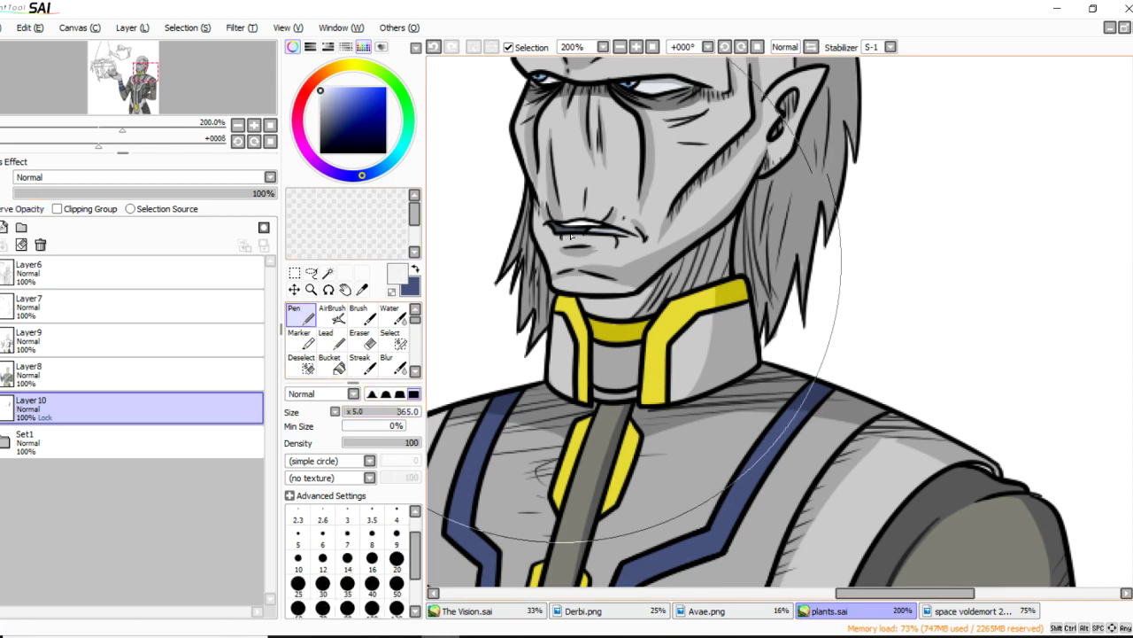
drag(549, 341, 758, 3)
scroll(708, 309, up, 5)
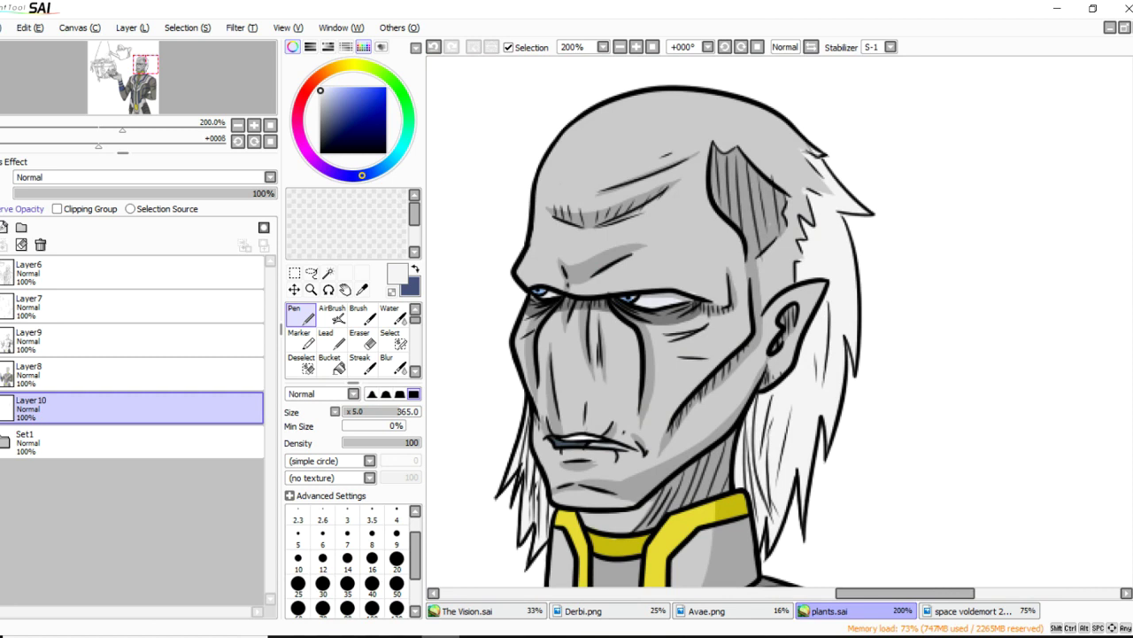
Touch up the edge between the light grey scalp and hair on Layer8 with a size 16 pen, undoing the last stroke.
click(361, 341)
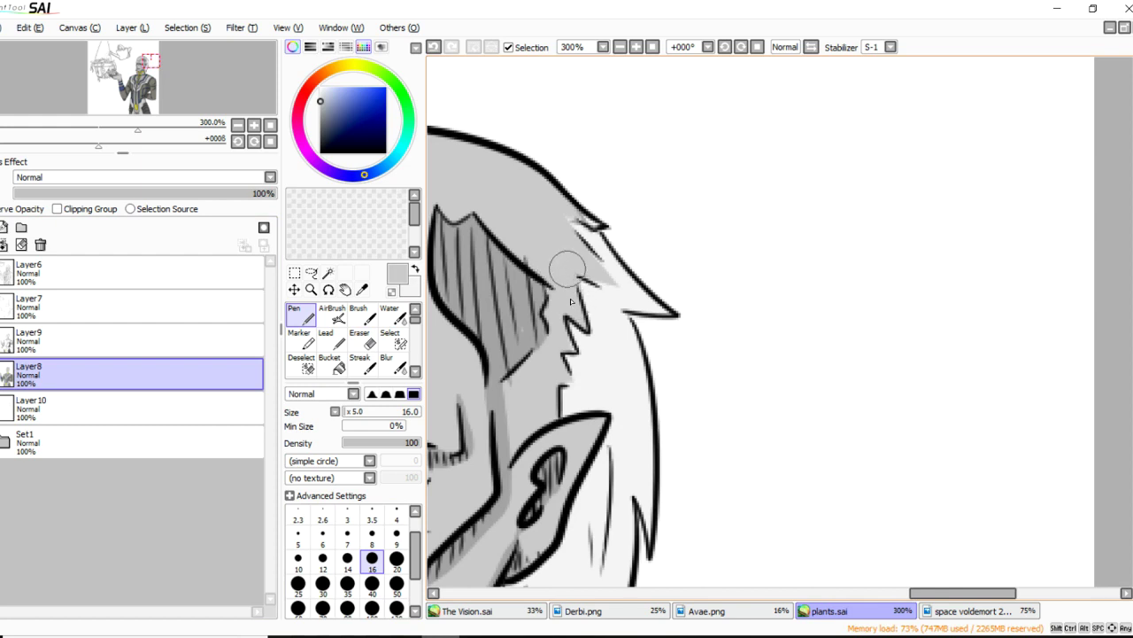
drag(549, 217, 575, 221)
drag(568, 270, 621, 285)
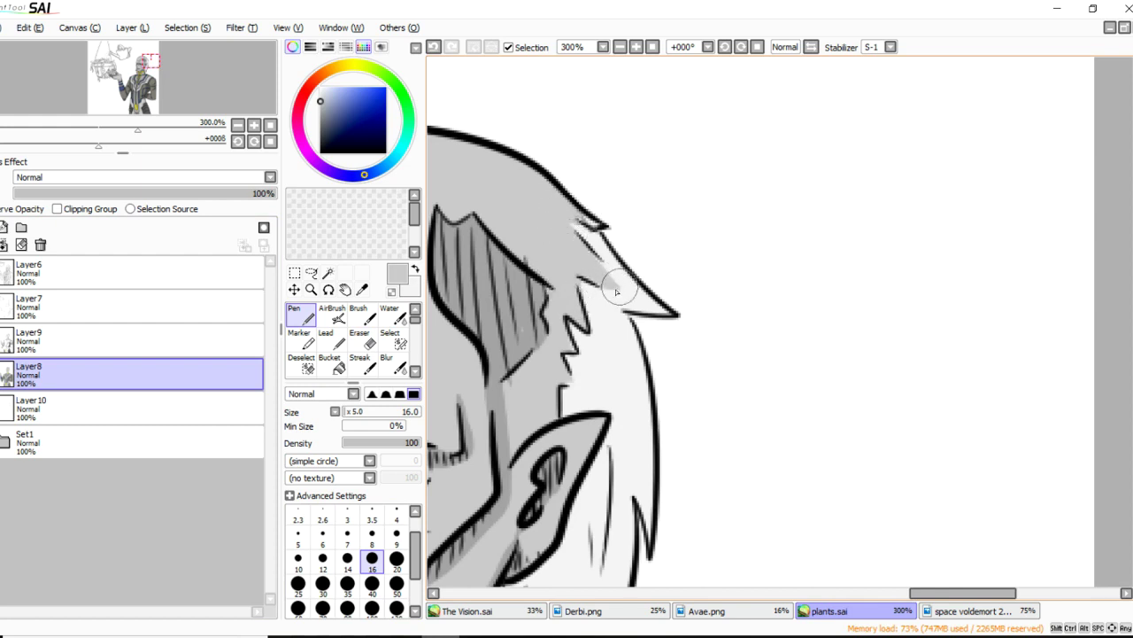
key(ctrl+z)
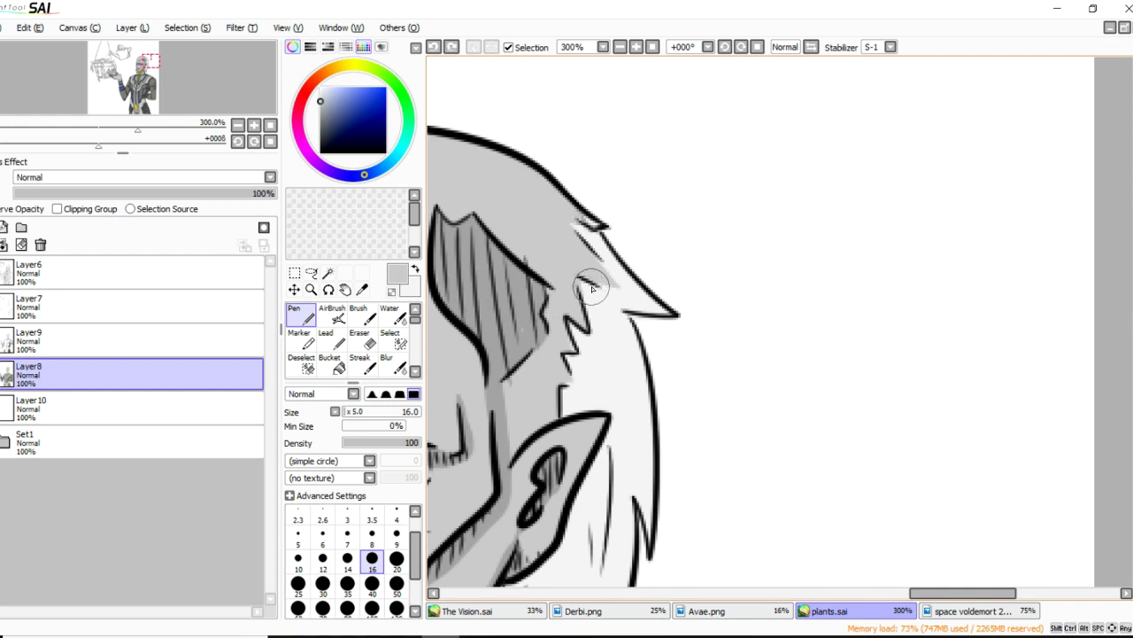
Prepare a size 8 pen on Layer9 with the darker grey sampled beside the hatched scalp patch.
click(372, 536)
click(310, 315)
right_click(496, 330)
click(132, 341)
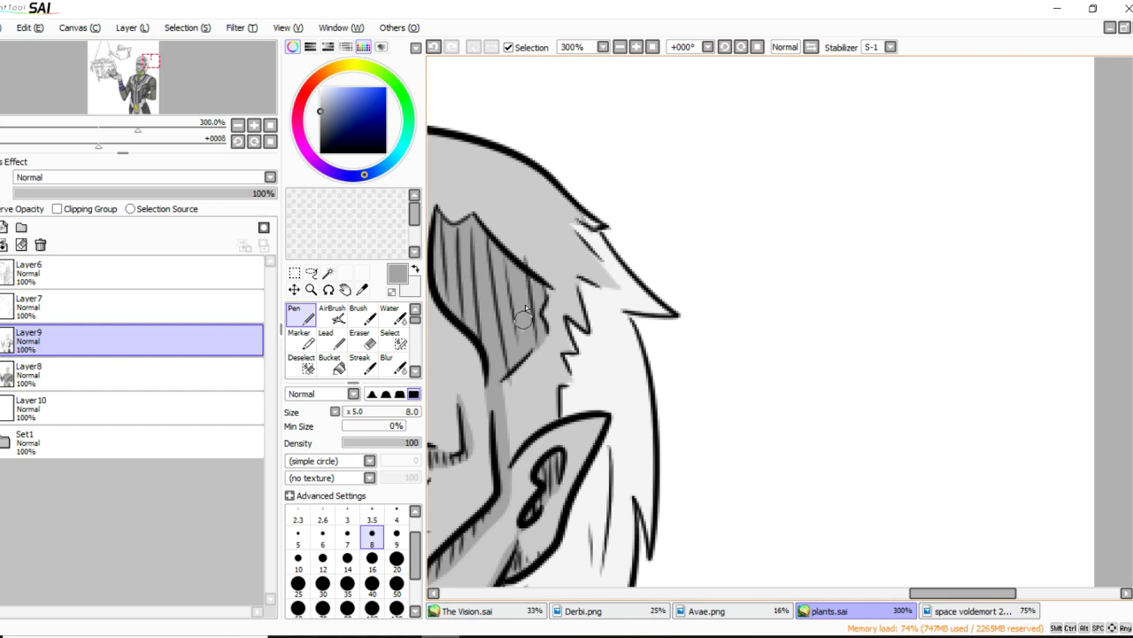
Paint the raised hand's fingernails dark grey on Layer9 with a size 16 pen, redoing the stroke that misses.
scroll(737, 92, down, 3)
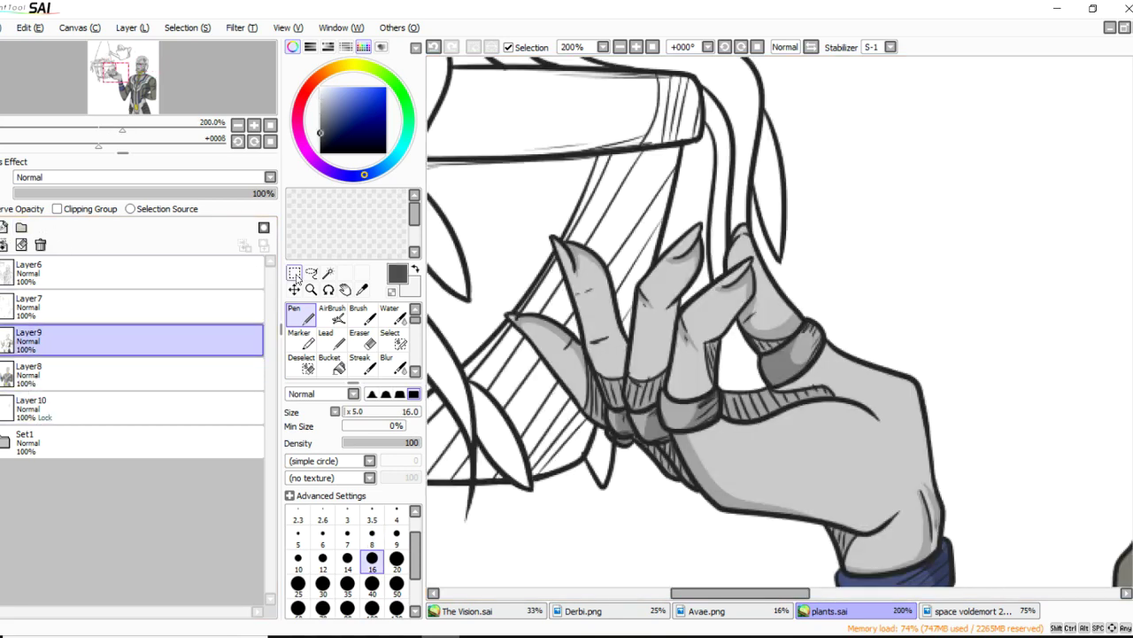
click(294, 274)
key(n)
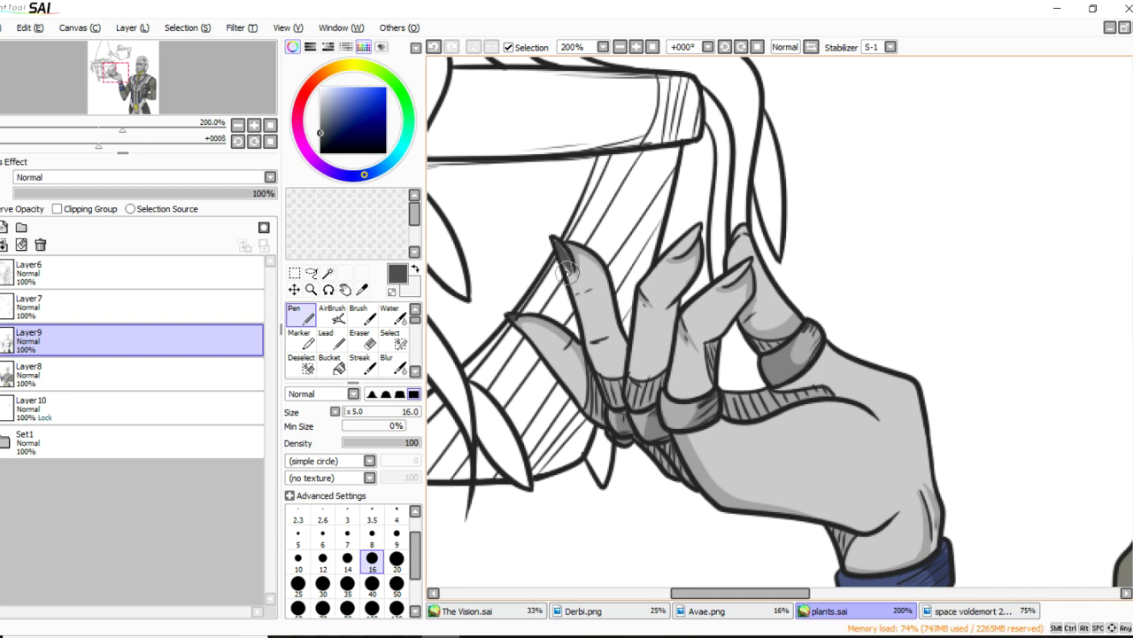
drag(701, 237, 678, 250)
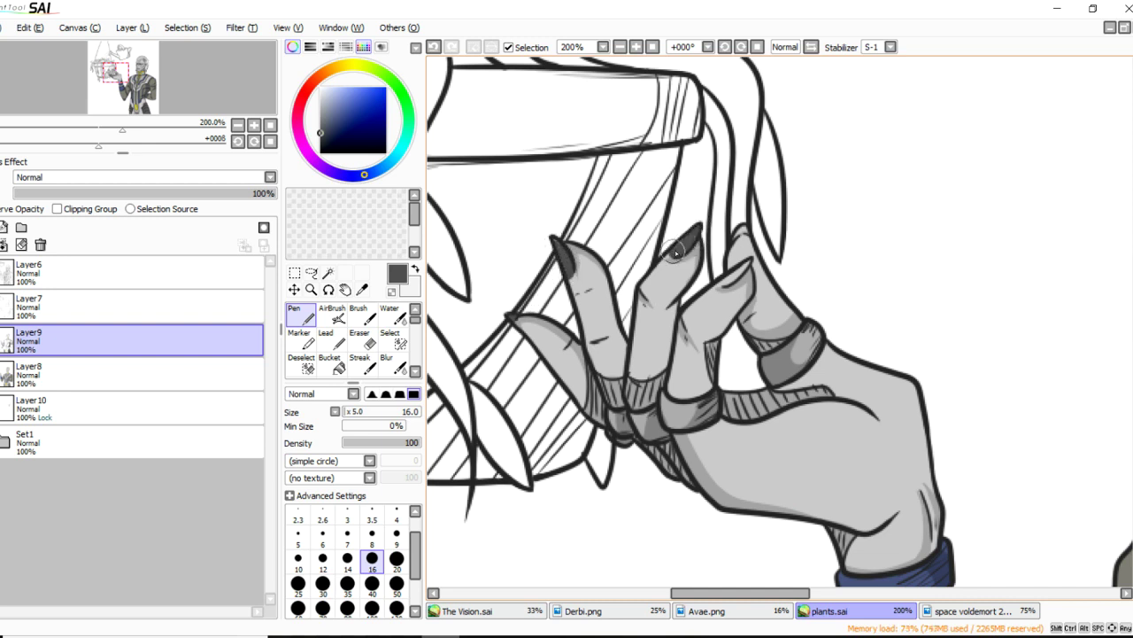
mouse_move(737, 271)
mouse_down()
mouse_move(750, 260)
mouse_move(722, 282)
mouse_up()
drag(750, 237, 740, 237)
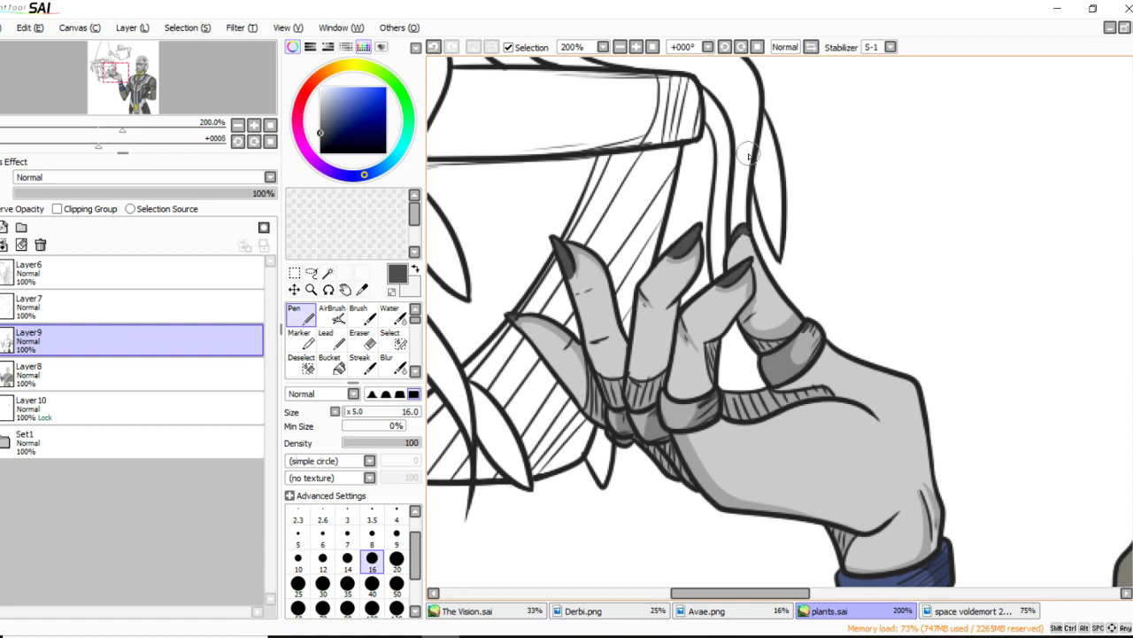
key(ctrl+z)
drag(719, 284, 715, 282)
Select the flower pot's body regions between the vines on Layer6 with the Magic Wand, based on colour difference.
scroll(702, 232, down, 2)
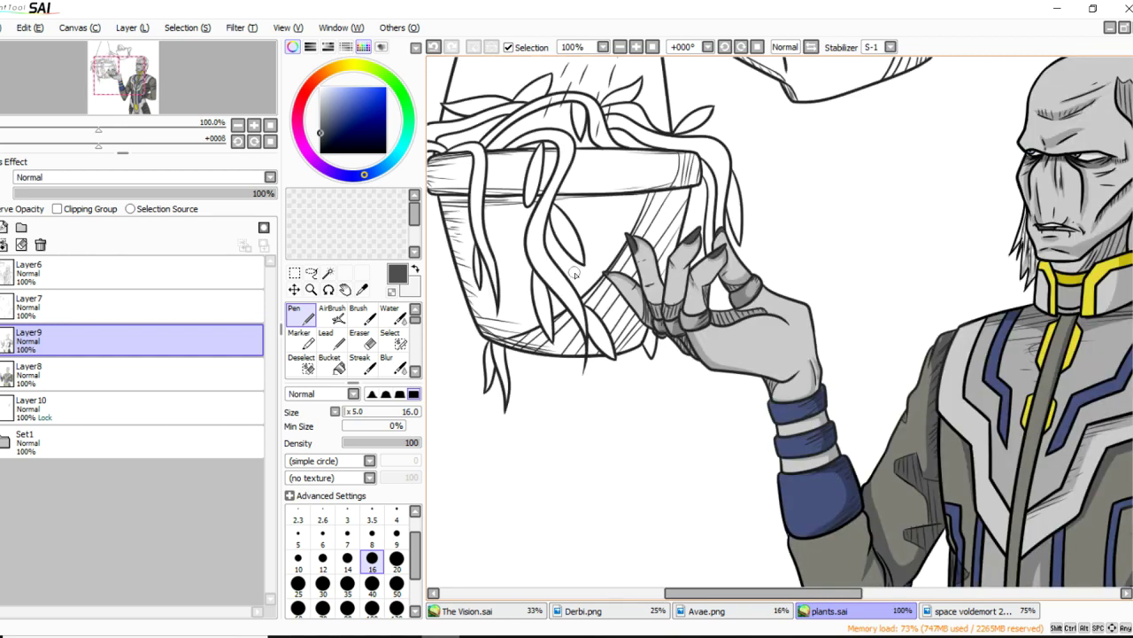
scroll(575, 274, down, 1)
drag(587, 128, 608, 172)
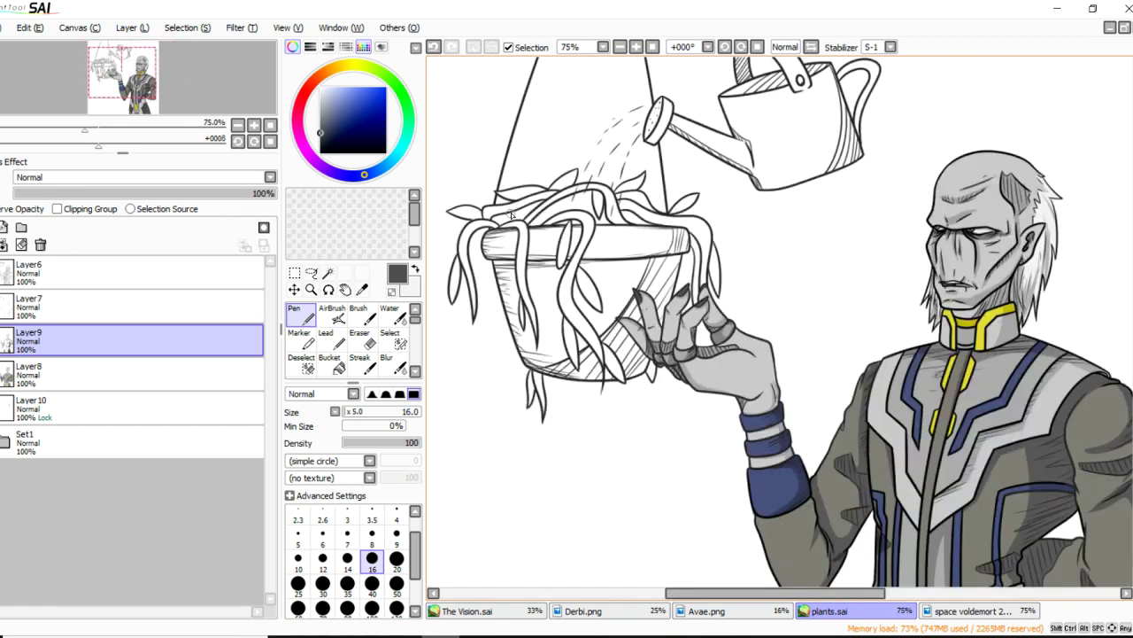
scroll(511, 215, up, 1)
scroll(447, 174, up, 1)
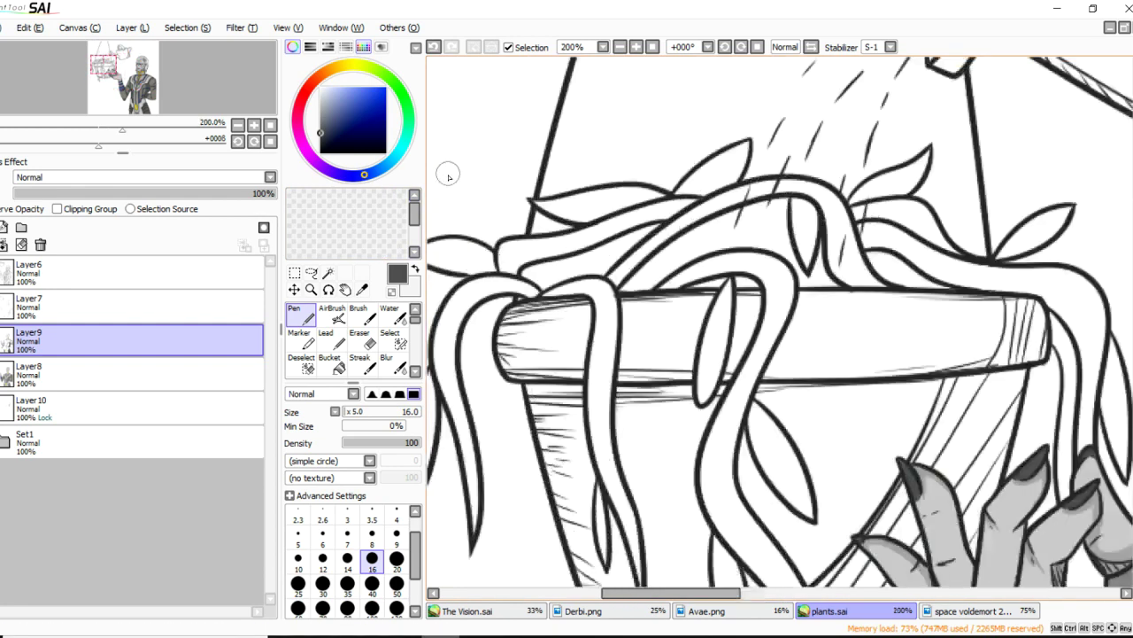
scroll(447, 174, up, 2)
click(177, 274)
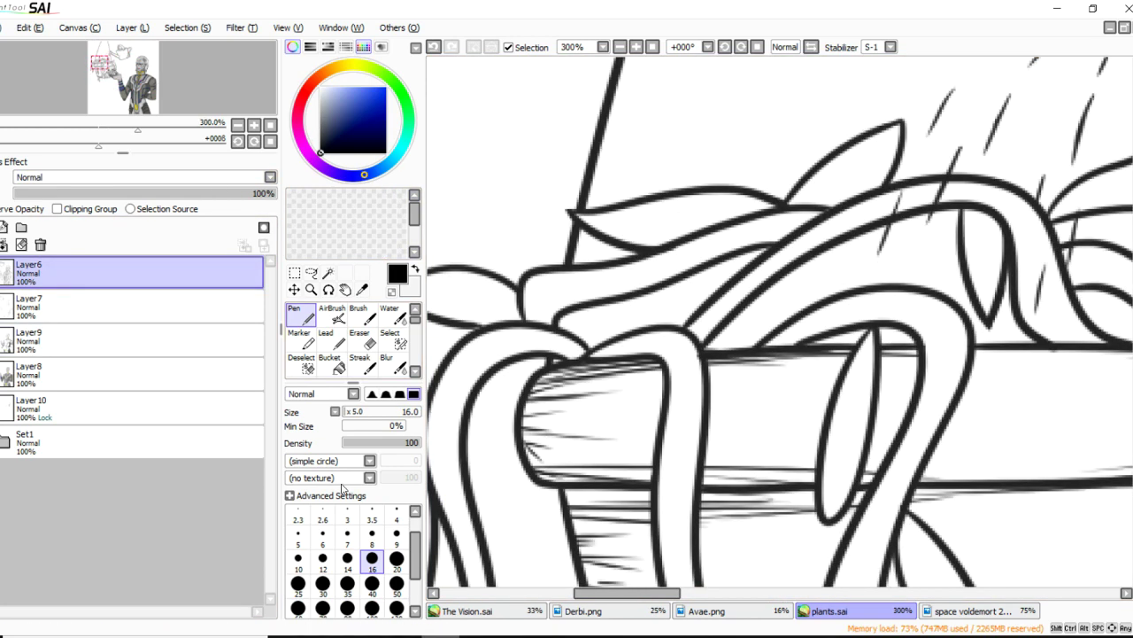
scroll(828, 230, down, 2)
click(326, 274)
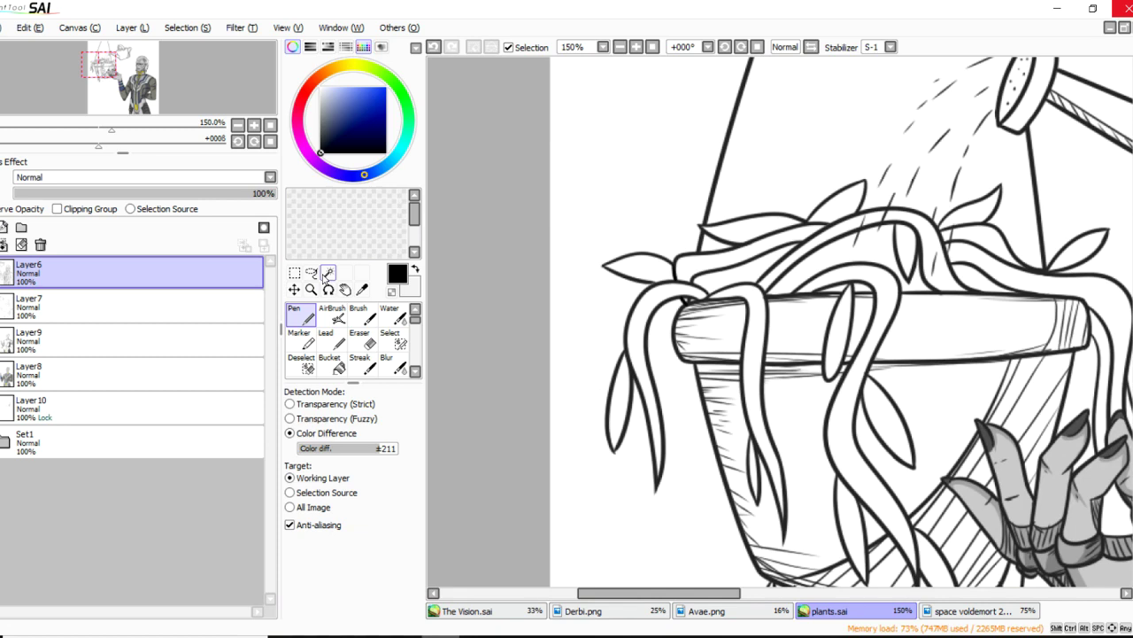
scroll(809, 177, down, 2)
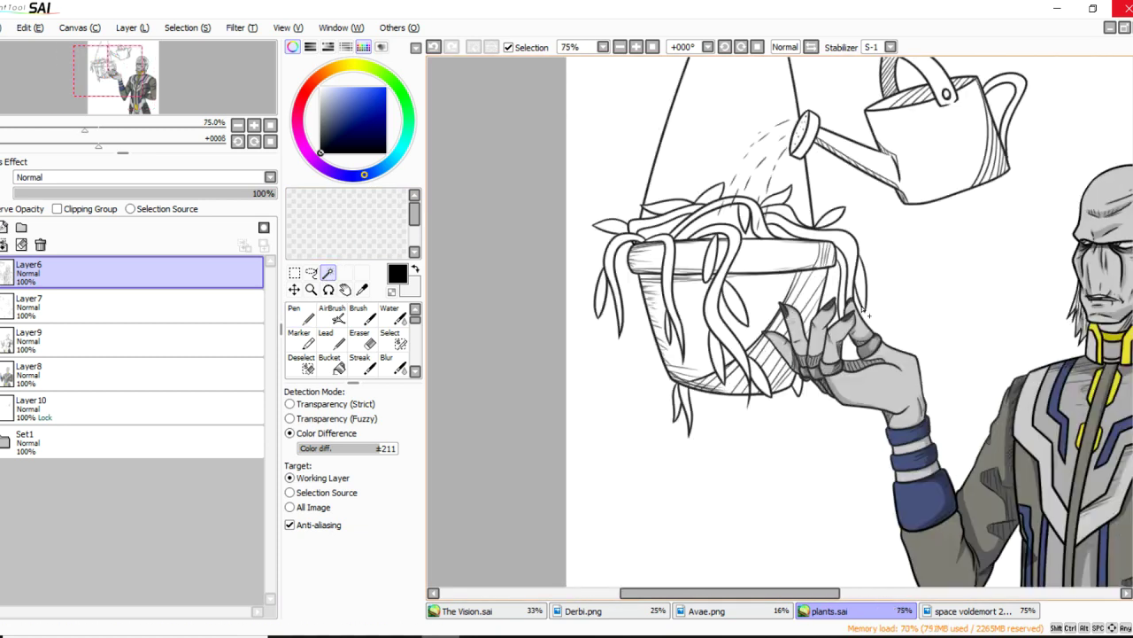
click(692, 302)
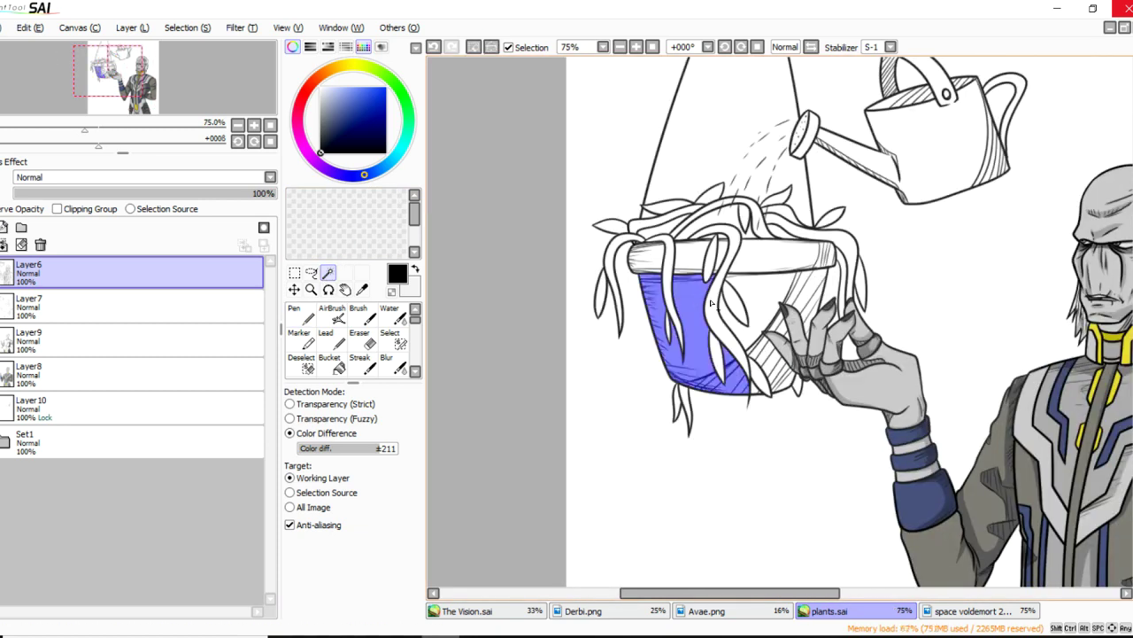
shift+click(772, 307)
scroll(741, 394, up, 3)
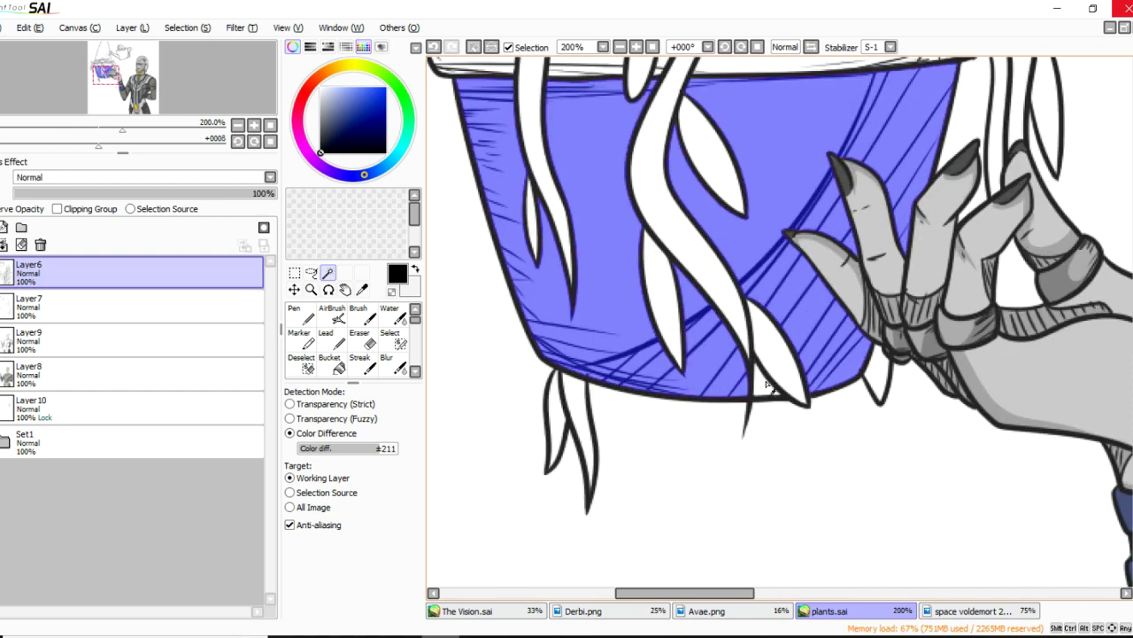
click(765, 381)
Add the sections of the pot's rim to the selection, undoing the pick that spills into the line art.
scroll(752, 400, down, 3)
click(774, 255)
click(681, 265)
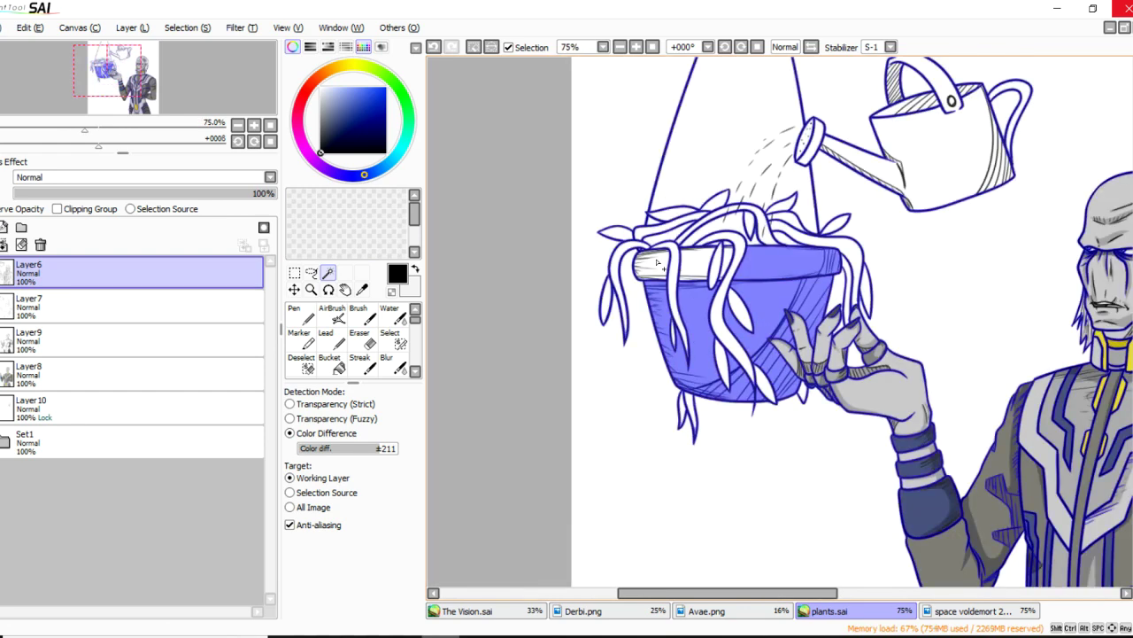
key(ctrl+z)
click(693, 264)
click(653, 266)
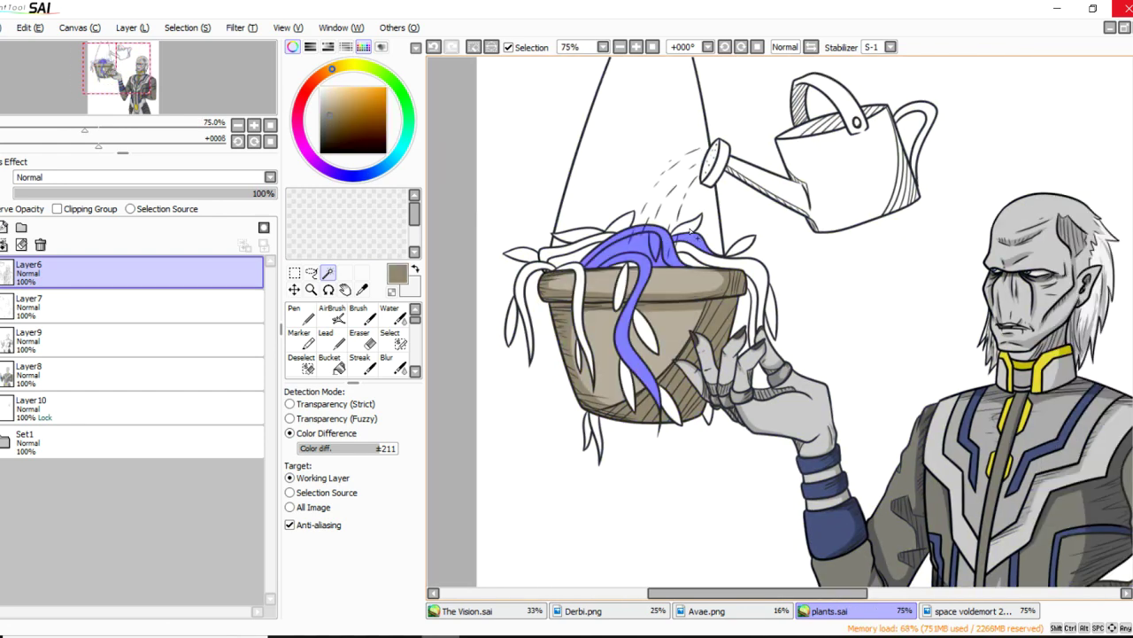
Add the vines and leaves hanging over the pot's right side to the selection, undoing the picks that spill over.
shift+click(717, 265)
shift+click(744, 249)
shift+click(770, 307)
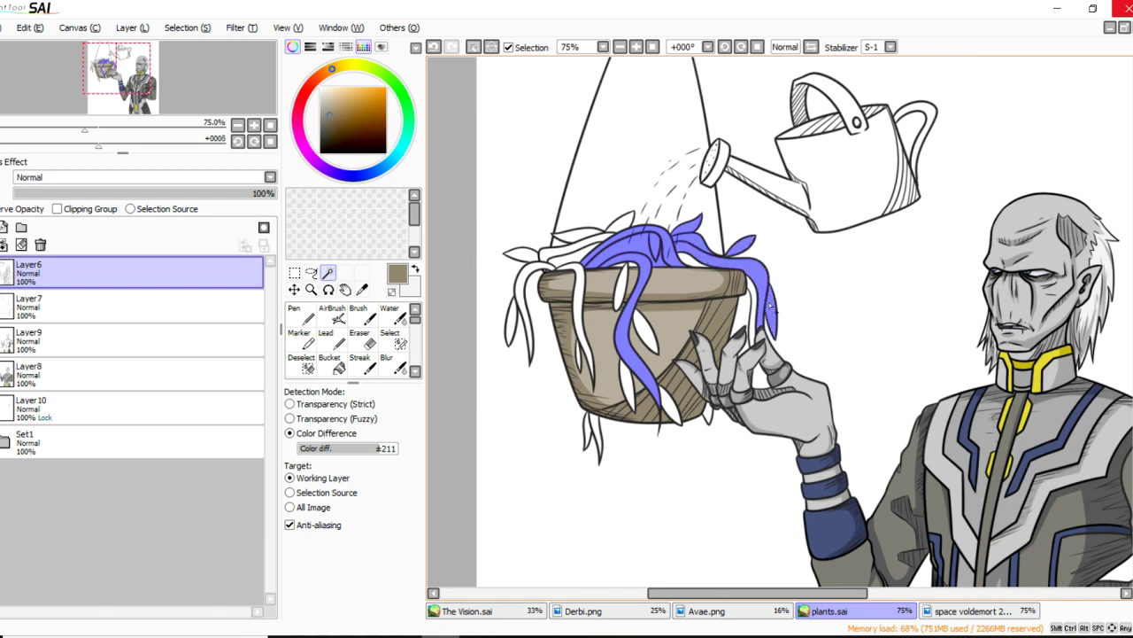
click(755, 301)
click(695, 263)
key(ctrl+z)
click(694, 263)
key(ctrl+z)
key(ctrl+z)
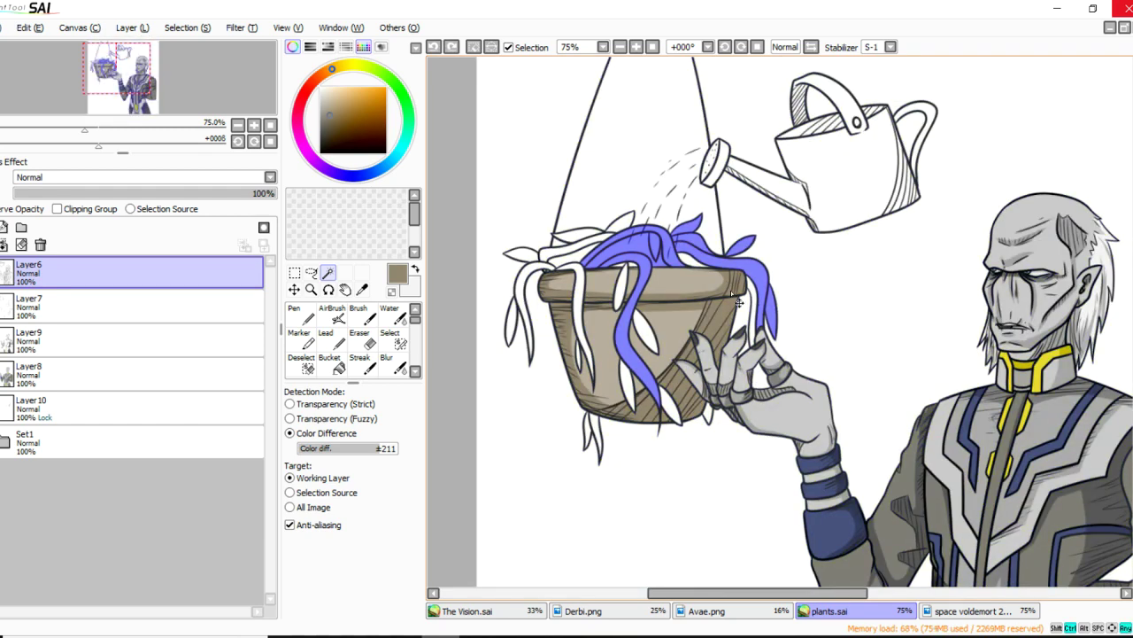
click(751, 293)
click(691, 263)
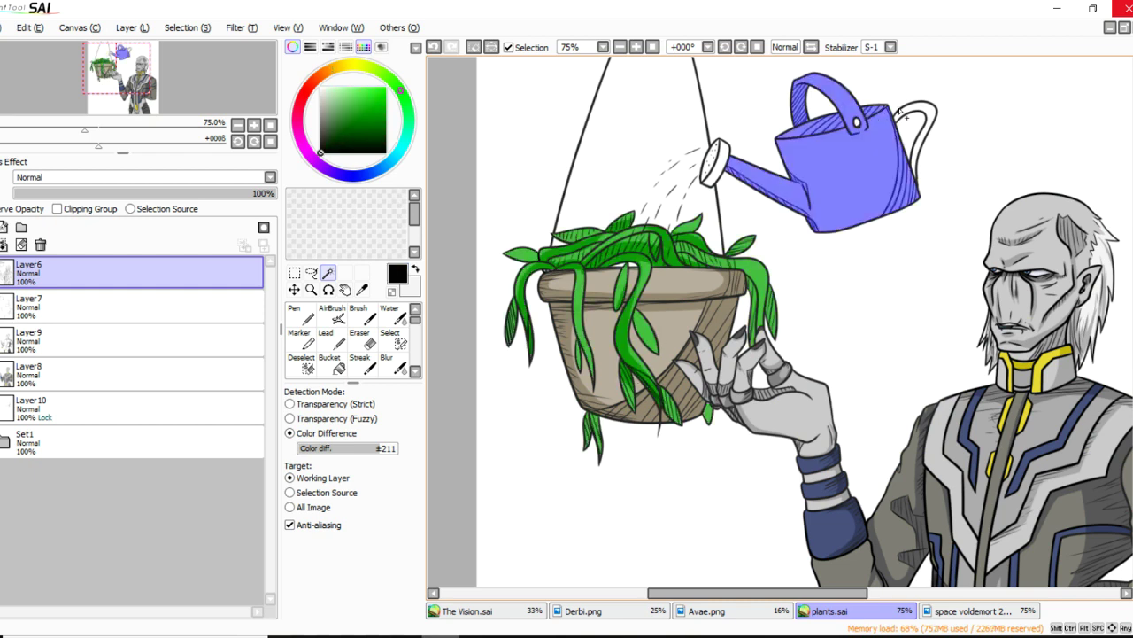
Add the parts of the watering can's sprinkler head to the can selection.
click(722, 164)
click(709, 159)
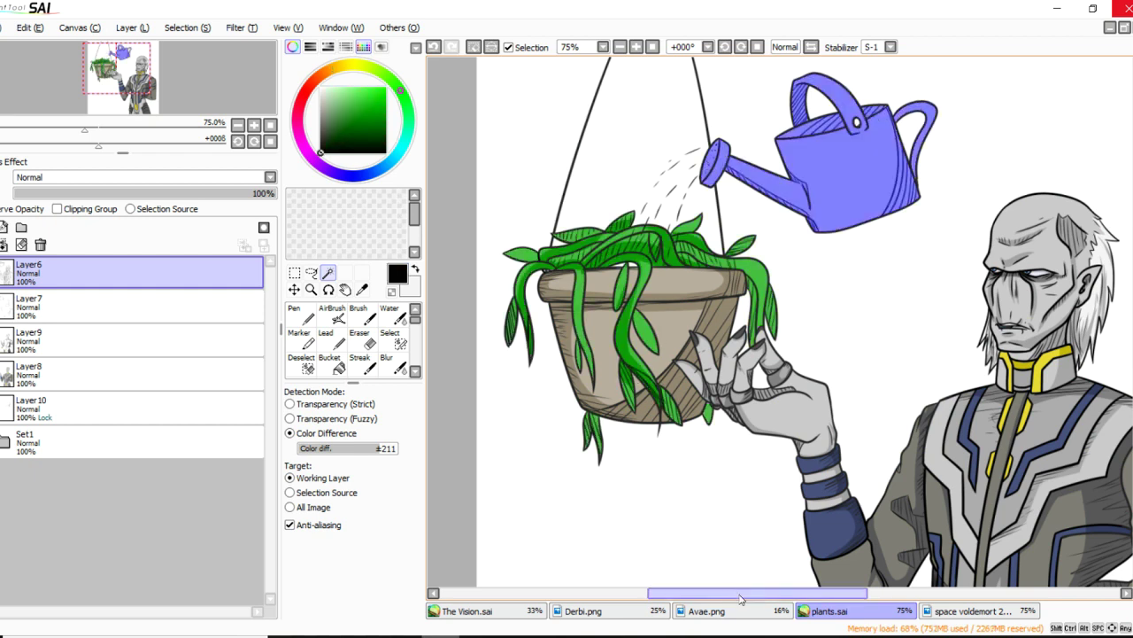
drag(733, 593, 772, 594)
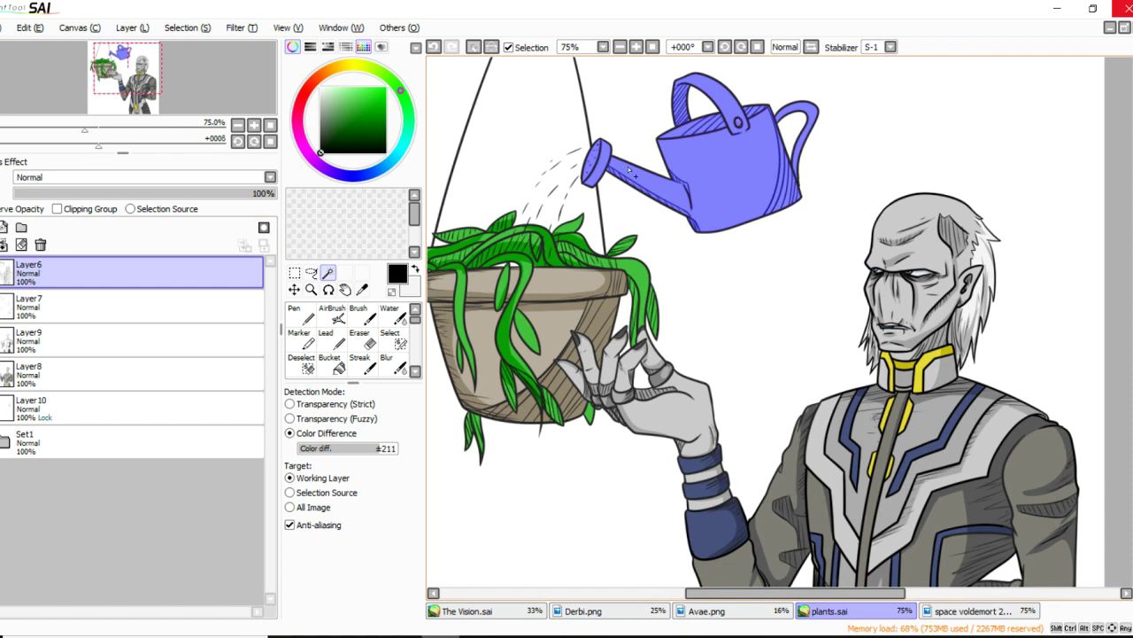
Fill the selected watering can with bright sky blue on Layer8 using a size 490 pen.
click(89, 374)
click(296, 314)
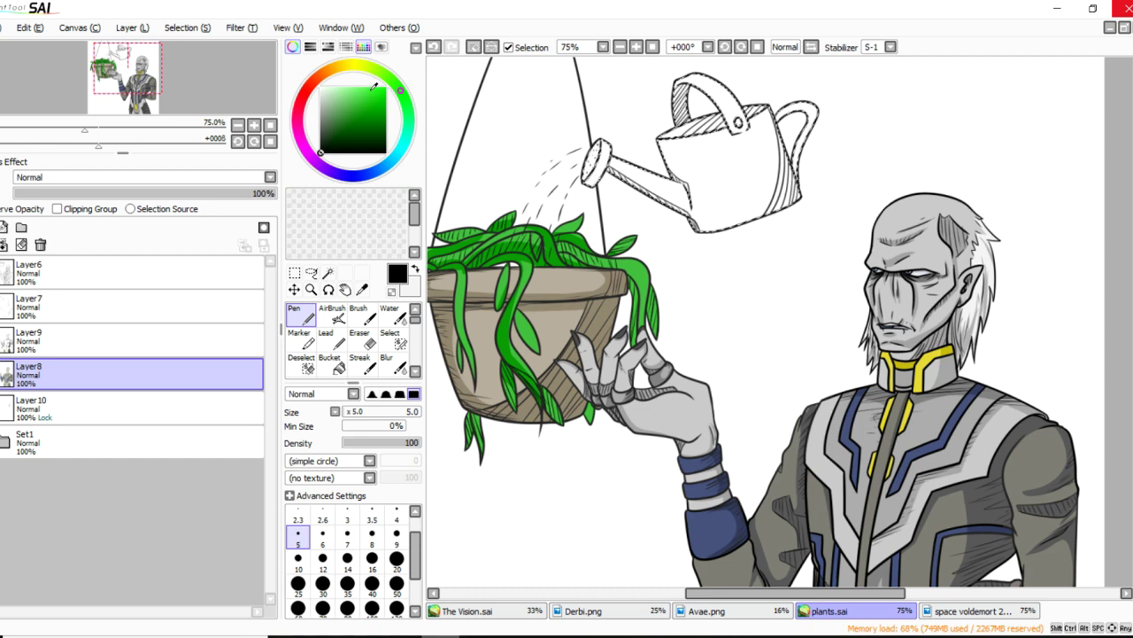
mouse_move(383, 167)
mouse_down()
mouse_move(400, 150)
mouse_move(418, 64)
mouse_up()
click(393, 158)
drag(352, 410, 418, 410)
mouse_move(747, 139)
mouse_down()
mouse_move(761, 131)
mouse_move(718, 148)
mouse_up()
Choose a darker blue and shade the watering can's hatched side on Layer9 with a size 35 pen, undoing the last stroke.
click(385, 101)
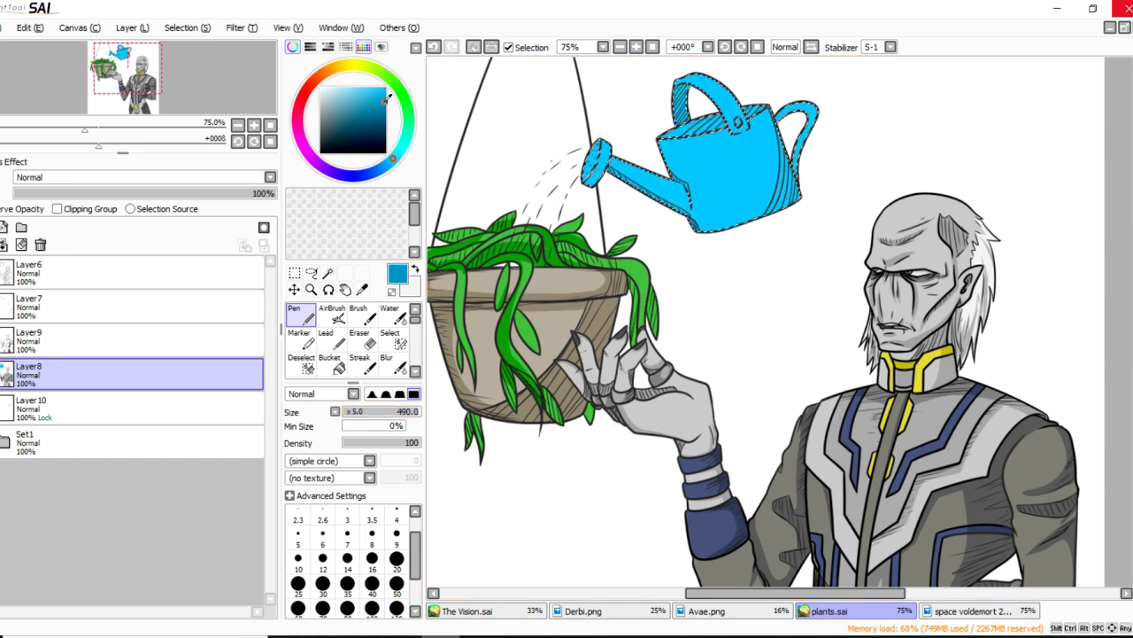
click(142, 340)
click(348, 584)
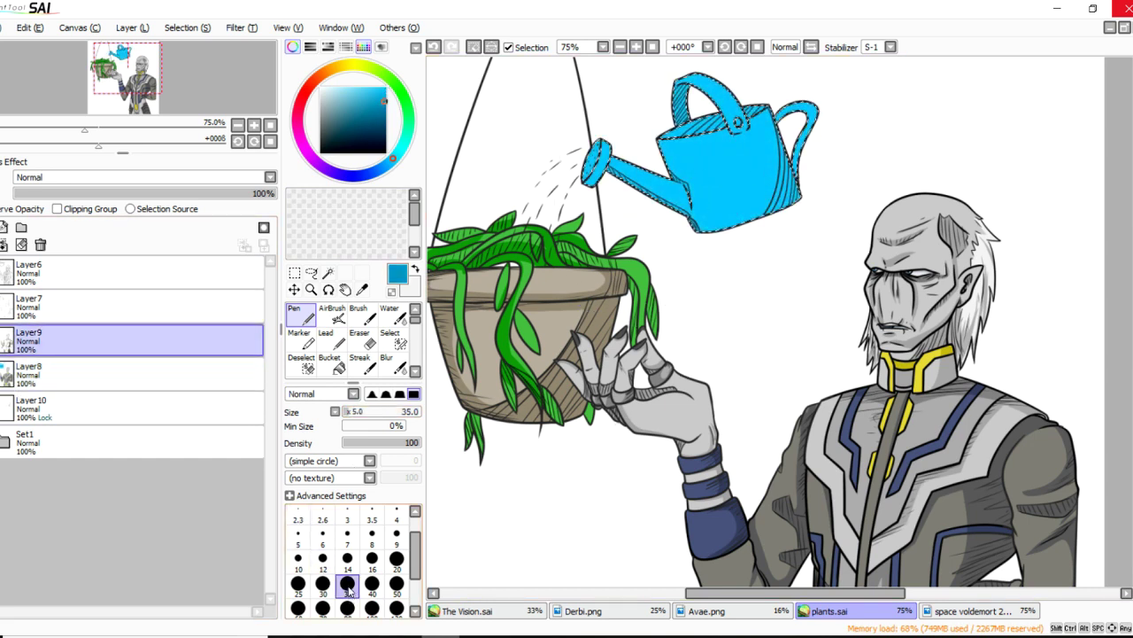
drag(773, 220, 788, 156)
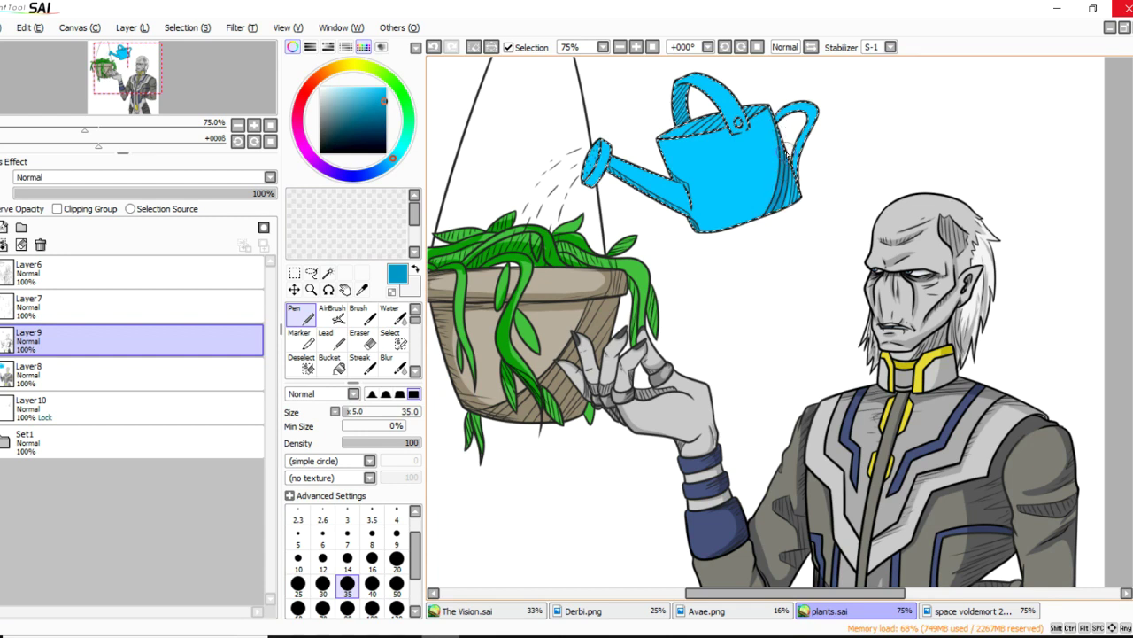
drag(796, 593, 779, 594)
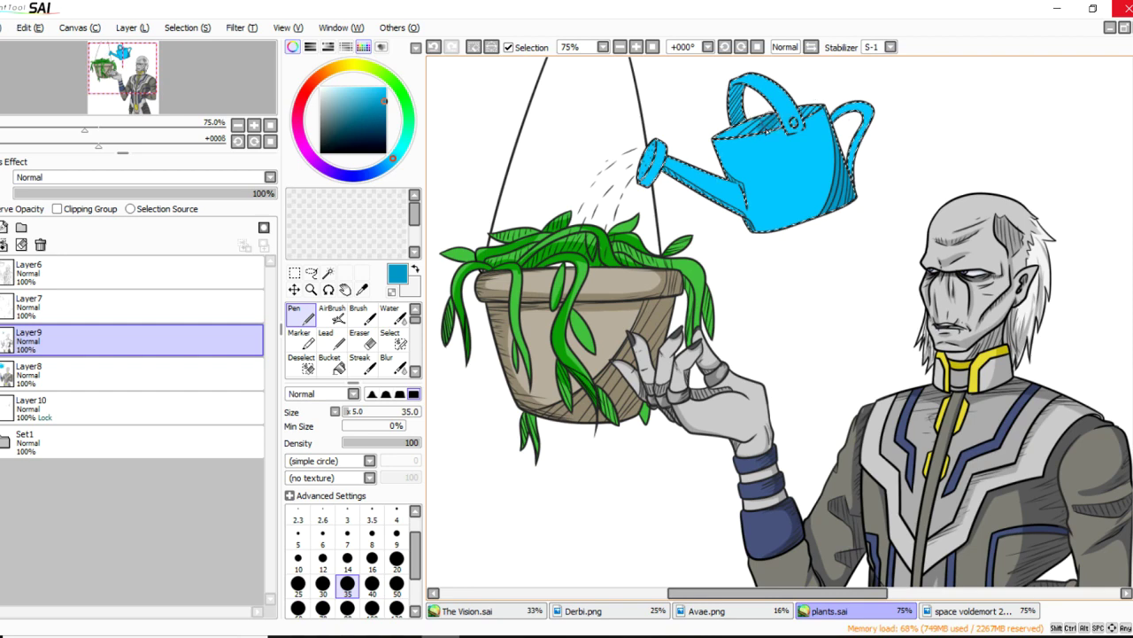
key(ctrl+z)
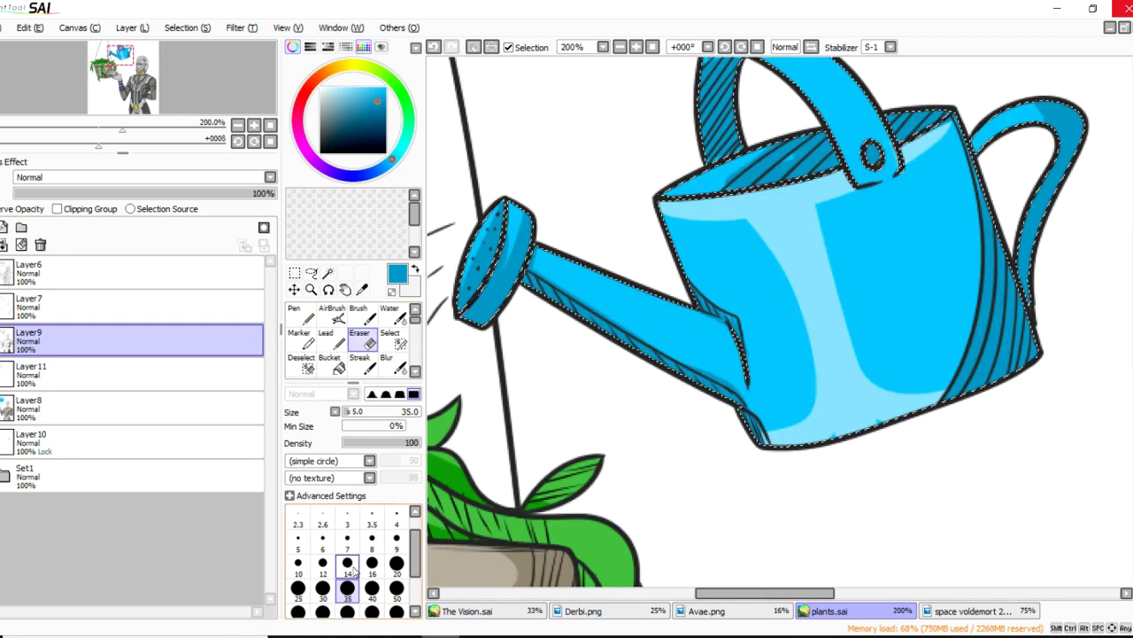
Trim the darker blue shading along the watering can's spout with a size 14 eraser, undoing and redoing the first stroke.
click(348, 566)
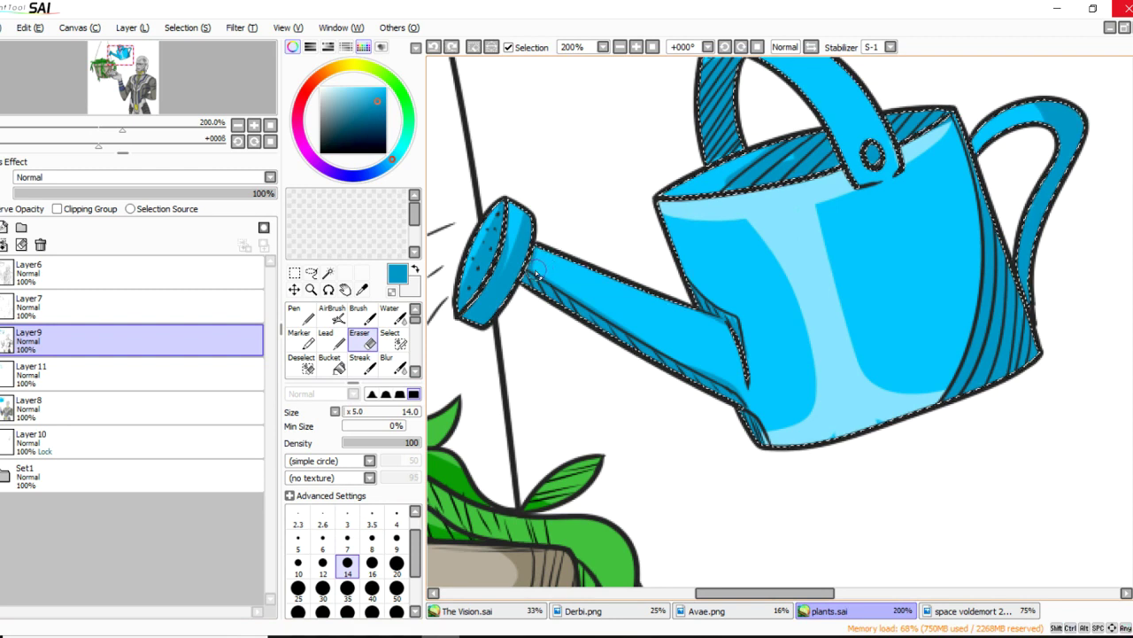
drag(594, 302, 620, 297)
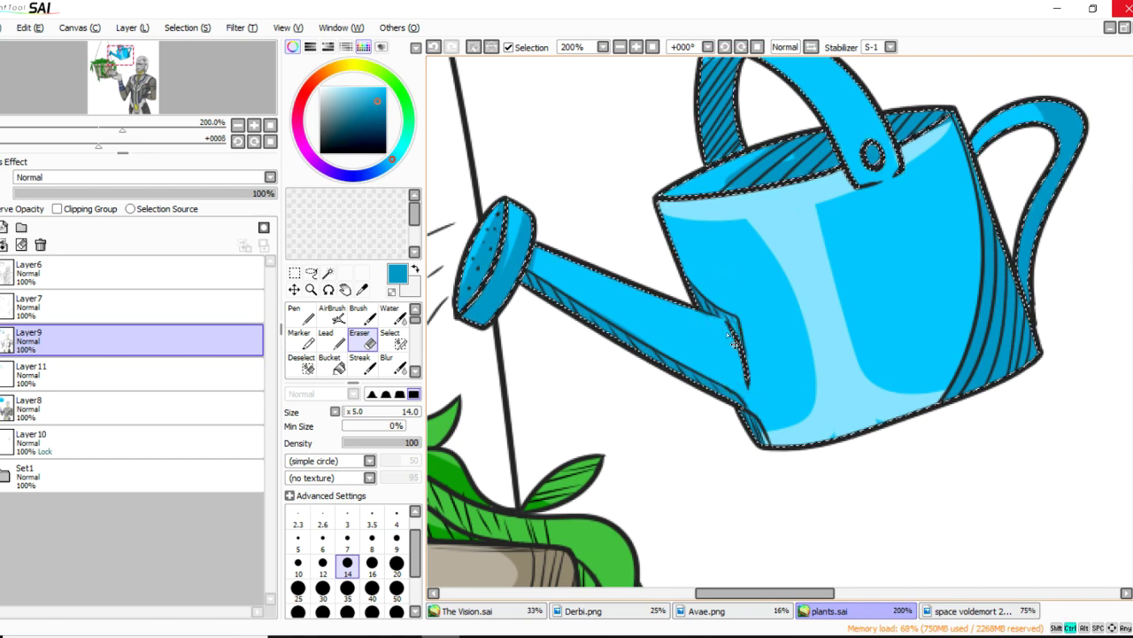
key(ctrl+z)
drag(702, 323, 715, 315)
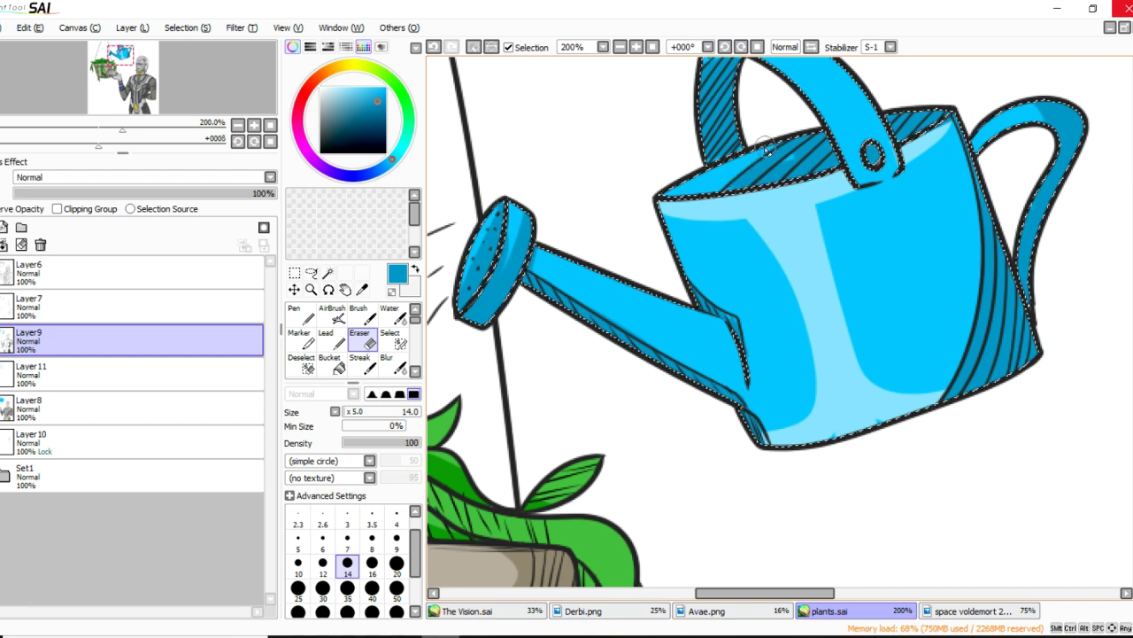
Touch up the dark blue shading where the top handle meets the can's rim with a size 35 pen, replacing the last stroke.
key(n)
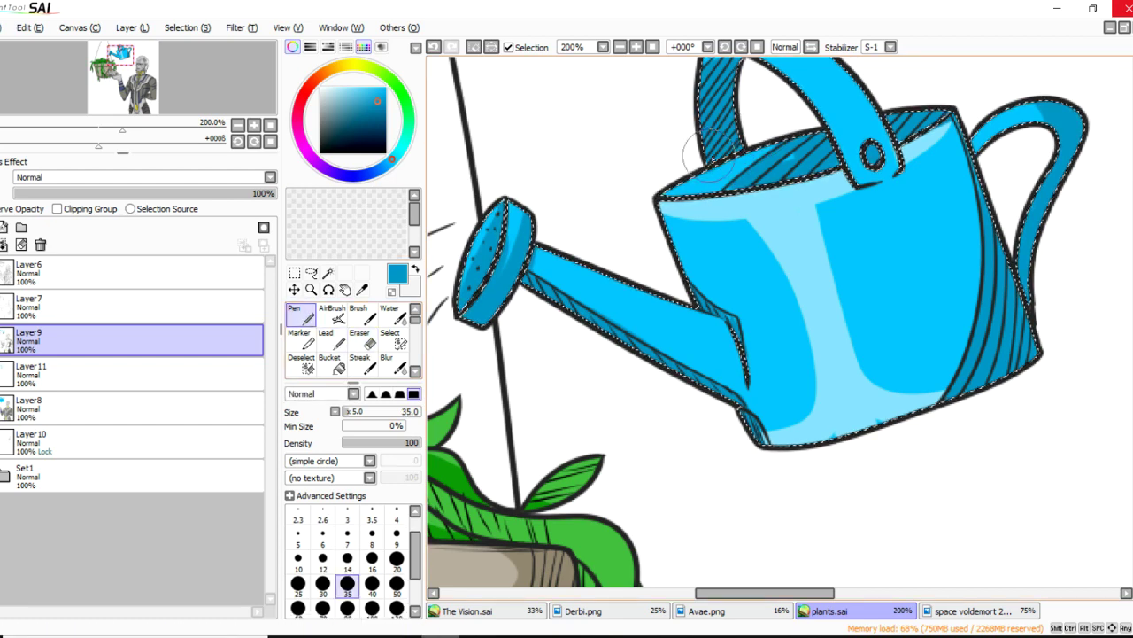
key(ctrl+z)
drag(698, 160, 741, 149)
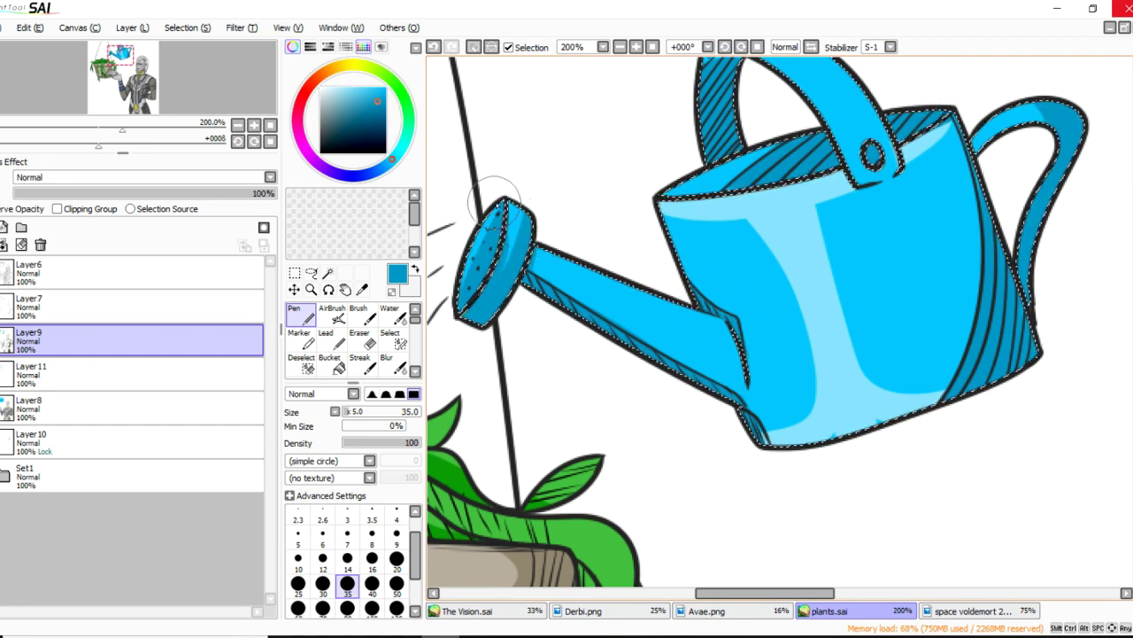
Erase excess dark shading from the sprinkler head with a size 14 eraser, undoing and redoing the last stroke to compare.
key(e)
key(ctrl+z)
drag(457, 285, 440, 306)
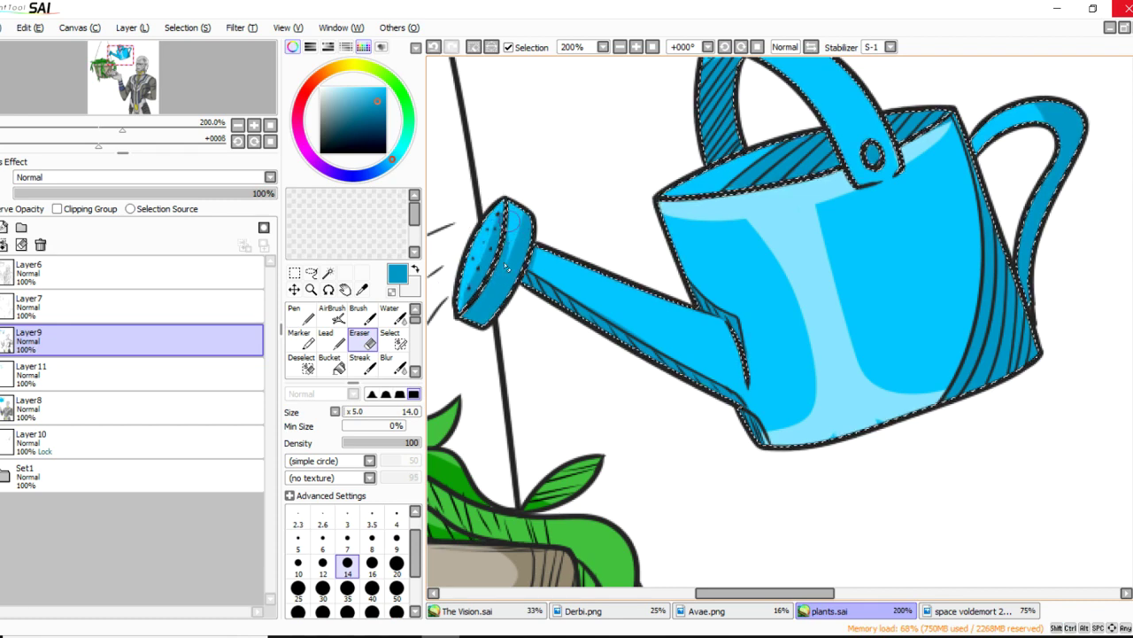
key(ctrl+z)
key(ctrl+y)
key(ctrl+z)
key(ctrl+y)
key(ctrl+z)
key(ctrl+y)
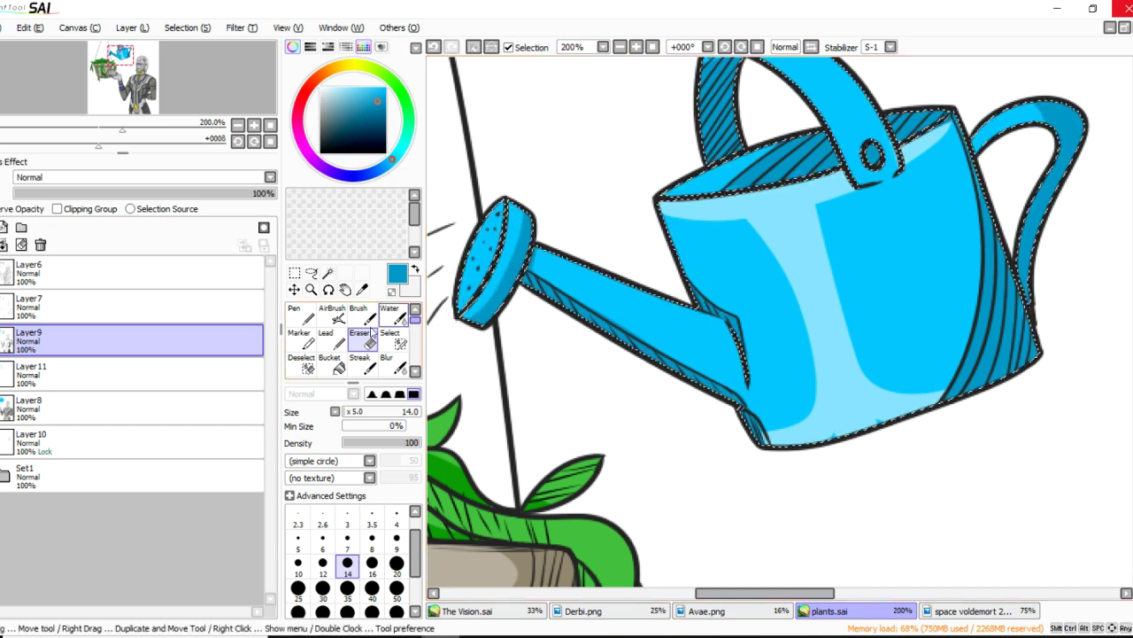
Shade the outer edge of the sprinkler head's perforated face in dark blue with a size 7 pen, retrying the stroke.
click(297, 314)
click(345, 540)
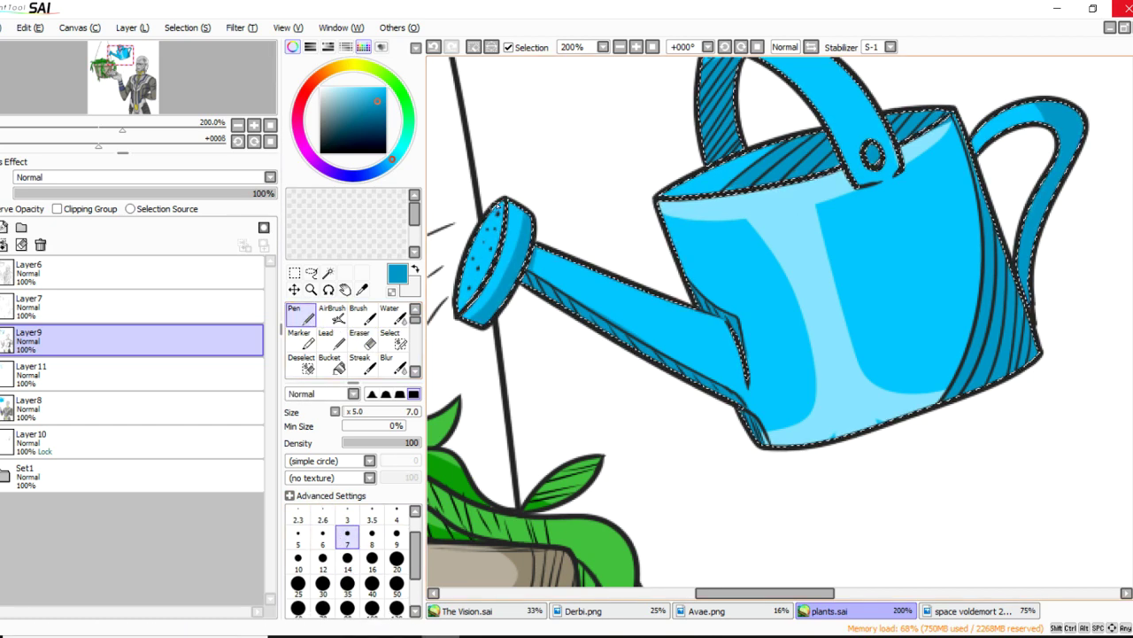
key(ctrl+z)
drag(499, 212, 459, 288)
key(ctrl+z)
drag(498, 212, 459, 280)
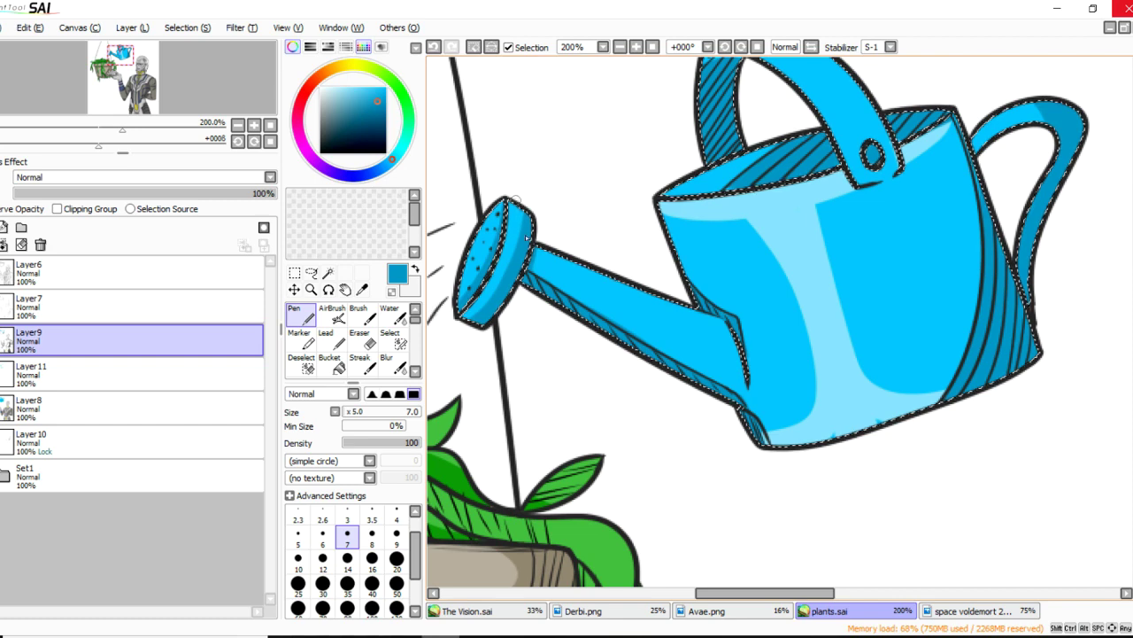
Add a dark blue shading stroke along the side band of the sprinkler head, comparing it by undoing and redoing.
key(ctrl+z)
drag(511, 205, 487, 296)
key(ctrl+z)
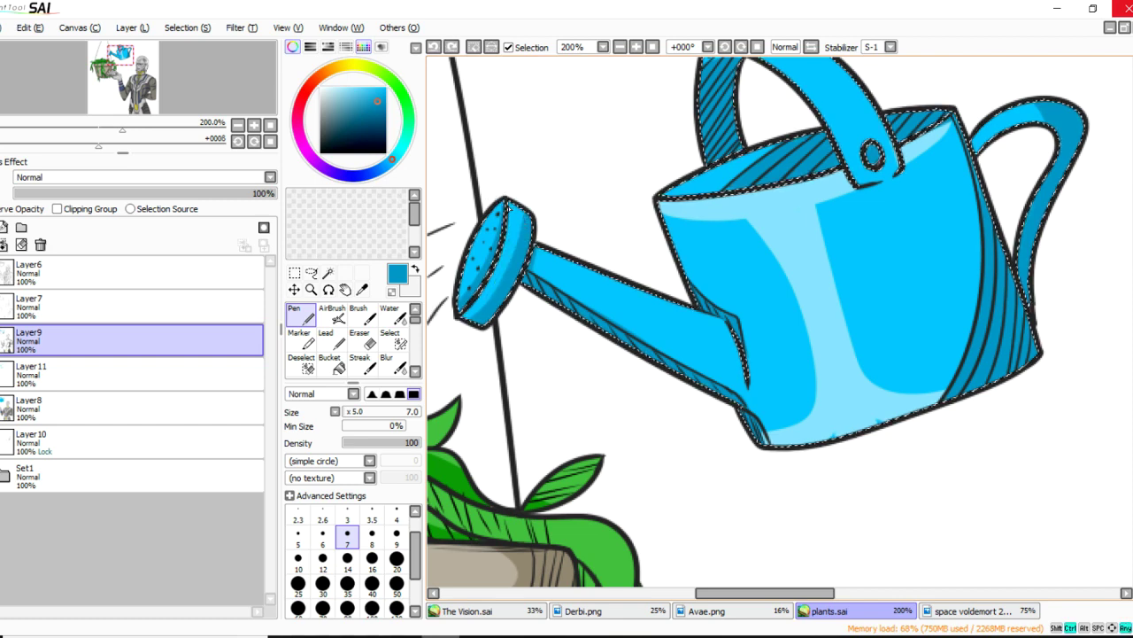
key(ctrl+y)
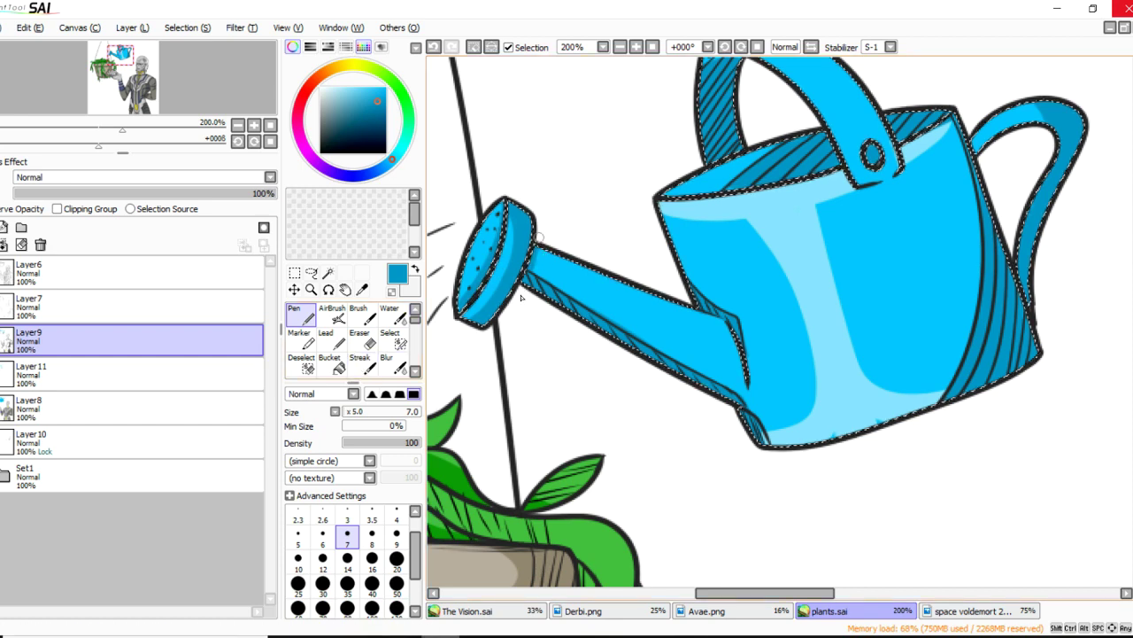
Clean up shading at the spout's base with the eraser and add a dark blue shadow beneath the handle's riveted end with a size 7 pen.
click(359, 341)
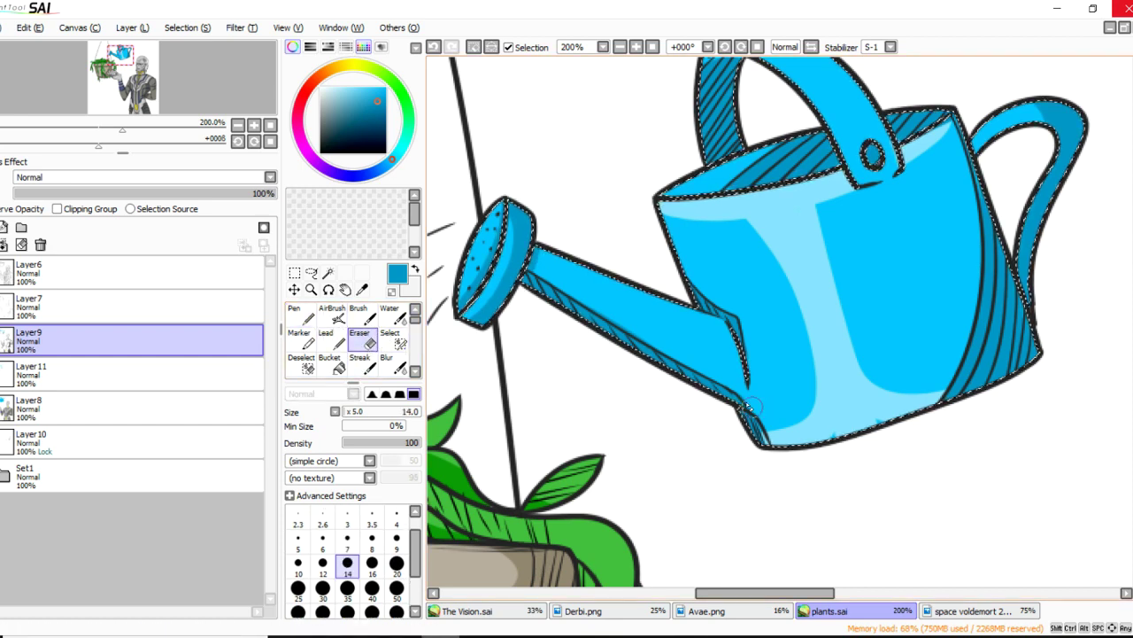
key(n)
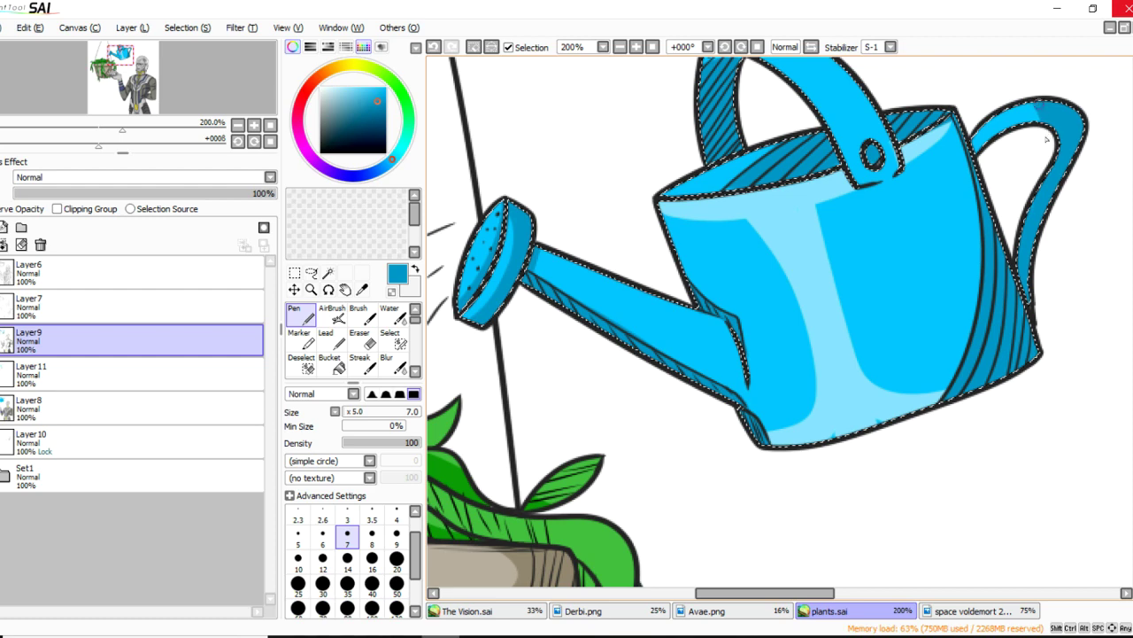
scroll(877, 164, up, 2)
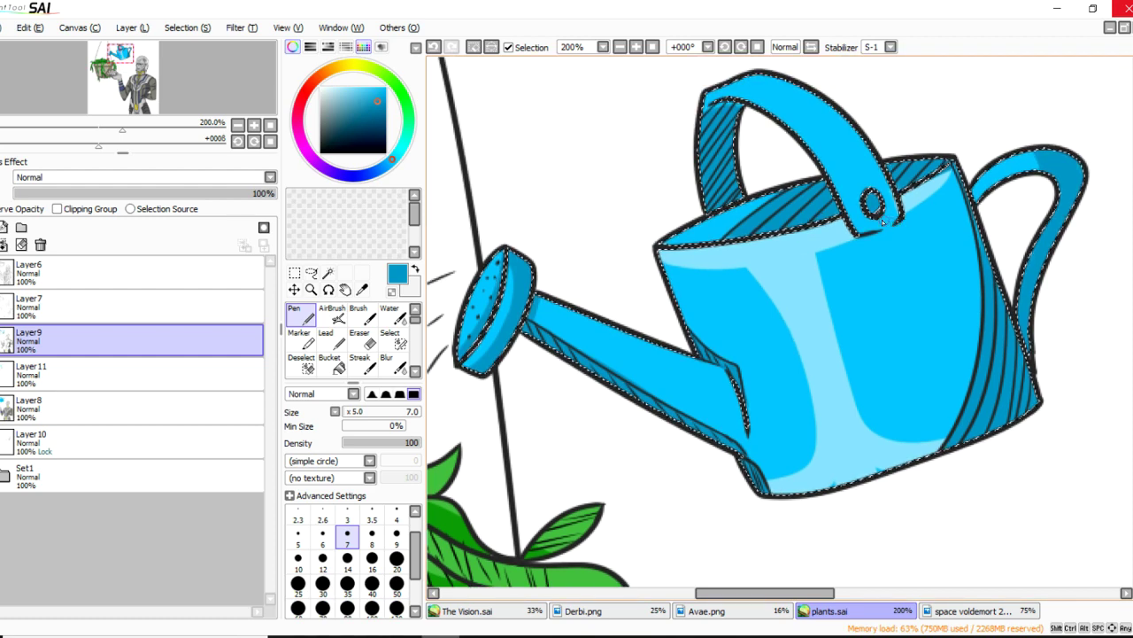
key(ctrl+z)
mouse_move(851, 235)
mouse_down()
mouse_move(903, 224)
mouse_move(838, 221)
mouse_move(848, 239)
mouse_move(907, 219)
mouse_move(864, 226)
mouse_move(854, 241)
mouse_move(908, 219)
mouse_move(865, 235)
mouse_up()
key(ctrl+z)
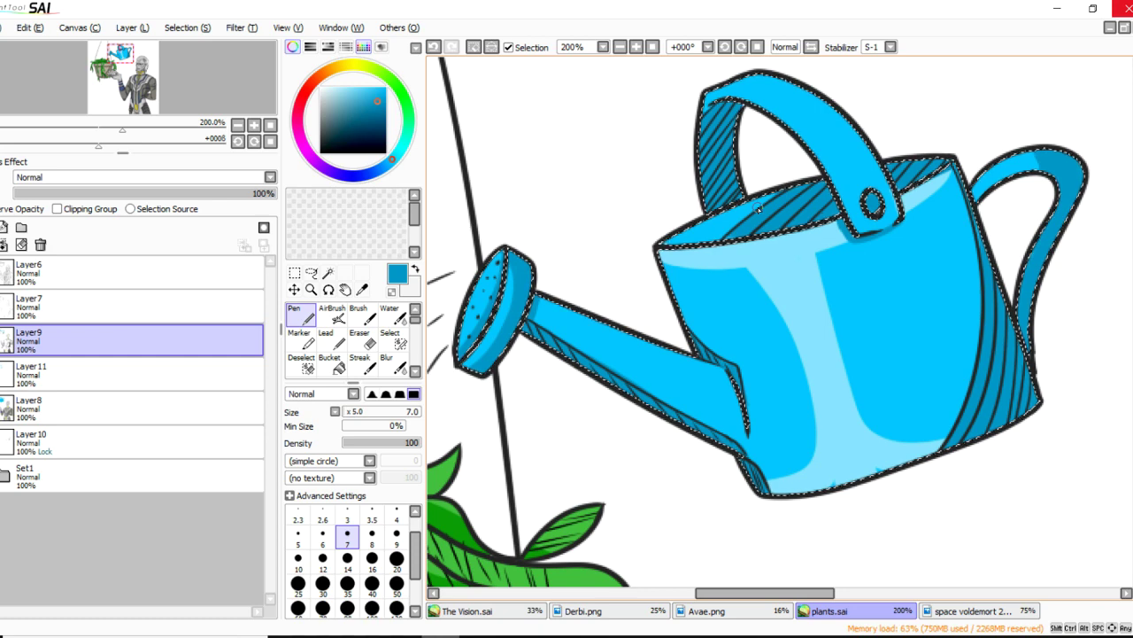
Deselect the watering can and touch up the dark green shading on the potted vines and leaves on Layer9 with a size 35 pen.
scroll(847, 101, down, 3)
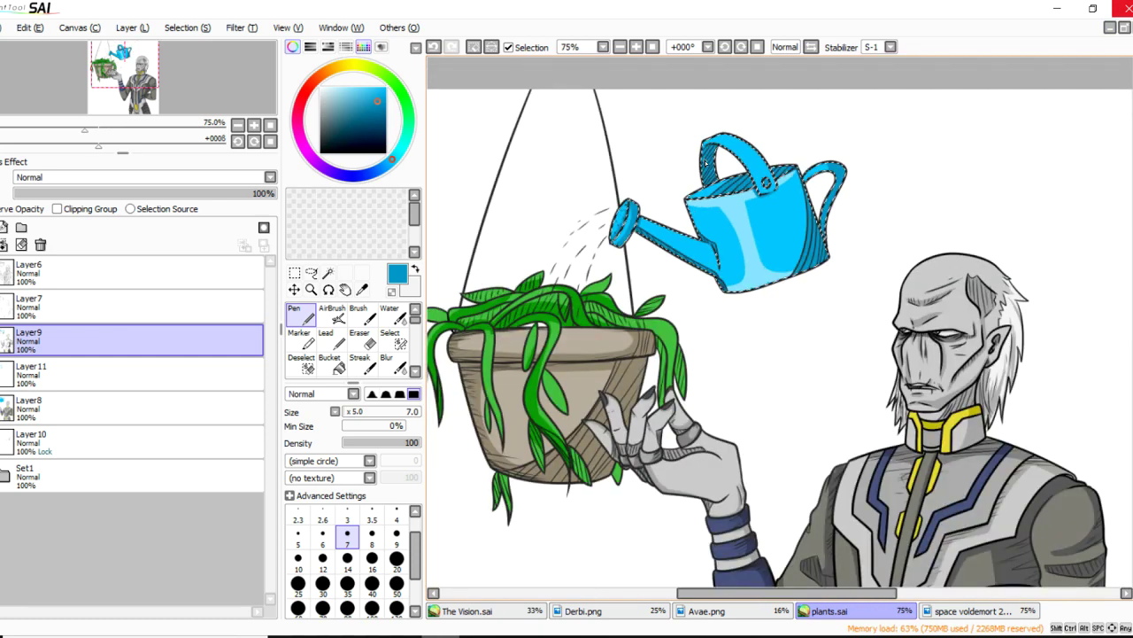
scroll(847, 101, down, 2)
scroll(617, 266, up, 1)
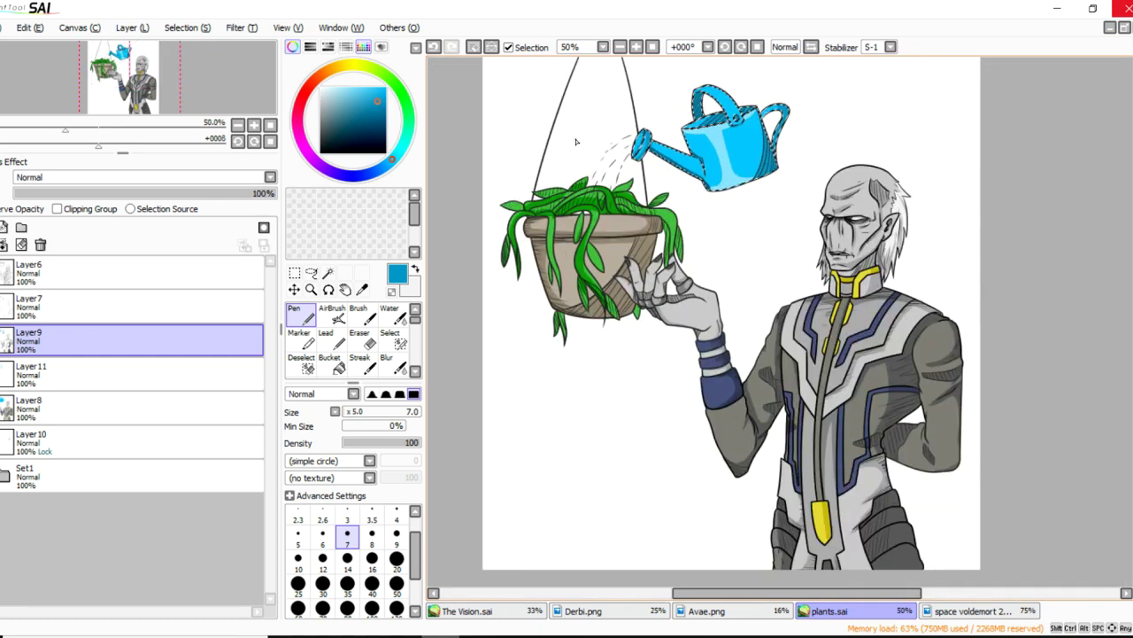
scroll(548, 159, up, 2)
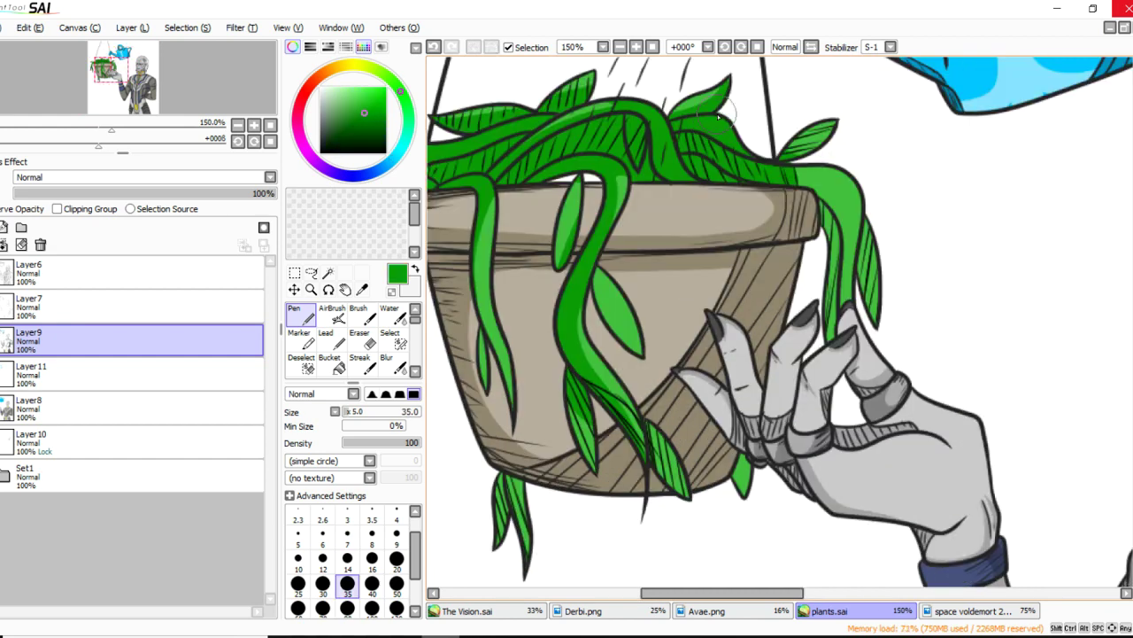
scroll(719, 115, down, 5)
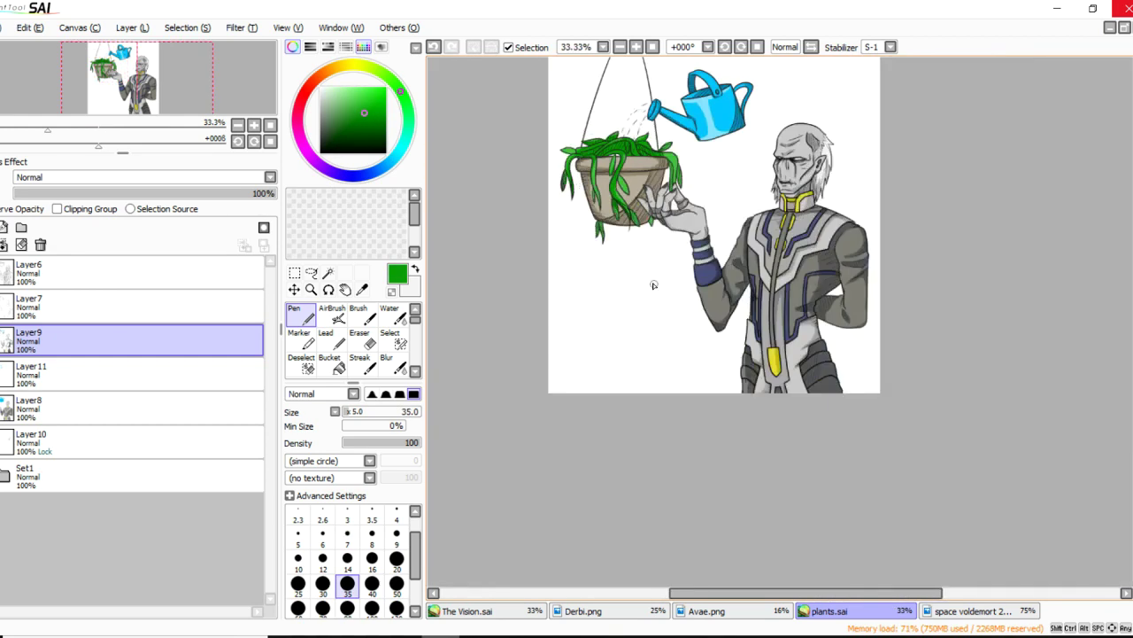
scroll(692, 89, up, 1)
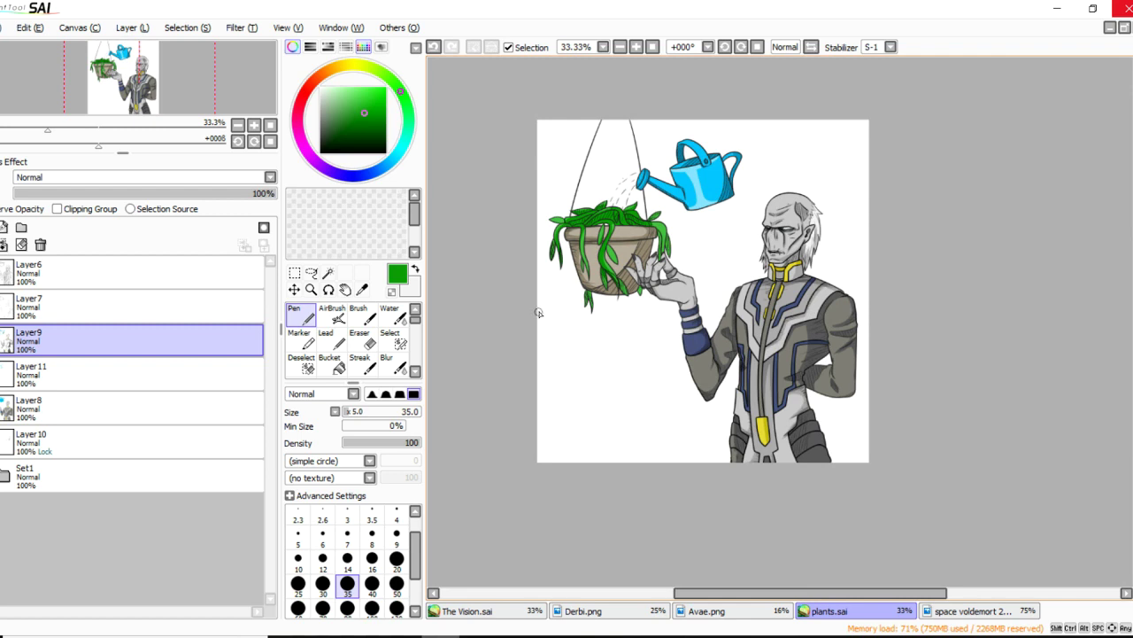
Add a new layer above the others at 19% opacity and write a black signature across the figure's chest with a size 7 pen.
click(53, 443)
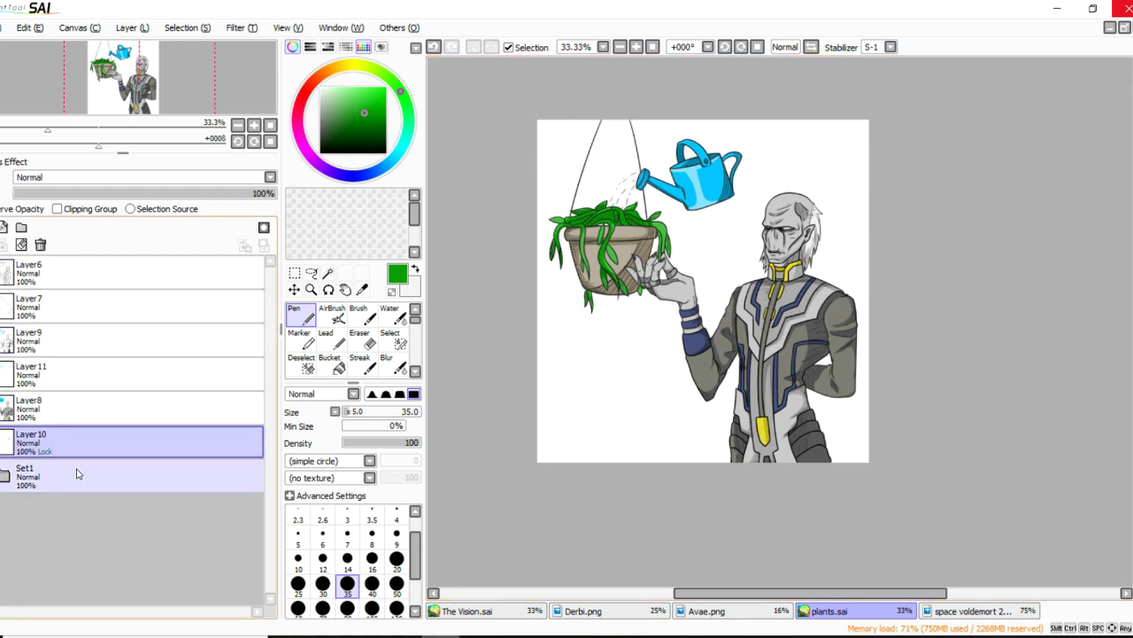
click(53, 476)
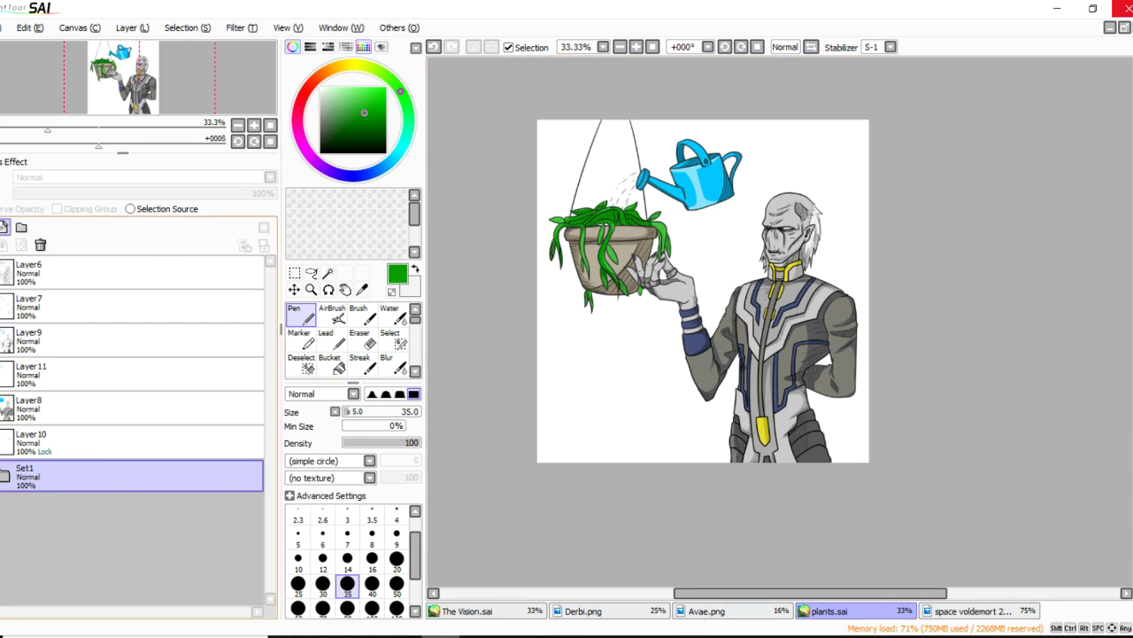
click(5, 228)
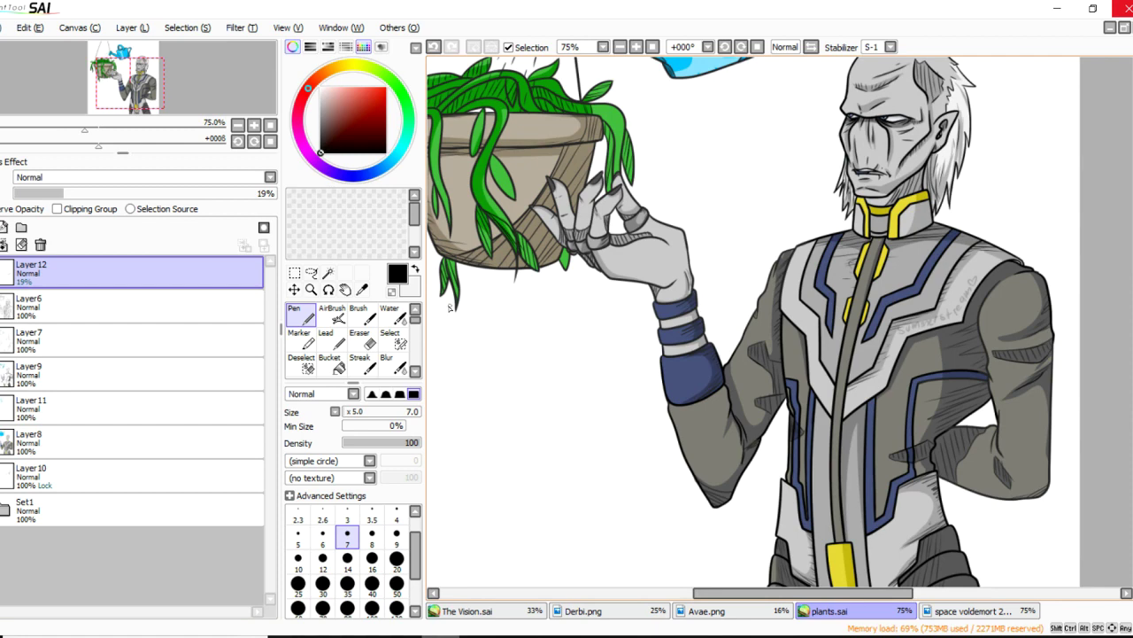
scroll(818, 304, down, 2)
scroll(786, 133, down, 1)
scroll(771, 177, up, 2)
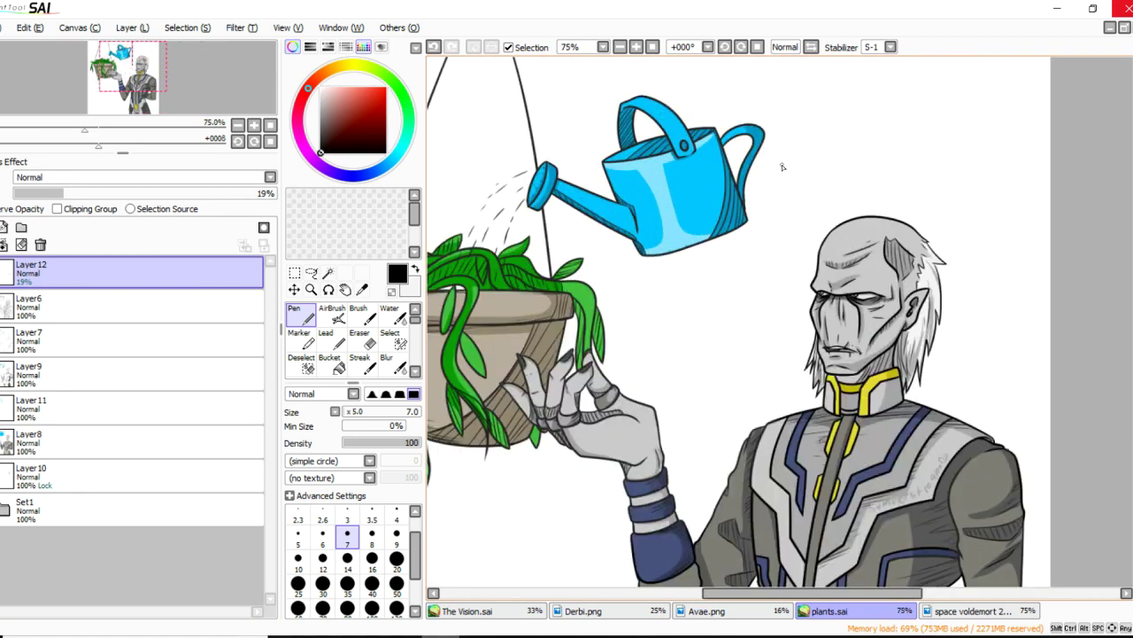
scroll(755, 234, down, 1)
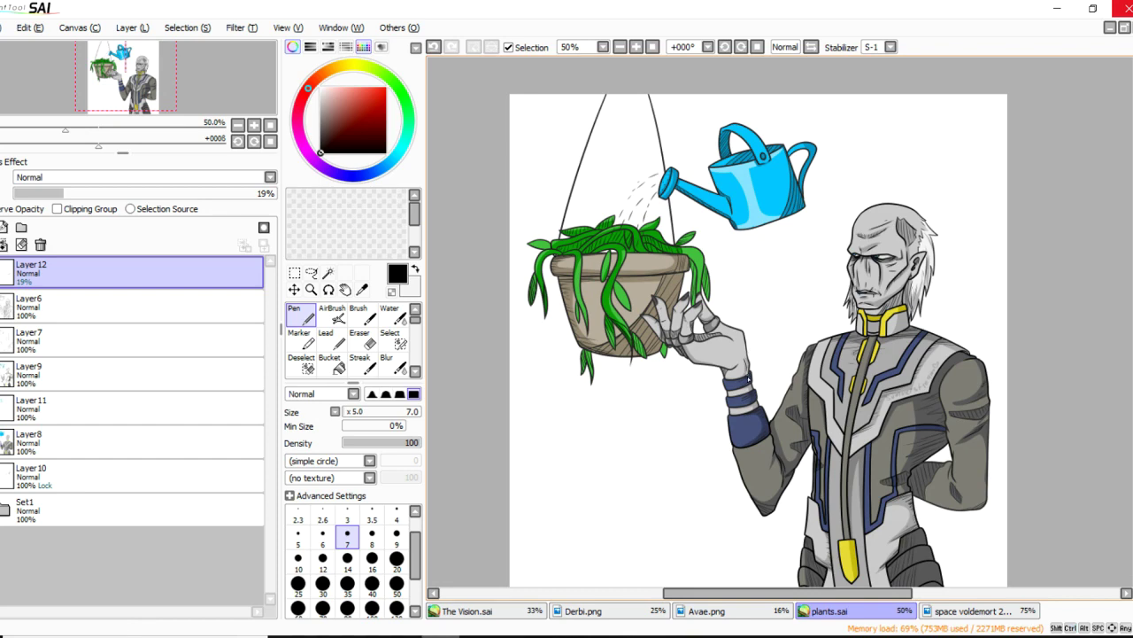
scroll(715, 274, down, 1)
scroll(723, 339, up, 1)
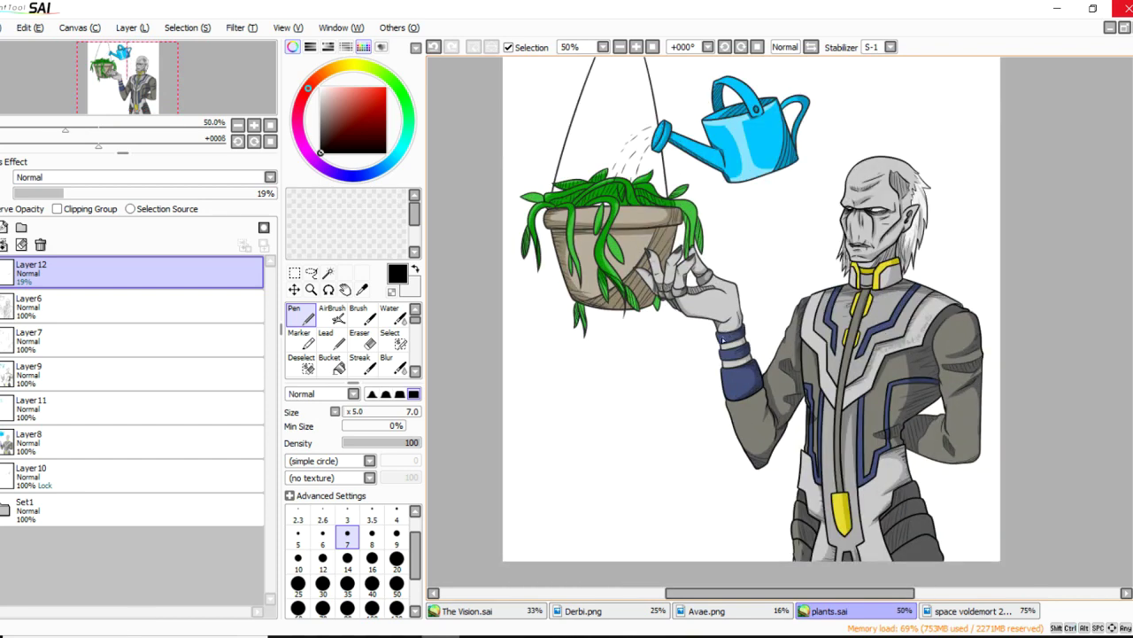